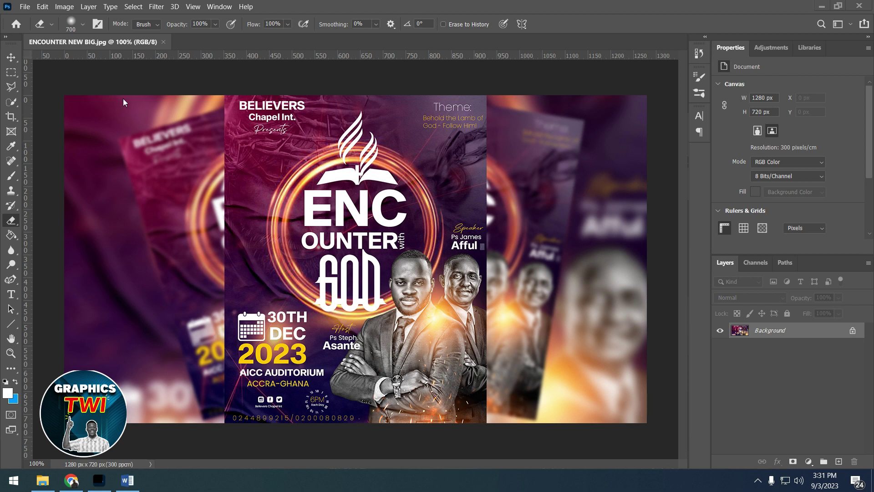
Review the Word font list and the flyer asset folder, then return to the finished flyer.
click(128, 481)
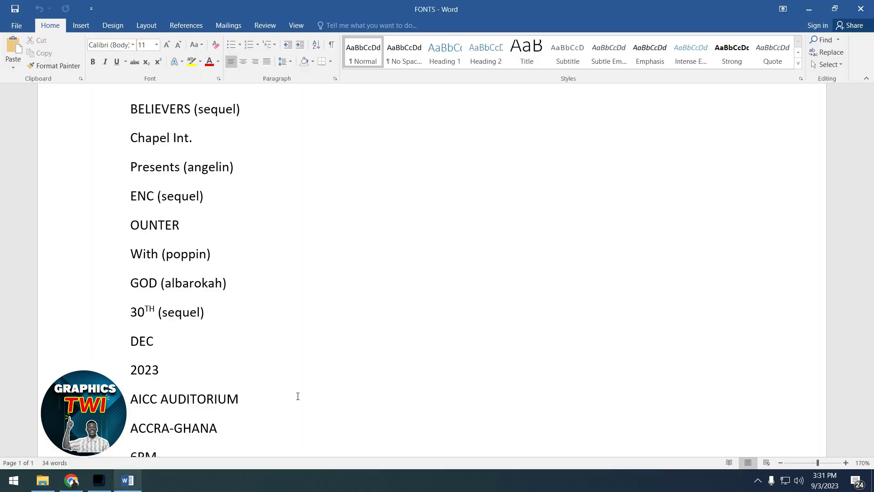
click(42, 480)
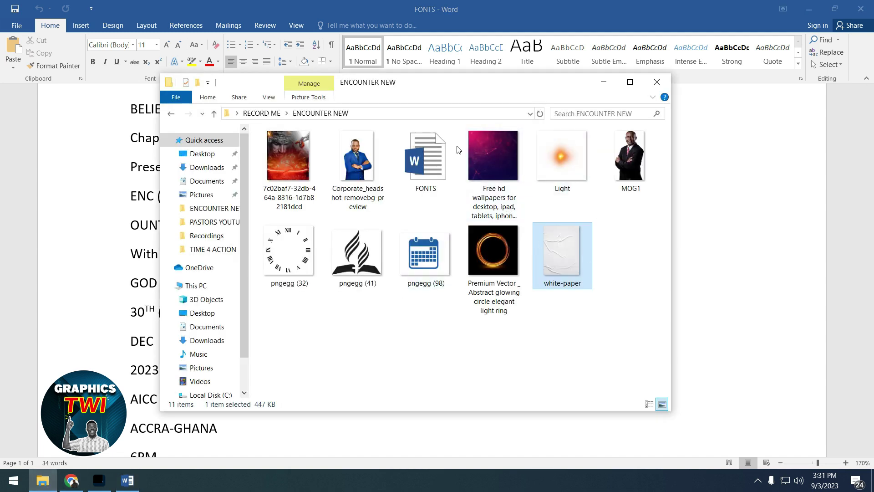
click(99, 480)
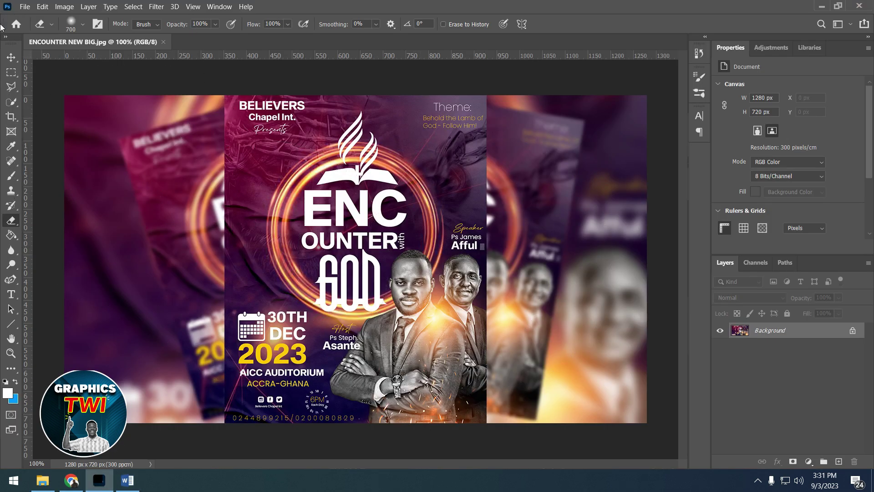
Close the finished ENCOUNTER flyer and start a new document measured in inches.
click(163, 41)
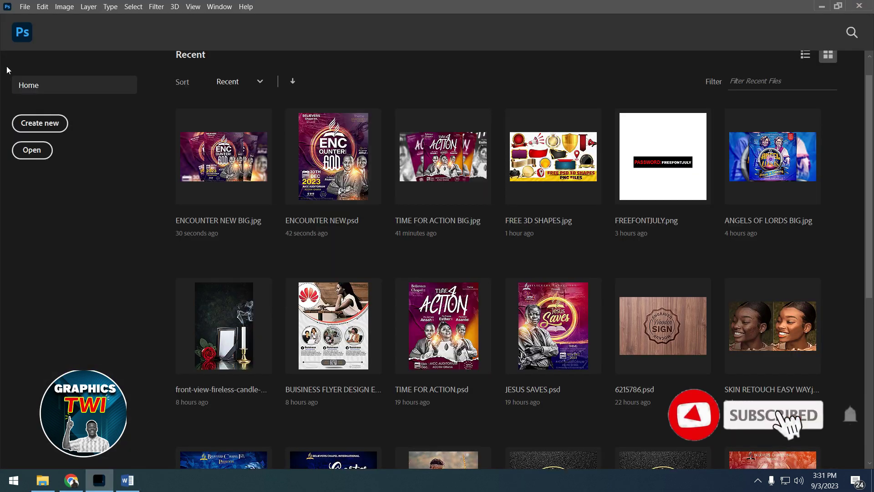
click(24, 7)
click(34, 20)
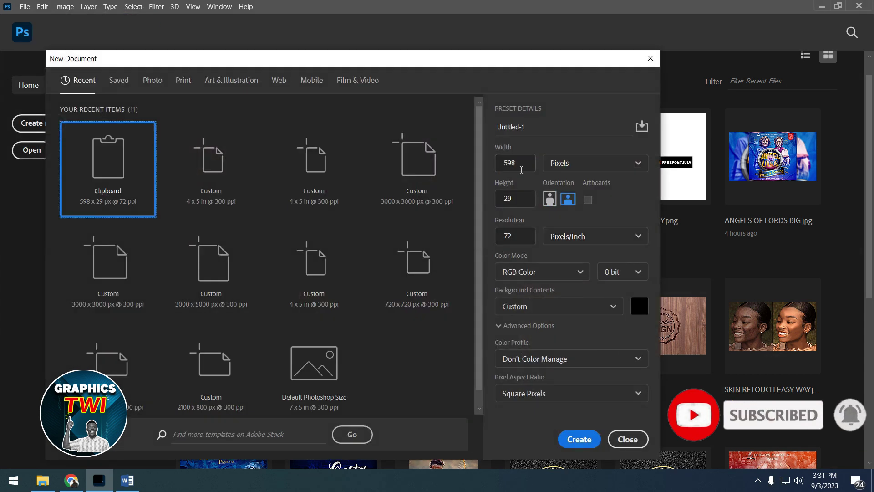
click(587, 163)
click(567, 207)
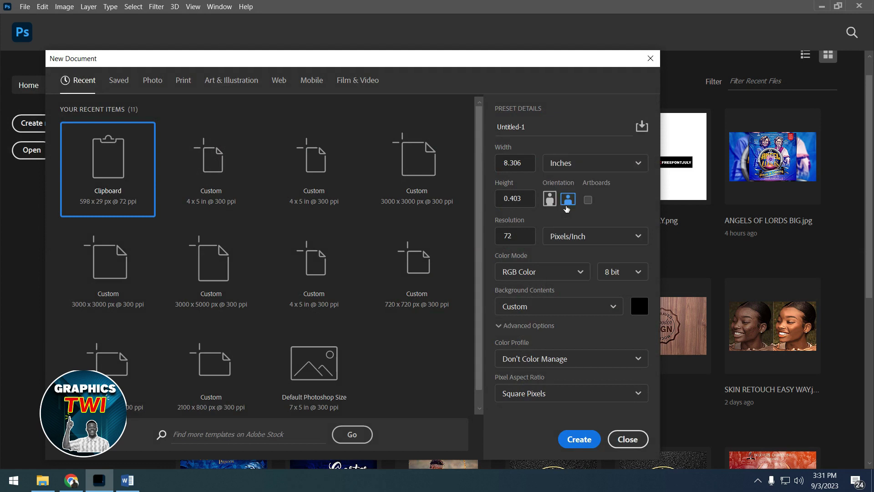
Make the new document 4 × 5 inches at 300 ppi with a white (ffffff) background.
click(525, 160)
text(4)
key(Tab)
text(5)
key(Tab)
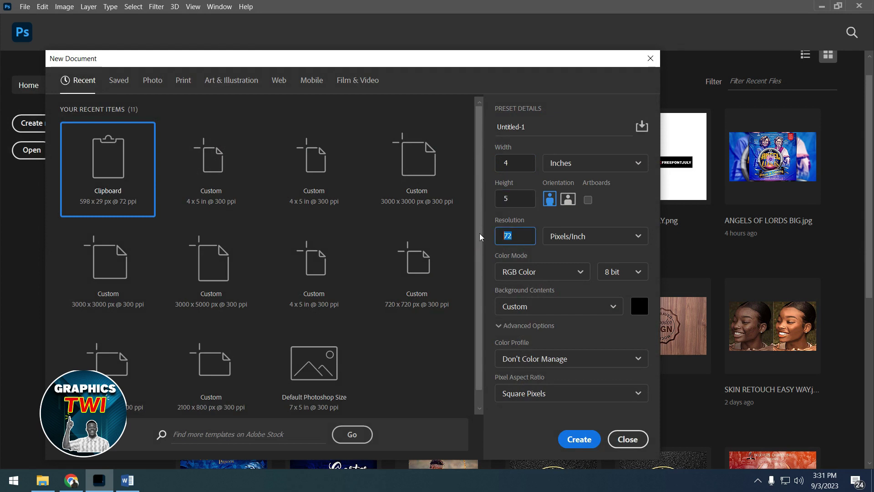
text(300)
click(636, 312)
text(ffffff)
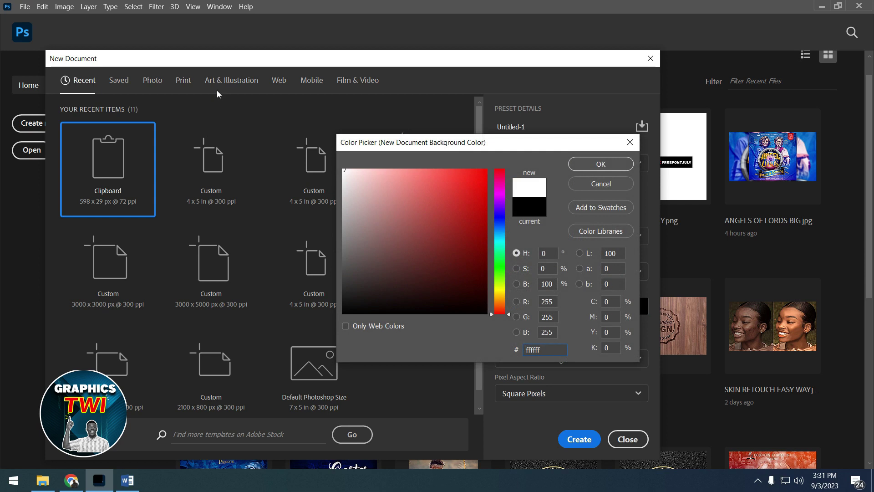
click(608, 160)
click(597, 442)
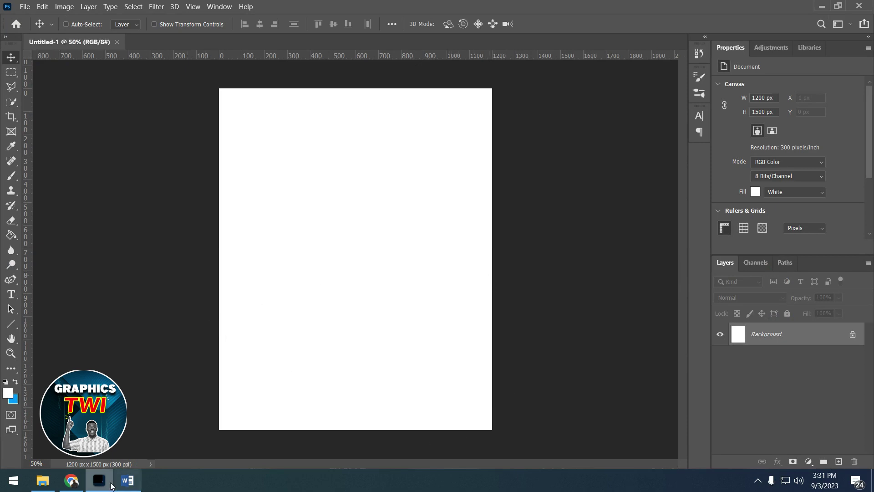
Scroll through the EXPO Graphics Institute Facebook photo grid of past flyer designs.
click(71, 480)
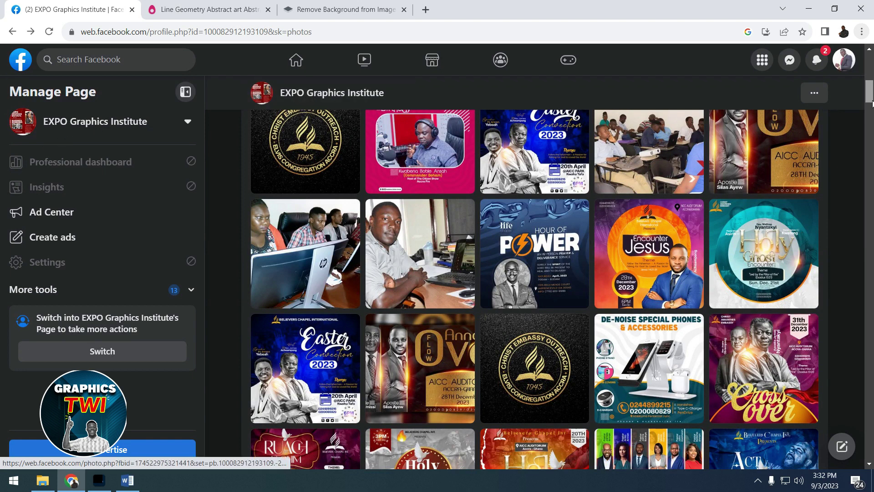
scroll(638, 282, up, 10)
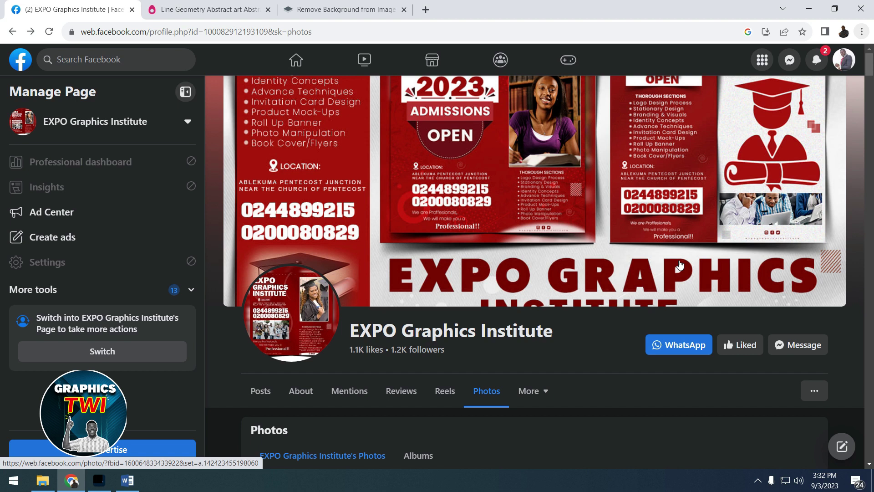
scroll(680, 265, down, 3)
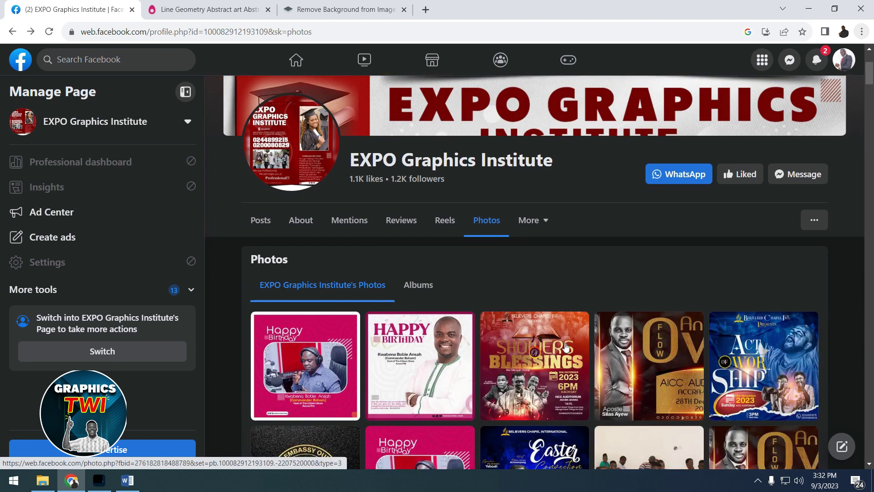
scroll(504, 284, down, 4)
scroll(505, 285, down, 3)
scroll(507, 286, down, 2)
scroll(507, 285, down, 1)
scroll(523, 284, down, 2)
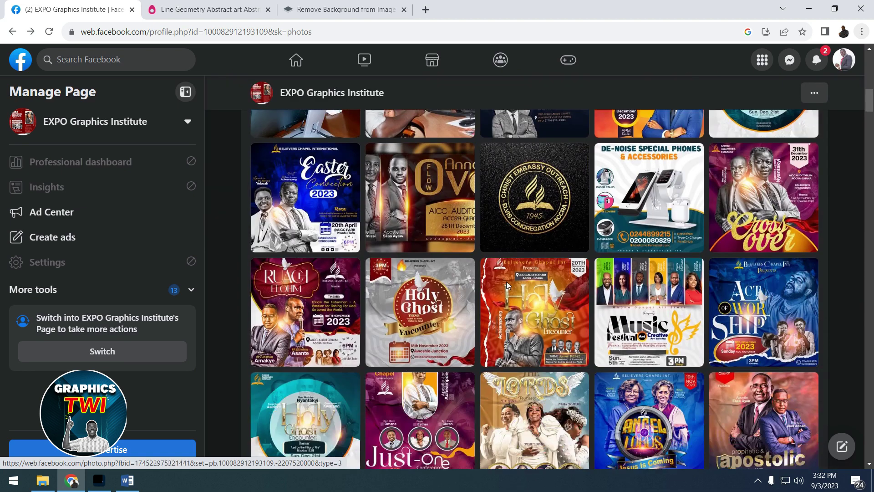
scroll(547, 282, down, 1)
scroll(560, 281, up, 4)
scroll(569, 292, down, 4)
scroll(587, 305, down, 4)
scroll(606, 324, down, 7)
scroll(606, 325, down, 5)
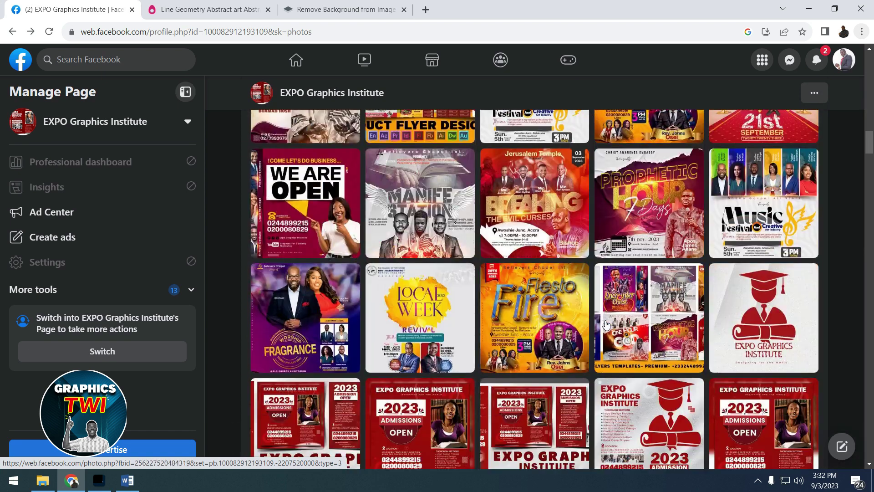
scroll(606, 324, down, 6)
scroll(606, 323, down, 4)
scroll(606, 323, down, 4)
scroll(607, 323, down, 1)
scroll(608, 321, down, 3)
scroll(608, 318, down, 5)
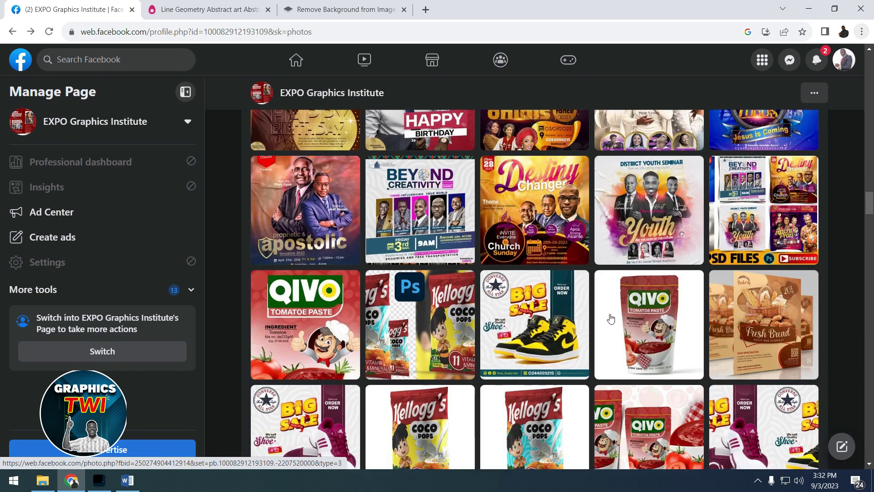
scroll(611, 314, down, 5)
drag(870, 219, 871, 70)
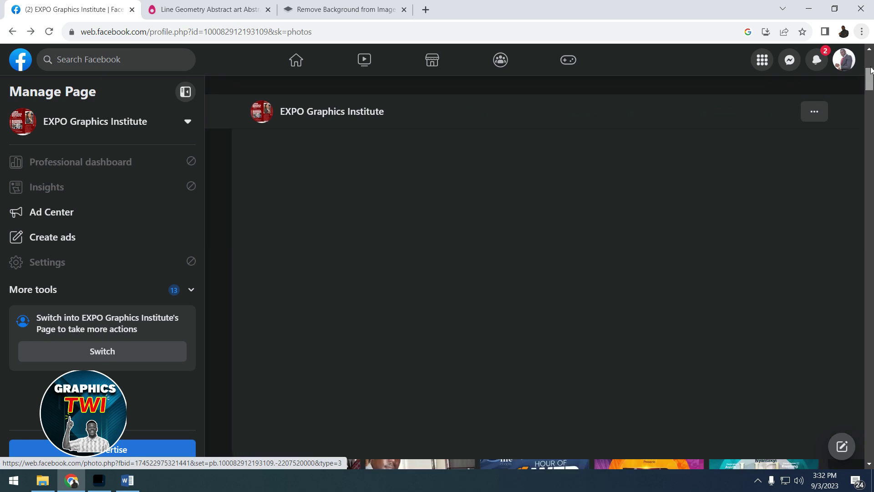
scroll(871, 70, down, 6)
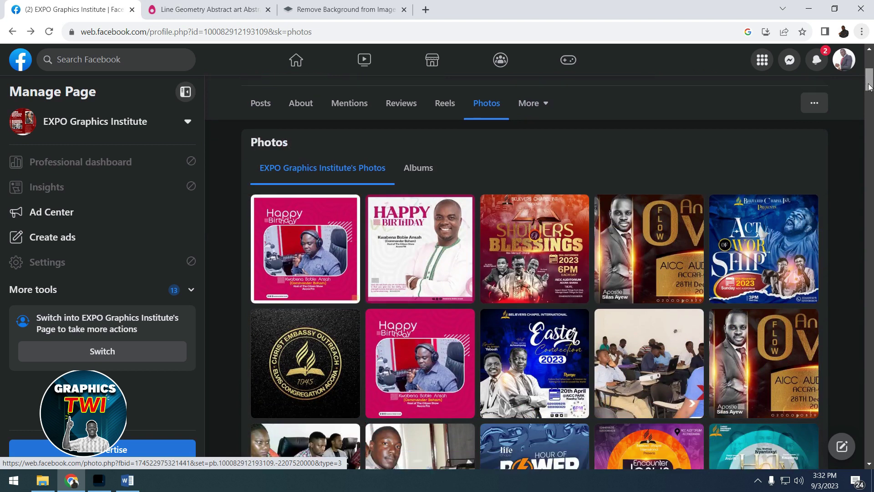
scroll(610, 394, down, 2)
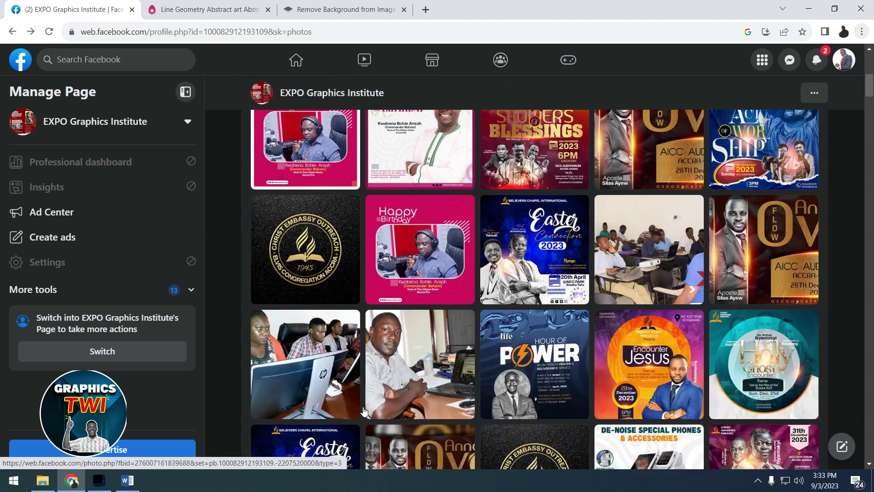
View three gallery photos full size: students at computers, a classroom lecture, a man at a desk.
click(325, 394)
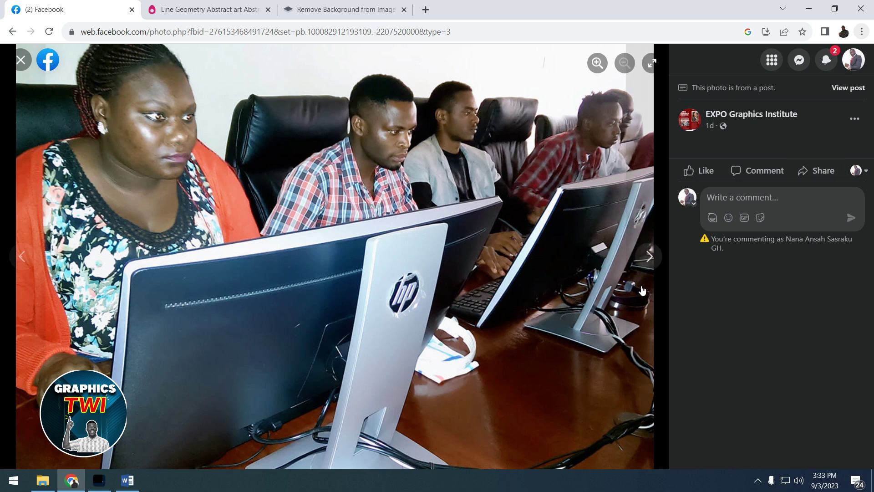
click(21, 60)
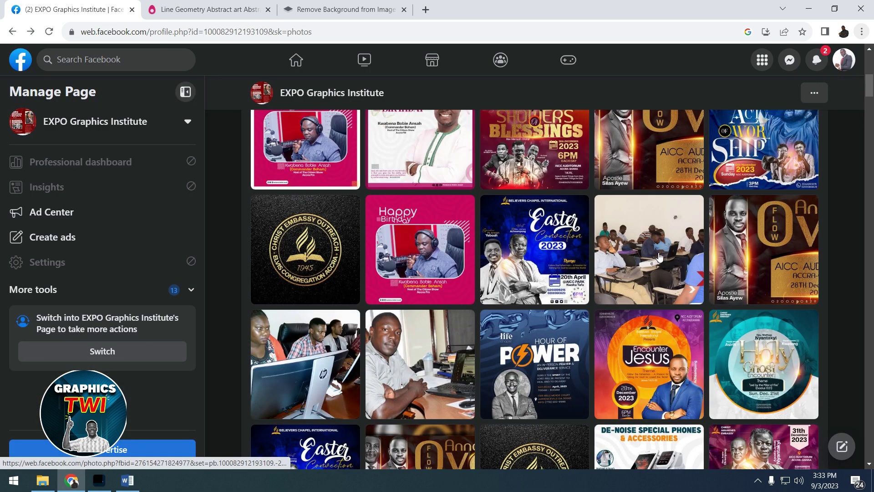
click(661, 247)
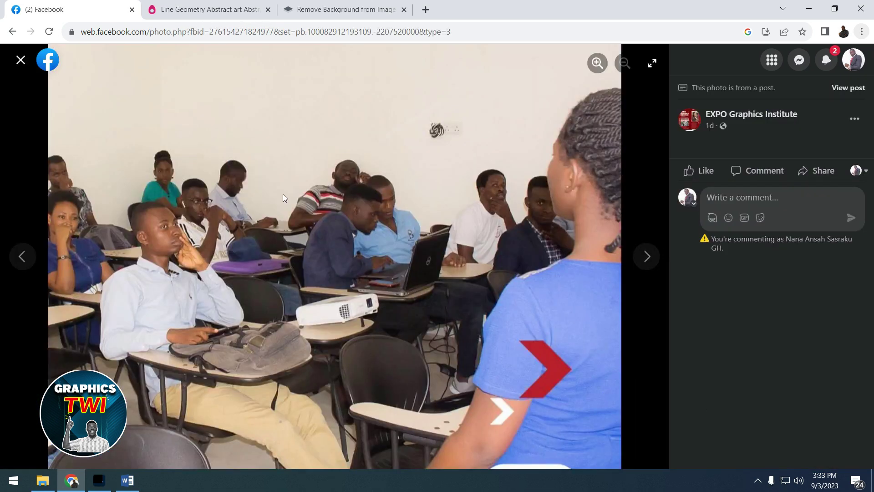
click(20, 60)
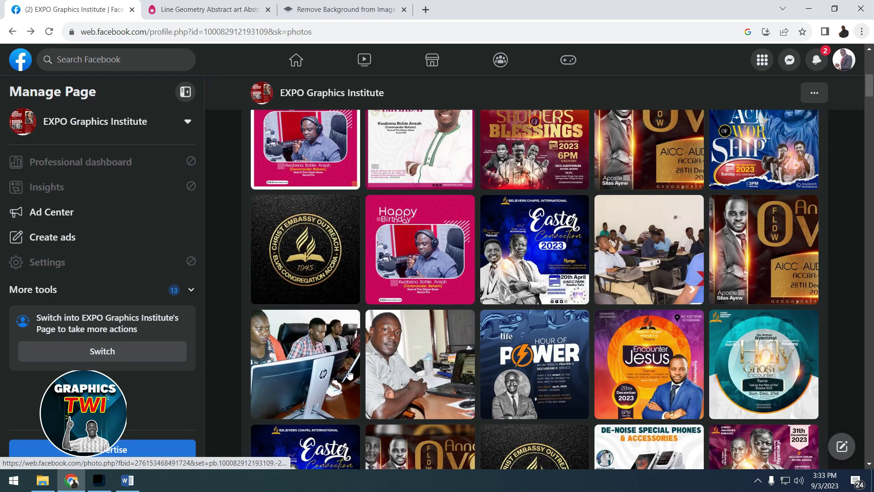
click(418, 364)
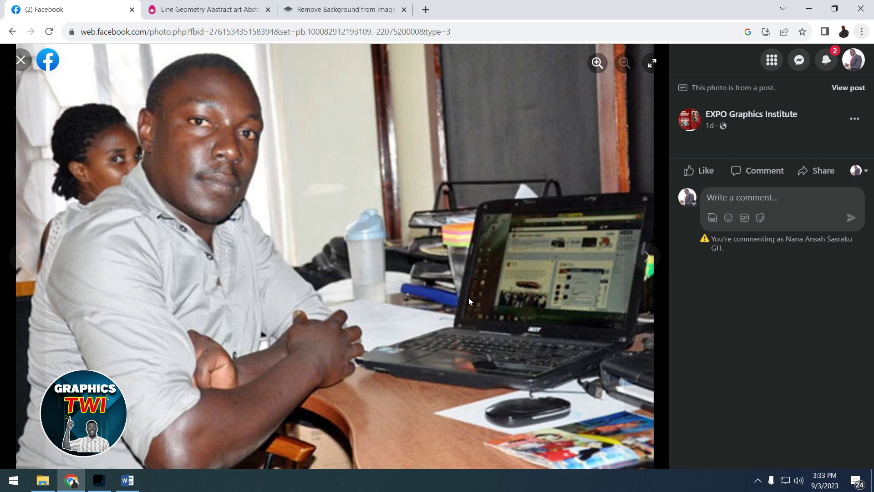
click(20, 60)
Place the purple wallpaper image and scale it to cover the whole canvas.
click(810, 5)
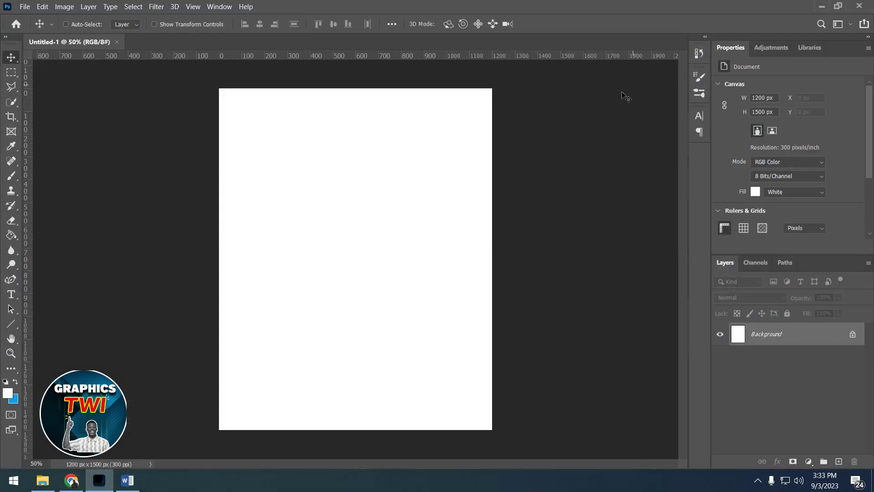
click(43, 480)
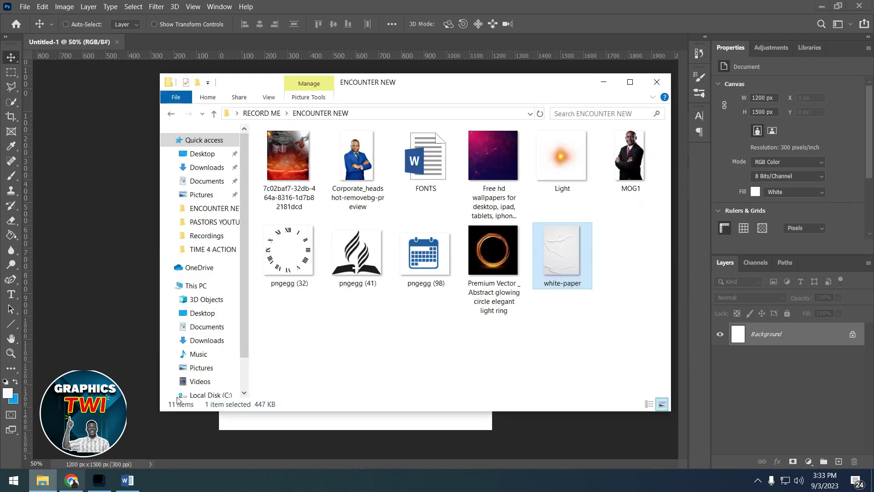
drag(474, 179, 377, 381)
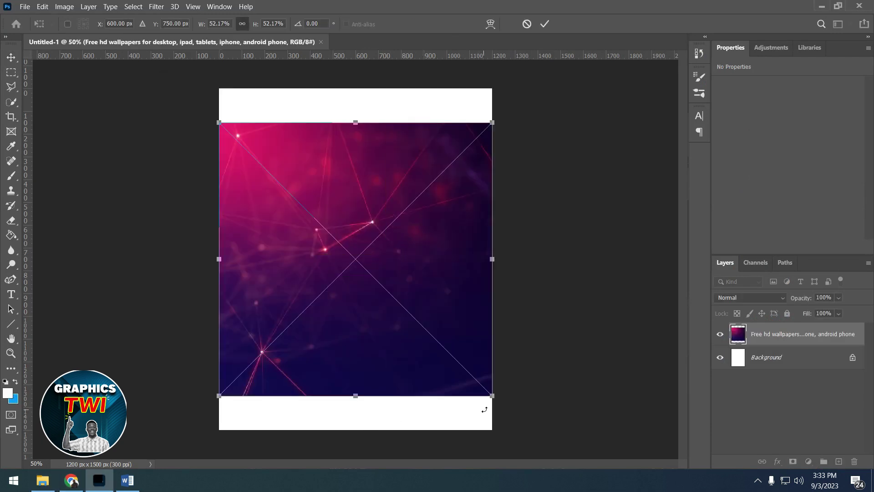
drag(496, 400, 535, 439)
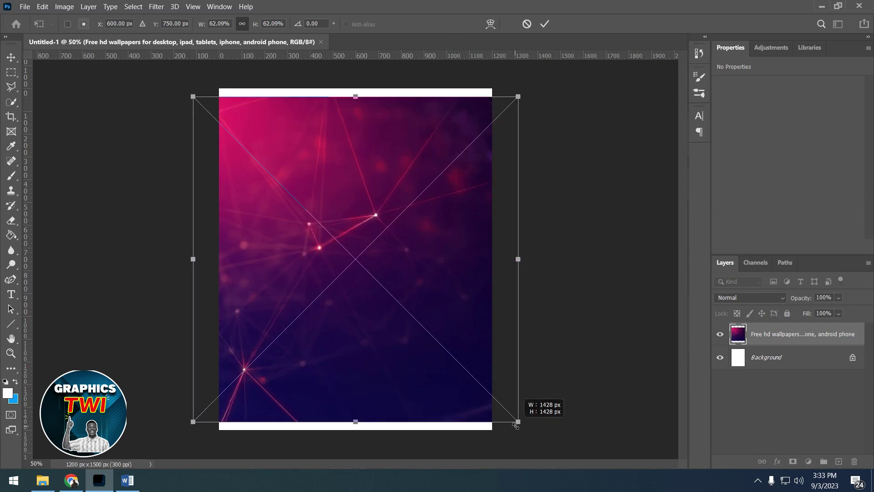
click(545, 24)
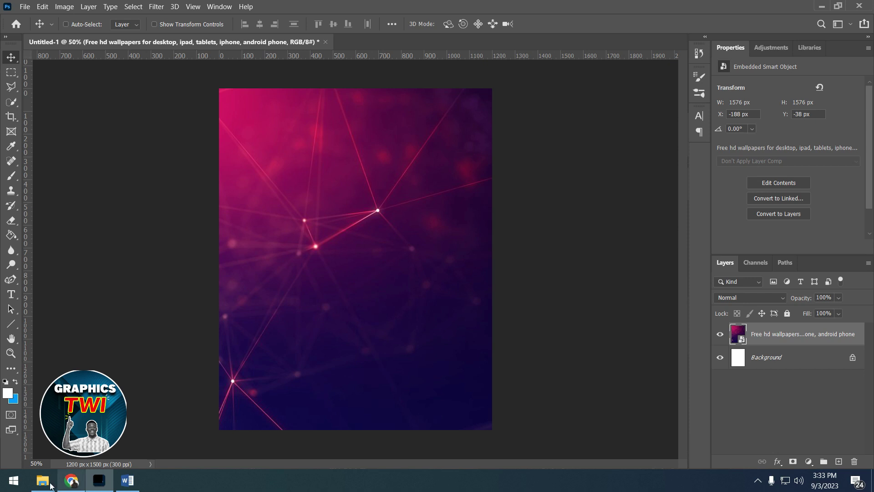
Place the crown-of-thorns face image over the wallpaper as a new layer.
click(43, 480)
mouse_move(291, 154)
mouse_down()
mouse_move(281, 409)
mouse_move(317, 362)
mouse_up()
mouse_move(394, 415)
mouse_down()
mouse_move(471, 412)
mouse_move(523, 457)
mouse_up()
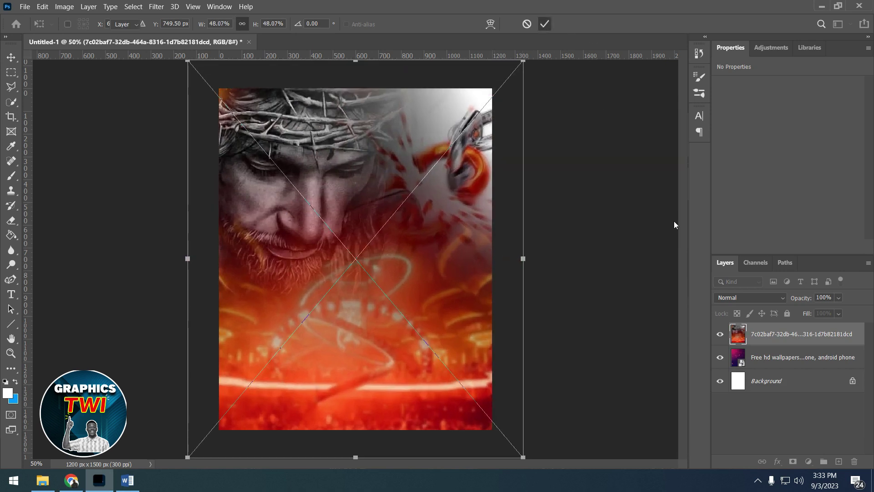
click(545, 23)
Rasterize the face layer, desaturate it to black and white, and lower its opacity to 32%.
right_click(782, 337)
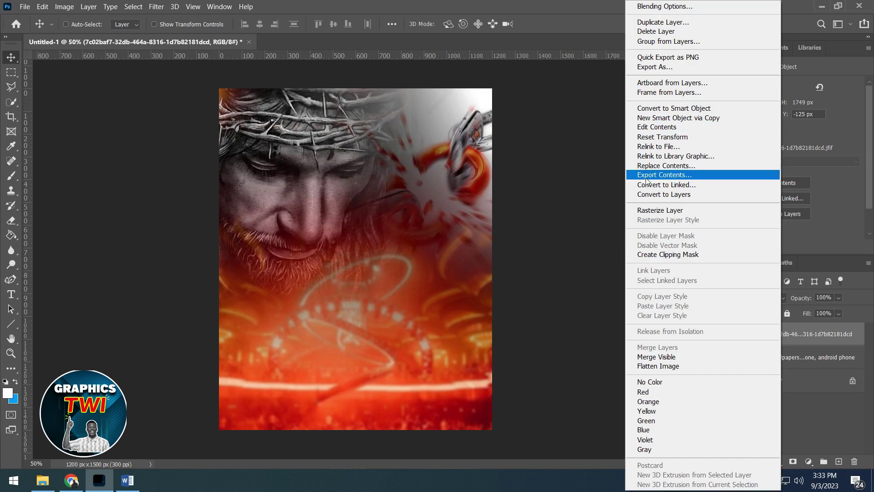
click(651, 212)
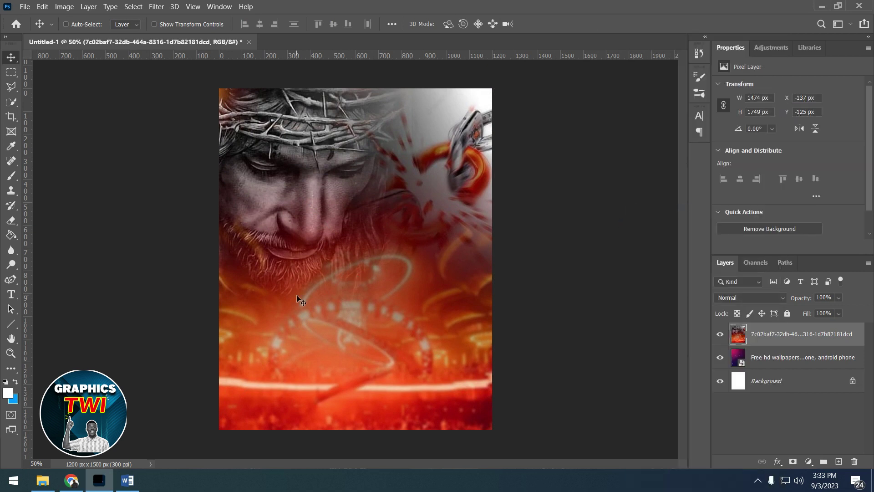
key(ctrl+shift+u)
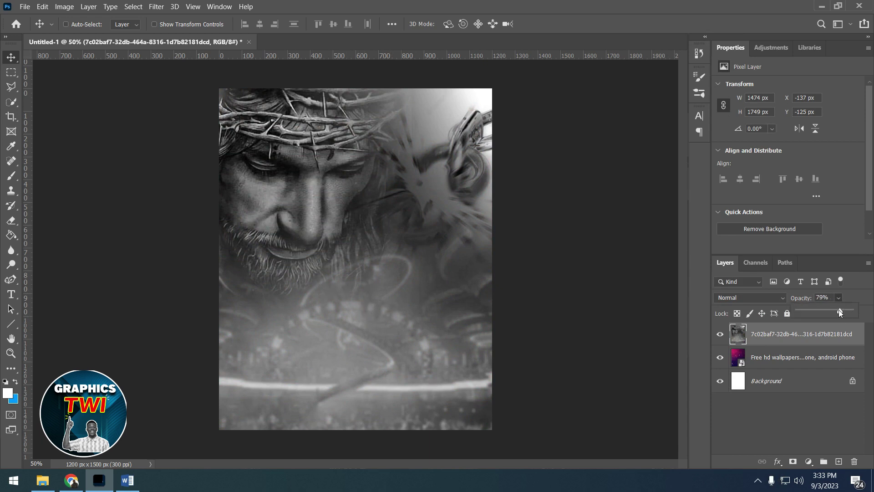
drag(825, 311, 815, 311)
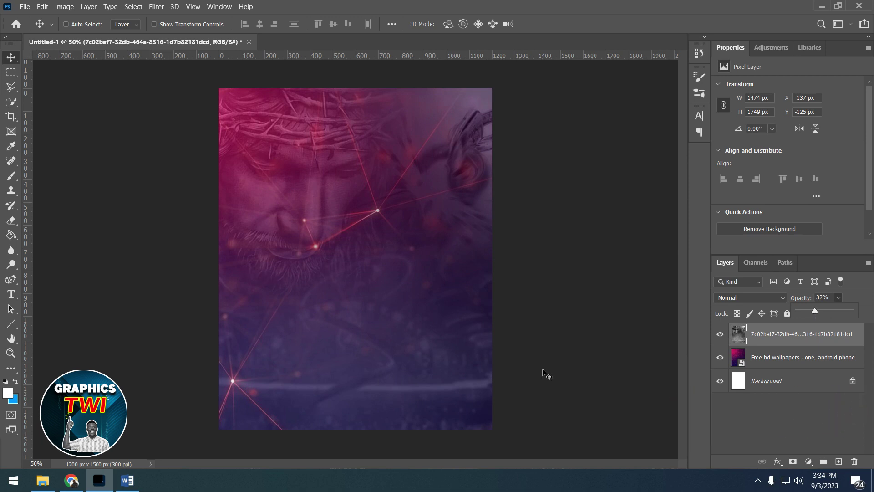
Place the white-paper texture over the whole canvas in Linear Burn blend mode.
click(42, 480)
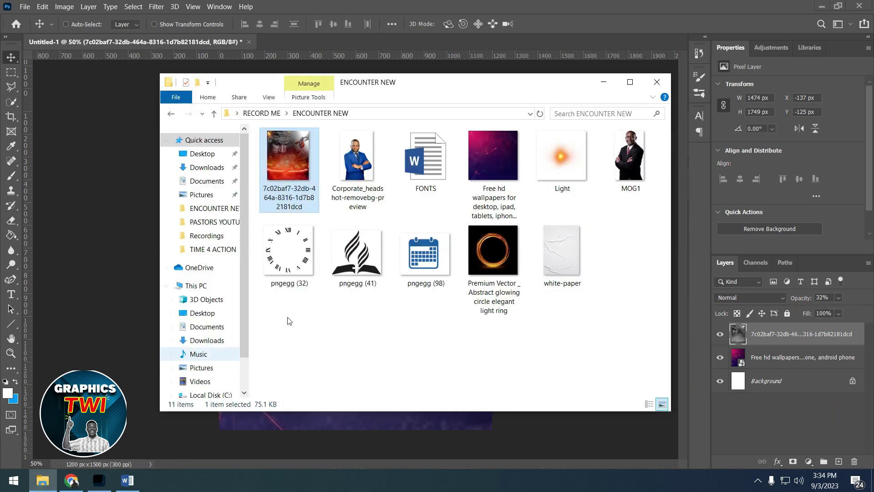
mouse_move(562, 255)
mouse_down()
mouse_move(151, 339)
mouse_move(392, 371)
mouse_up()
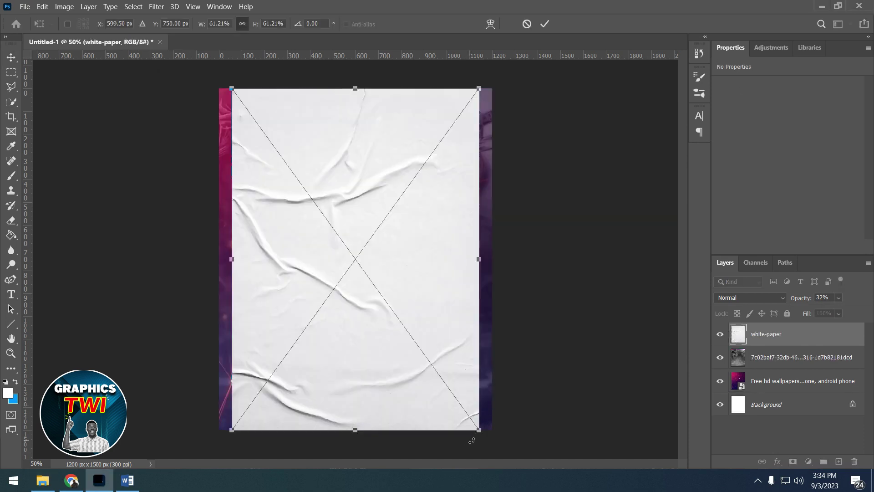
drag(506, 454, 514, 464)
click(543, 25)
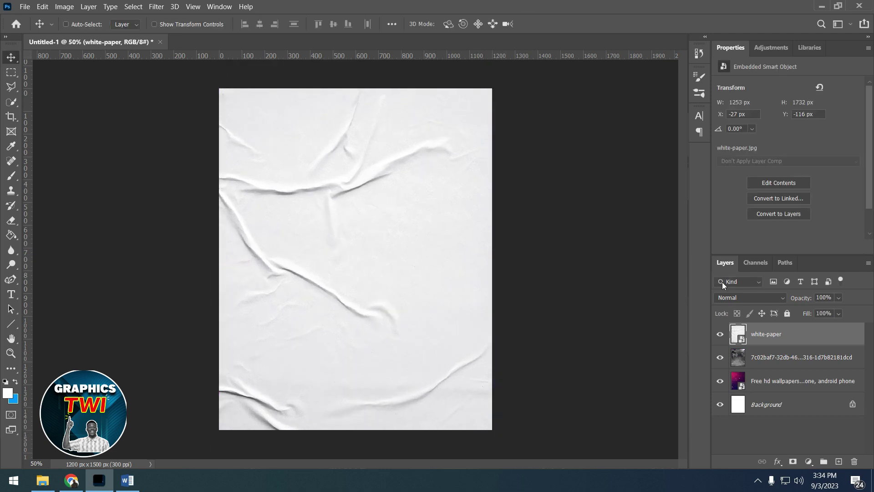
click(747, 299)
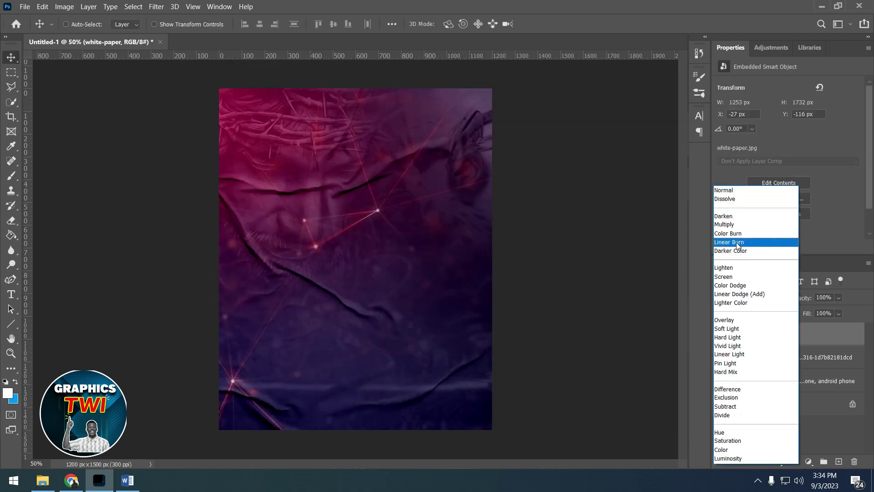
click(738, 242)
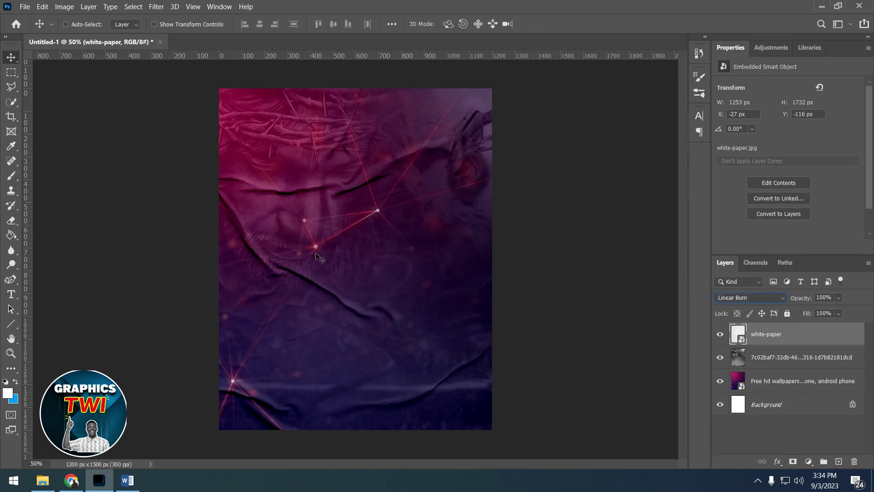
Group the paper, face and wallpaper layers into a group named BG.
ctrl+click(789, 361)
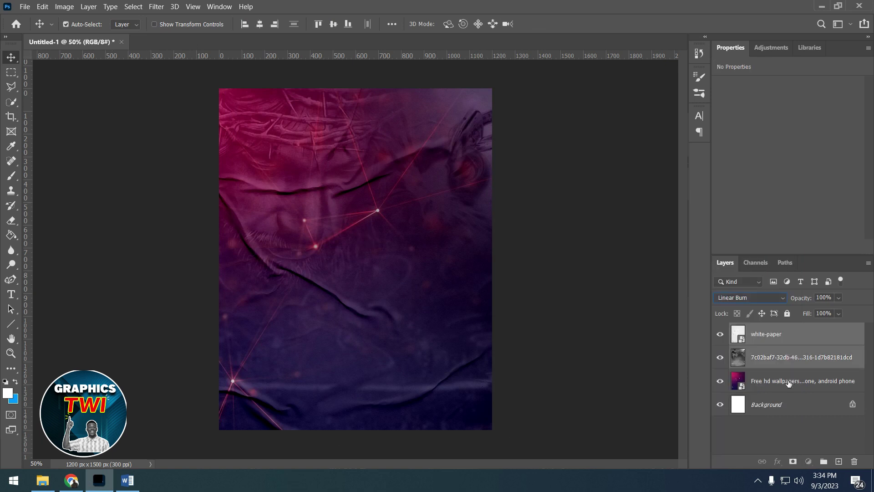
ctrl+click(789, 383)
key(ctrl+g)
double_click(763, 329)
text(BG)
key(Return)
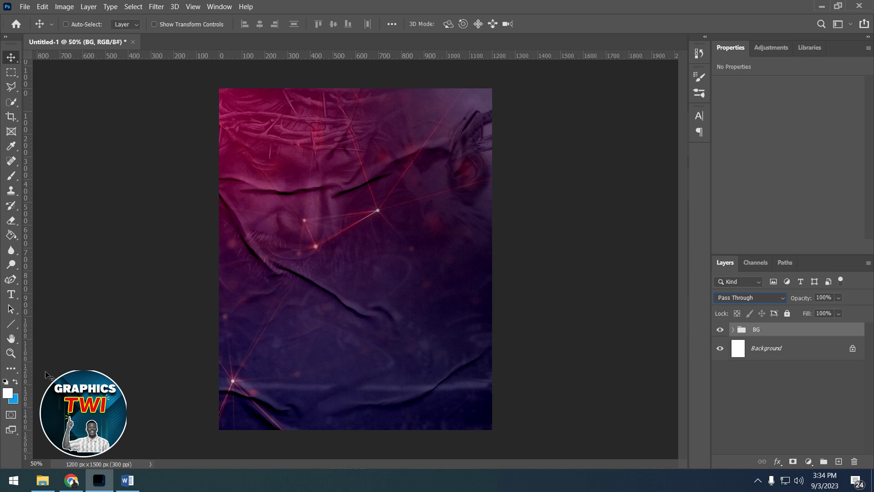
Copy the word BELIEVERS from the Word font notes and return to Photoshop.
click(127, 480)
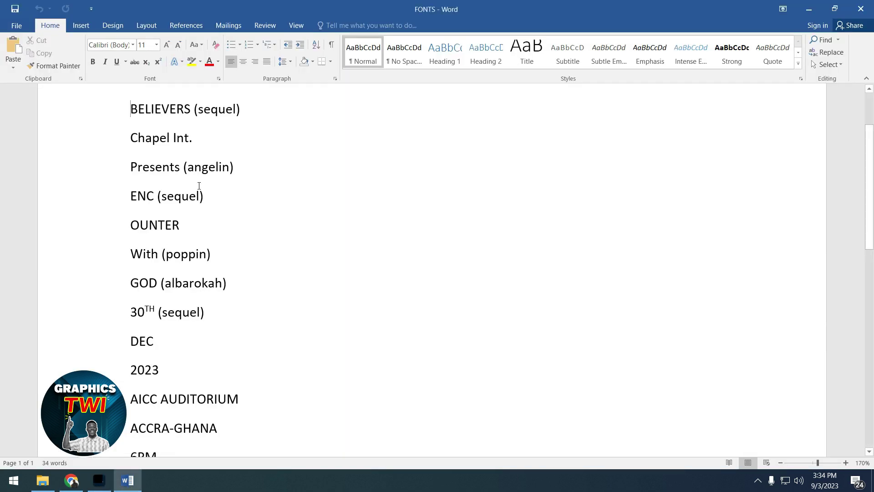
double_click(191, 112)
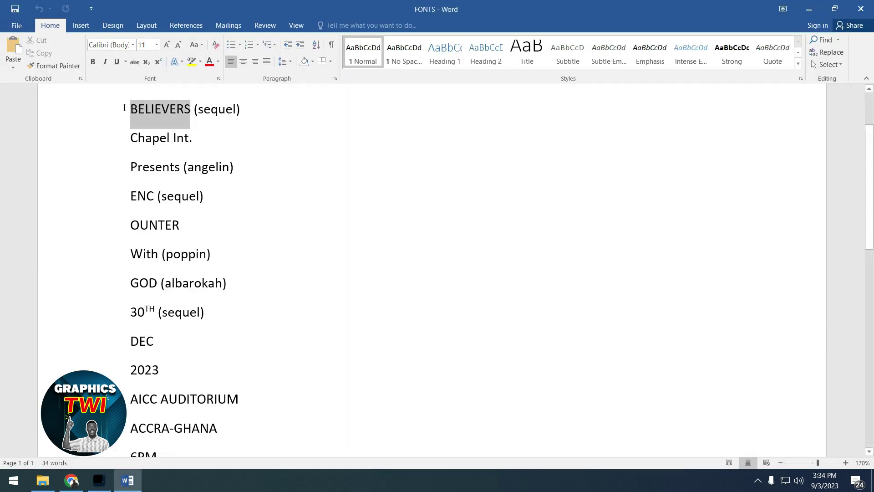
right_click(147, 108)
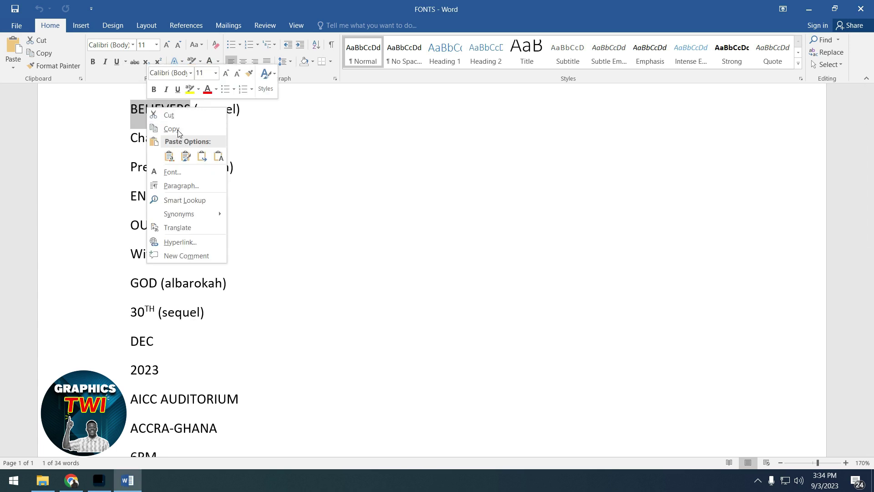
click(178, 132)
right_click(157, 112)
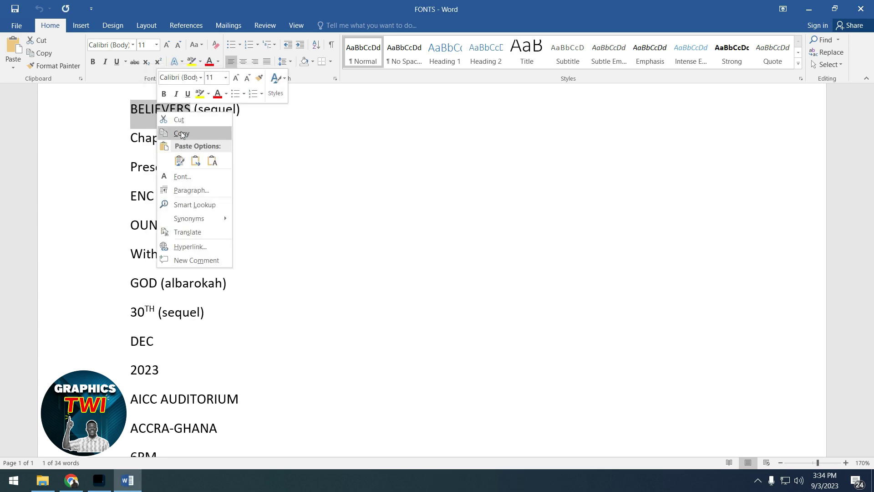
click(182, 134)
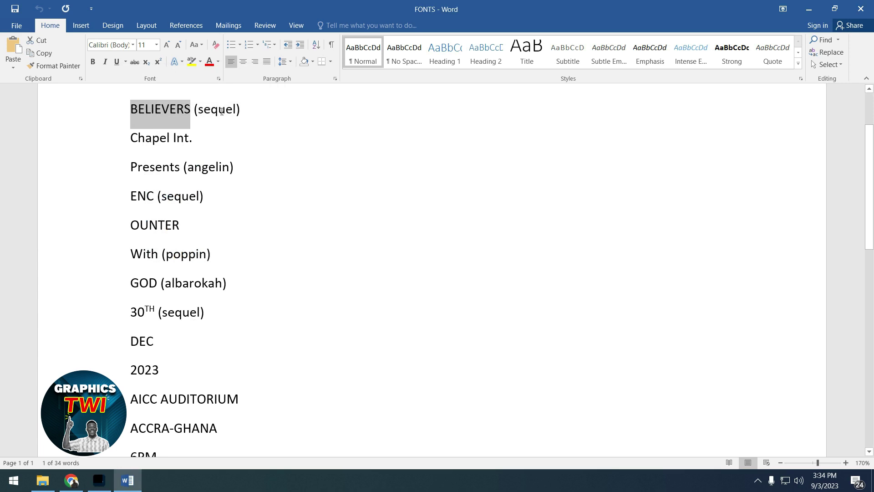
click(97, 485)
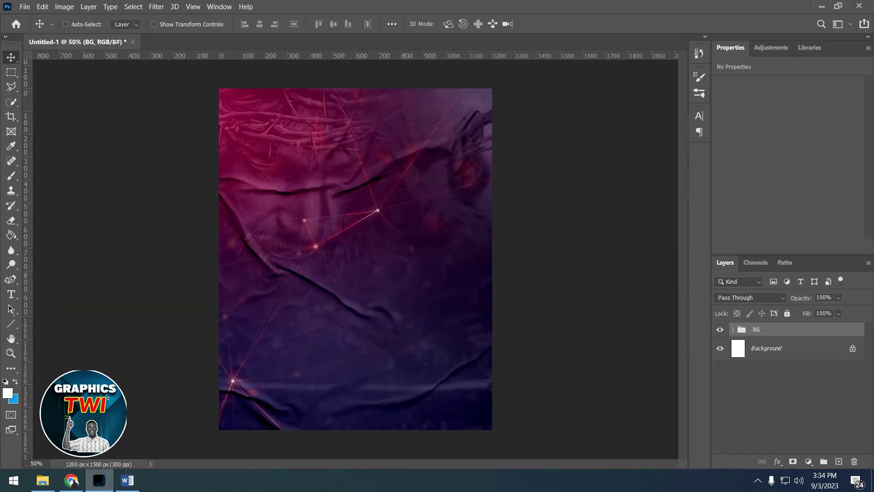
Add a BELIEVERS text layer in Sequel Sans Bold Head at 9 pt.
click(11, 295)
click(270, 269)
text(BELIEVERS)
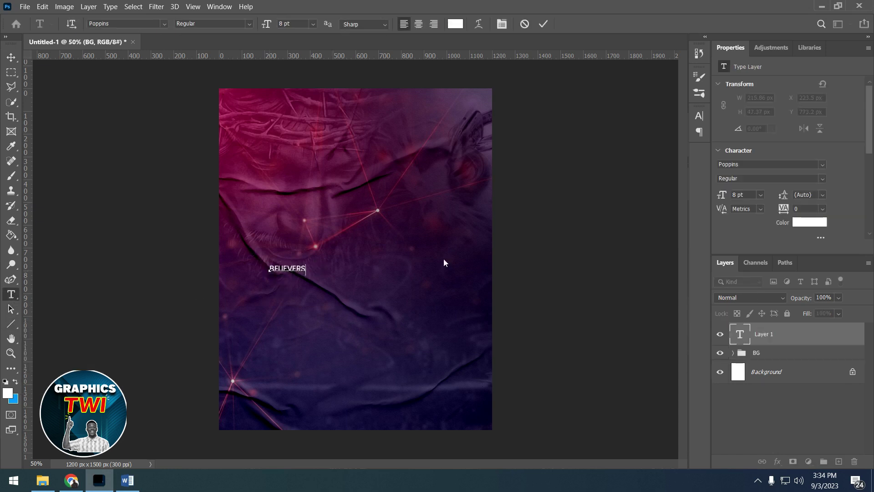
key(ctrl+a)
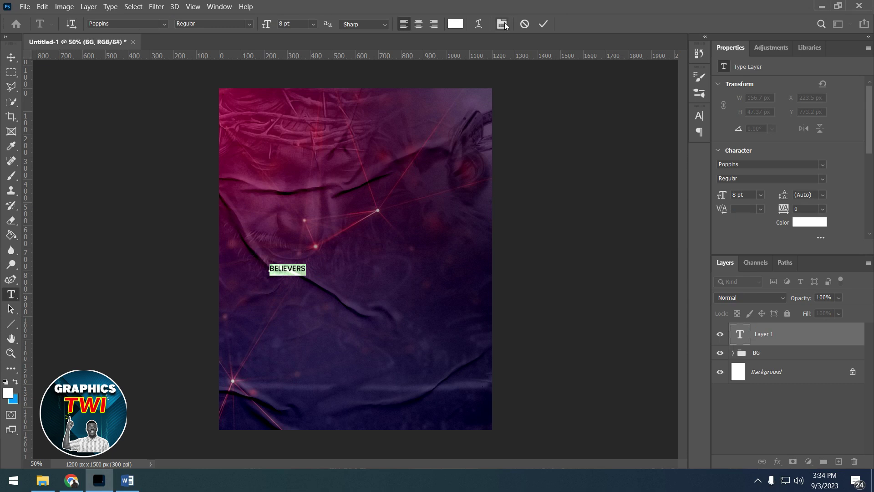
click(501, 24)
click(590, 131)
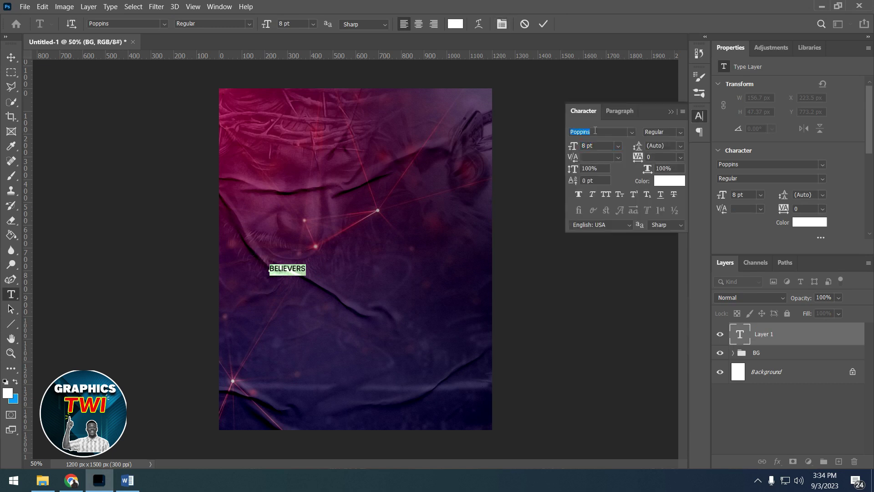
text(SEQ)
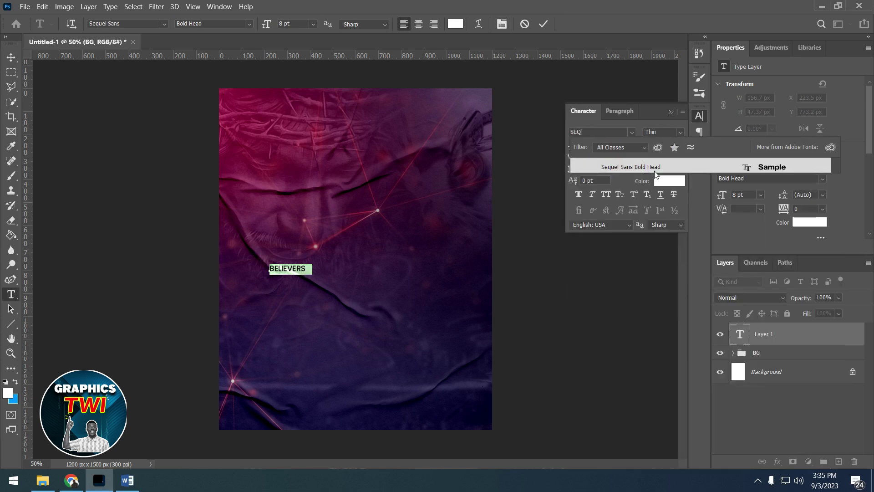
click(637, 167)
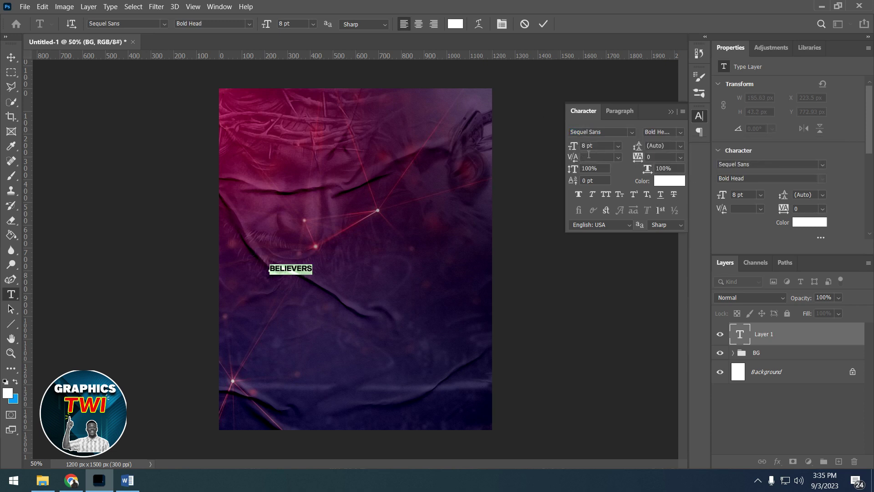
key(Up)
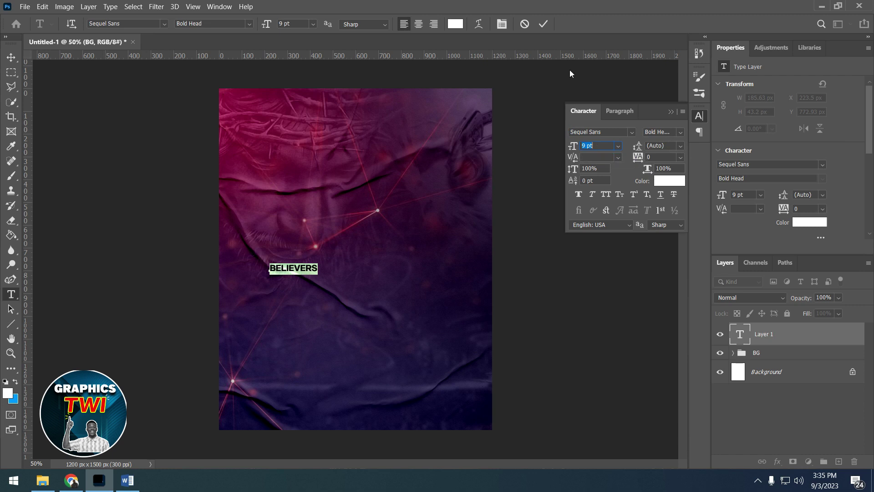
click(545, 26)
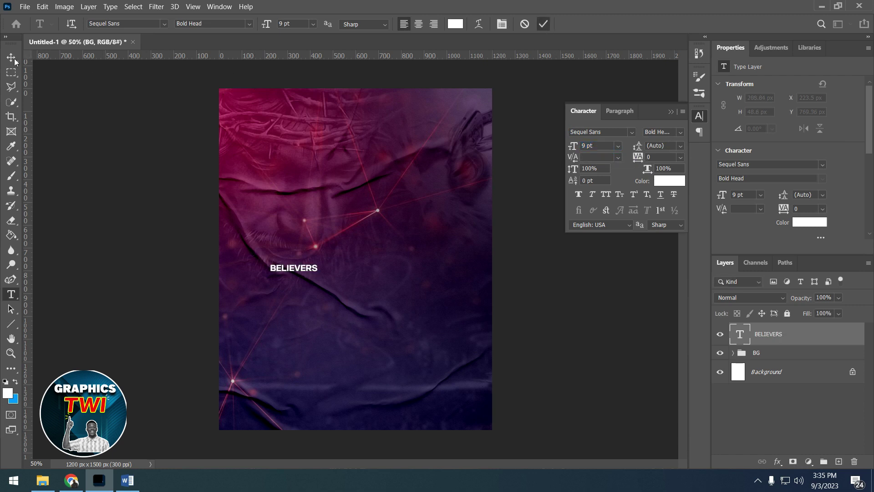
Move BELIEVERS to the flyer's top-left corner.
key(v)
mouse_move(306, 266)
mouse_down()
mouse_move(286, 100)
mouse_move(272, 99)
mouse_up()
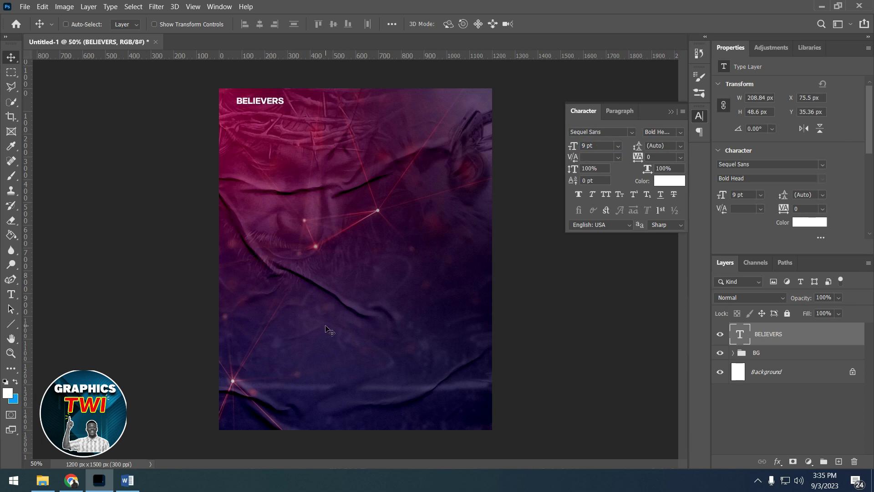
key(Up)
key(Up)
key(Up)
key(Up)
key(Up)
key(Up)
key(Left)
key(Left)
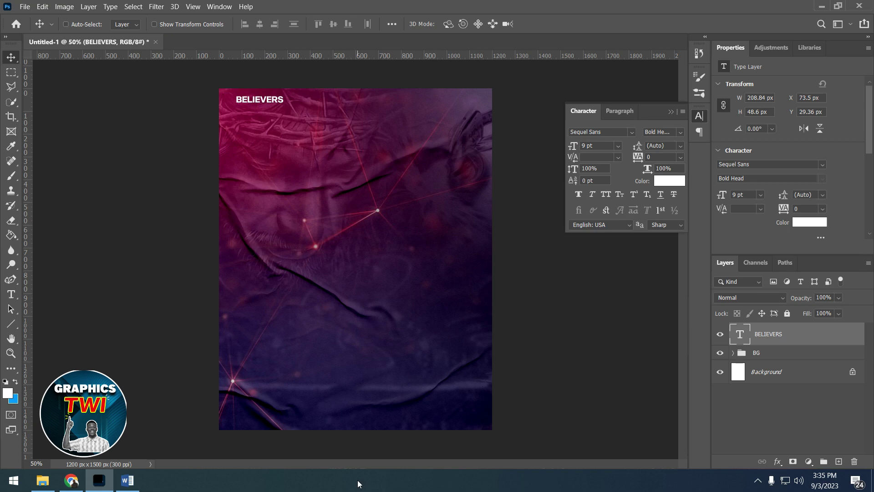
click(128, 480)
Copy the Chapel Int. line from Word and add it as an 8 pt text layer.
drag(199, 143, 133, 137)
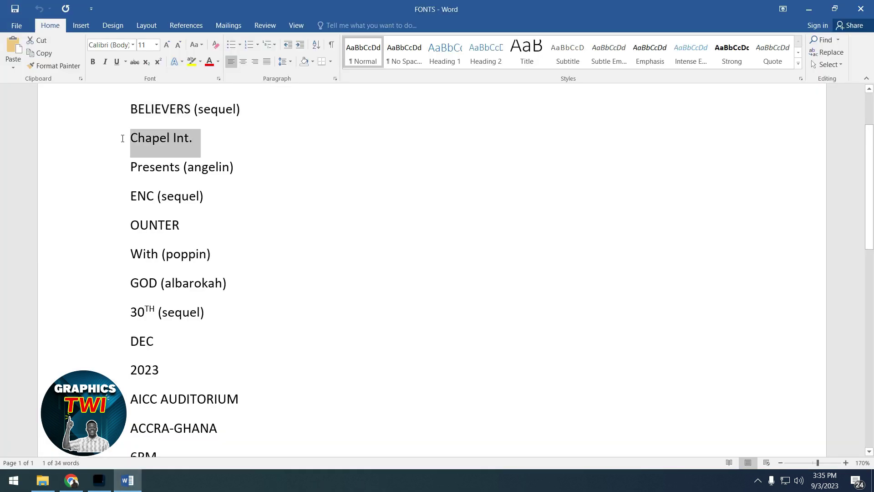
right_click(133, 138)
click(164, 160)
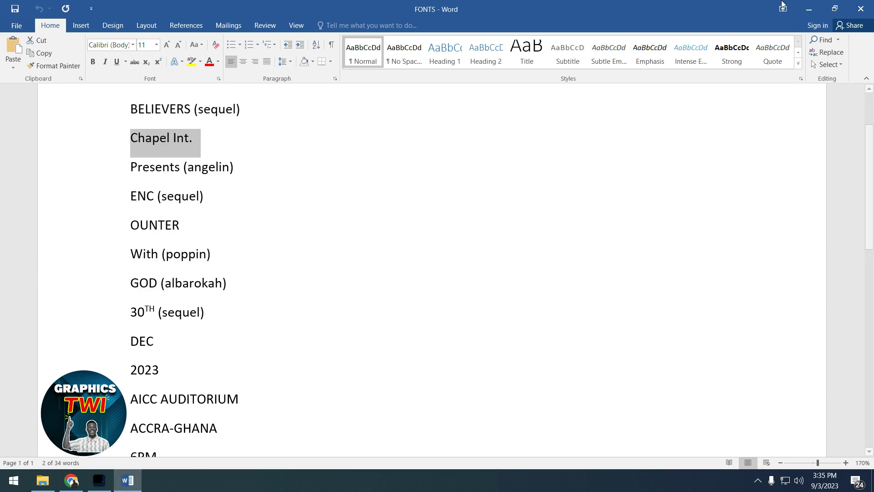
click(808, 9)
click(10, 295)
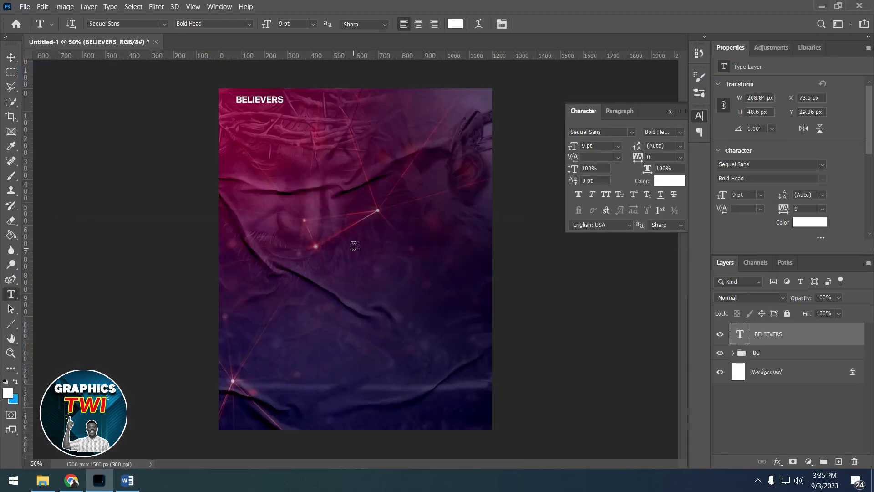
click(315, 263)
key(ctrl+v)
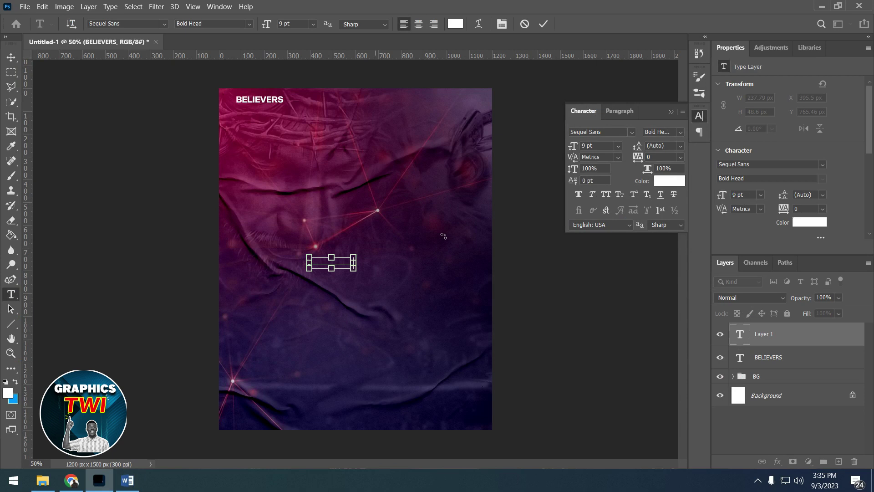
key(Down)
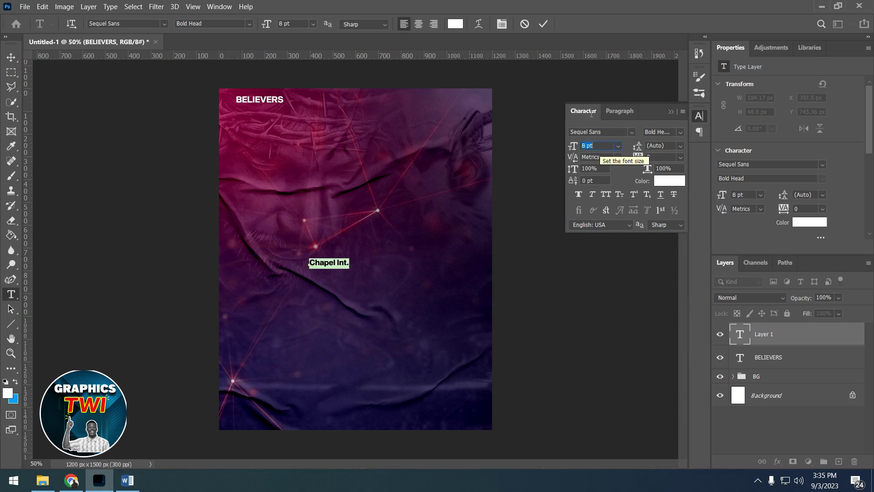
click(543, 24)
Move Chapel Int. just beneath BELIEVERS at the top left.
click(11, 58)
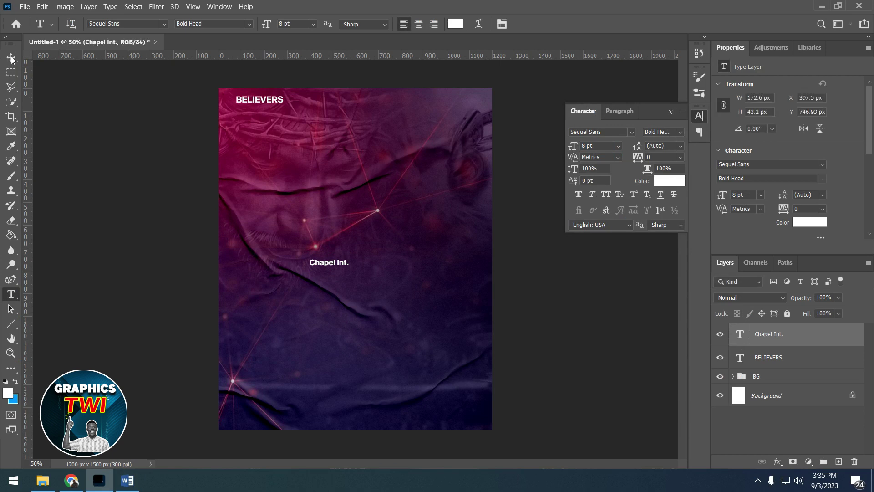
drag(347, 275, 277, 118)
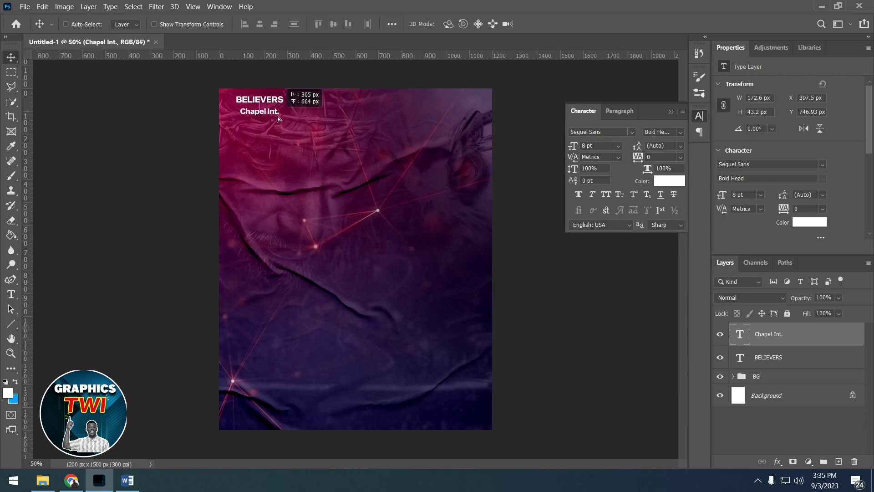
key(Down)
key(Down)
key(Down)
key(Down)
key(Down)
key(Down)
key(Down)
key(Down)
key(Down)
key(Down)
key(Down)
key(Down)
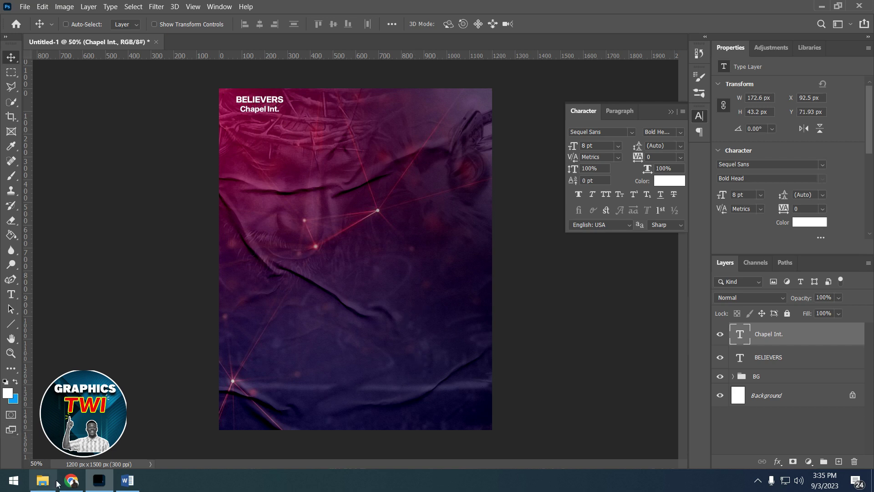
click(128, 482)
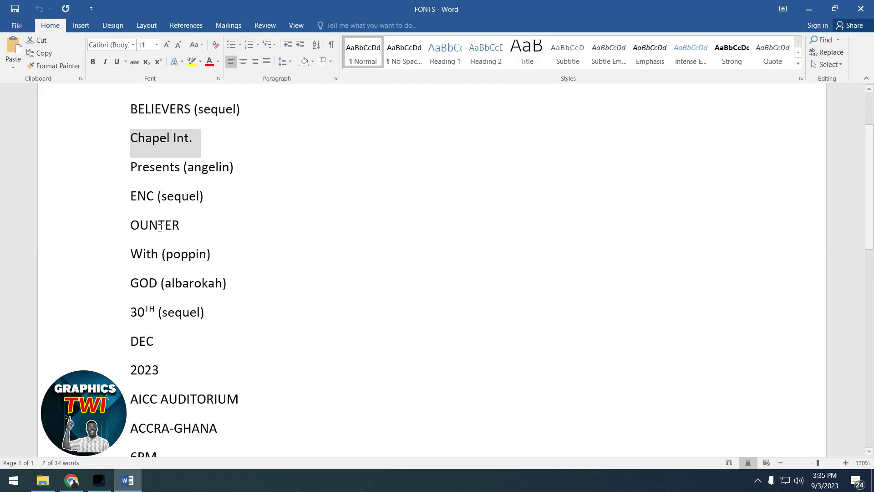
Copy the word Presents from Word and paste it as a new text layer.
double_click(174, 168)
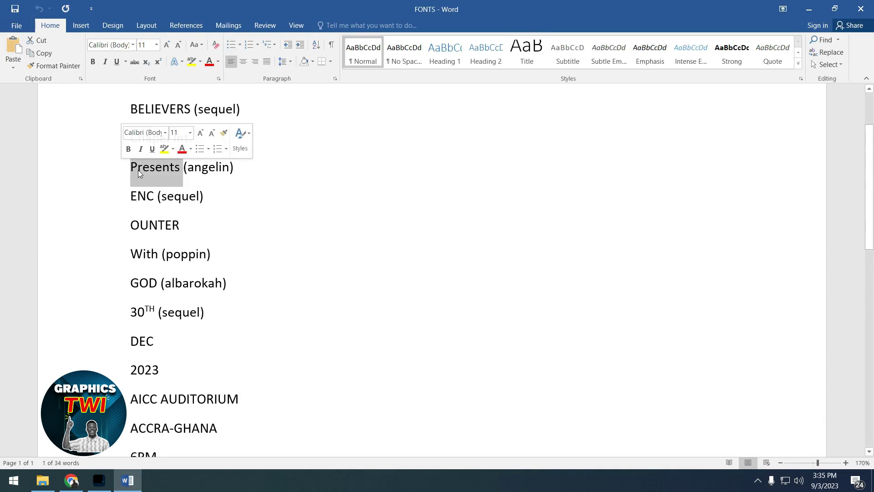
right_click(138, 170)
click(172, 194)
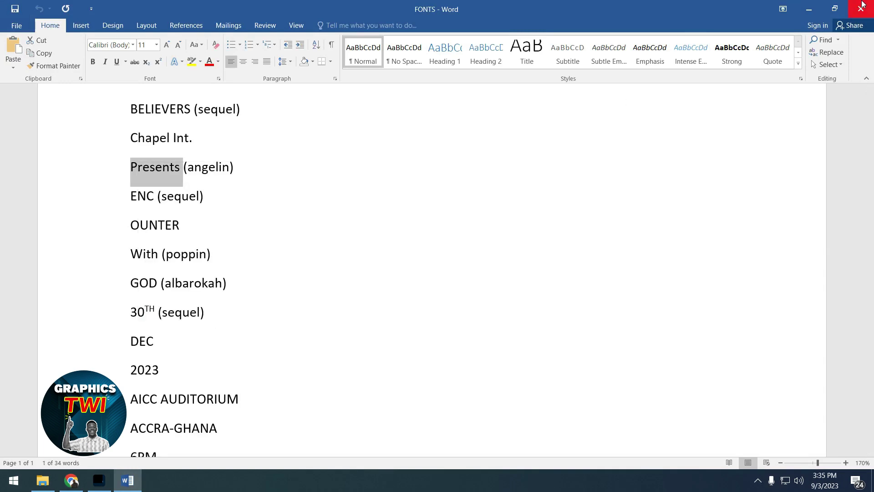
click(815, 10)
click(9, 298)
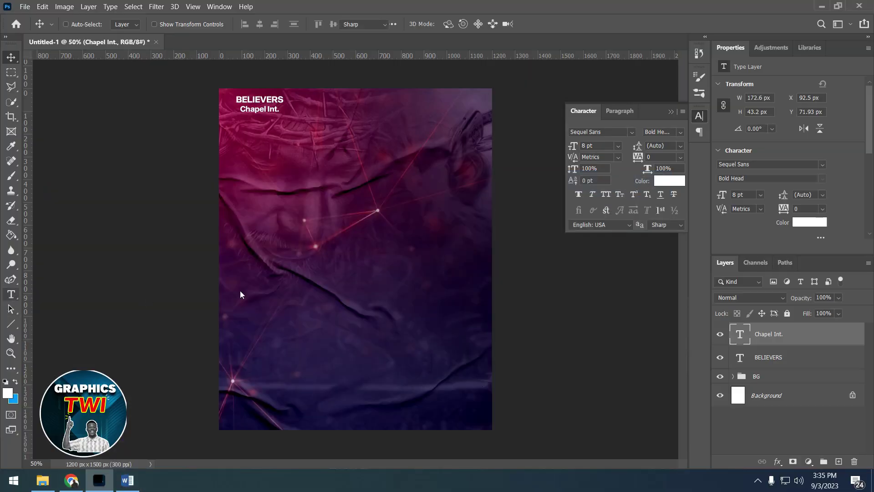
click(287, 323)
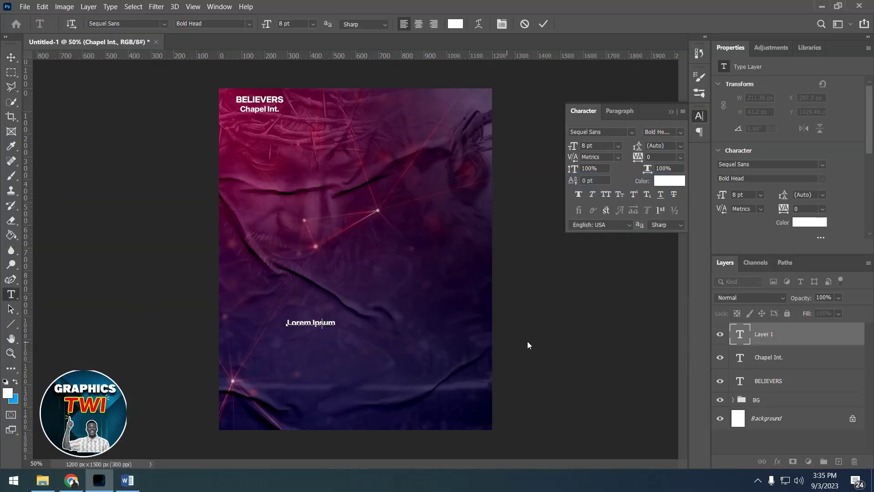
text(Presents)
key(ctrl+v)
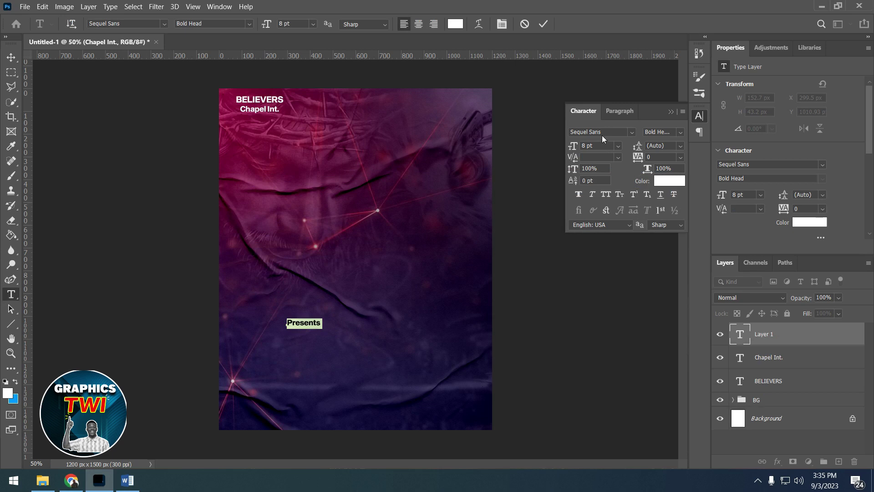
Set Presents to Angelin Regular, 9 pt, and position it just under Chapel Int.
text(AN)
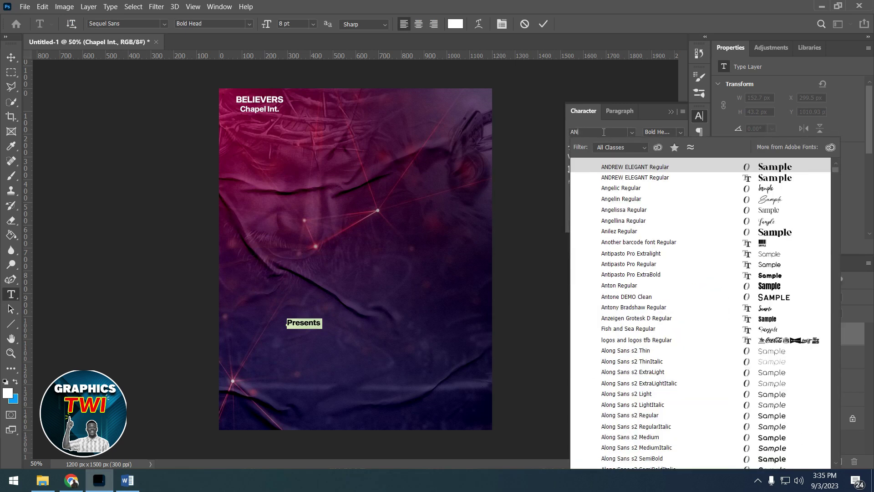
text(GELI)
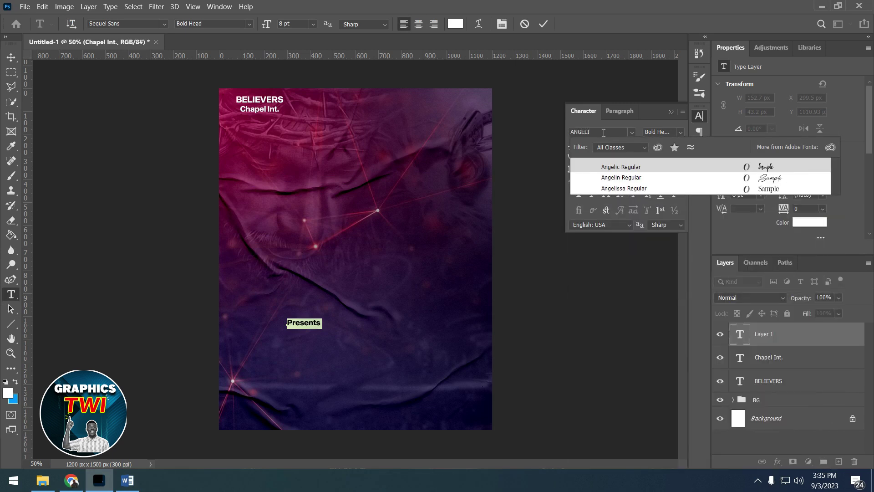
text(N)
click(643, 167)
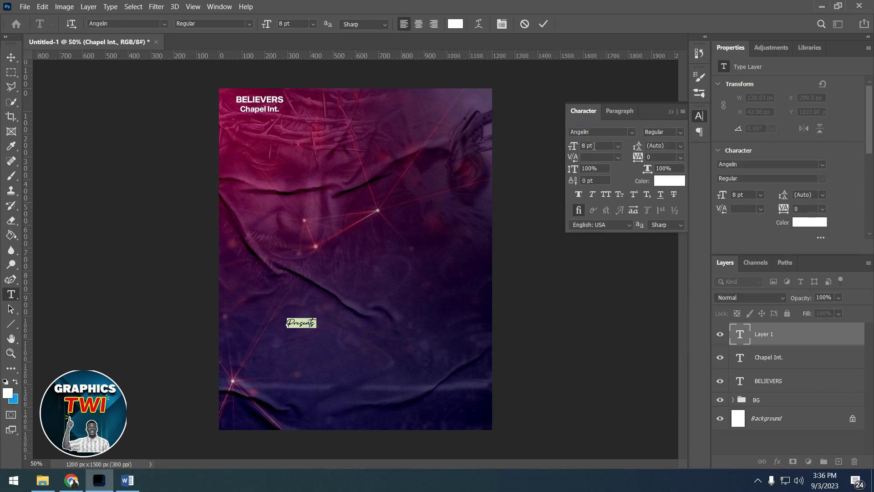
key(Up)
key(ctrl+Return)
key(v)
drag(297, 179, 278, 133)
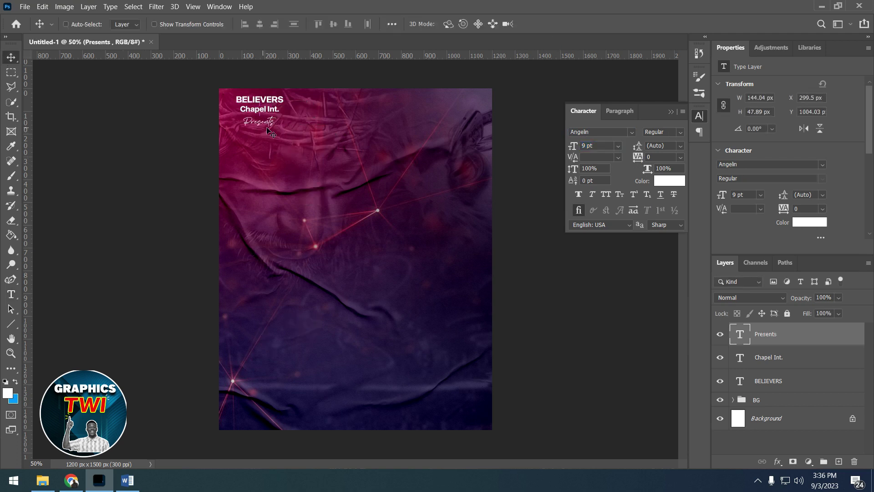
key(Up)
key(Up)
key(Up)
key(Up)
key(Up)
key(Up)
Group Presents, Chapel Int. and BELIEVERS into a group named LOGO.
ctrl+click(769, 357)
ctrl+click(771, 382)
key(ctrl+g)
double_click(766, 331)
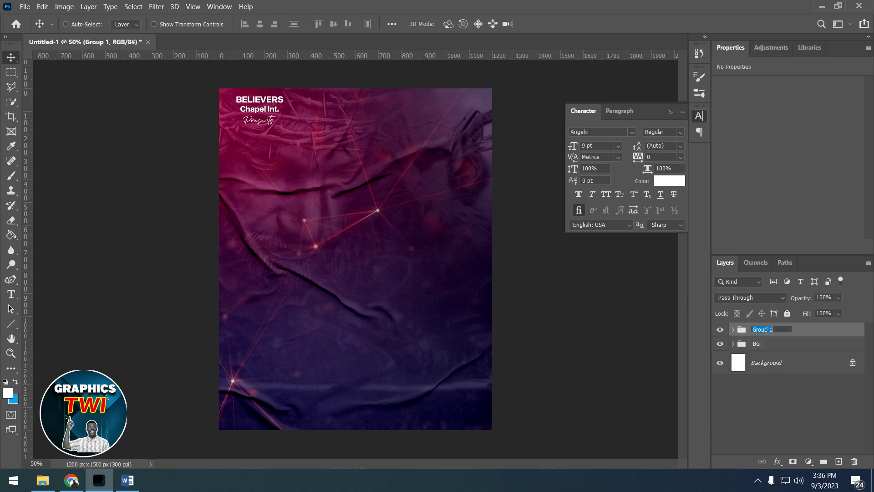
text(LO)
key(Return)
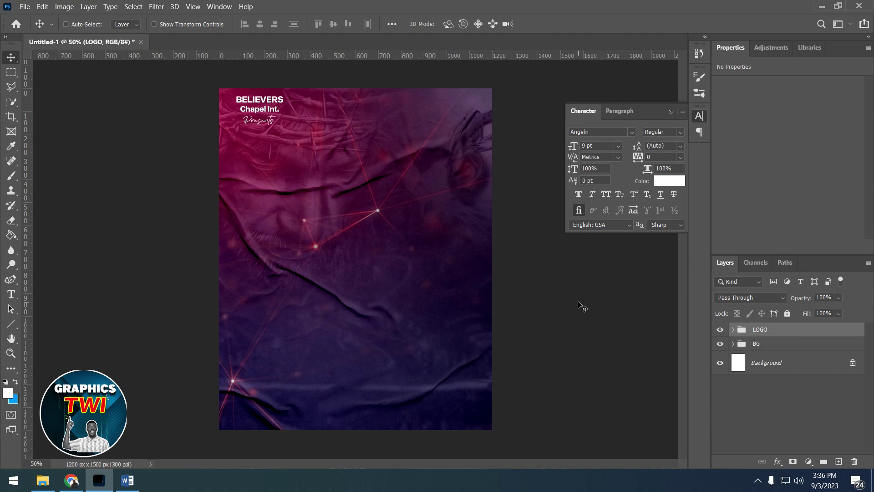
click(43, 480)
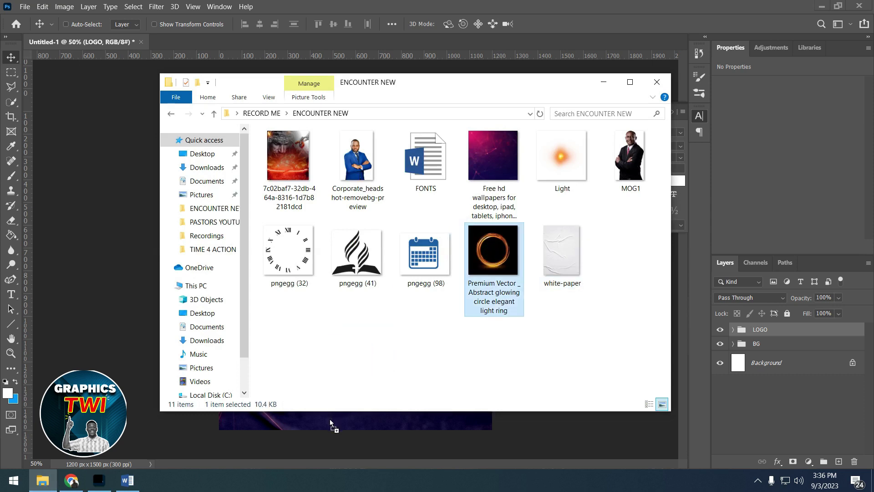
Place the glowing ring image on the flyer and set its blend mode to Screen.
drag(477, 257, 329, 419)
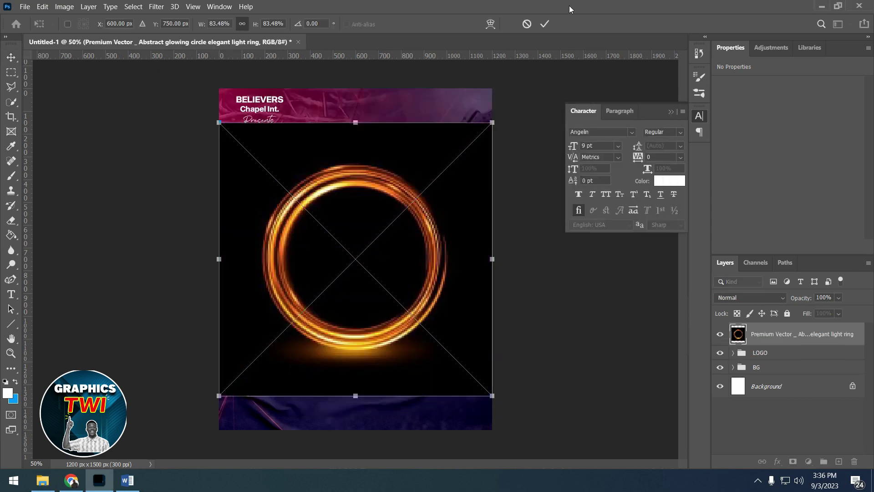
click(540, 24)
click(746, 297)
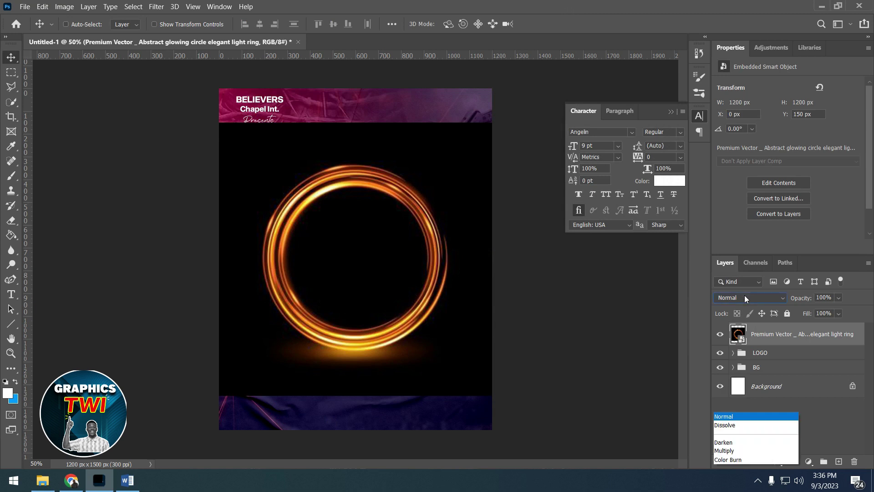
click(741, 277)
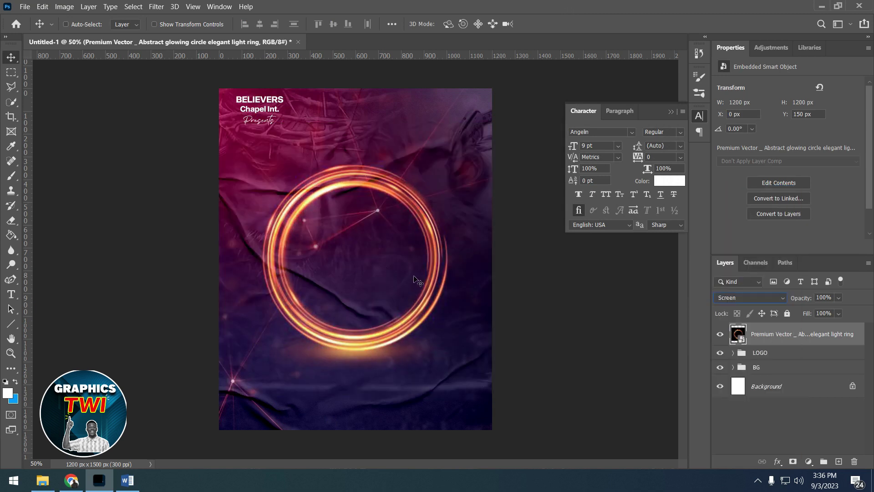
Resize the ring and centre it in the flyer's upper half.
key(ctrl+t)
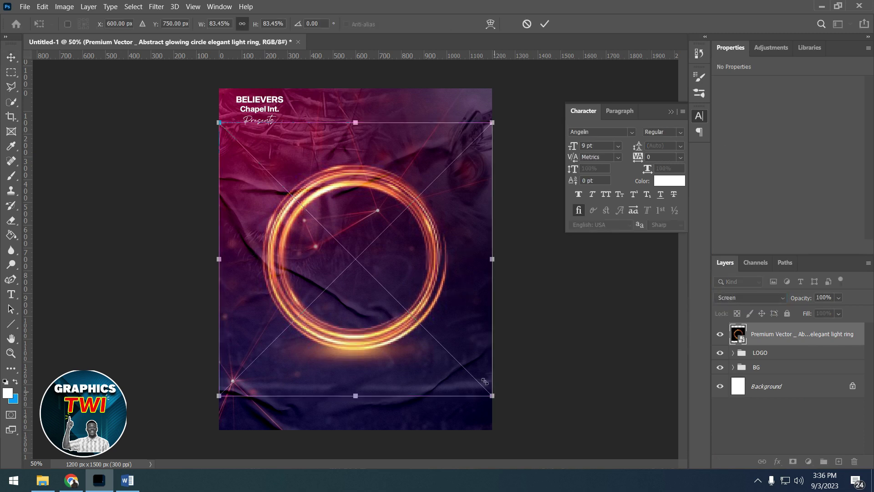
drag(496, 387, 476, 359)
drag(409, 267, 405, 218)
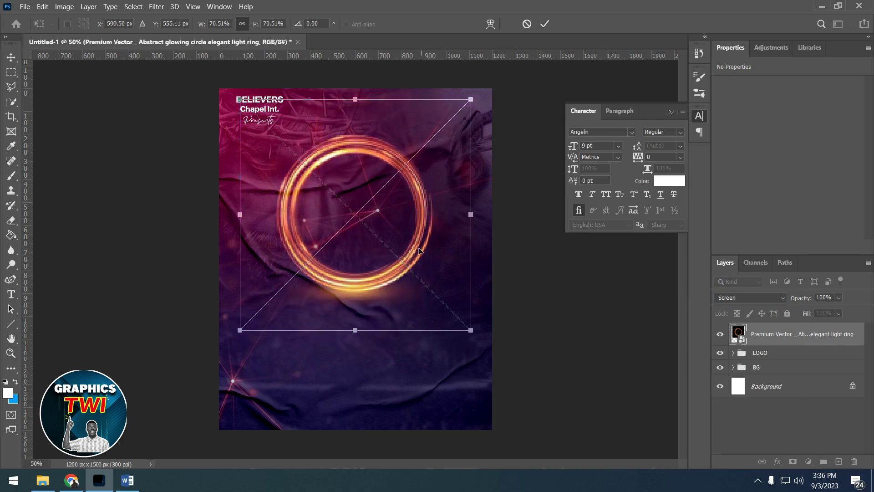
drag(469, 332, 478, 340)
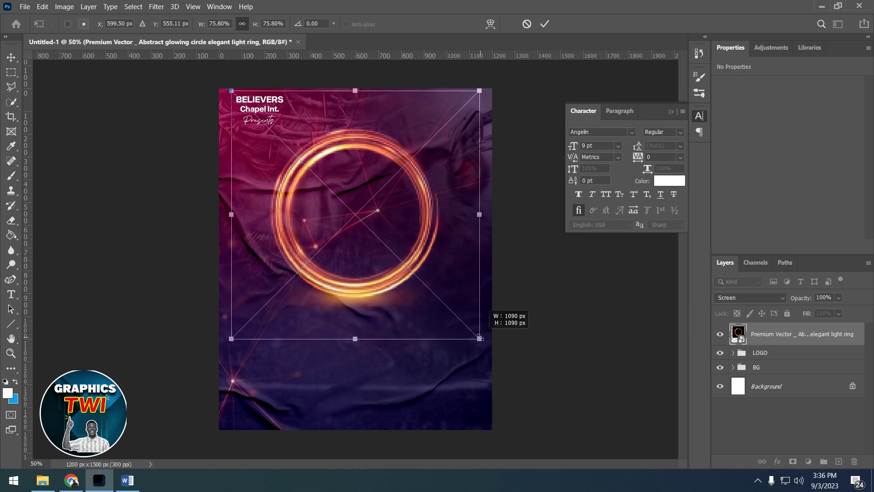
click(544, 24)
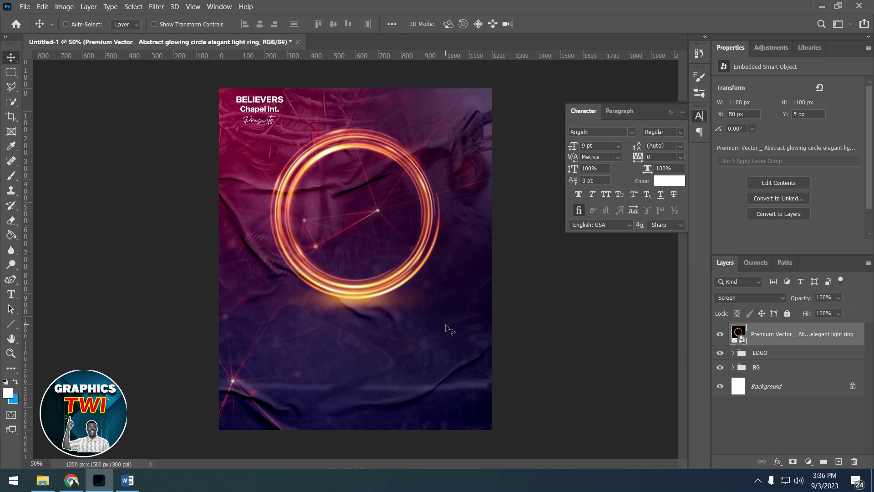
click(670, 111)
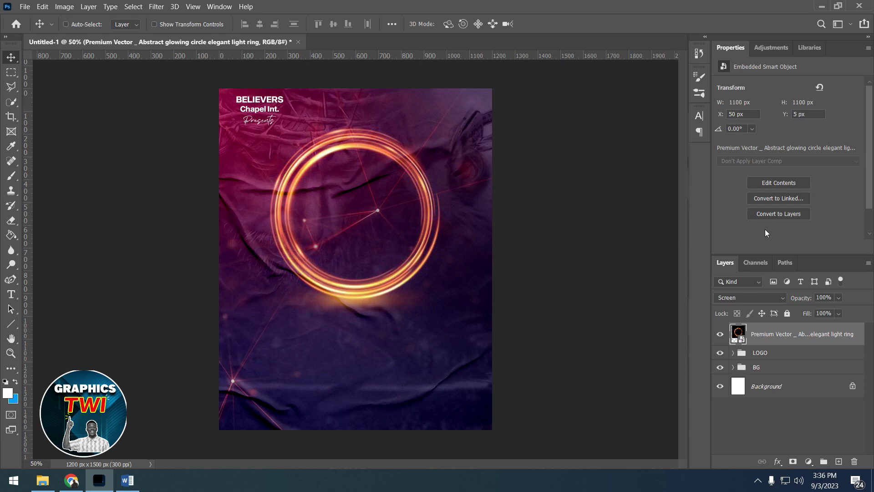
Copy the word 'Theme:' from the FONTS document in Word.
click(127, 480)
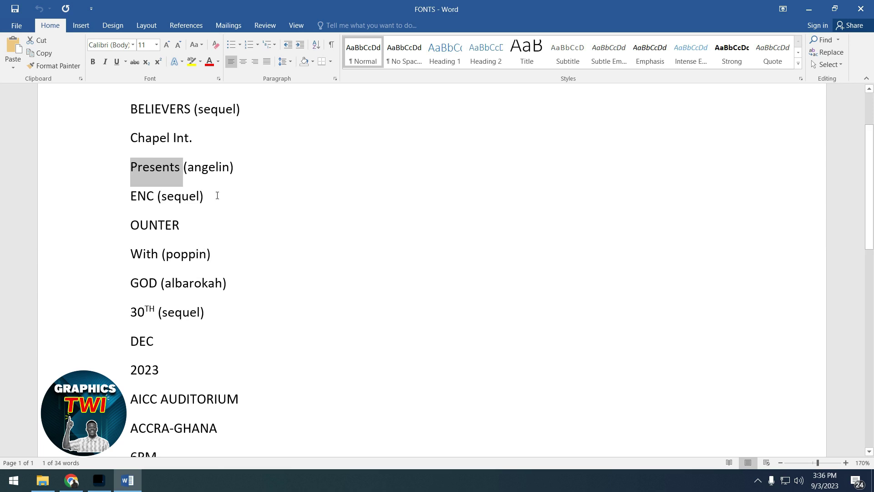
scroll(206, 206, down, 2)
scroll(195, 292, down, 3)
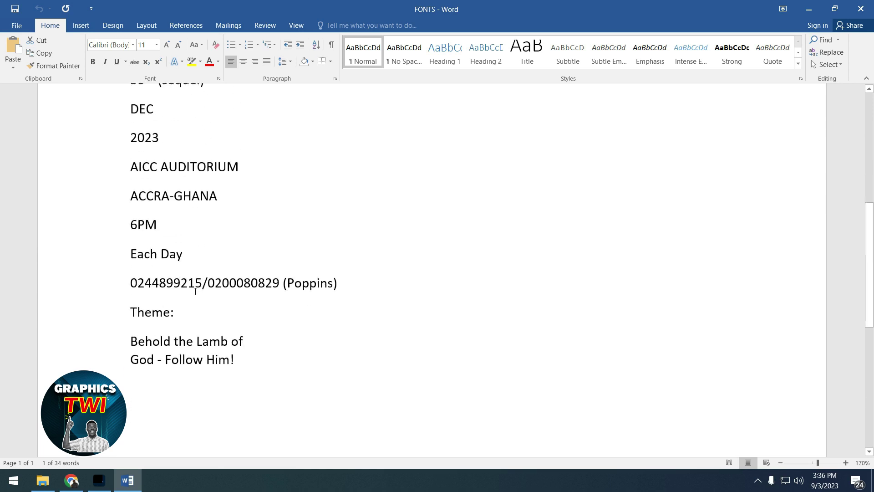
drag(131, 313, 181, 314)
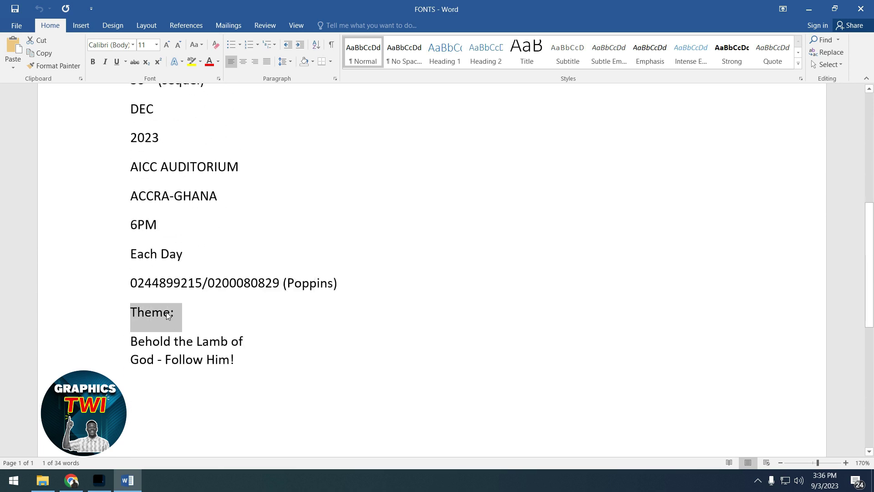
right_click(169, 315)
click(199, 178)
Paste 'Theme:' into a new text box below the ring in Photoshop.
click(43, 481)
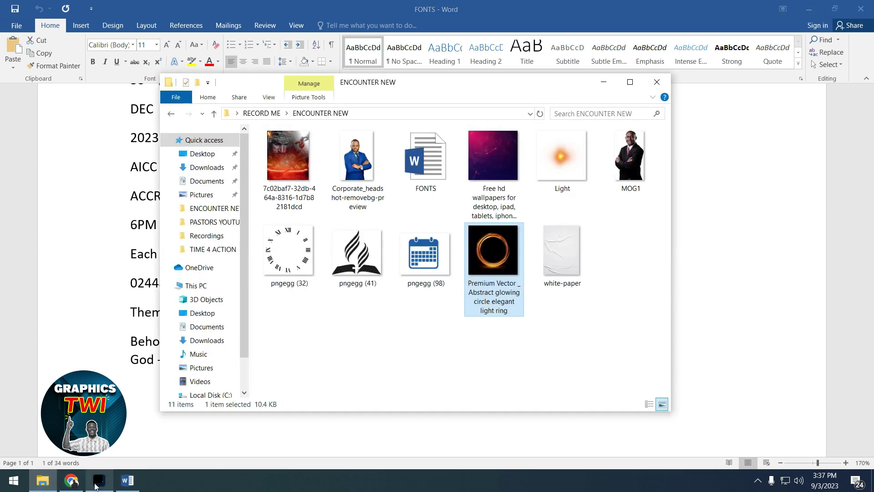
click(99, 480)
click(11, 294)
click(315, 357)
key(ctrl+v)
key(ctrl+a)
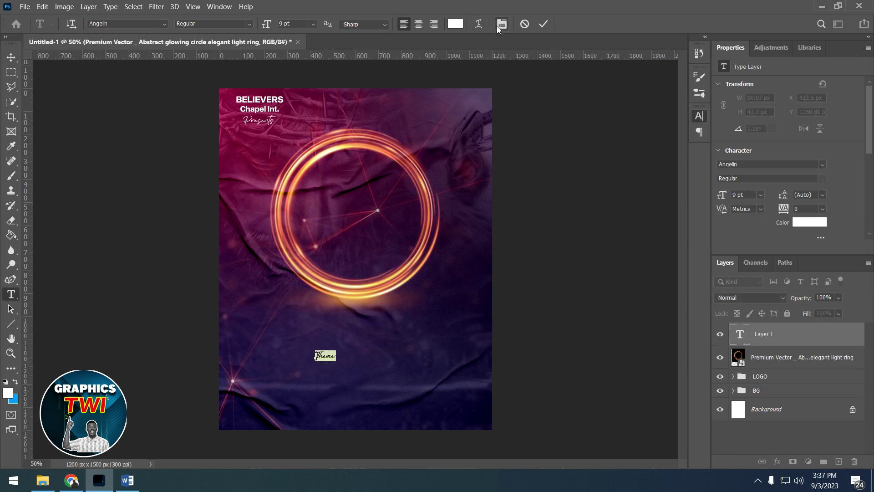
Set 'Theme:' to Poppins Regular 10 pt and move it to the top right.
click(499, 25)
click(610, 132)
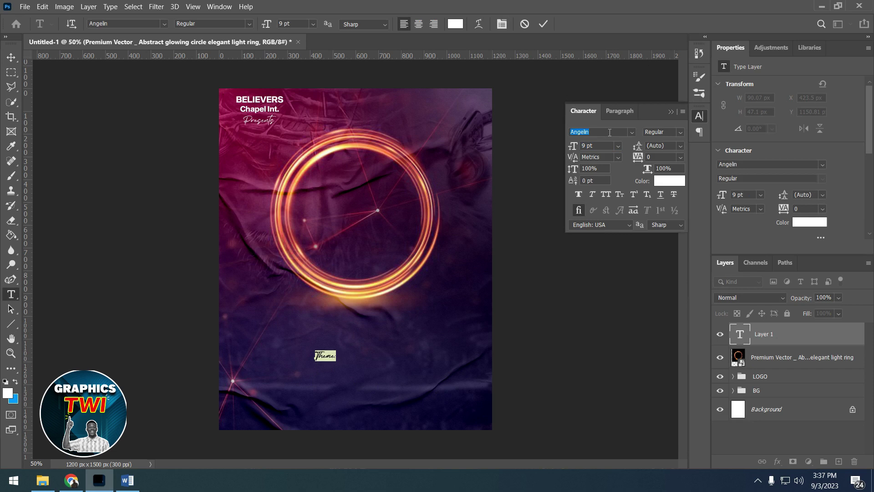
text(Poppins)
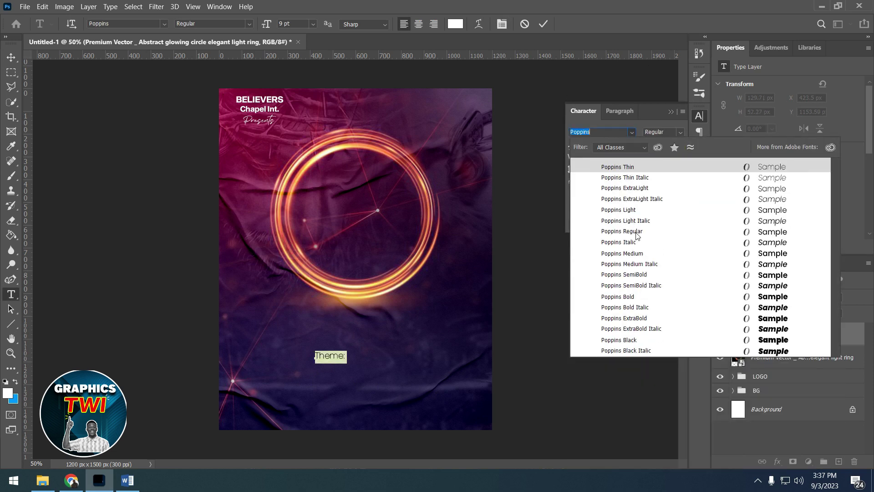
click(635, 232)
click(596, 145)
key(Up)
click(543, 24)
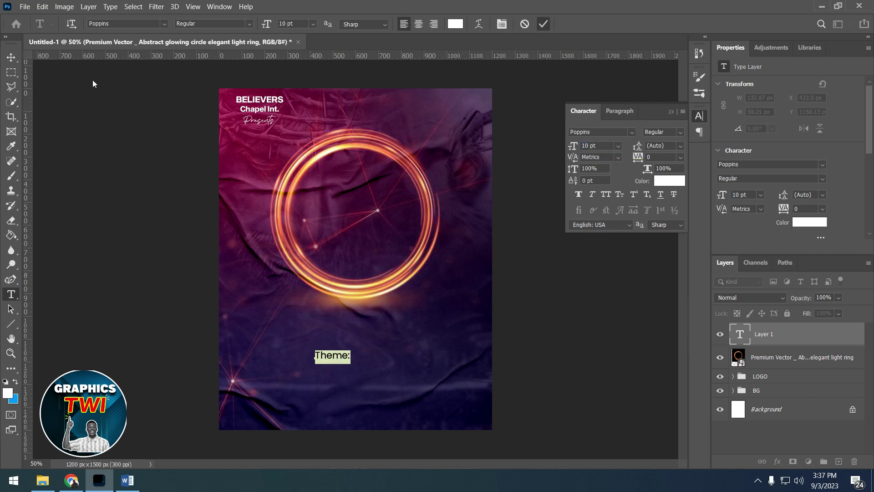
click(12, 58)
drag(354, 362, 487, 107)
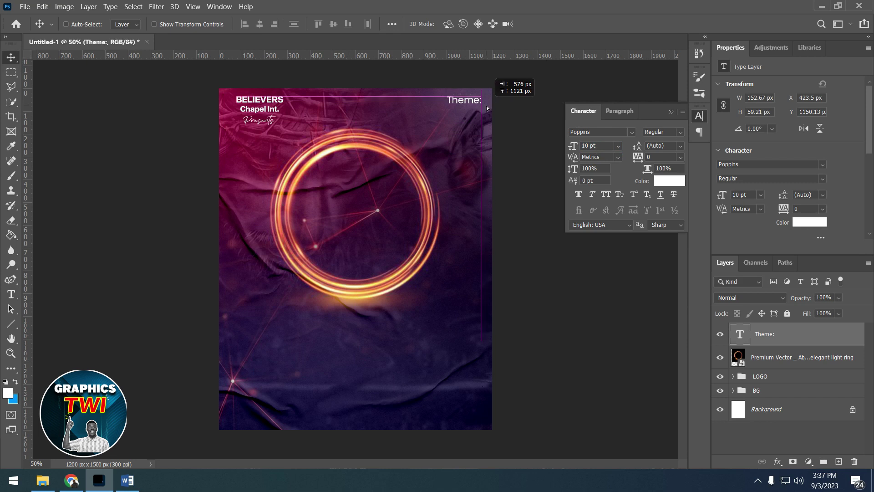
Nudge 'Theme:' further into the top-right corner.
key(Up)
key(Up)
key(Up)
key(Right)
key(Right)
key(Right)
key(Left)
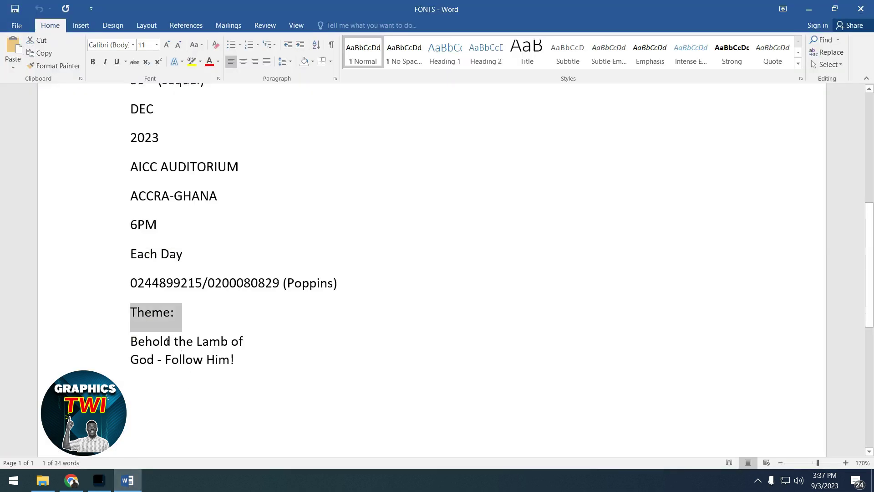
Copy the line 'Behold the Lamb of God - Follow Him!' from Word and return to Photoshop.
drag(130, 339, 237, 364)
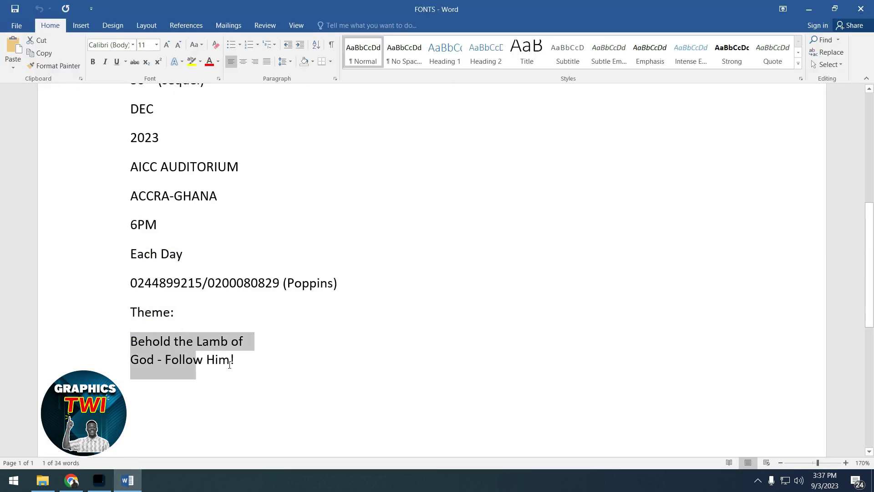
right_click(209, 343)
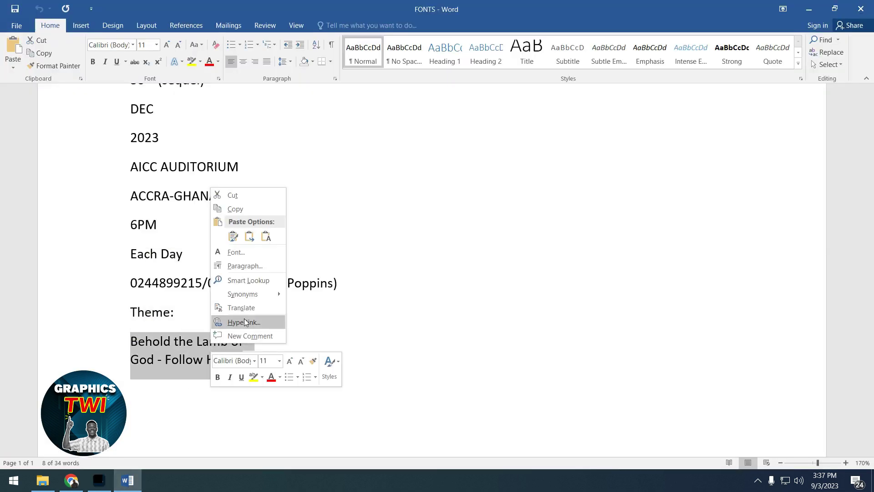
click(235, 206)
key(alt+Tab)
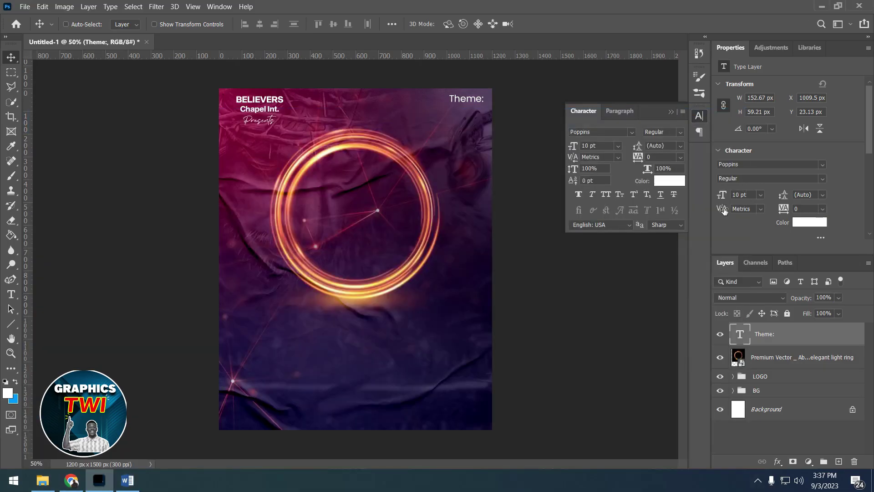
Paste the theme line into a new text box on the poster.
click(11, 295)
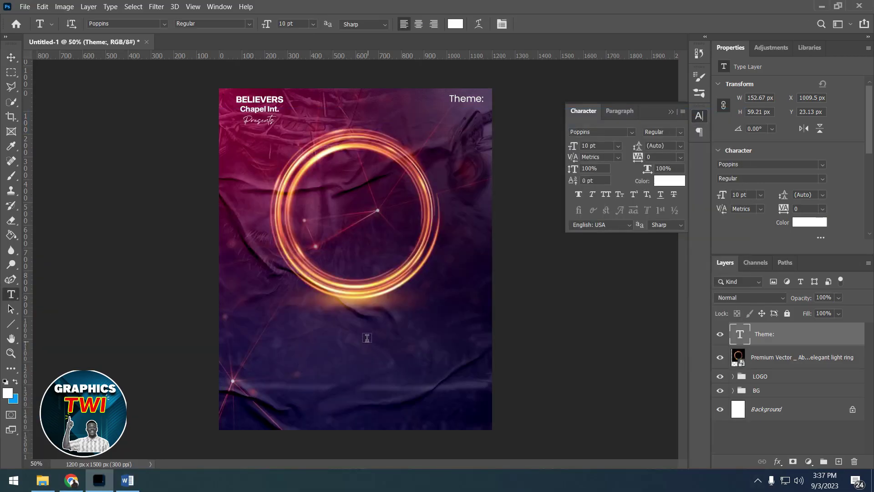
drag(259, 322, 391, 362)
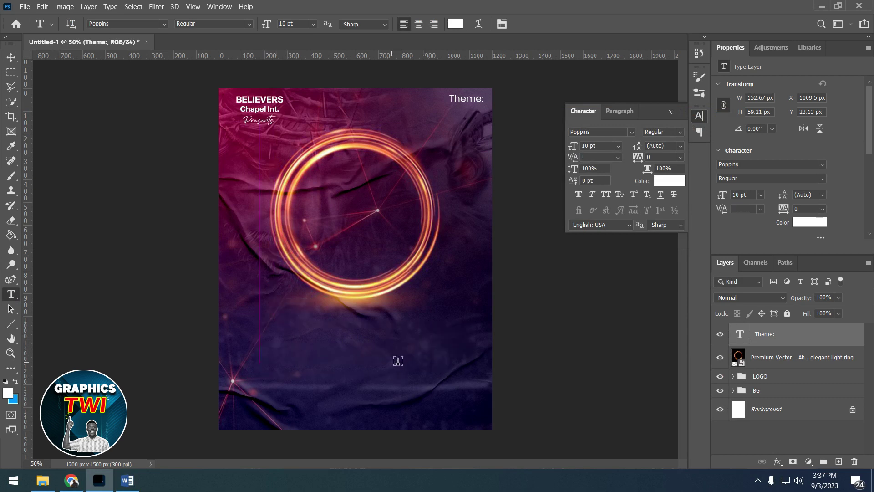
key(BackSpace)
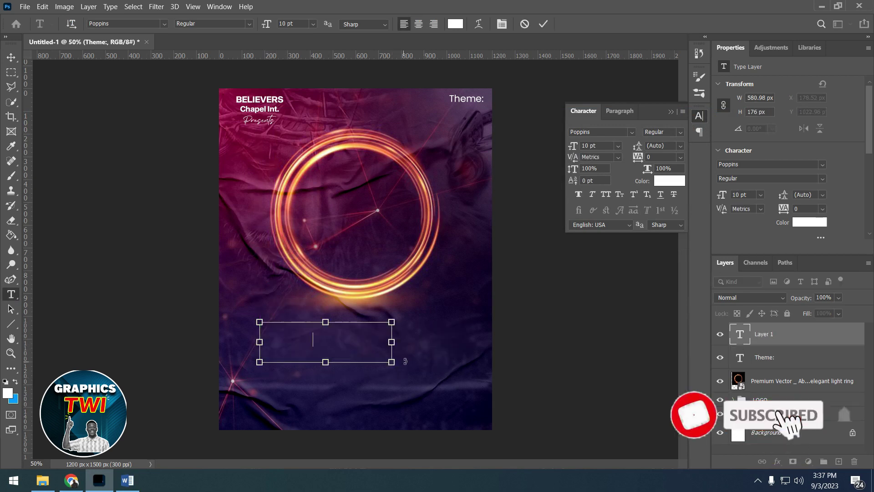
key(ctrl+v)
key(ctrl+a)
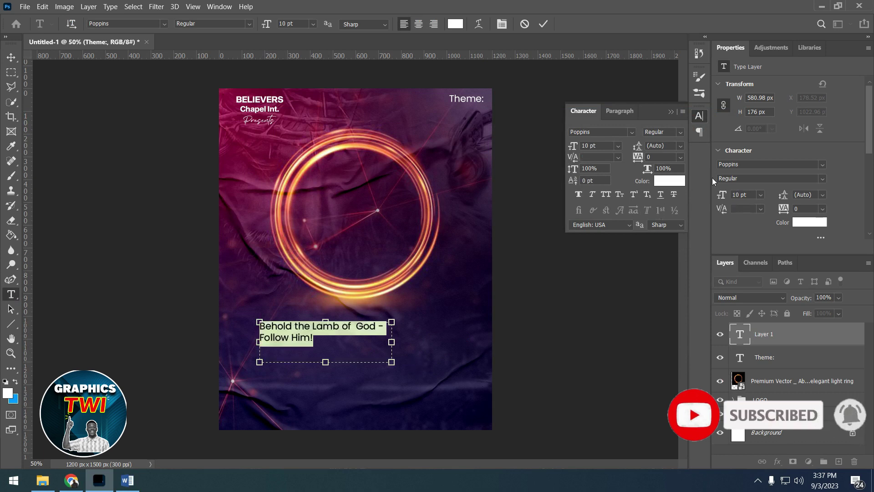
Colour the theme line a light orange.
click(669, 180)
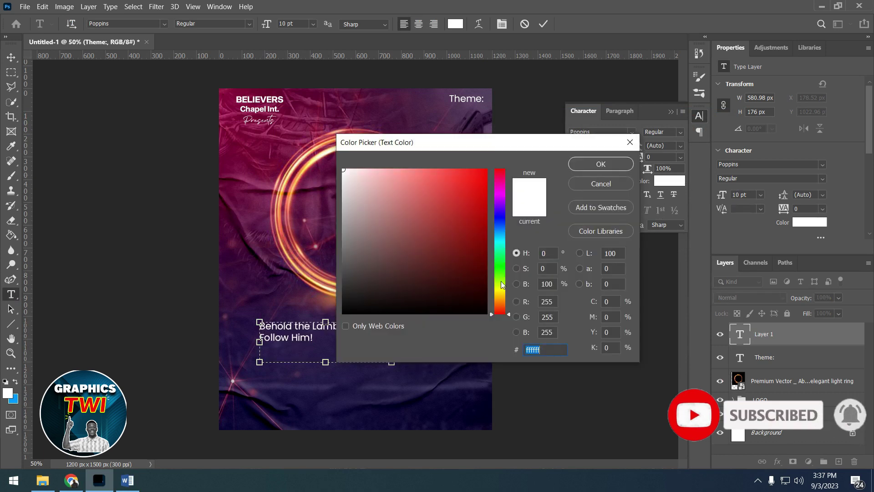
drag(497, 291, 499, 299)
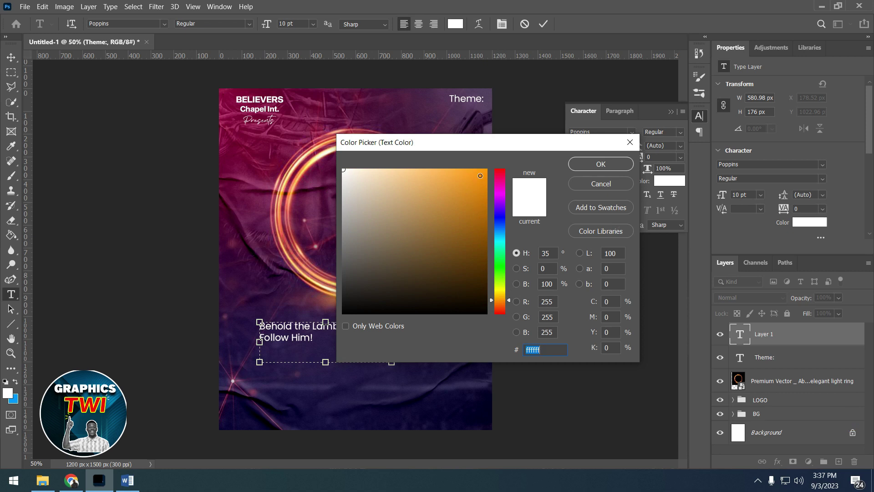
click(480, 175)
click(605, 167)
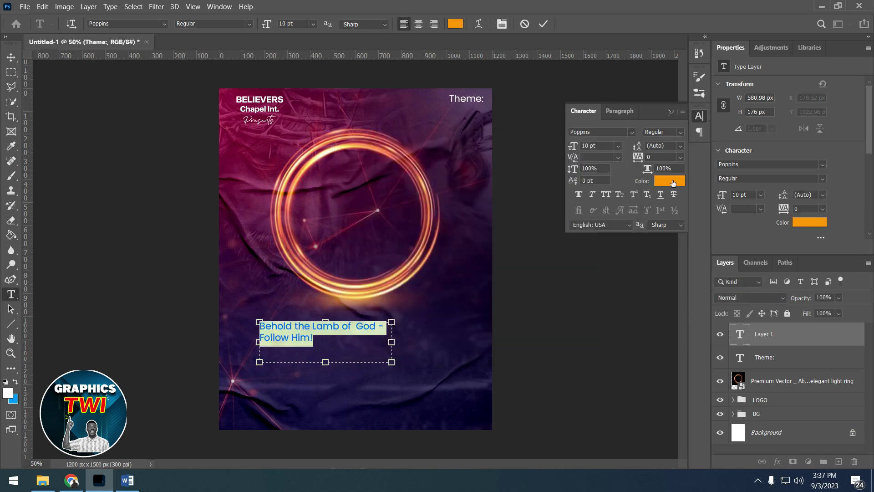
click(673, 183)
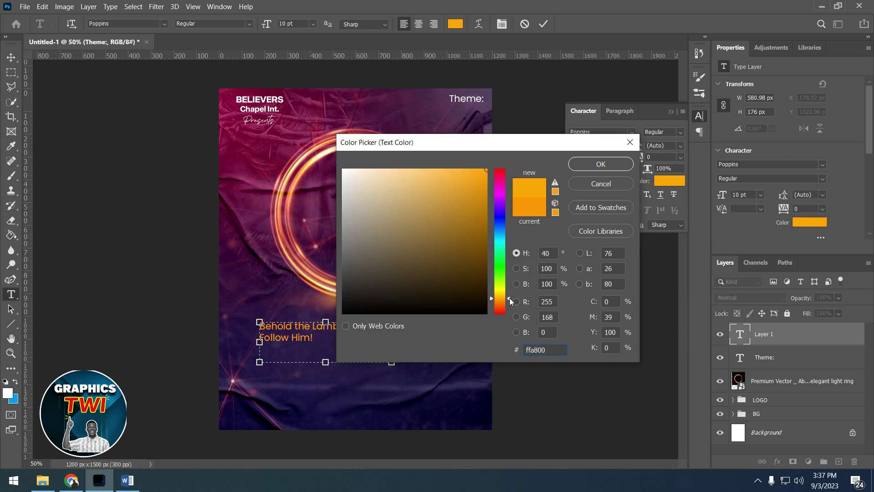
click(482, 175)
click(601, 164)
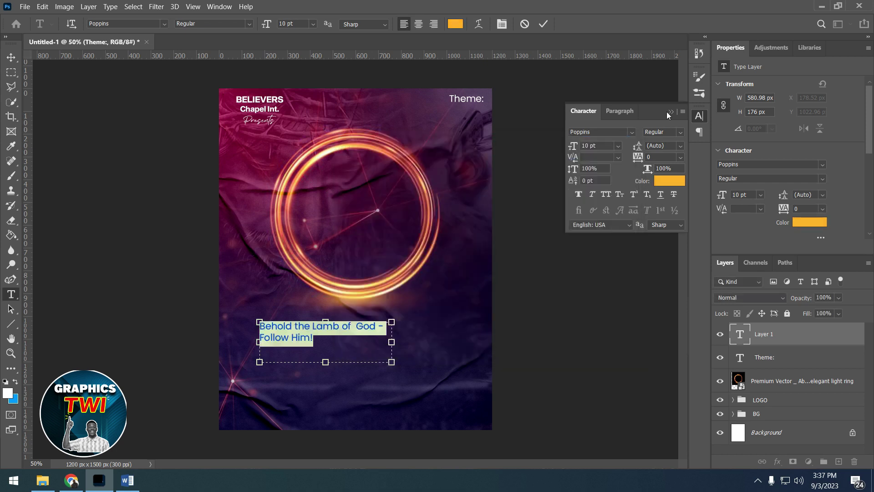
click(669, 111)
click(543, 25)
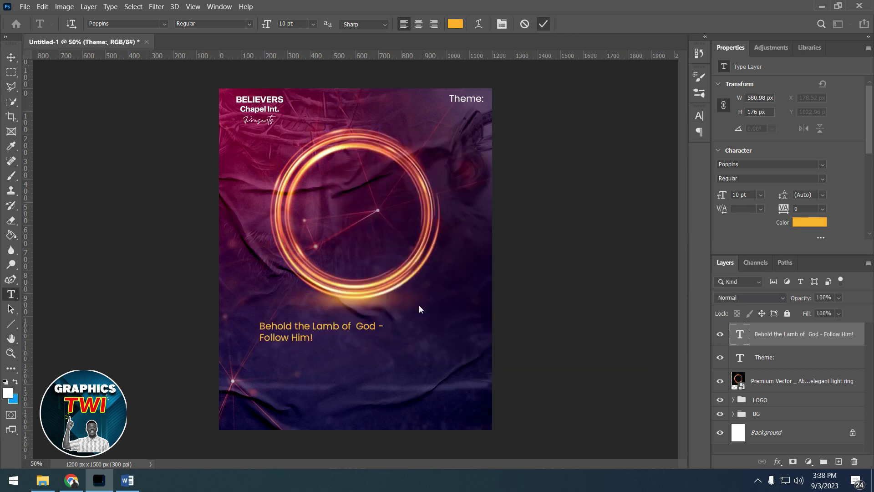
Set the theme line to 9 pt and narrow its box so it wraps onto two lines.
click(299, 337)
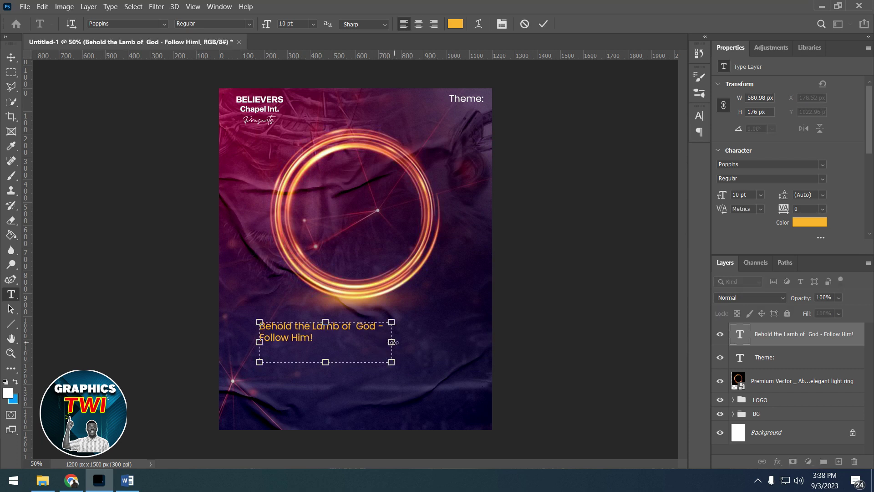
key(ctrl+a)
click(502, 24)
click(608, 149)
text(9)
key(Return)
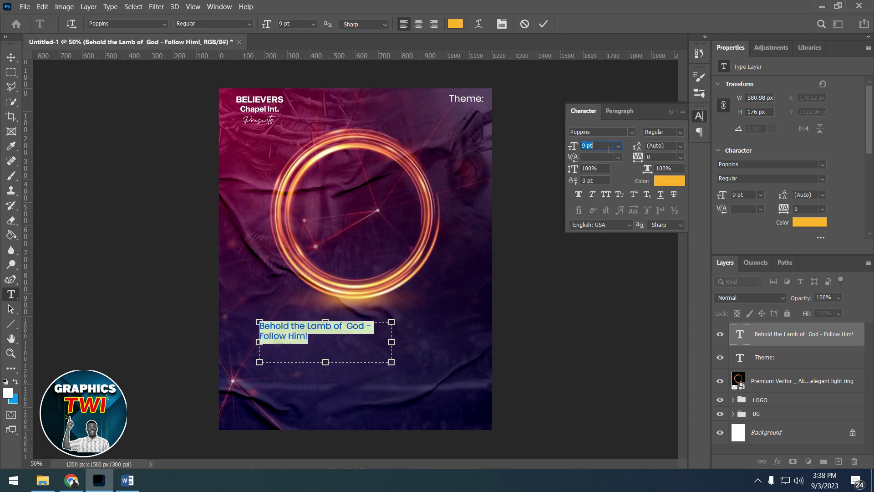
drag(392, 343, 354, 343)
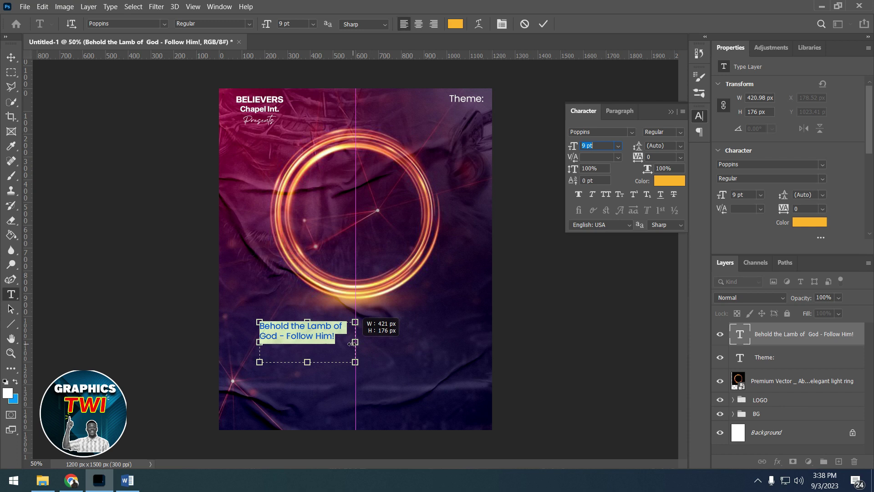
click(542, 24)
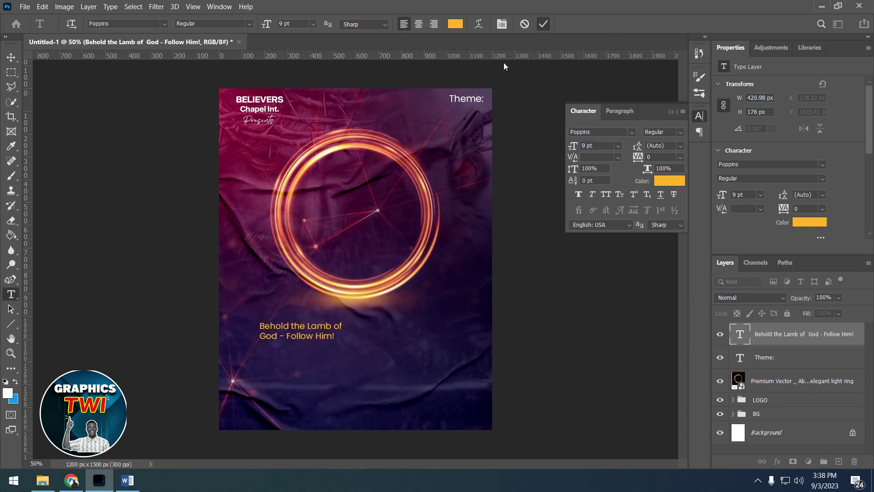
Move the theme line beneath 'Theme:' at the top right and scale it to about three quarters.
click(11, 58)
drag(309, 337, 468, 120)
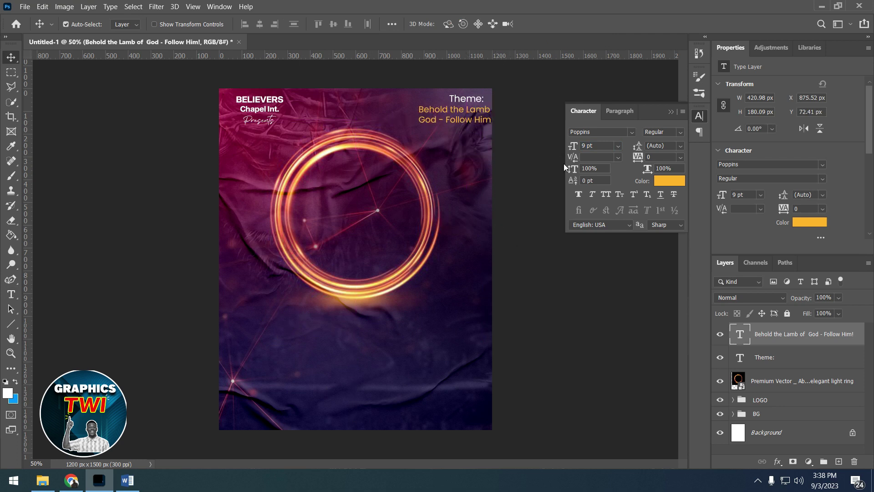
key(ctrl+t)
drag(513, 106, 468, 118)
click(565, 24)
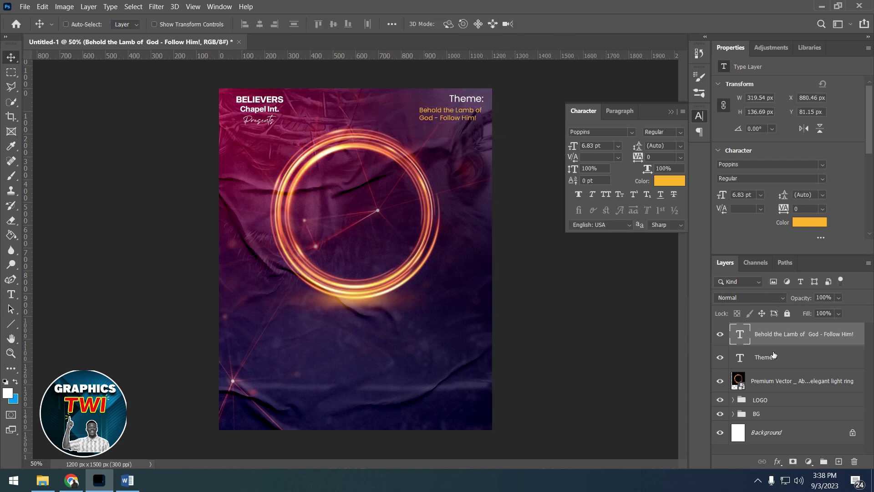
ctrl+click(450, 97)
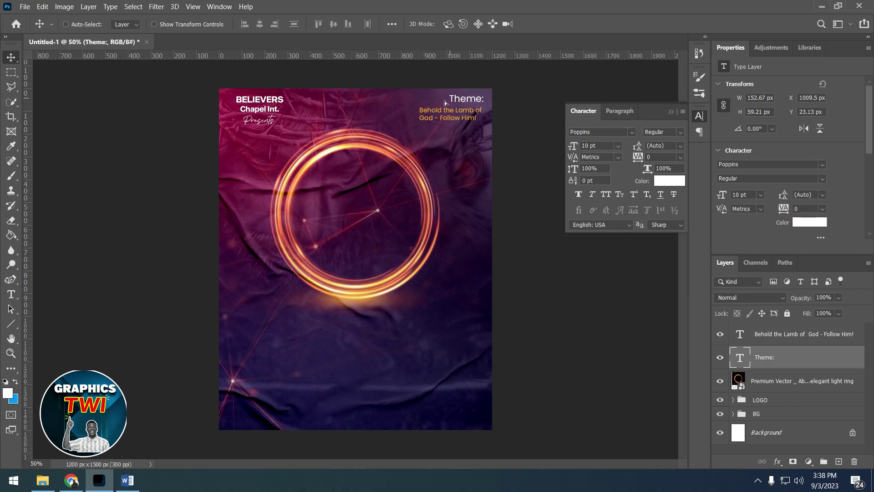
Align 'Theme:' just above the orange theme line.
drag(445, 102, 434, 106)
key(Left)
key(Left)
key(Left)
key(Left)
key(Left)
key(Left)
key(Left)
key(Left)
key(Left)
key(Up)
key(Up)
key(Left)
key(Left)
key(Left)
key(Up)
key(Up)
key(Left)
key(Left)
key(Left)
Group both text layers as THEME and move the light ring layer above the group.
ctrl+click(792, 342)
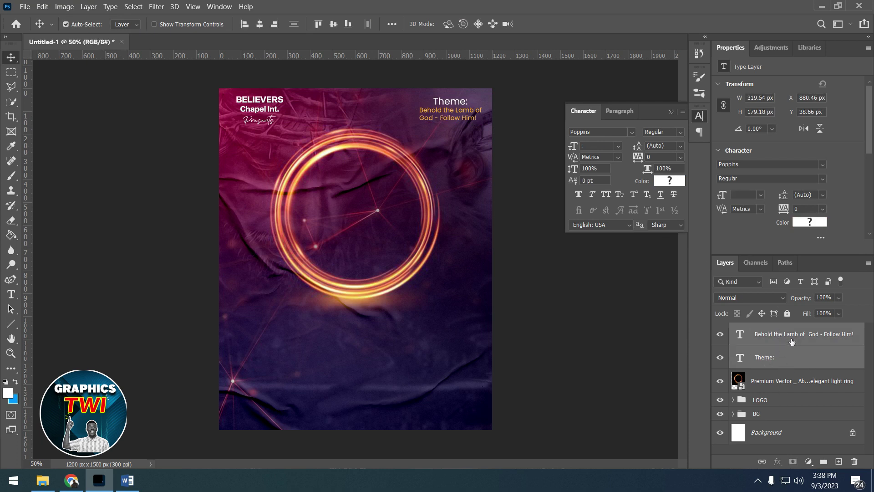
key(ctrl+g)
double_click(763, 330)
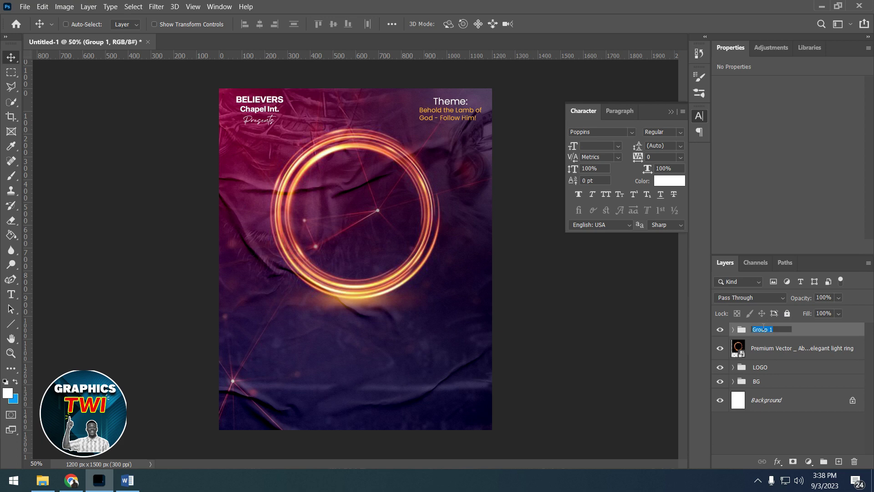
text(THEME)
key(Return)
mouse_move(819, 358)
mouse_down()
mouse_move(815, 321)
mouse_move(804, 325)
mouse_up()
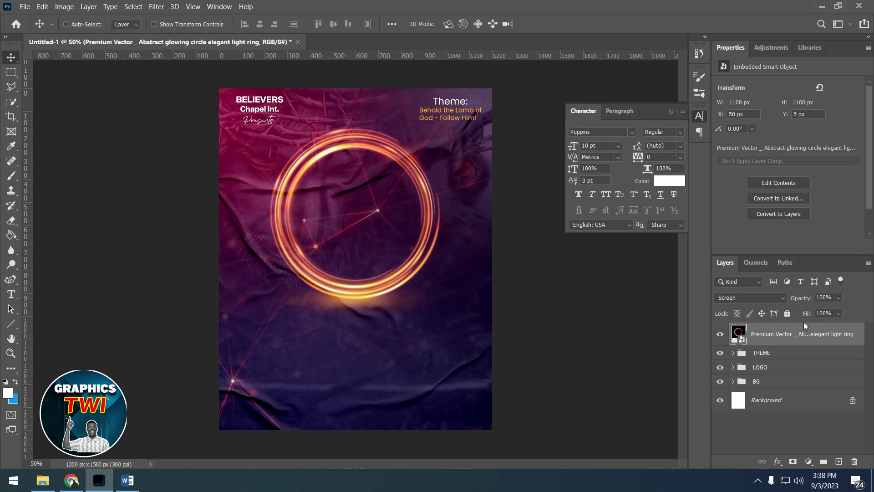
click(671, 114)
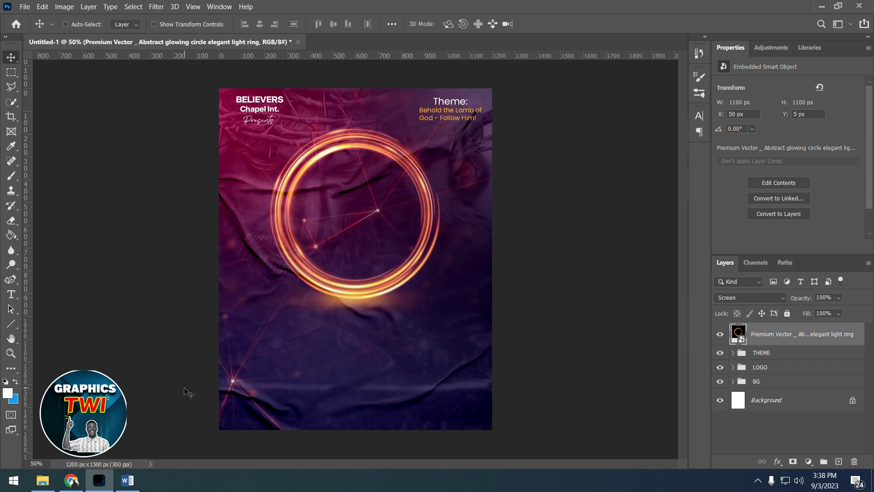
In Facebook, reopen the EXPO Graphics Institute page from the home feed's recent searches.
click(71, 481)
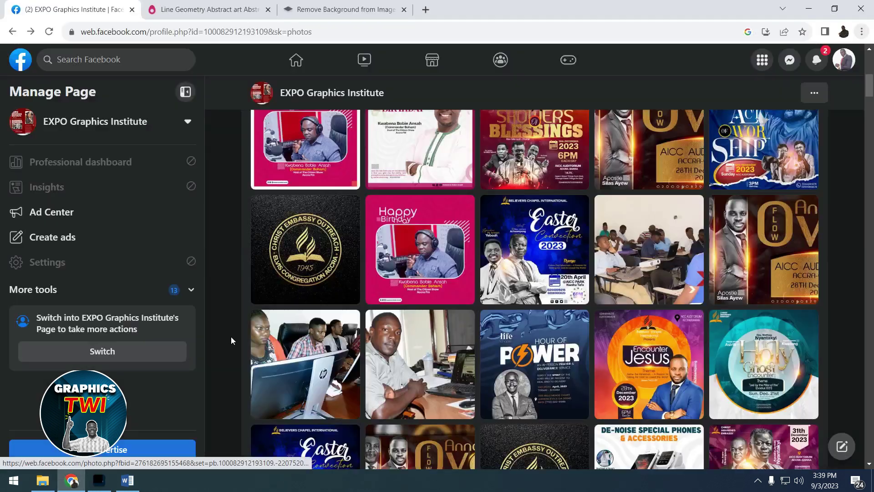
scroll(266, 132, up, 8)
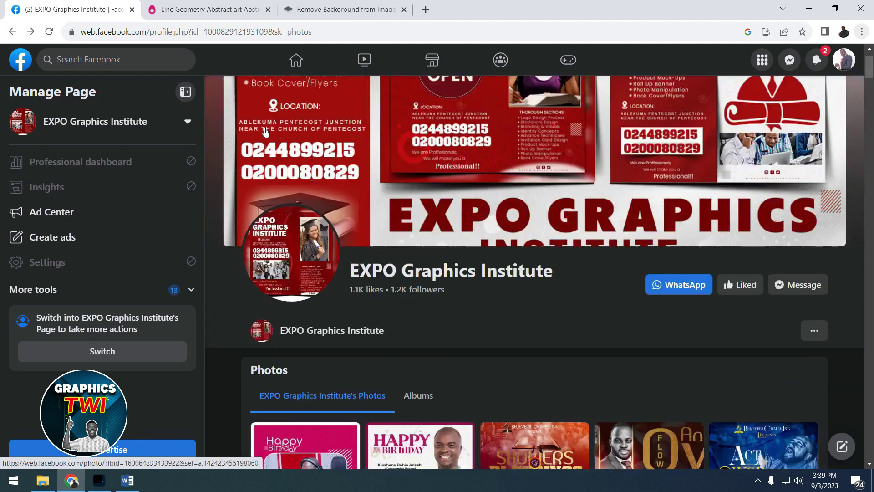
click(109, 130)
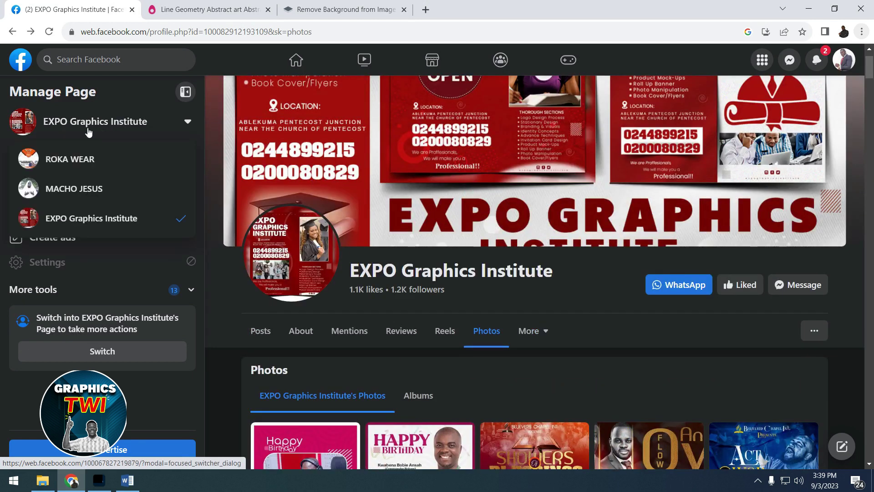
click(25, 125)
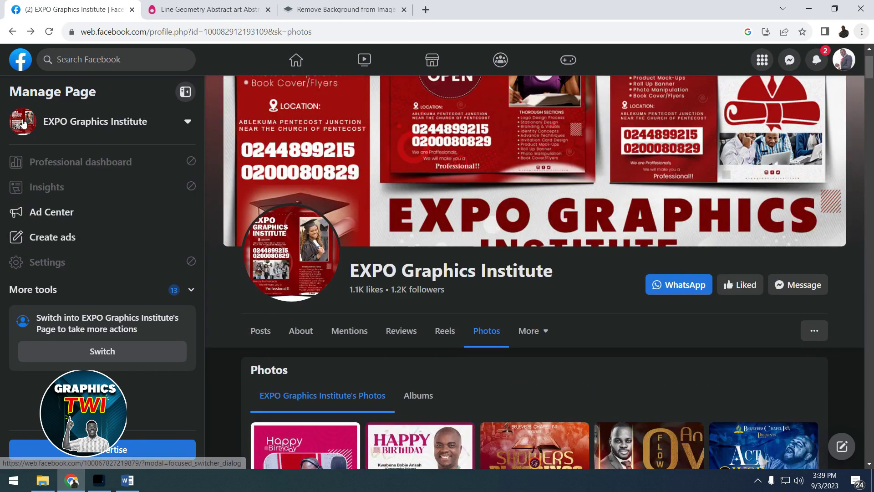
click(299, 67)
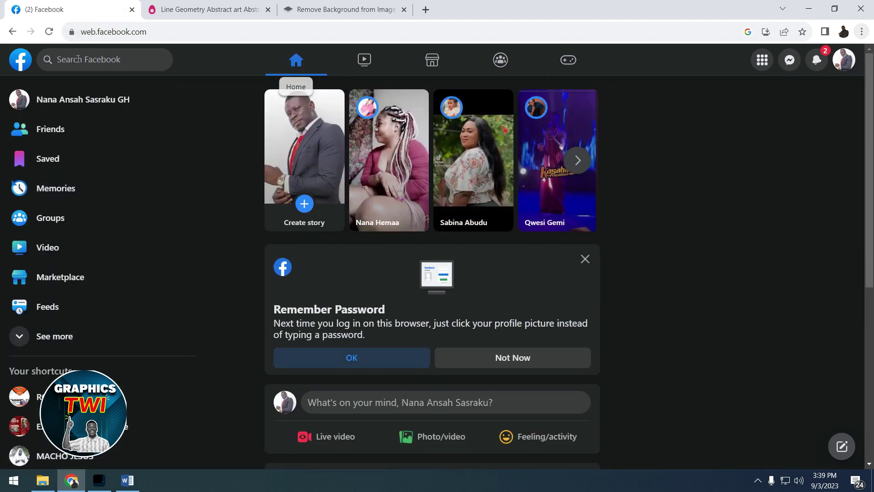
click(83, 64)
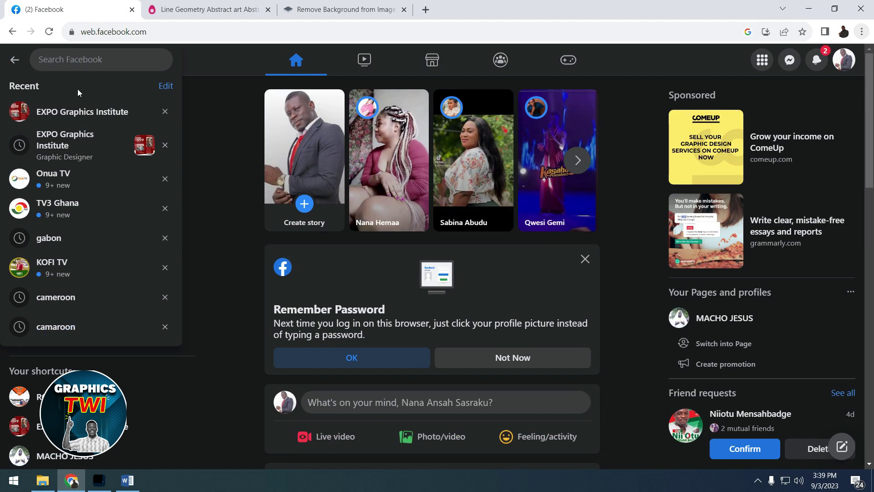
click(80, 121)
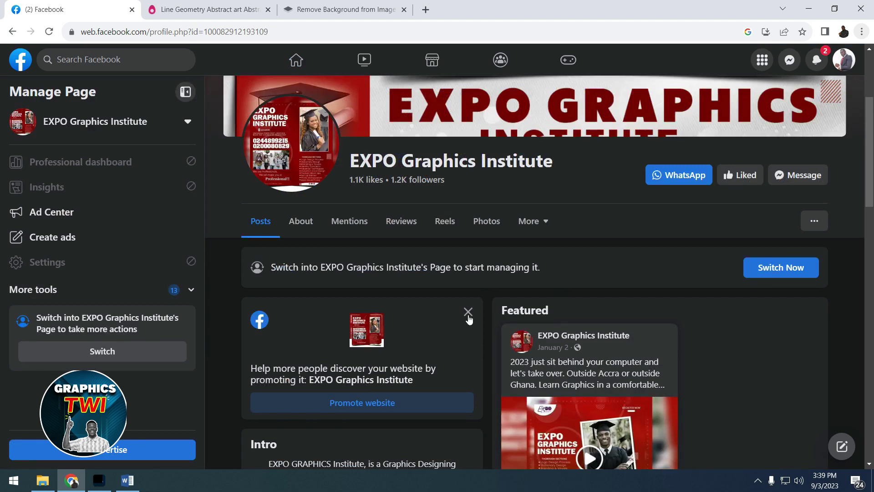
Scroll through the EXPO Graphics Institute page's posts and class photos.
scroll(617, 246, down, 5)
scroll(633, 278, down, 3)
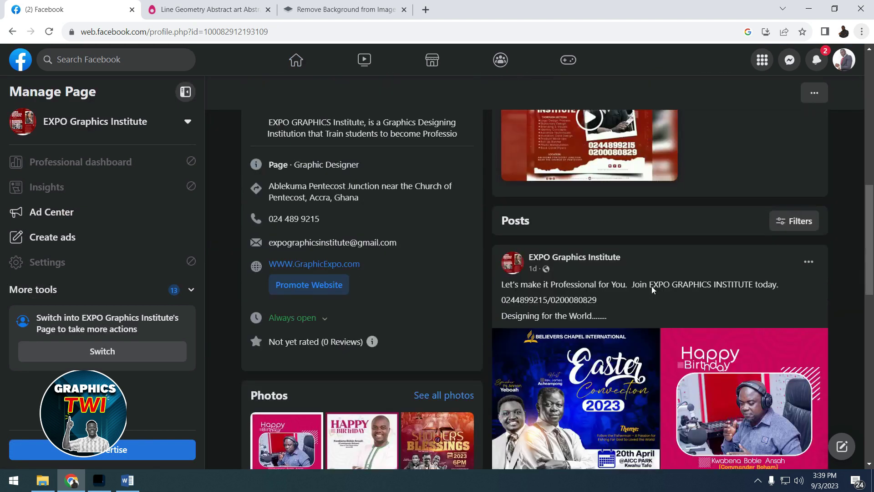
scroll(649, 314, down, 4)
scroll(649, 314, down, 2)
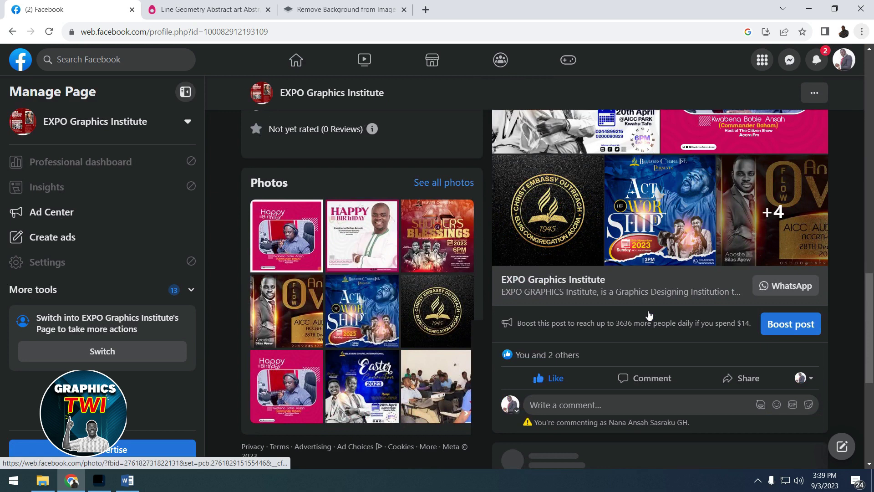
scroll(648, 314, down, 3)
scroll(647, 314, up, 3)
scroll(638, 296, up, 3)
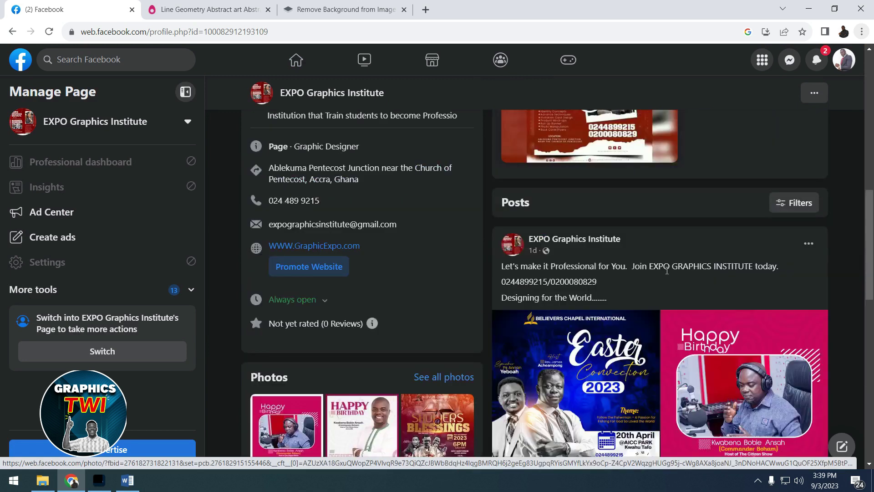
scroll(620, 264, up, 5)
scroll(598, 227, up, 3)
scroll(598, 228, up, 1)
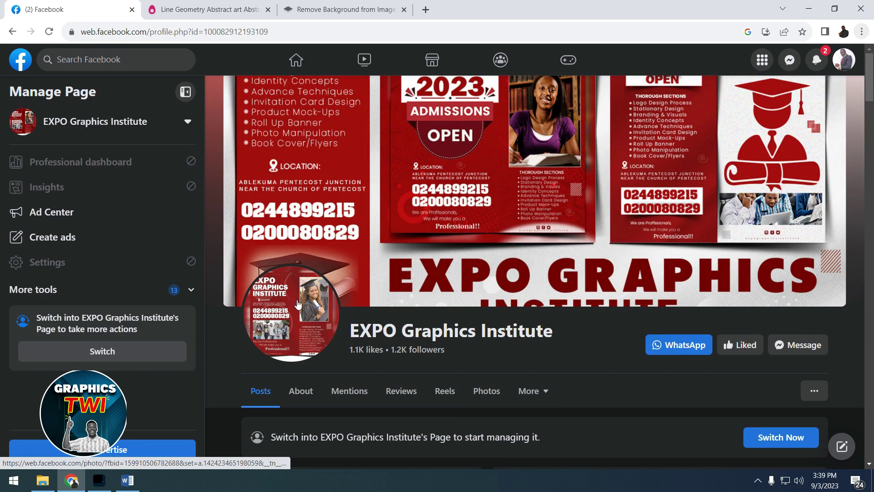
scroll(504, 390, down, 4)
scroll(504, 390, down, 5)
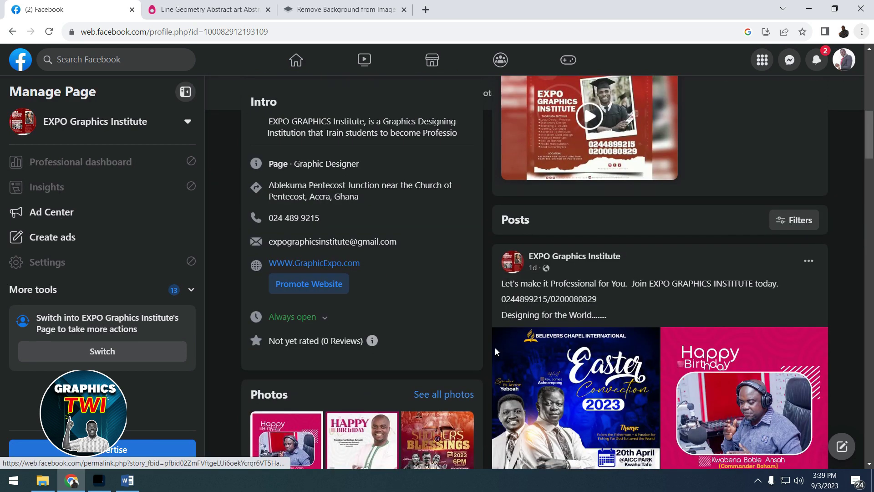
scroll(496, 351, down, 2)
scroll(546, 365, down, 2)
scroll(648, 382, down, 2)
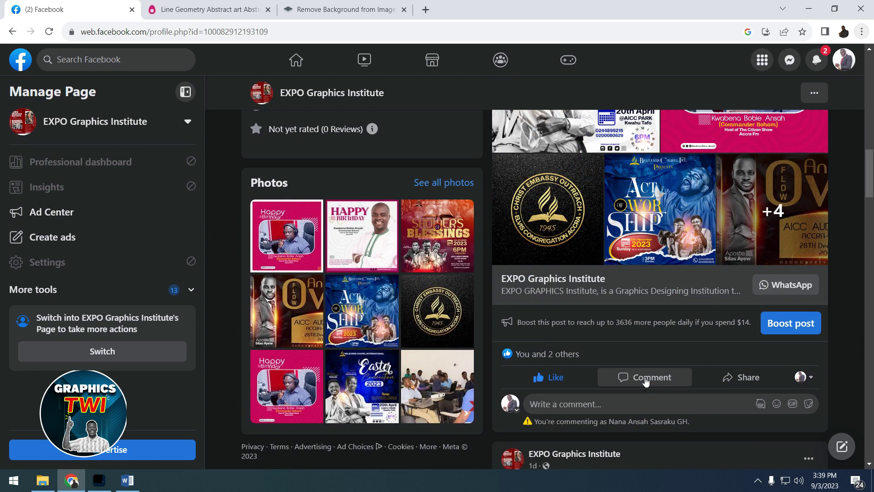
scroll(629, 387, down, 1)
scroll(570, 401, down, 2)
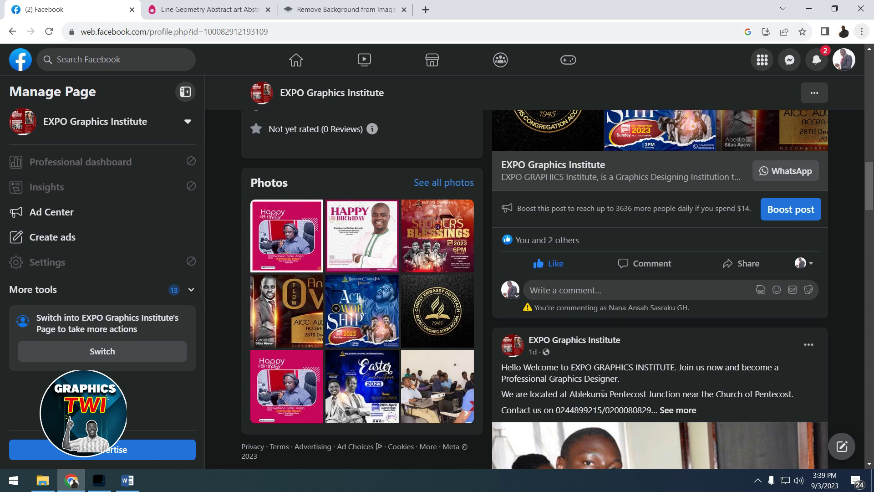
scroll(603, 394, down, 5)
scroll(607, 386, down, 2)
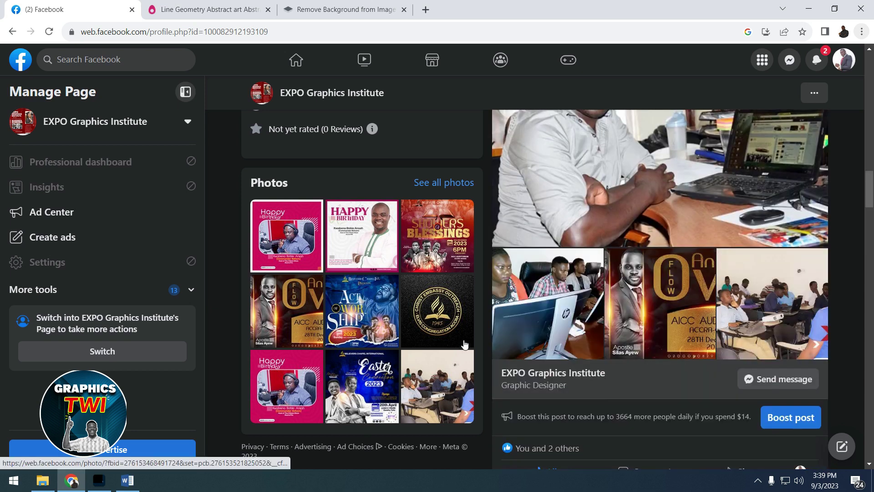
scroll(611, 410, down, 5)
scroll(611, 410, down, 2)
scroll(611, 411, down, 2)
scroll(611, 410, down, 5)
scroll(613, 410, down, 5)
scroll(614, 408, down, 4)
scroll(614, 409, down, 3)
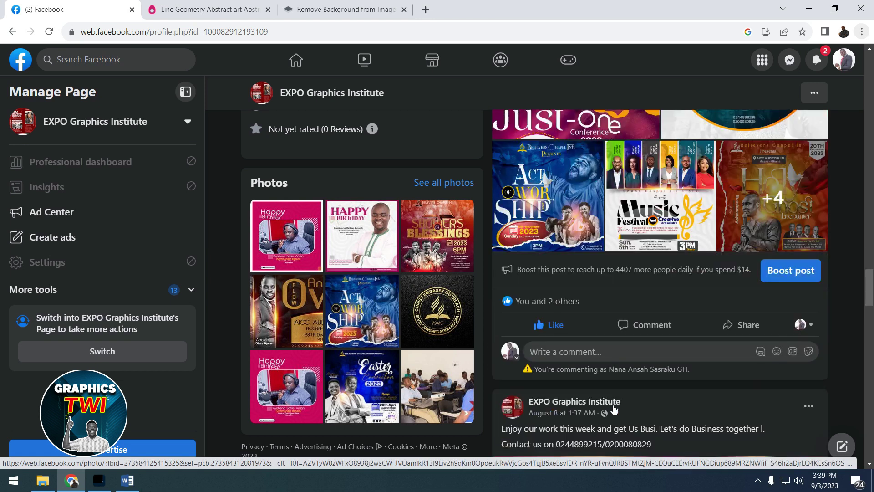
scroll(614, 409, down, 4)
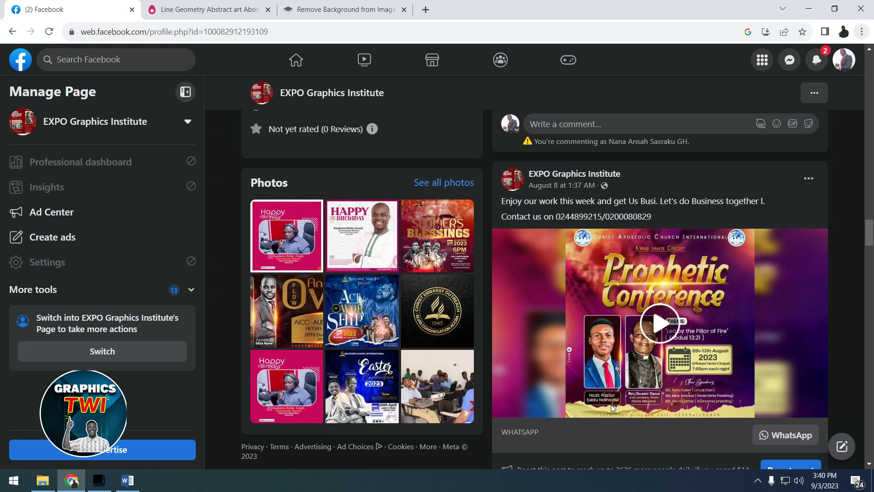
scroll(518, 380, up, 7)
scroll(378, 362, down, 2)
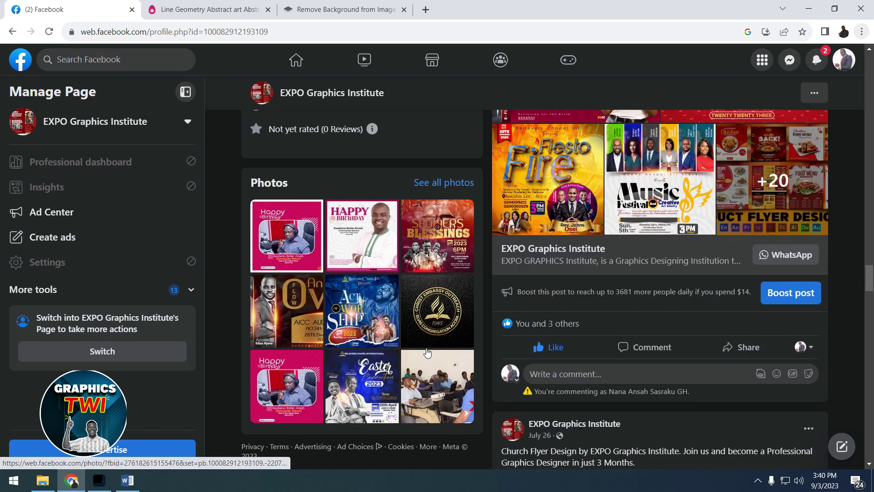
scroll(396, 337, down, 5)
scroll(415, 313, down, 5)
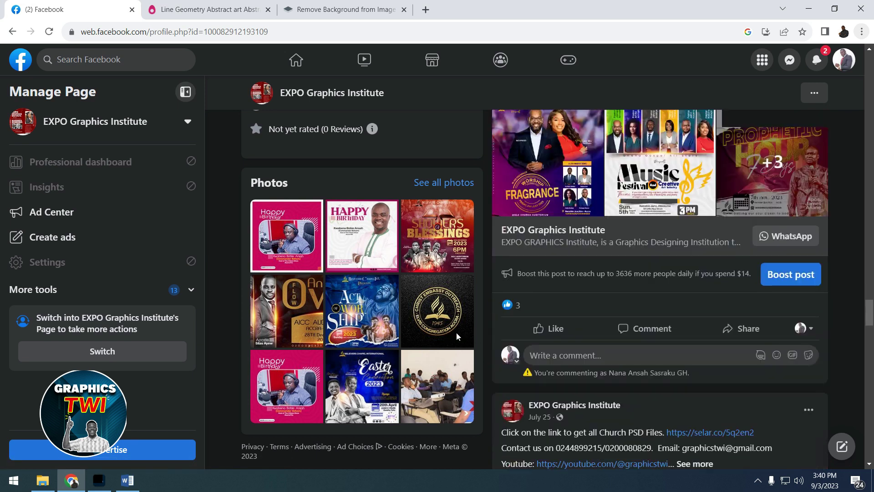
scroll(336, 359, down, 5)
scroll(397, 334, down, 6)
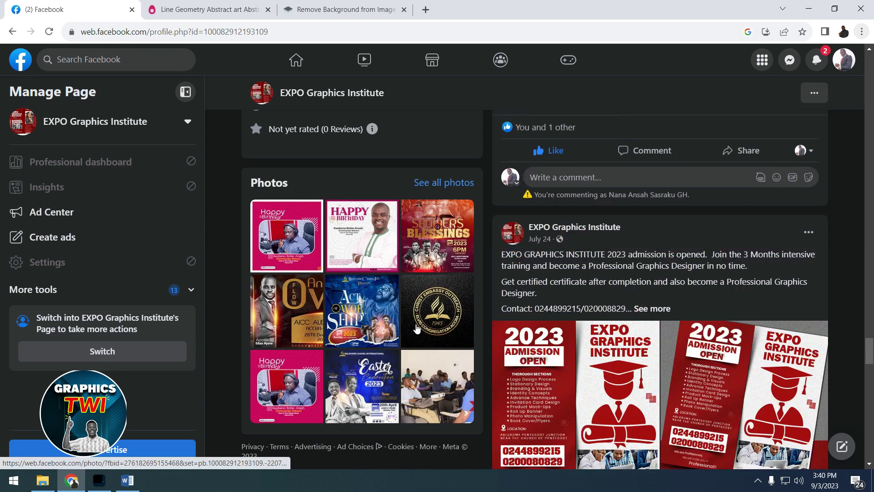
scroll(674, 343, down, 4)
scroll(673, 342, down, 4)
scroll(779, 374, up, 6)
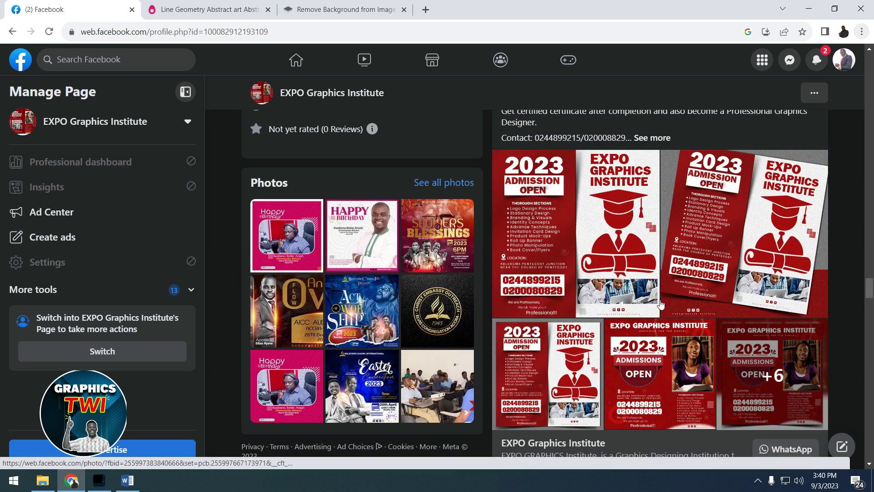
scroll(611, 358, down, 6)
scroll(611, 358, down, 7)
scroll(546, 328, down, 8)
scroll(409, 310, down, 8)
scroll(293, 290, down, 1)
scroll(293, 289, down, 5)
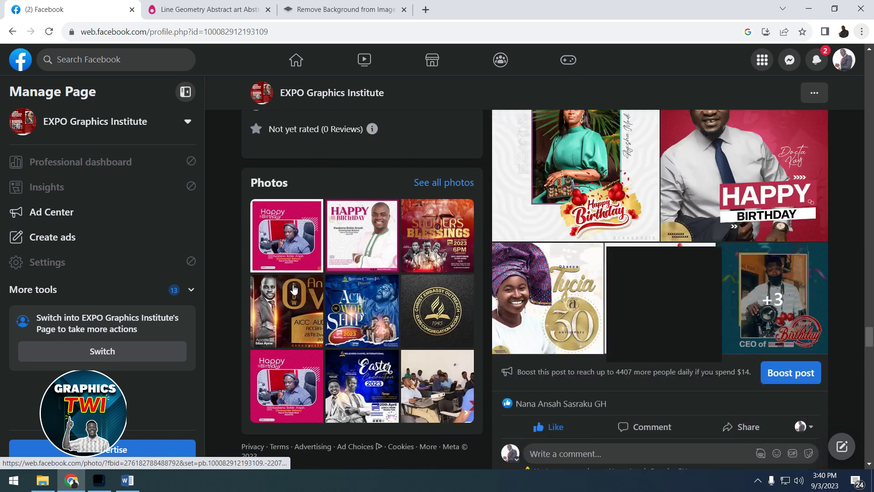
scroll(296, 314, down, 5)
scroll(303, 346, down, 5)
scroll(311, 386, down, 5)
scroll(501, 369, down, 5)
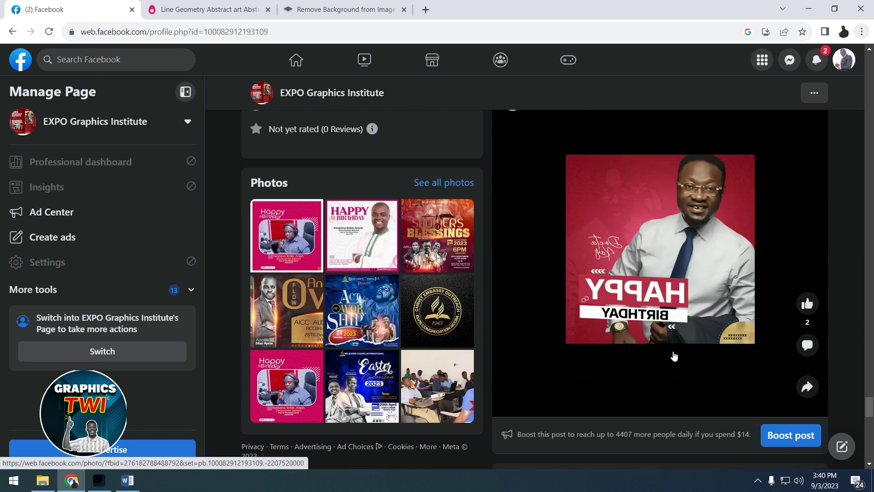
scroll(696, 331, down, 5)
scroll(747, 410, down, 5)
scroll(865, 433, down, 5)
mouse_move(872, 446)
mouse_down()
mouse_move(852, 113)
mouse_move(829, 73)
mouse_up()
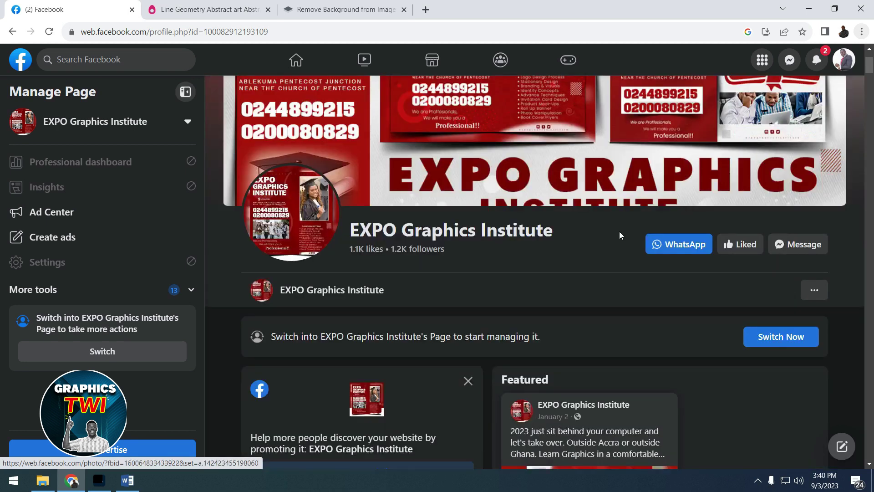
scroll(620, 236, down, 5)
scroll(587, 304, down, 3)
scroll(591, 305, down, 3)
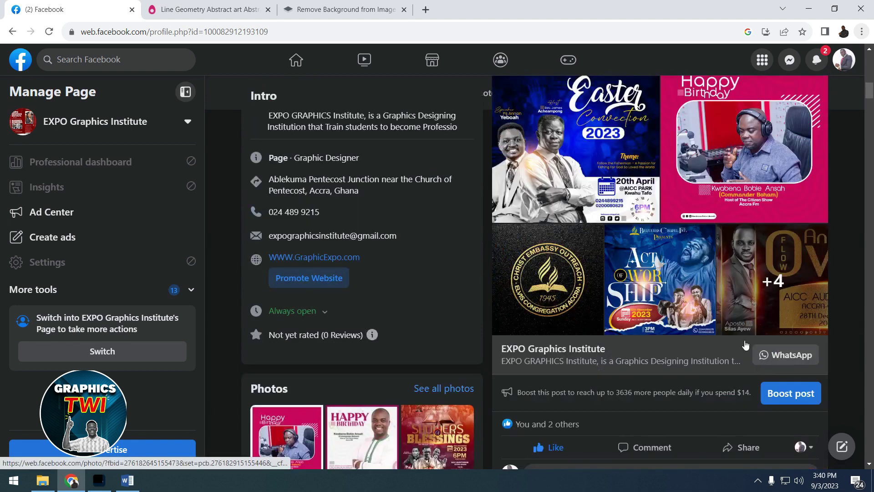
scroll(689, 260, up, 2)
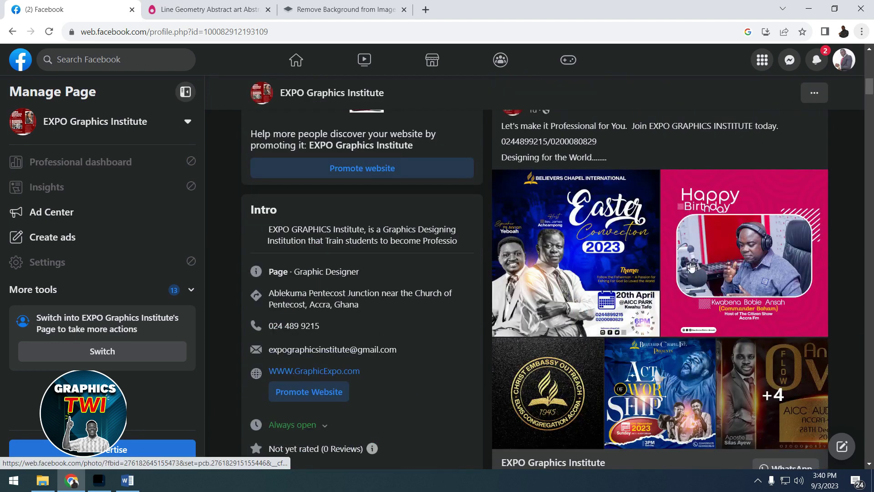
scroll(679, 282, down, 5)
scroll(656, 305, down, 5)
scroll(652, 318, down, 1)
scroll(652, 322, down, 4)
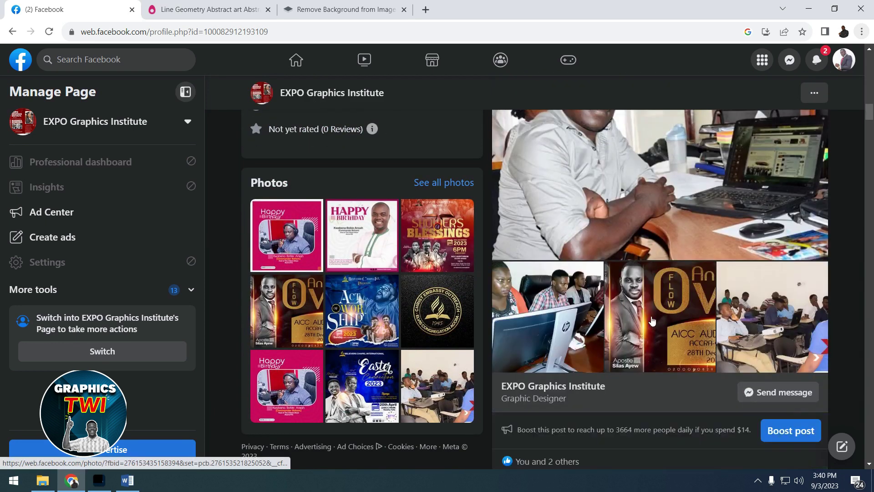
View a classroom photo full size, close it, and minimize Chrome back to Photoshop.
click(564, 328)
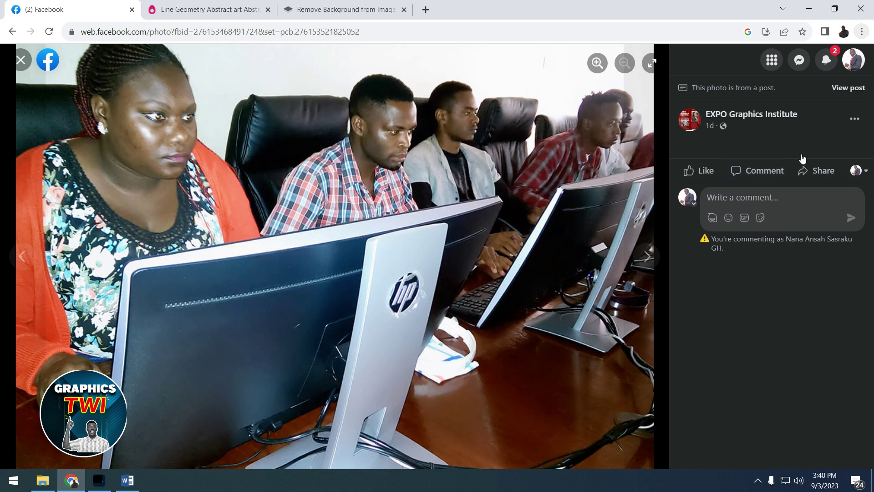
click(21, 61)
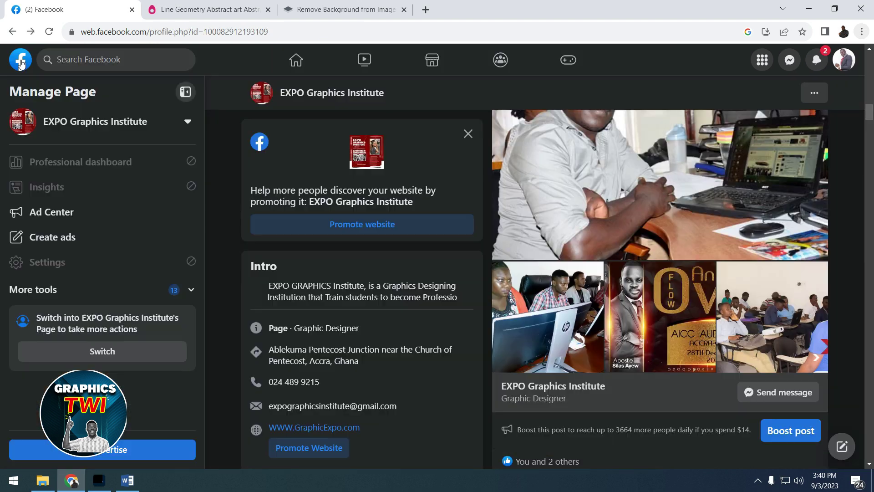
scroll(694, 349, down, 5)
scroll(694, 349, down, 1)
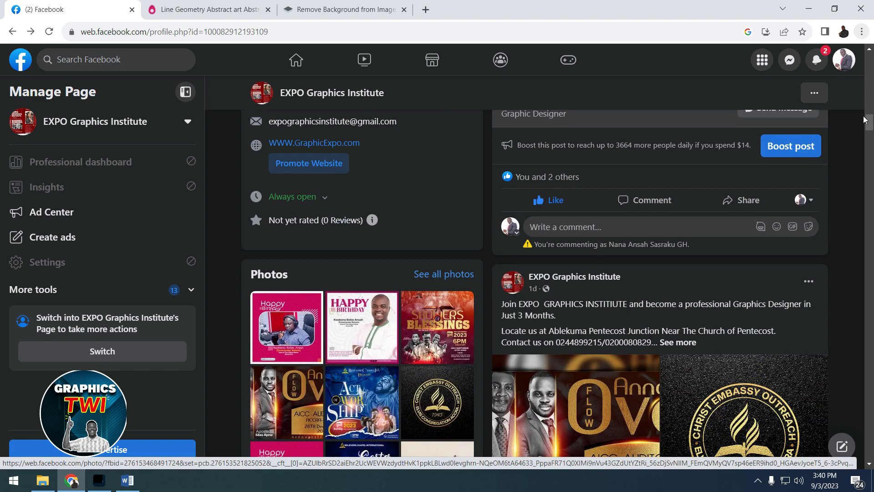
click(808, 8)
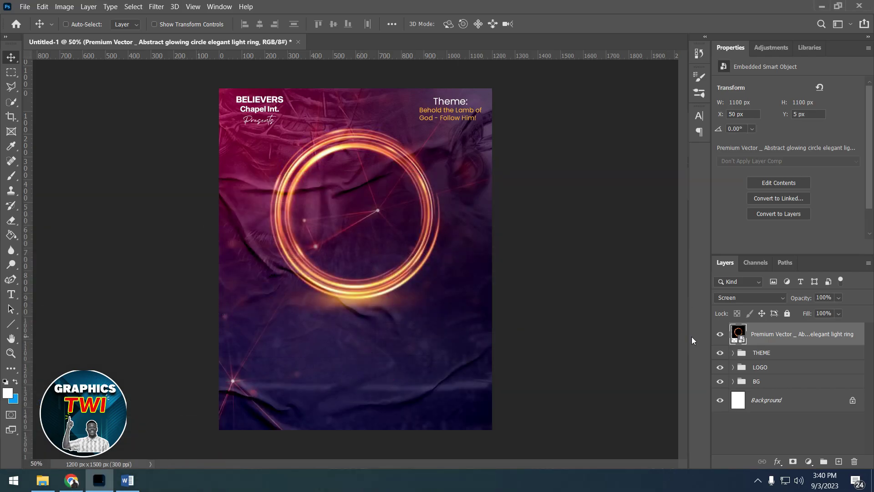
key(ctrl+a)
key(ctrl+d)
Copy the word ENC from the Word FONTS notes and return to the Photoshop flyer.
click(128, 480)
scroll(177, 210, up, 5)
scroll(158, 121, down, 3)
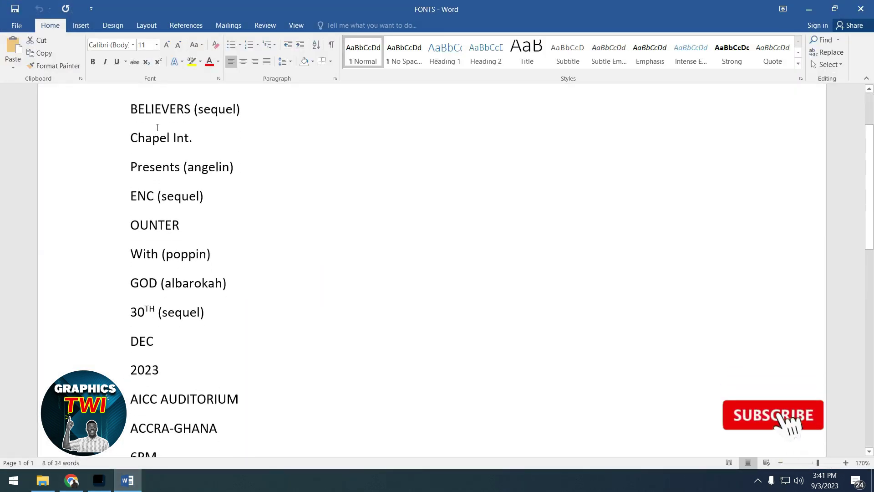
drag(132, 194, 153, 196)
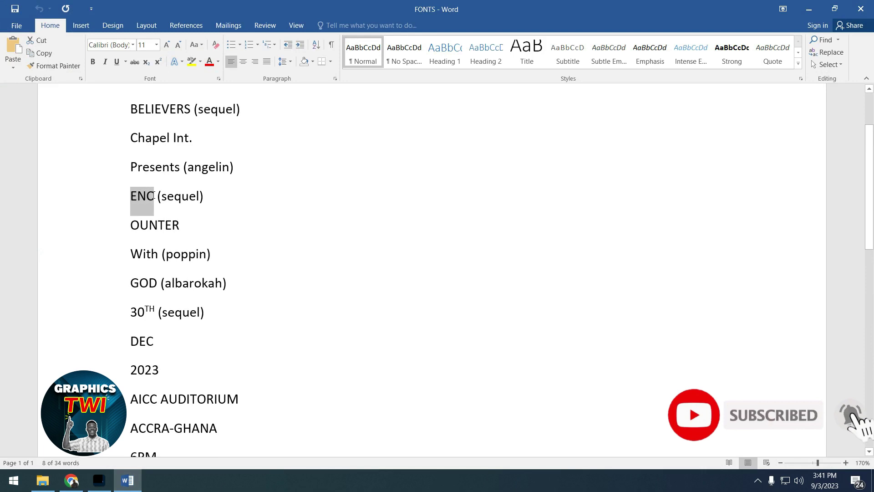
right_click(149, 195)
click(179, 217)
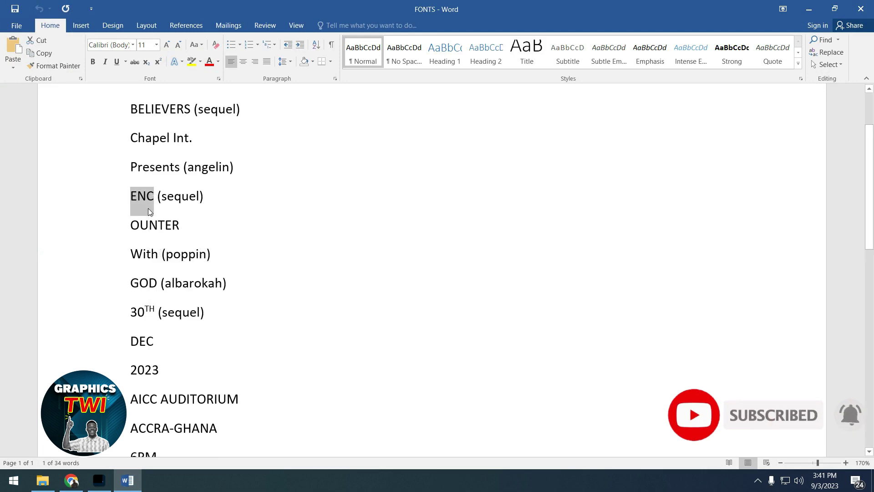
click(98, 480)
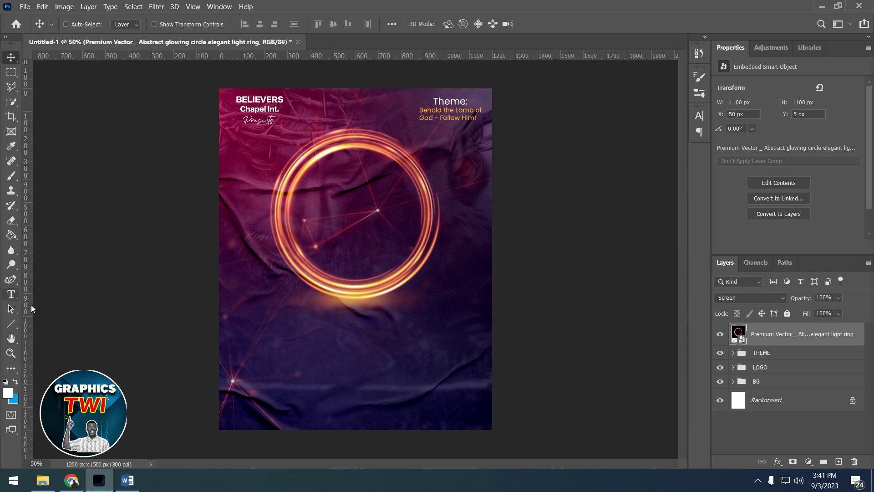
Paste ENC as a new text layer in Sequel Sans Bold Head at 53 pt.
click(11, 294)
click(294, 343)
key(ctrl+v)
click(502, 25)
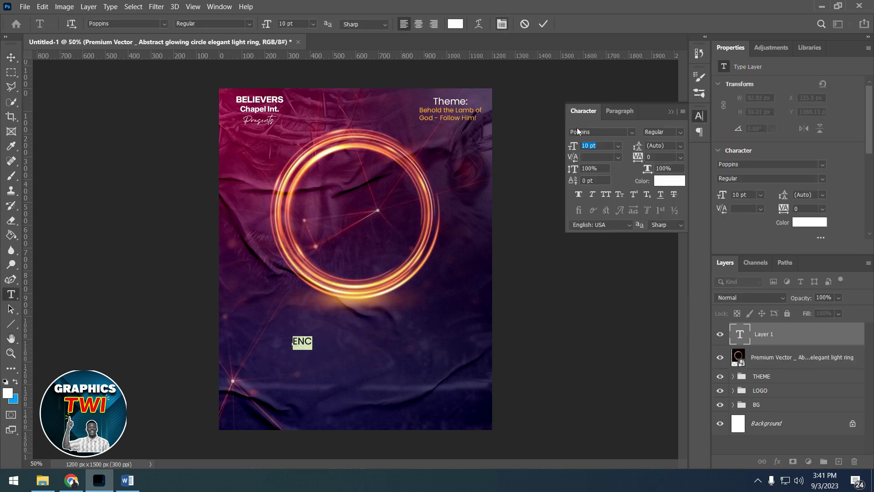
click(594, 131)
text(Sequel)
click(618, 163)
key(Return)
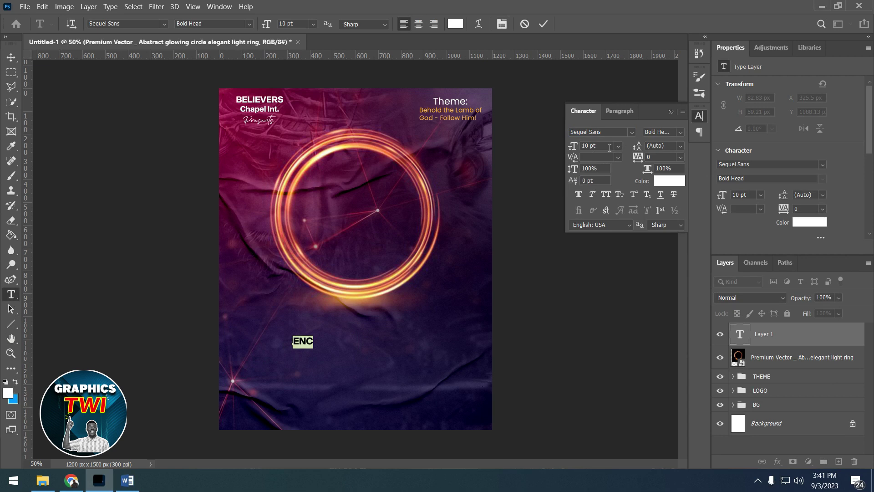
key(Up)
key(Up)
key(Up)
key(Up)
key(Up)
key(Up)
key(Up)
key(Up)
key(Up)
key(Up)
key(Up)
key(Up)
key(Up)
key(Up)
key(Up)
key(Up)
key(Up)
key(Up)
key(Up)
key(Up)
key(Up)
key(Up)
key(Up)
key(Up)
key(Up)
key(Up)
key(Up)
key(Up)
key(Up)
key(Up)
key(Up)
key(Up)
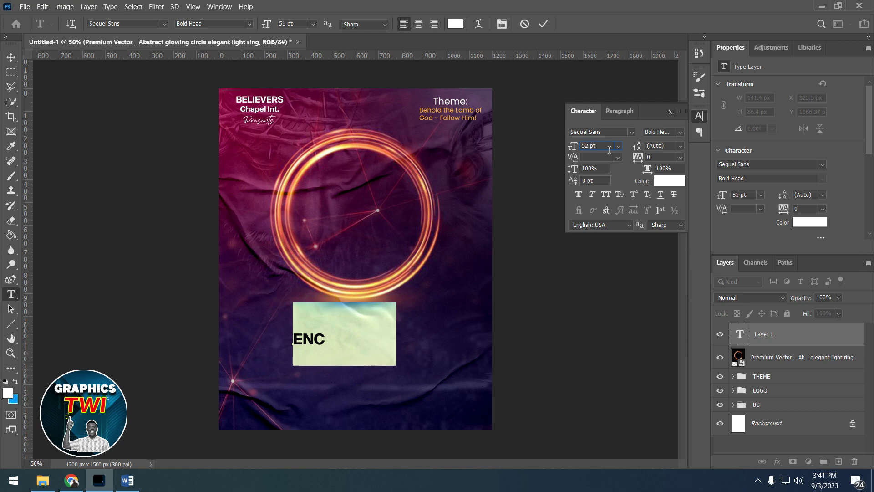
key(Up)
key(Up)
click(543, 25)
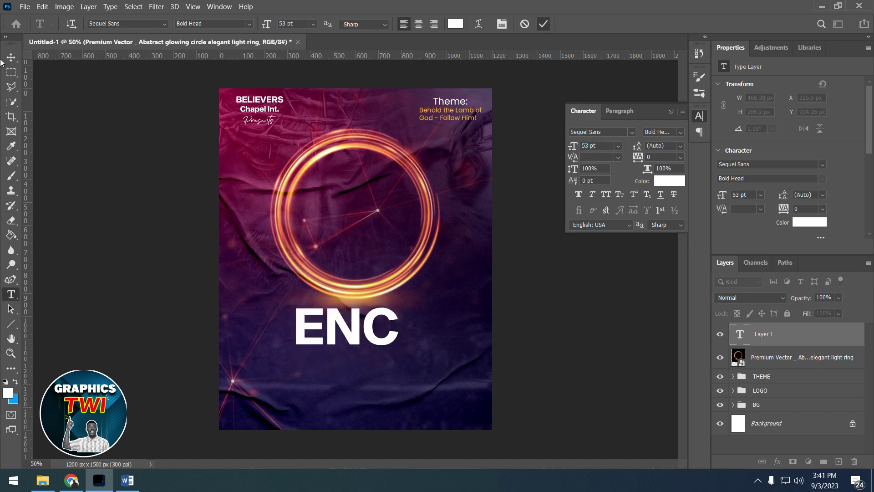
Move the ENC text into the centre of the glowing ring and nudge it into place.
click(10, 58)
drag(376, 336, 391, 206)
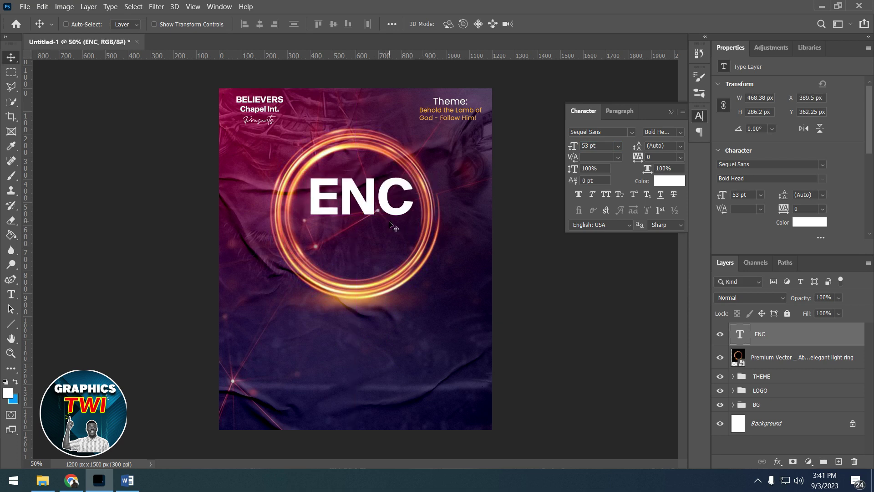
key(Left)
key(Left)
key(Left)
key(Up)
key(Up)
key(Up)
key(Up)
key(Up)
key(Up)
key(Up)
key(Up)
key(Up)
key(Left)
key(Left)
key(Left)
key(Left)
key(Left)
key(Left)
key(Up)
key(Up)
key(Up)
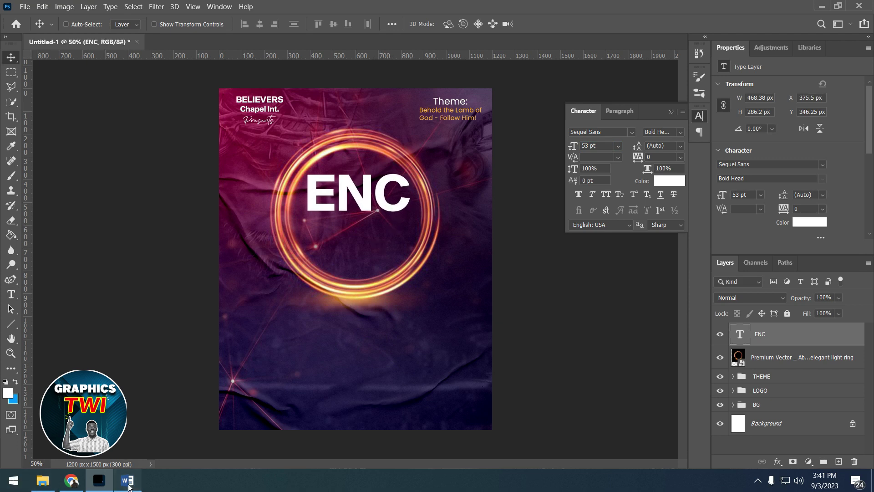
click(128, 481)
Copy the word OUNTER from the FONTS notes and minimize Word.
double_click(155, 227)
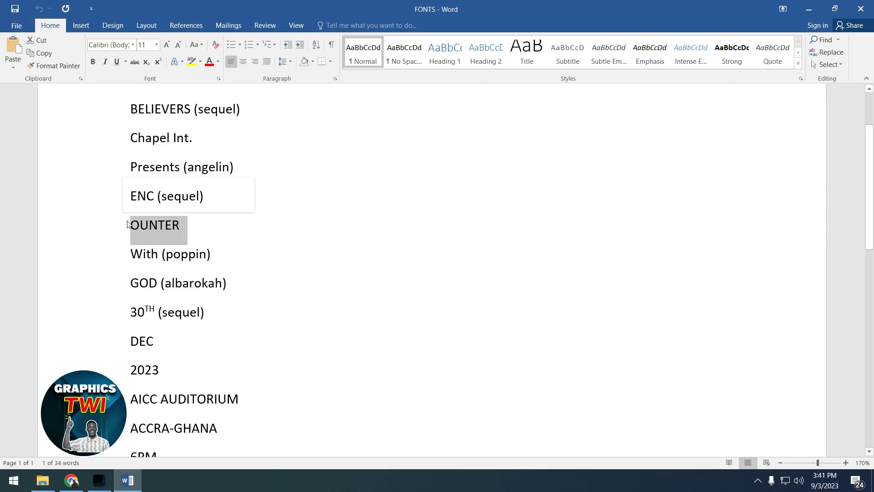
right_click(164, 229)
click(169, 244)
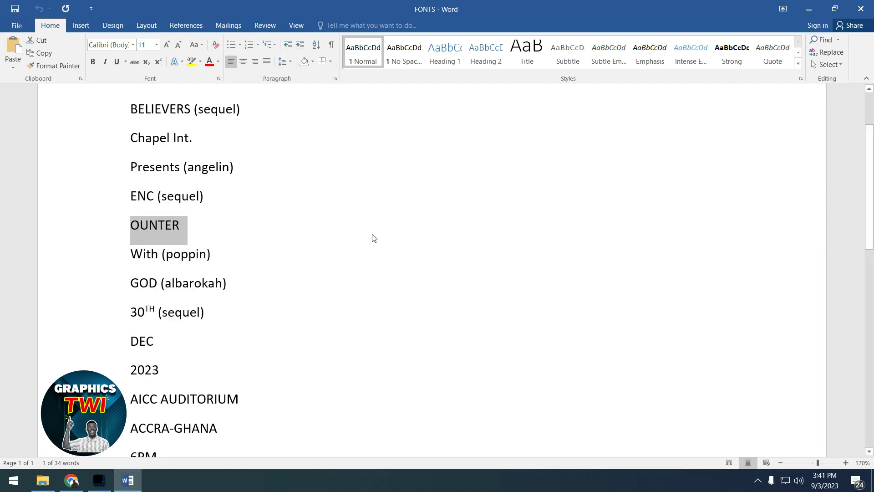
click(804, 15)
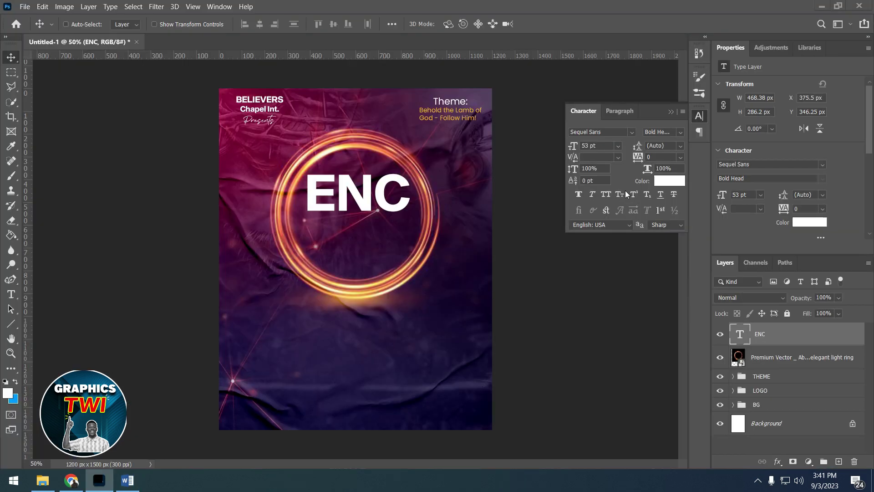
Add an OUNTER text layer and reduce its size to about 24 pt.
click(13, 298)
click(284, 342)
text(OUNTER)
key(ctrl+a)
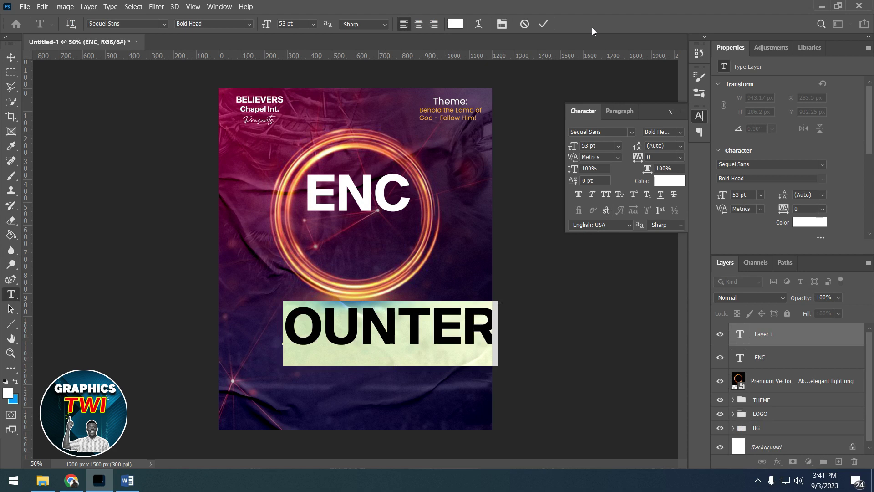
scroll(605, 146, down, 2)
scroll(605, 147, down, 2)
scroll(604, 146, down, 2)
scroll(604, 146, down, 3)
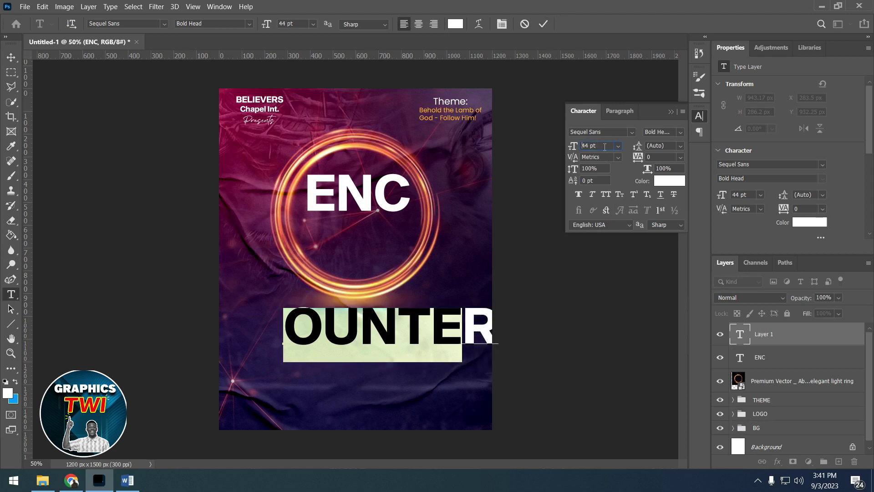
key(Down)
key(Down)
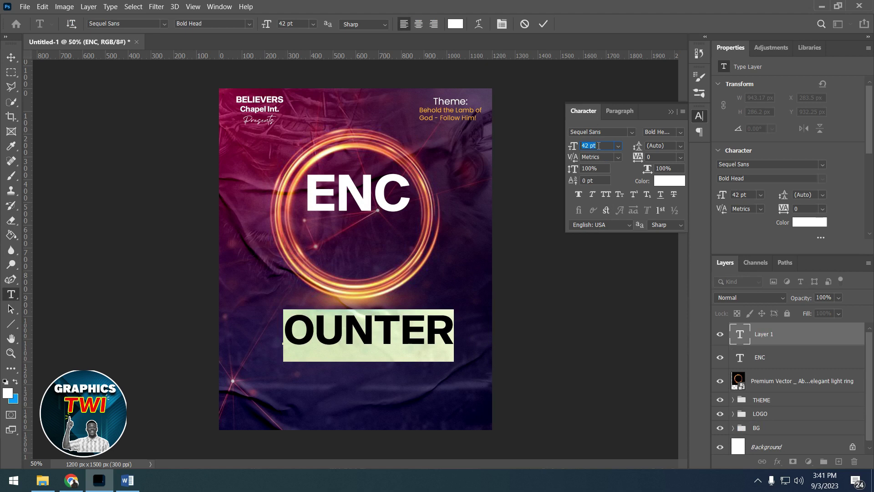
scroll(599, 146, down, 2)
scroll(599, 146, down, 2)
scroll(599, 146, down, 2)
scroll(599, 146, down, 2)
scroll(599, 145, down, 2)
scroll(598, 146, down, 1)
scroll(599, 146, down, 2)
scroll(599, 146, down, 1)
scroll(599, 146, down, 2)
scroll(598, 146, down, 2)
click(543, 23)
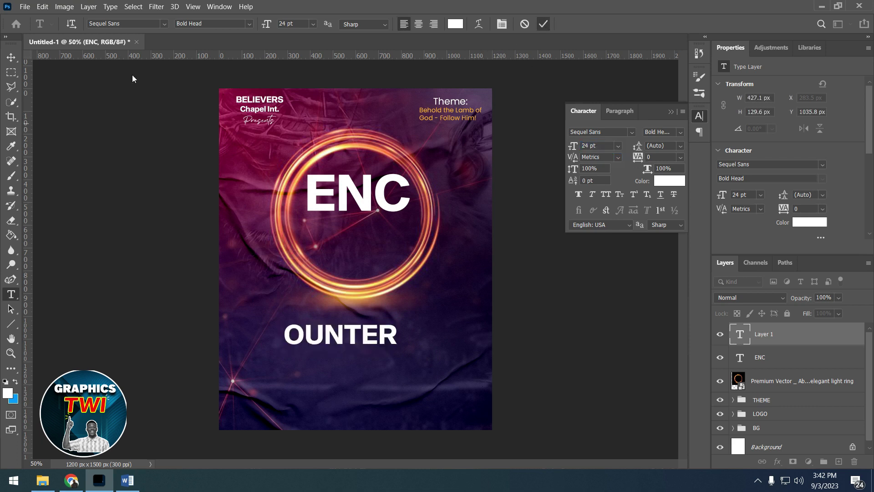
Position OUNTER directly below ENC, shrink it to about 21.8 pt, and nudge it.
key(v)
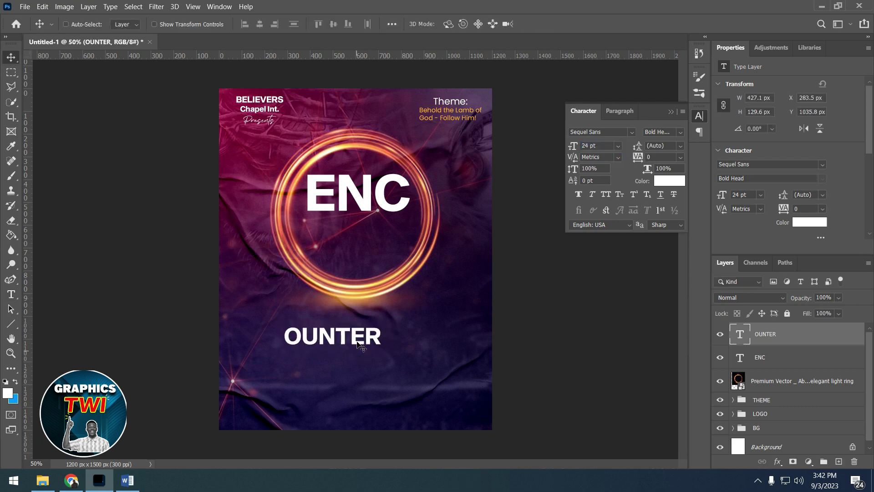
drag(358, 344, 382, 233)
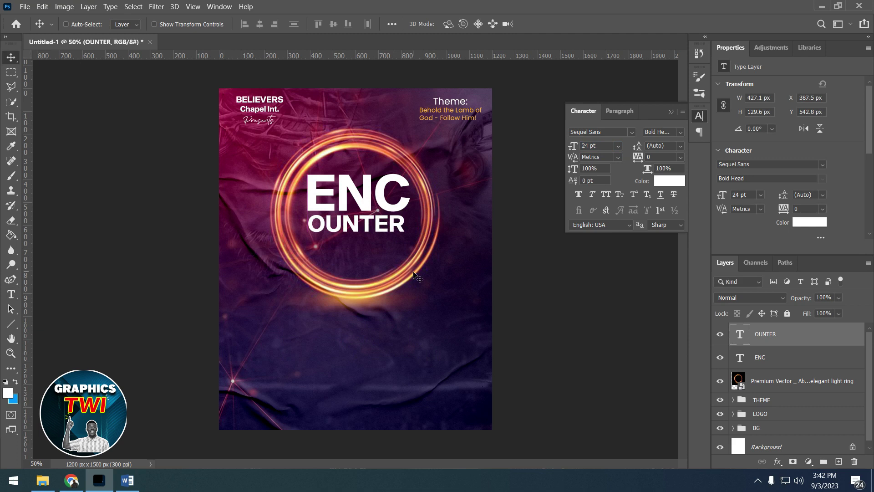
key(ctrl+t)
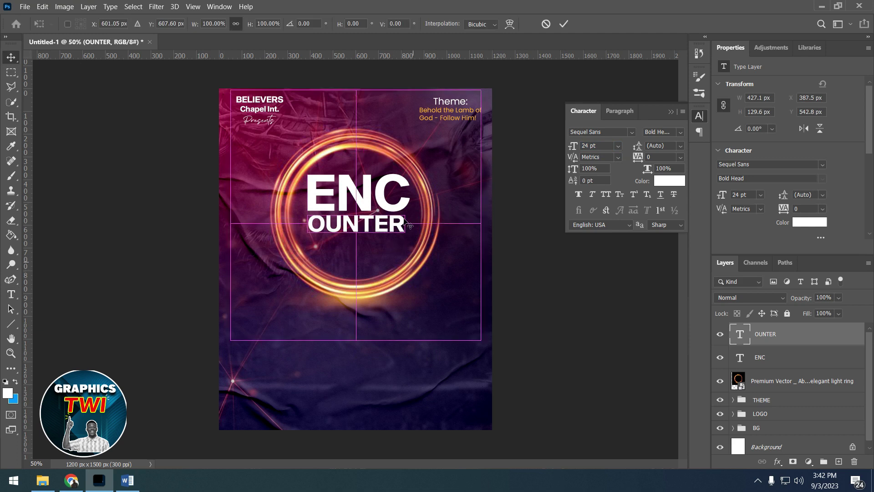
drag(404, 213, 395, 214)
click(563, 24)
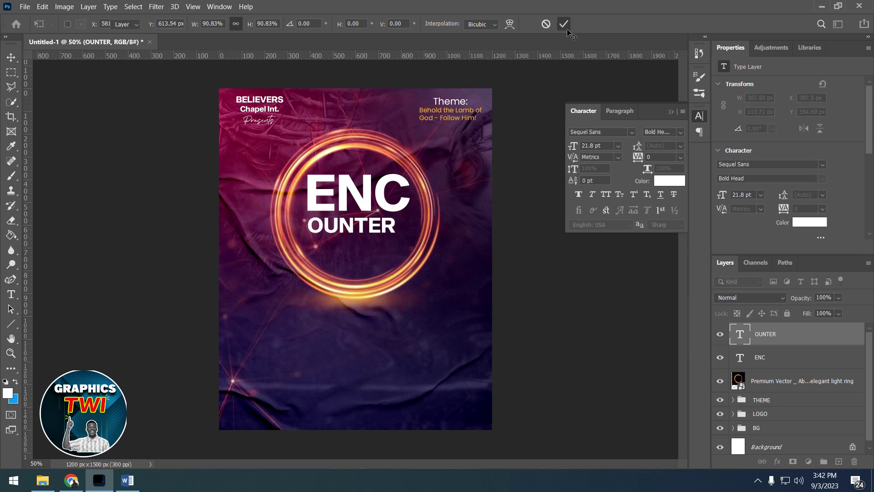
key(Up)
key(Up)
key(Up)
key(Left)
key(Left)
key(Left)
key(Left)
key(Left)
click(11, 294)
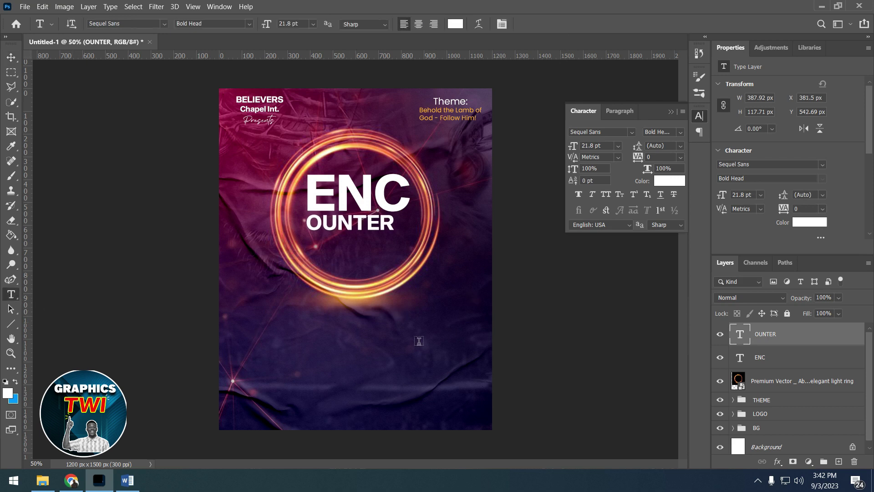
Add a 'with' text layer in Poppins Regular with a reduced font size.
click(320, 362)
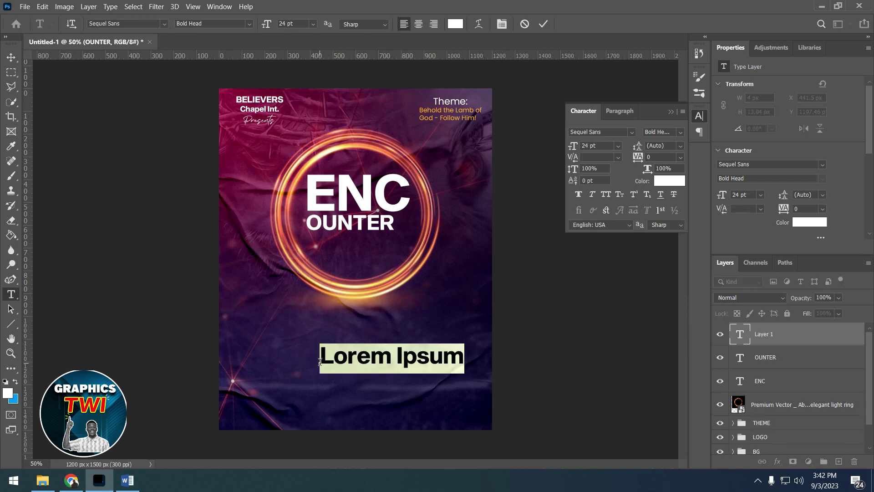
text(with)
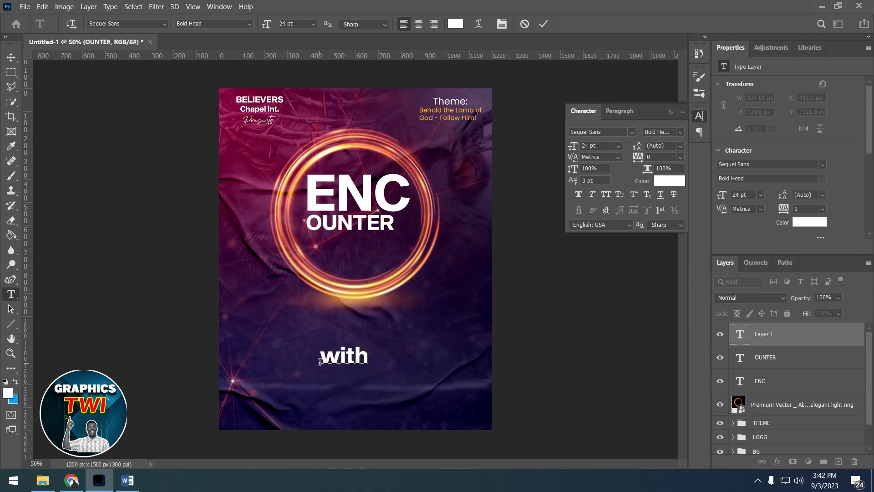
key(ctrl+a)
click(620, 132)
text(poppins)
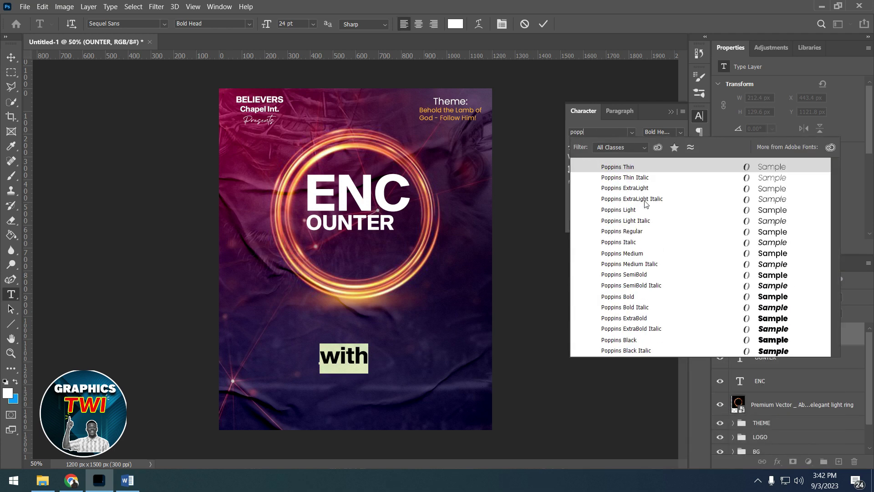
click(638, 234)
click(600, 146)
scroll(599, 145, down, 1)
scroll(599, 145, down, 1)
scroll(601, 146, down, 2)
scroll(601, 146, down, 2)
scroll(601, 145, down, 2)
scroll(601, 146, down, 1)
scroll(601, 145, down, 2)
scroll(600, 146, down, 1)
scroll(601, 145, down, 1)
click(544, 24)
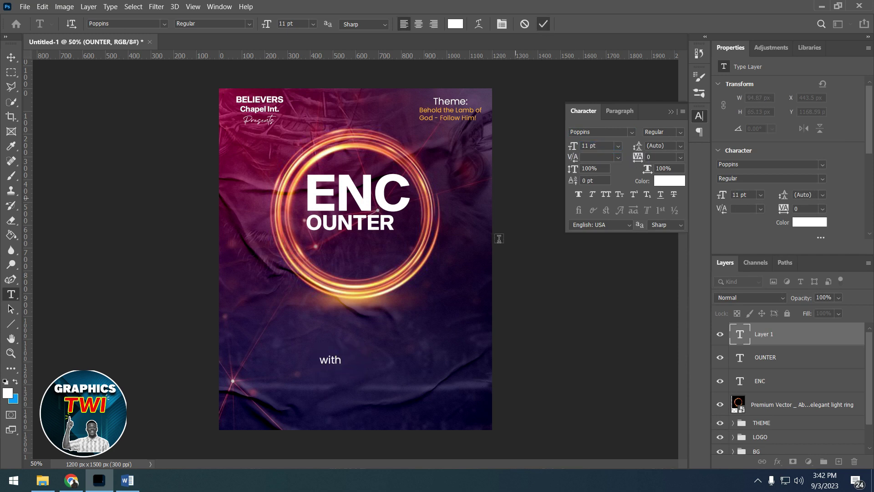
Rotate the 'with' text 90° counter-clockwise so it runs vertically.
key(ctrl+t)
right_click(336, 367)
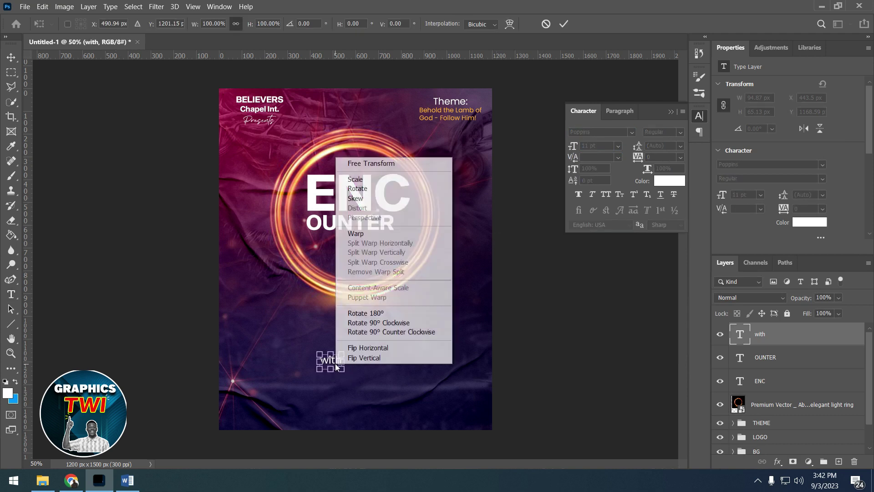
click(368, 332)
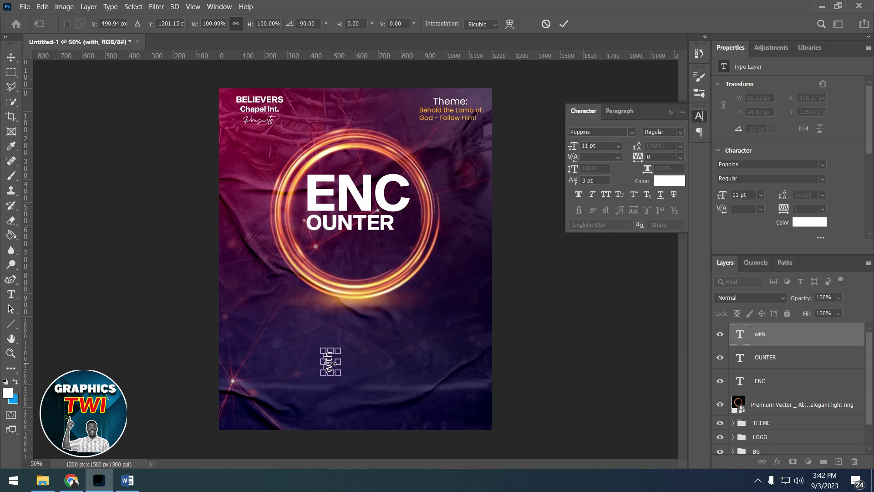
click(564, 24)
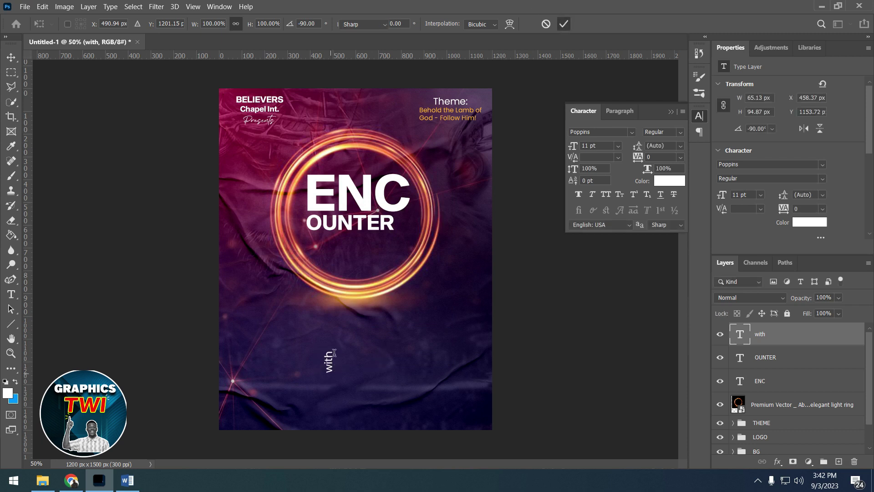
Move the vertical 'with' beside OUNTER and shrink it to about 87%.
key(v)
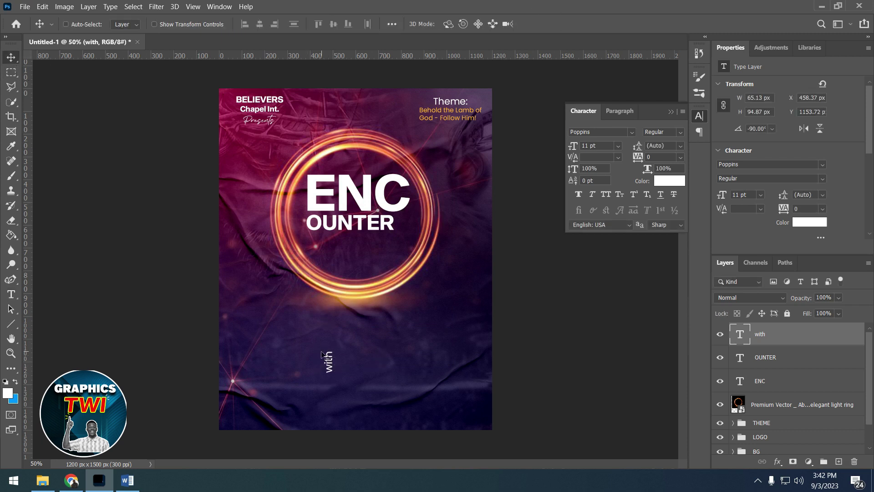
drag(335, 374, 406, 236)
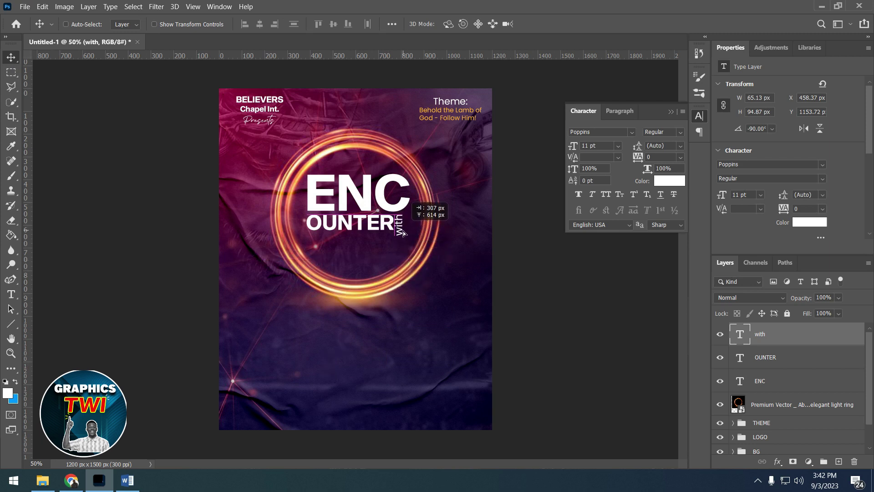
key(ctrl)
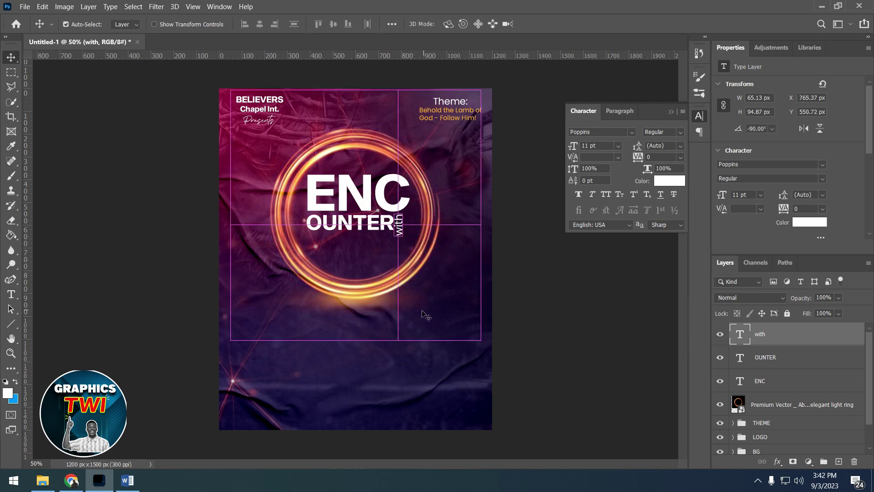
key(ctrl+t)
drag(403, 235, 401, 232)
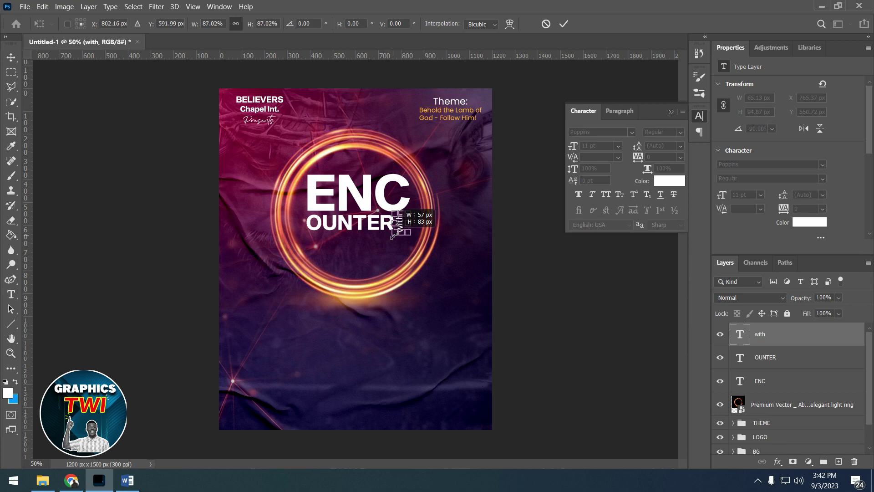
click(564, 23)
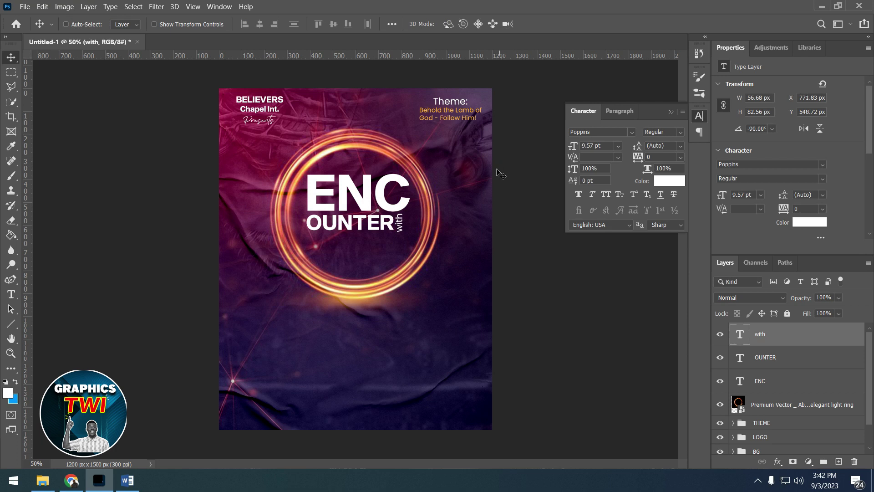
Shrink 'with' slightly more and nudge it left to fit inside the ring.
drag(412, 266, 409, 265)
key(ctrl+t)
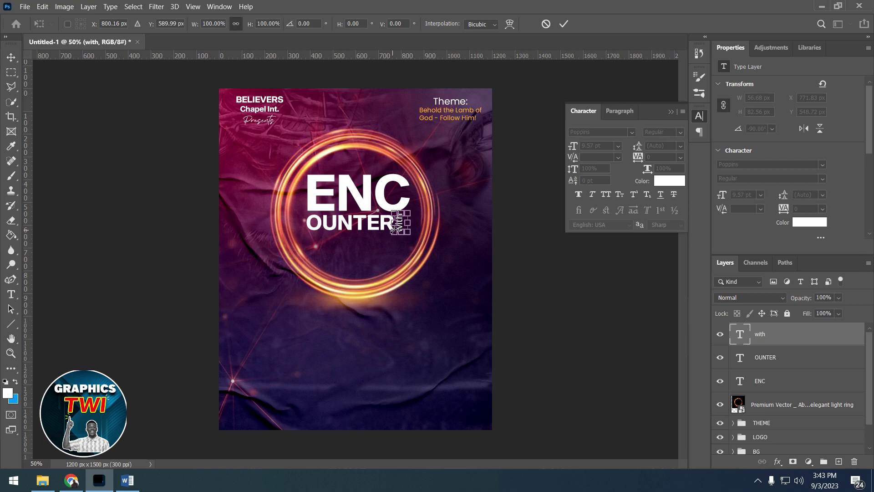
drag(396, 230, 397, 227)
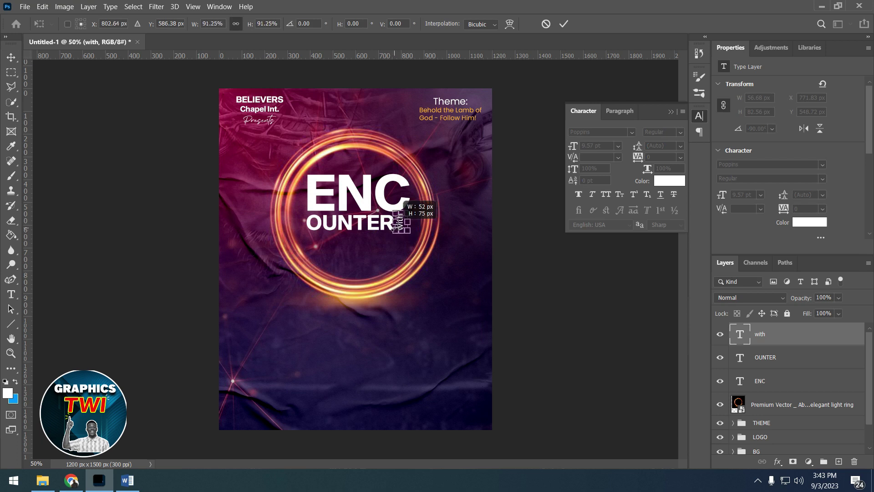
click(563, 23)
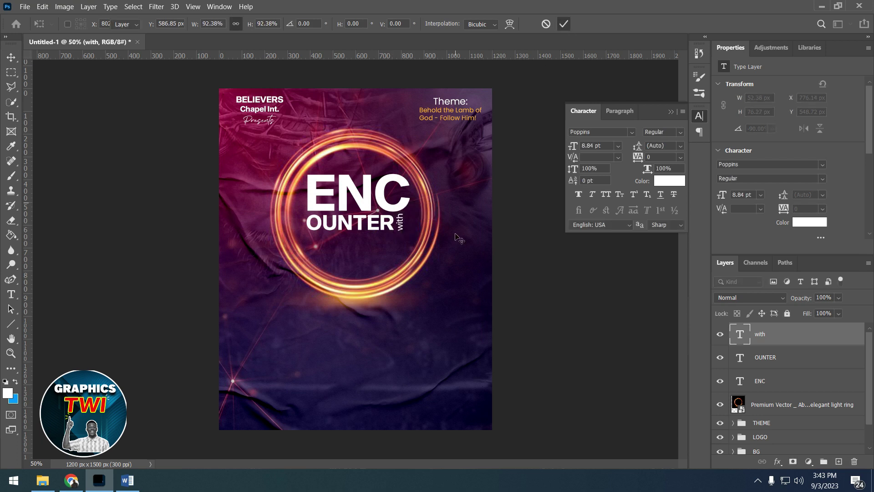
key(Left)
key(Left)
key(Left)
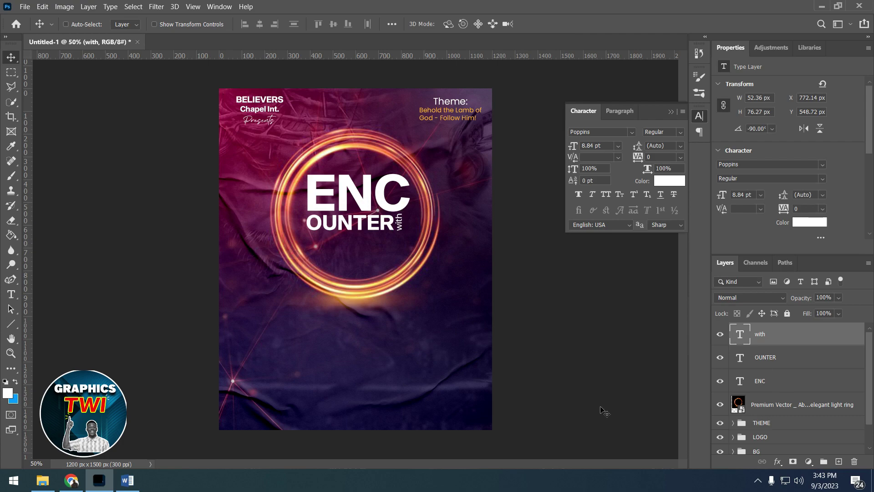
click(127, 480)
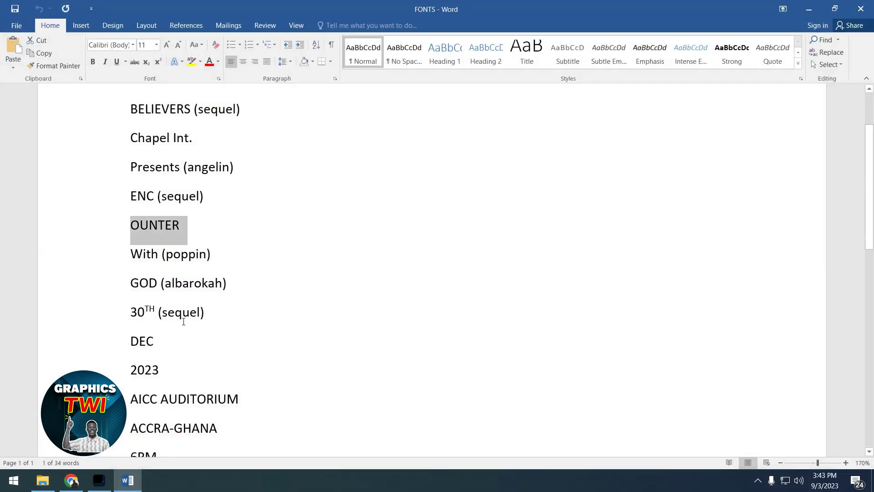
Copy the word GOD from the Word FONTS notes and return to Photoshop.
double_click(157, 284)
right_click(141, 287)
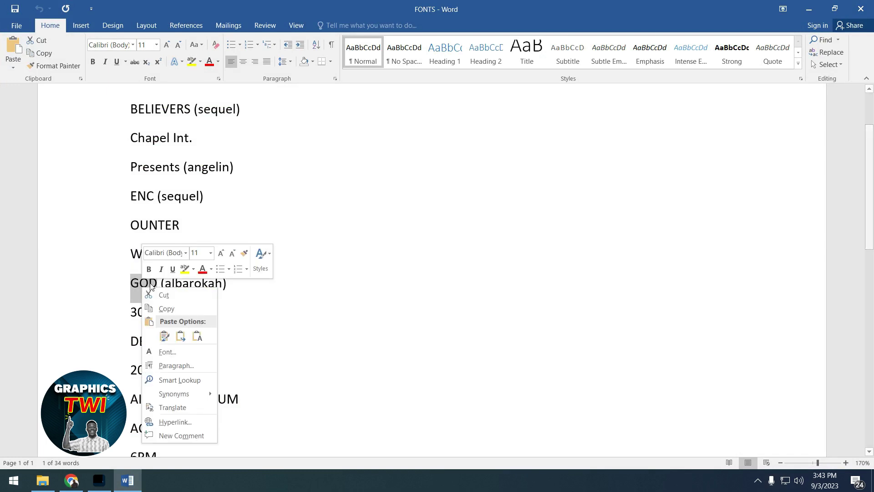
click(166, 308)
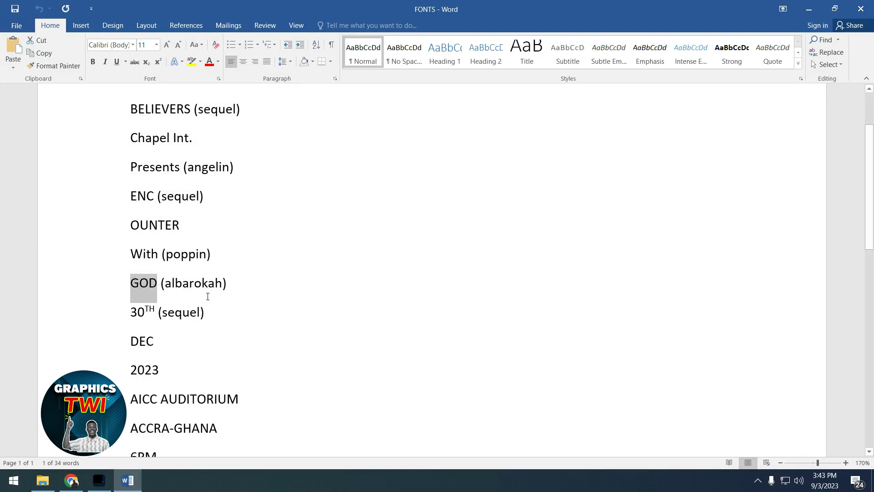
key(alt+Tab)
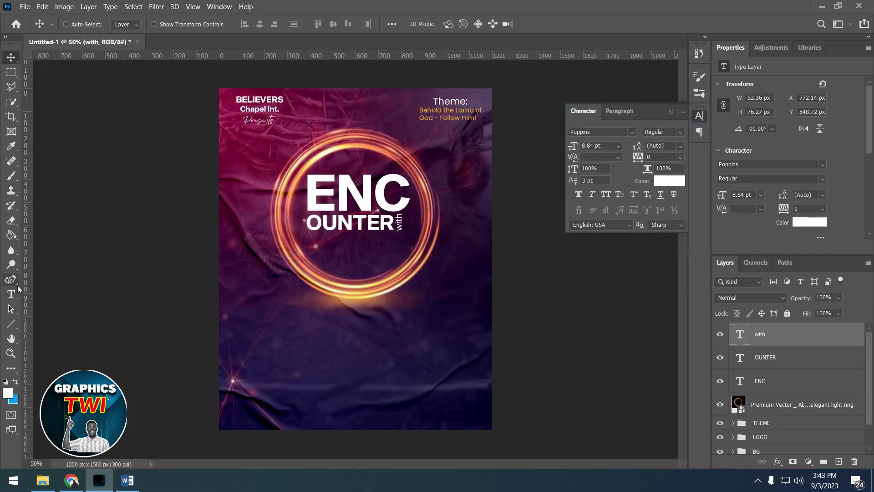
click(12, 294)
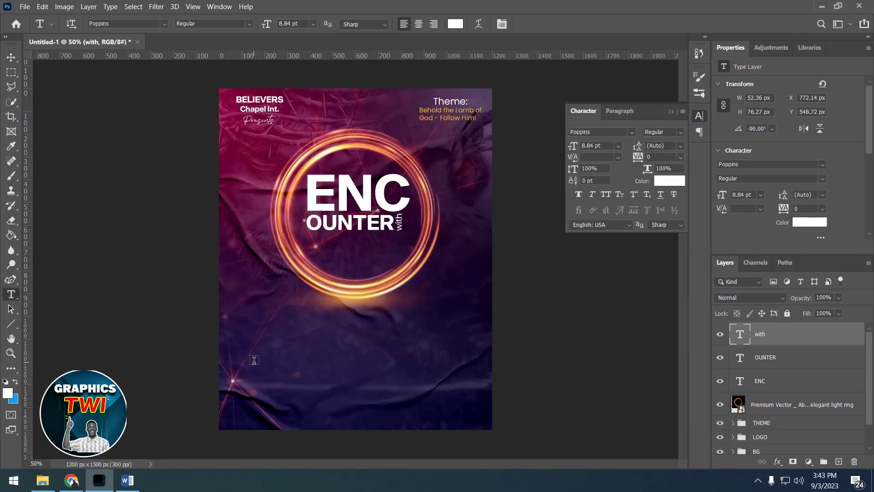
Paste GOD as a new text layer and copy the font name albarokah from Word.
click(270, 359)
key(ctrl+v)
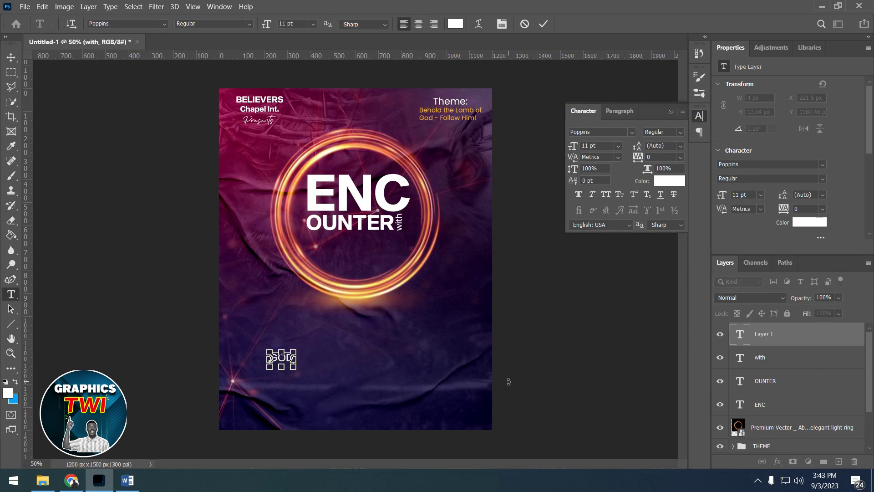
key(ctrl+a)
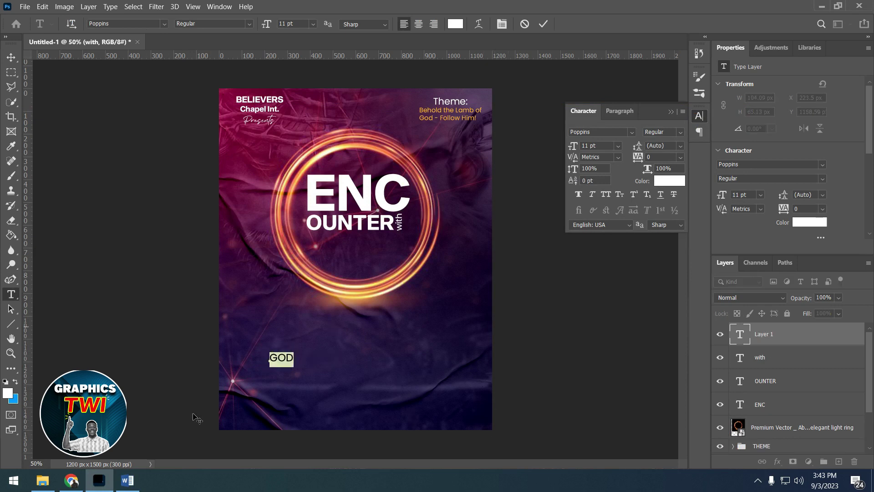
click(126, 482)
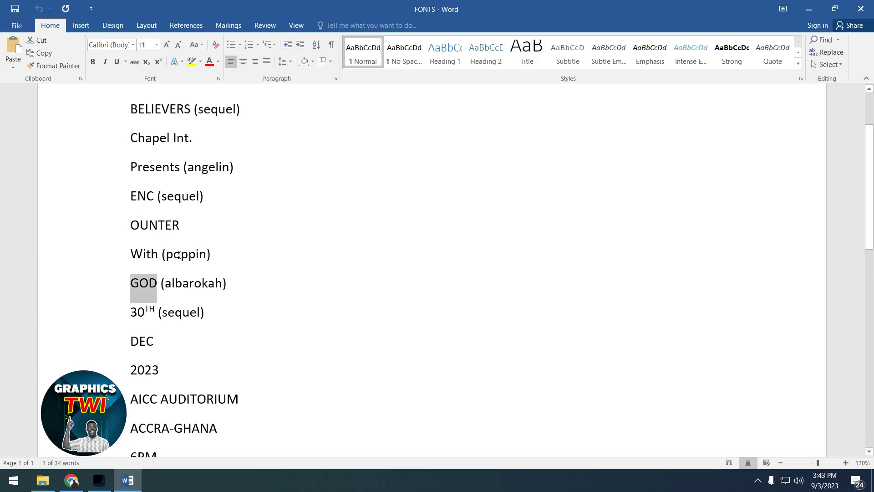
drag(165, 282, 222, 285)
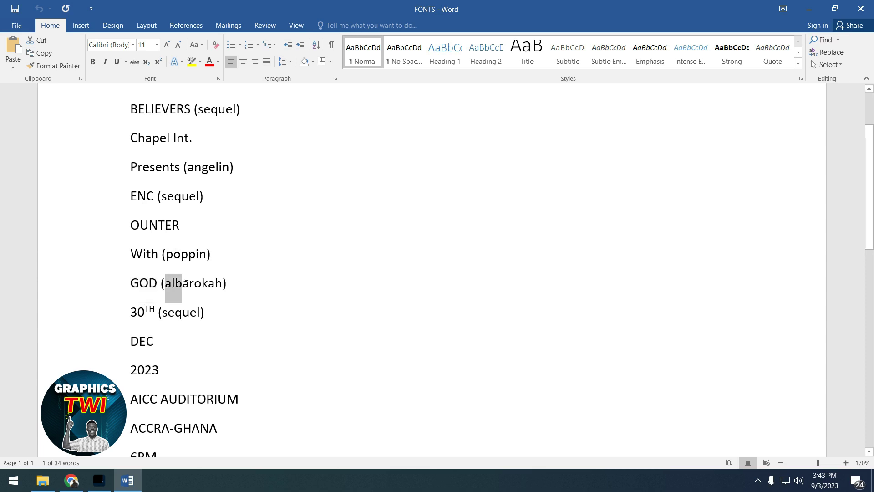
right_click(215, 287)
click(235, 306)
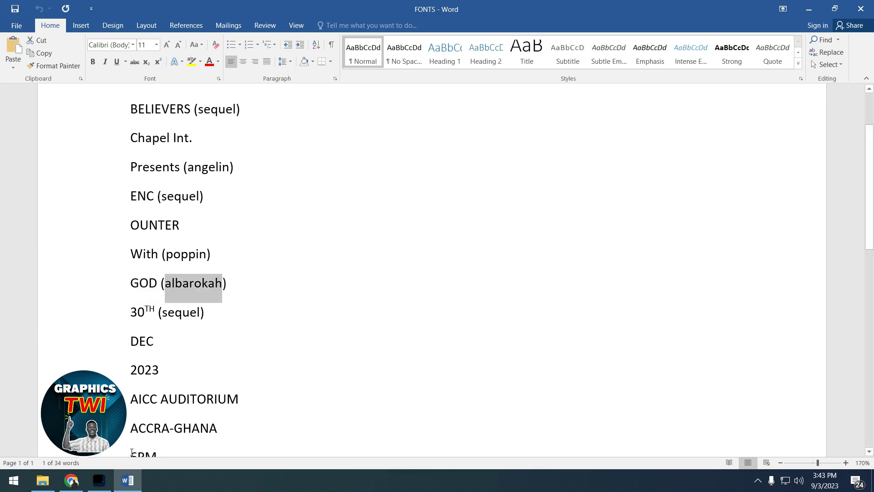
click(109, 489)
Set GOD to the albarokah font at 50 pt and commit it.
click(597, 132)
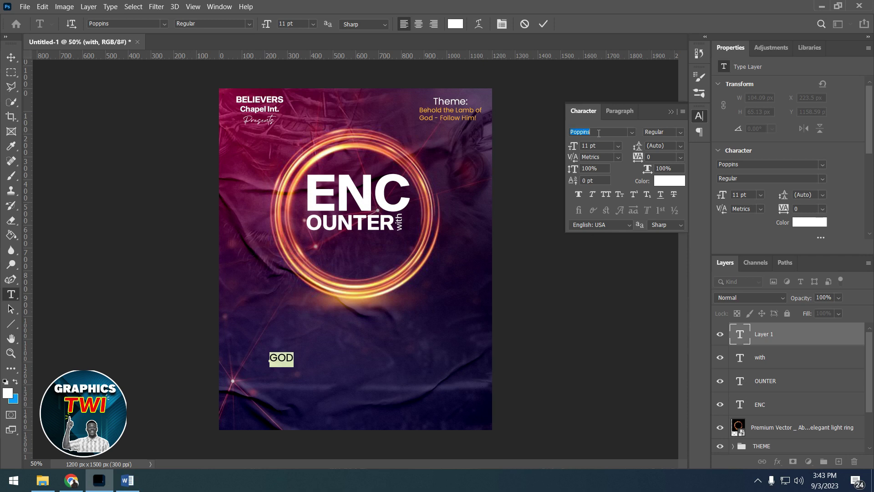
key(ctrl+v)
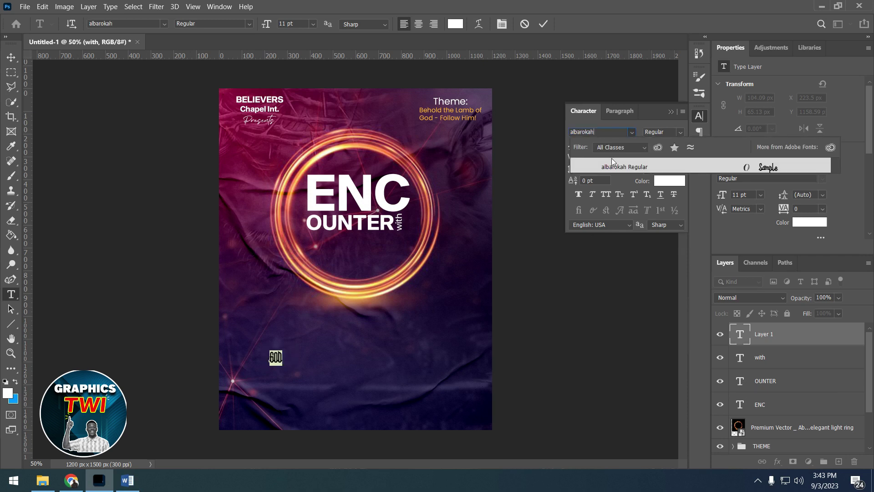
click(619, 168)
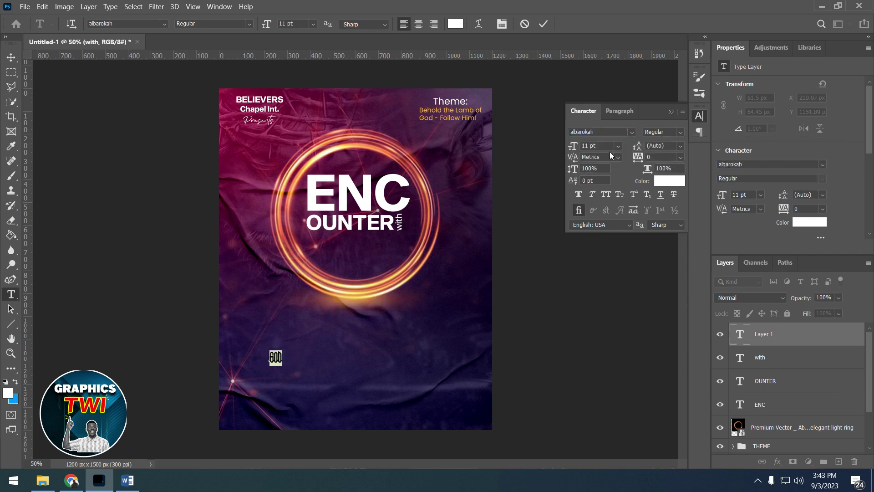
scroll(610, 145, up, 9)
scroll(609, 146, up, 6)
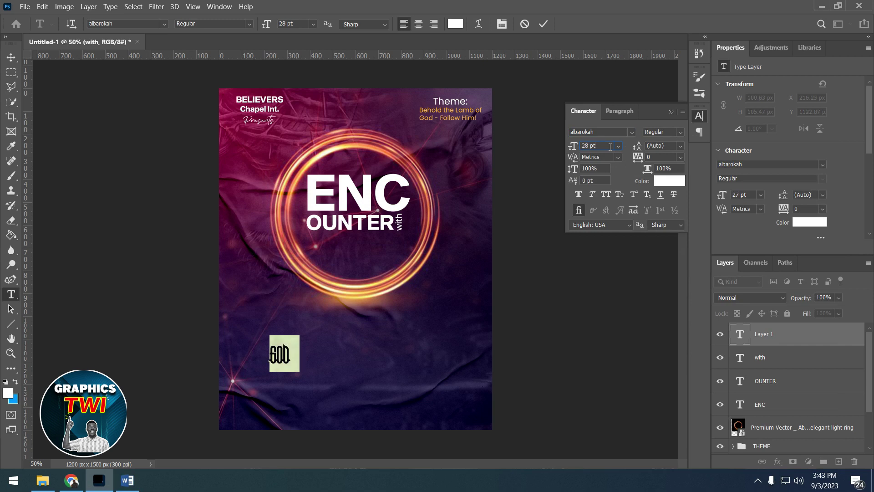
scroll(610, 146, up, 11)
scroll(609, 146, up, 6)
scroll(610, 146, up, 3)
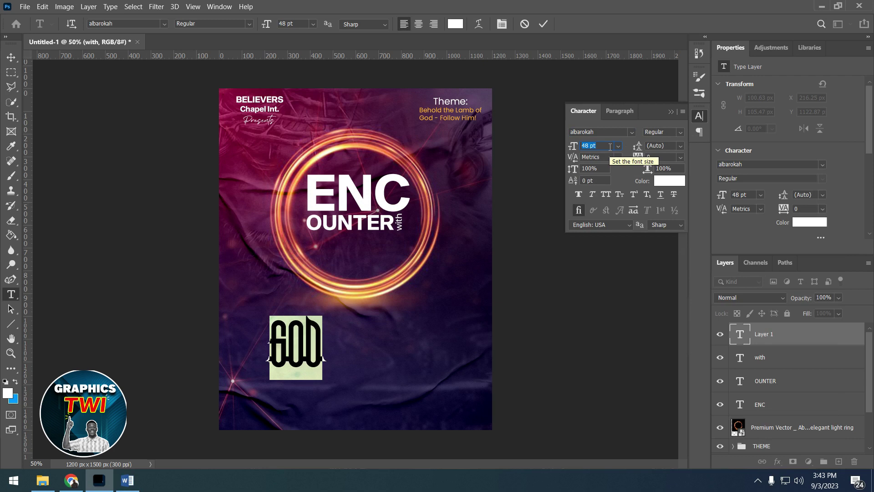
scroll(610, 146, up, 3)
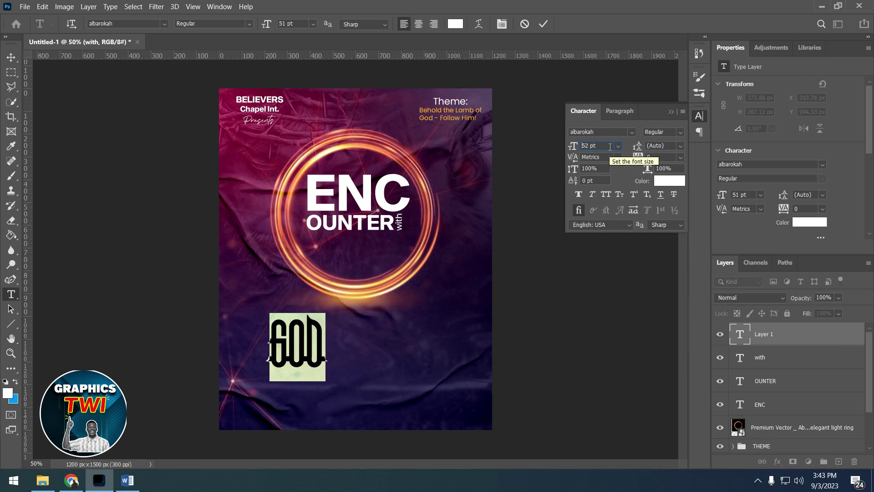
scroll(610, 146, up, 3)
scroll(597, 145, down, 2)
scroll(598, 145, down, 1)
scroll(597, 144, down, 1)
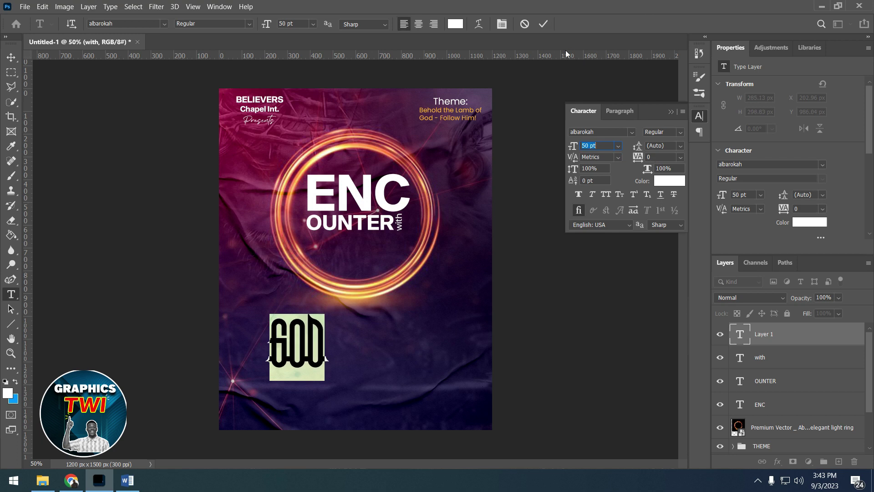
click(543, 24)
Move GOD up into the ring just beneath OUNTER.
key(v)
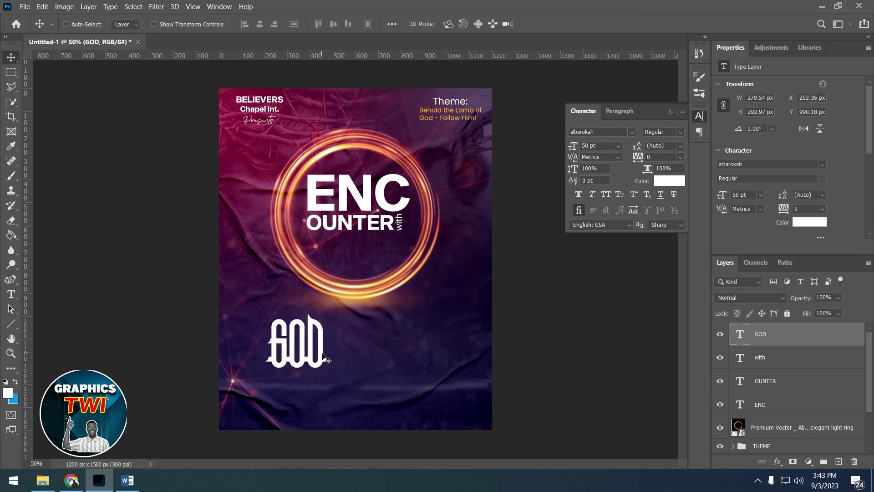
drag(324, 355, 382, 274)
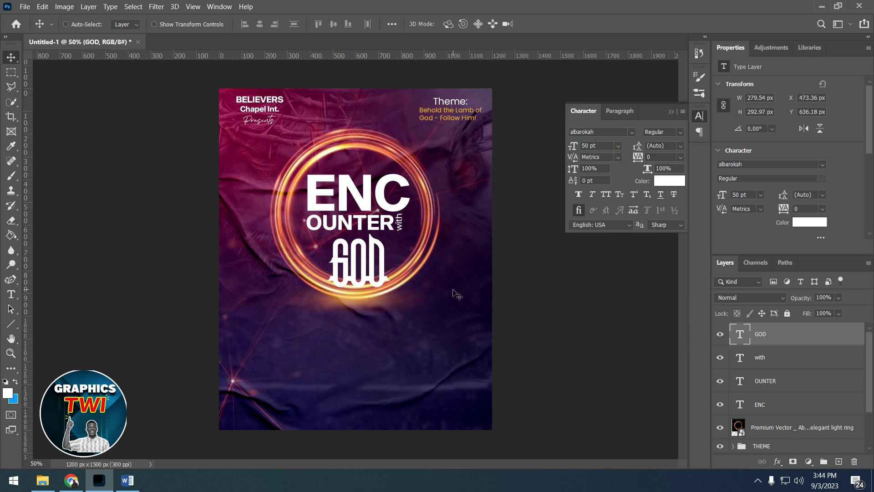
key(Left)
key(Left)
key(Left)
key(Left)
key(Left)
key(Left)
key(Left)
key(Left)
key(Left)
key(Up)
key(Left)
key(Left)
key(Left)
key(Up)
key(Up)
key(Up)
key(Up)
key(Left)
key(Left)
key(Left)
key(Up)
key(Up)
key(Up)
key(Up)
key(Up)
key(Up)
key(Left)
key(Left)
key(Left)
key(Up)
key(Up)
key(Up)
key(Left)
key(Up)
key(Left)
key(Up)
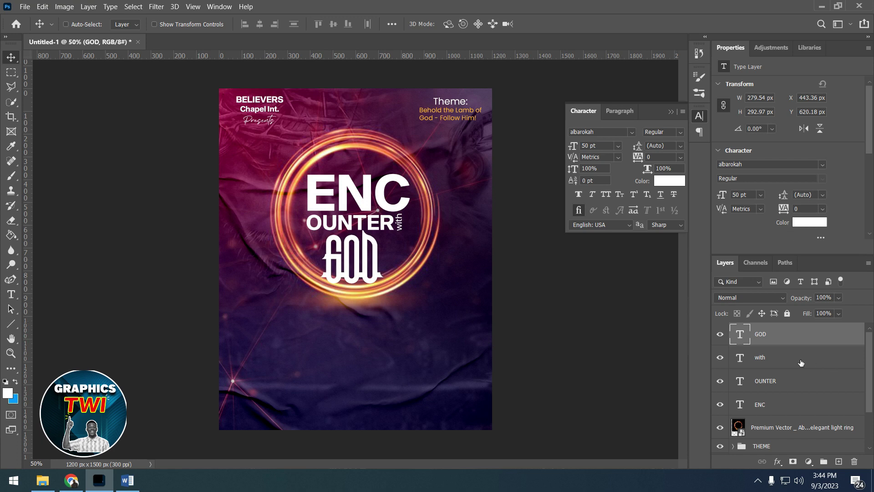
Group GOD, with, OUNTER, ENC and the glowing ring layers as 'head'.
ctrl+click(773, 360)
ctrl+click(770, 382)
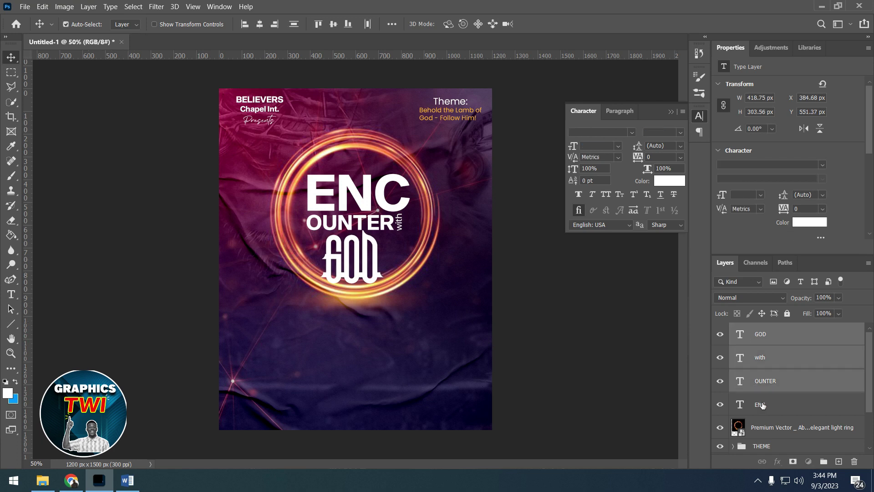
ctrl+click(762, 405)
ctrl+click(787, 437)
key(ctrl+g)
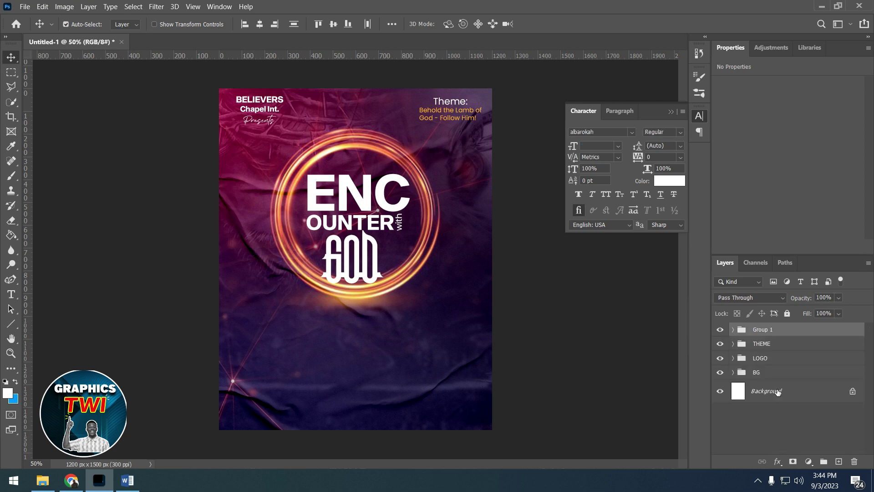
double_click(770, 330)
text(head)
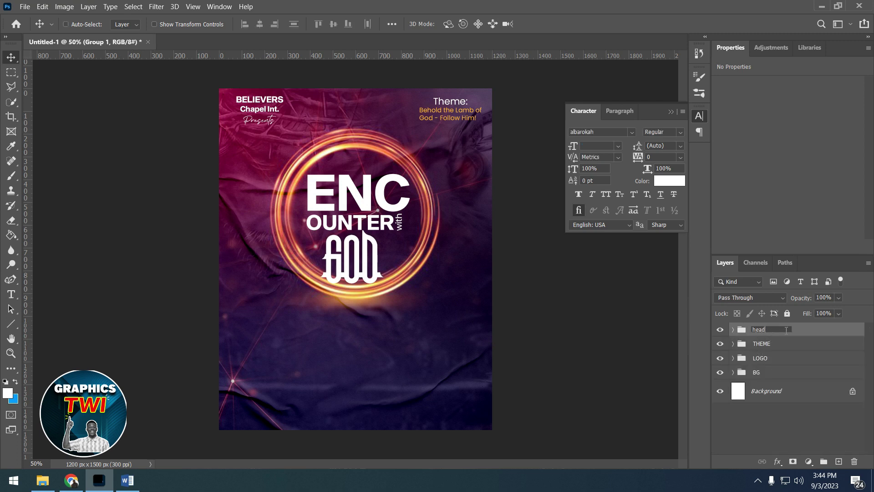
key(Return)
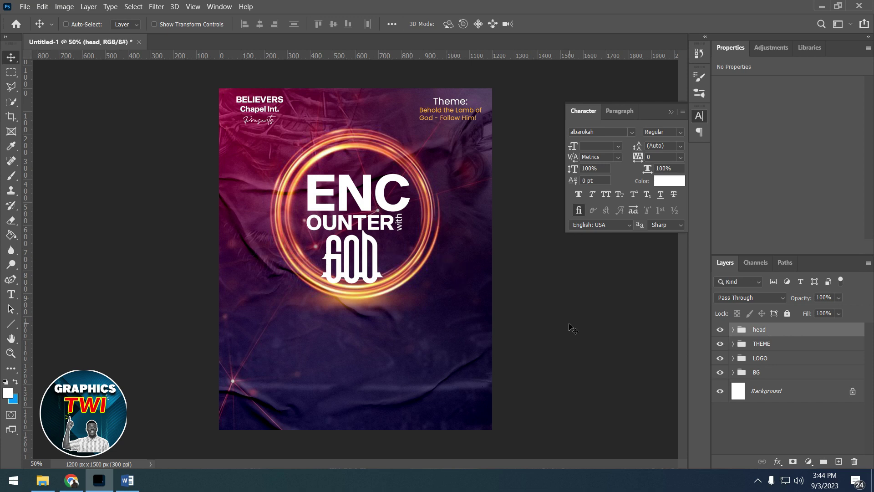
click(42, 480)
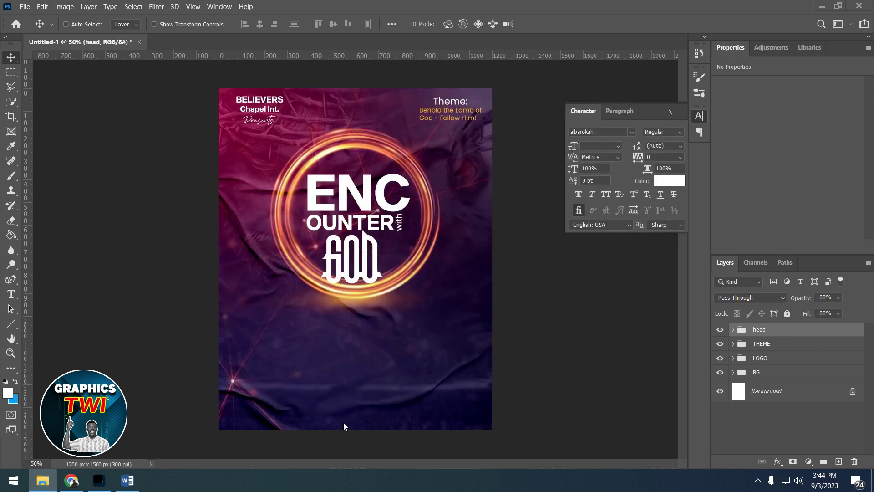
Mirror the blue-suited pastor's headshot, scale it and place it at the lower right.
click(343, 421)
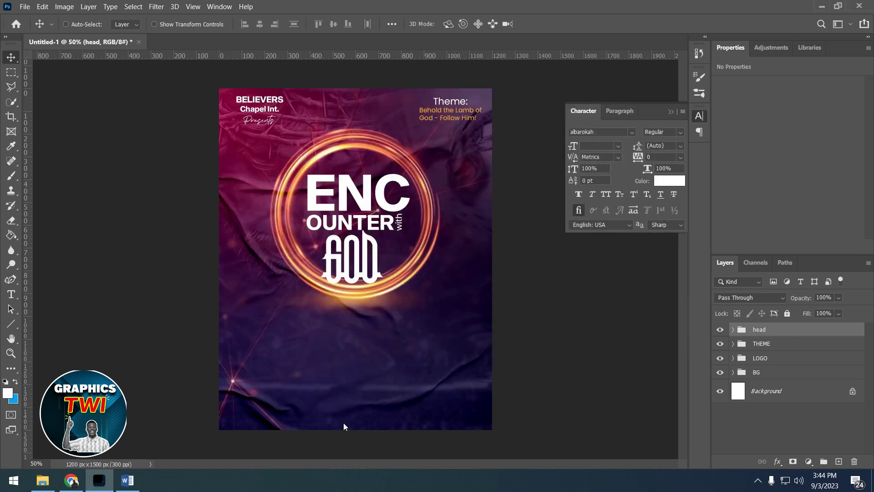
right_click(367, 310)
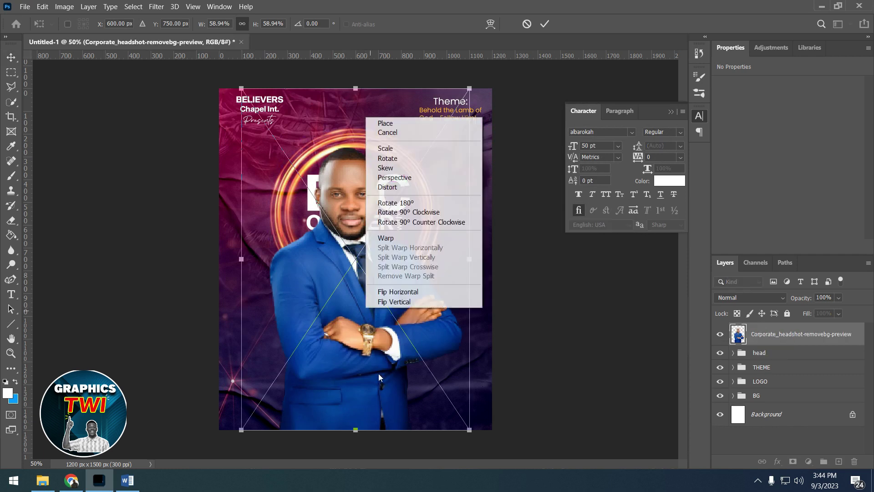
click(390, 292)
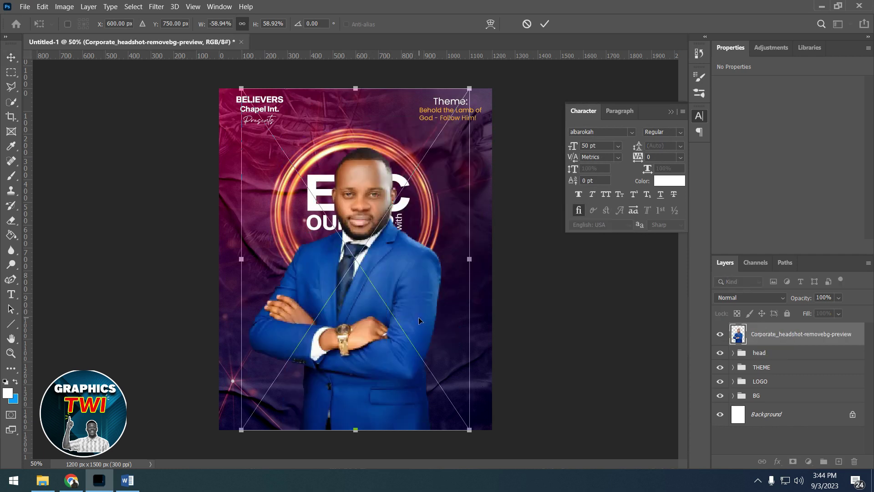
drag(465, 93, 407, 181)
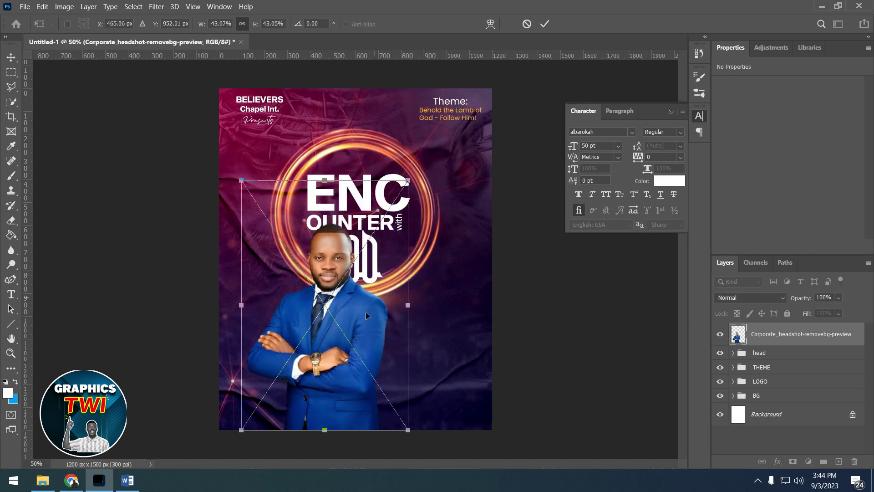
drag(366, 314, 446, 331)
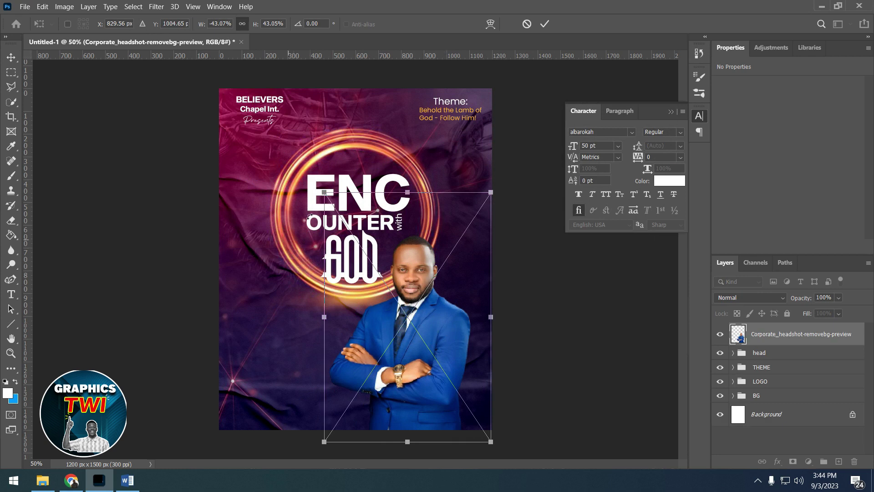
drag(324, 196, 319, 190)
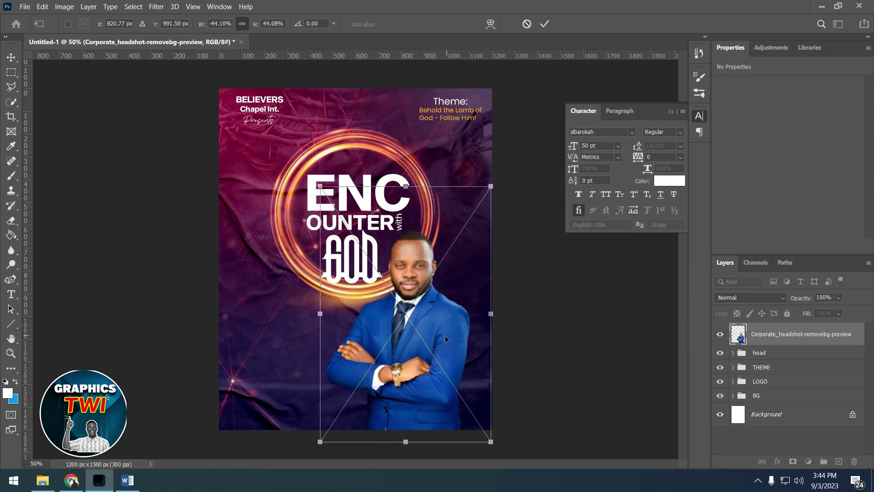
drag(445, 338, 441, 335)
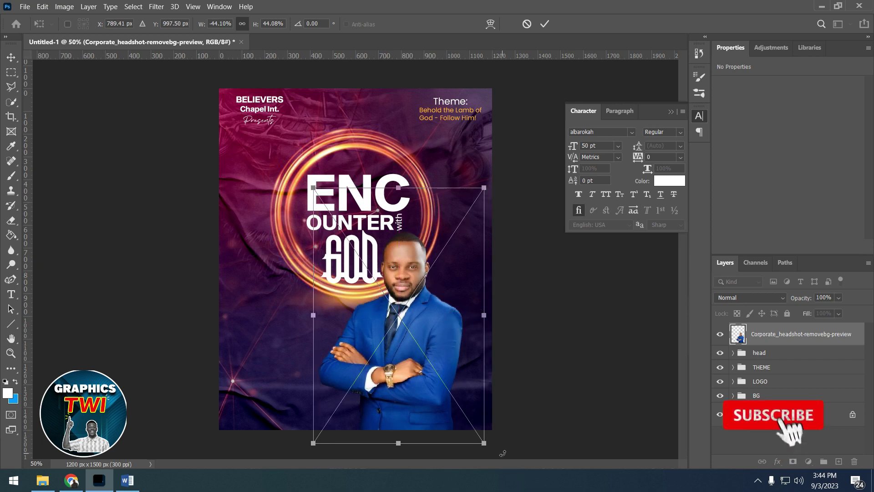
drag(489, 444, 496, 448)
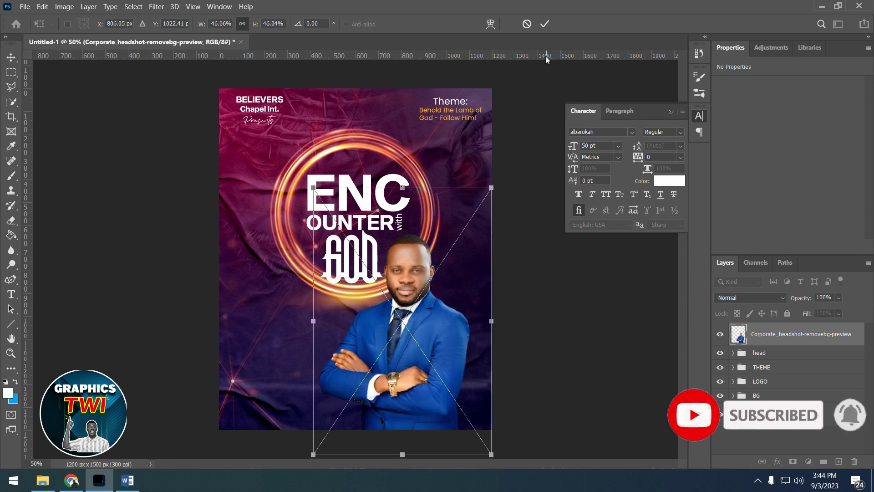
click(545, 24)
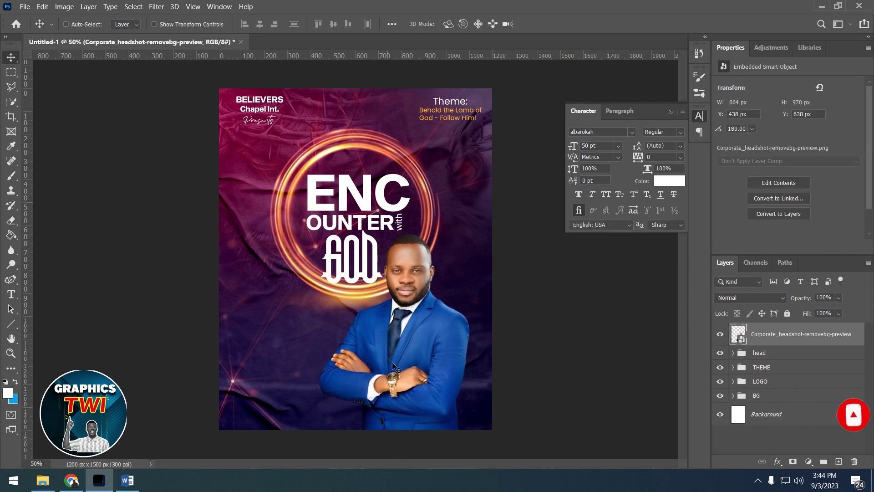
Place the MOG1 photo mirrored and scaled beside the blue-suited pastor.
click(43, 480)
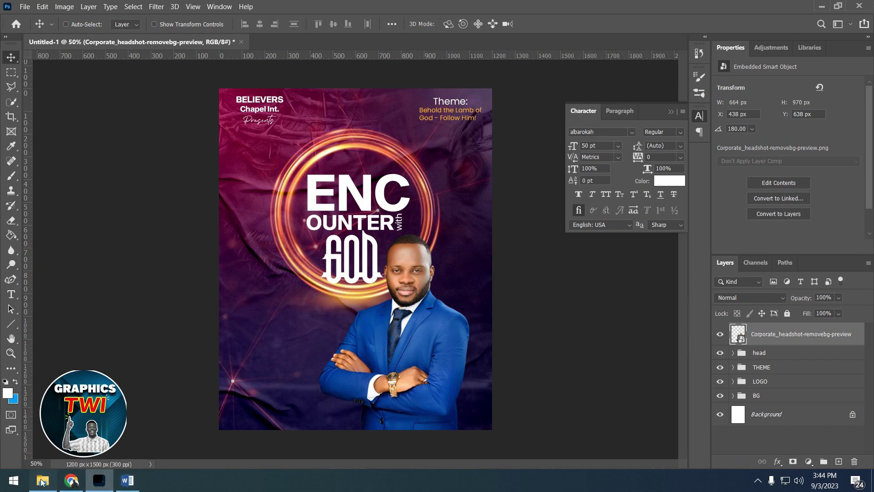
click(428, 426)
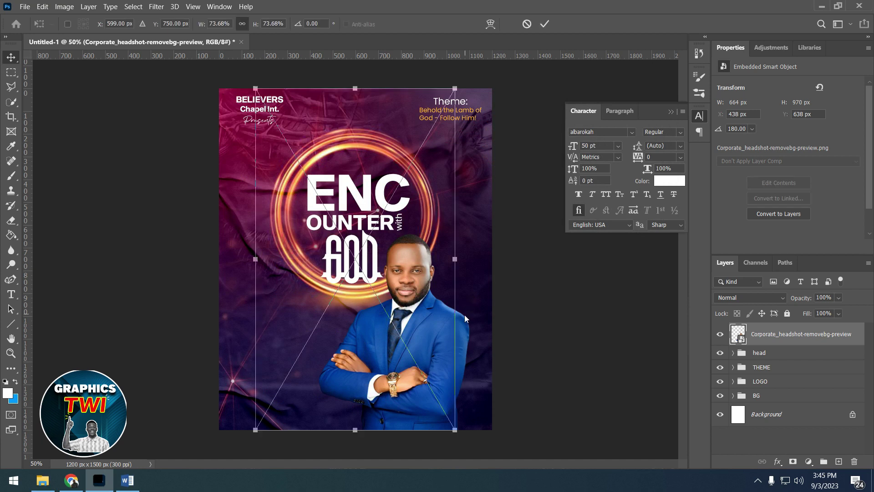
right_click(388, 296)
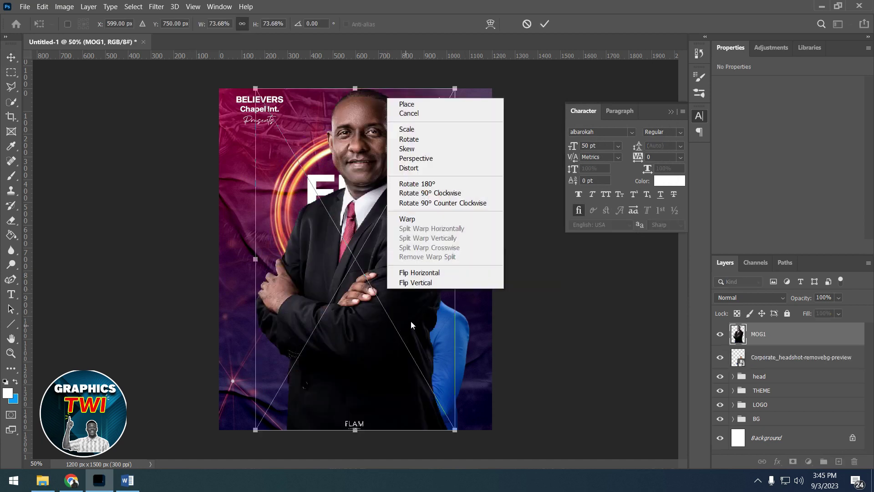
click(419, 272)
mouse_move(252, 83)
mouse_down()
mouse_move(388, 247)
mouse_move(381, 236)
mouse_up()
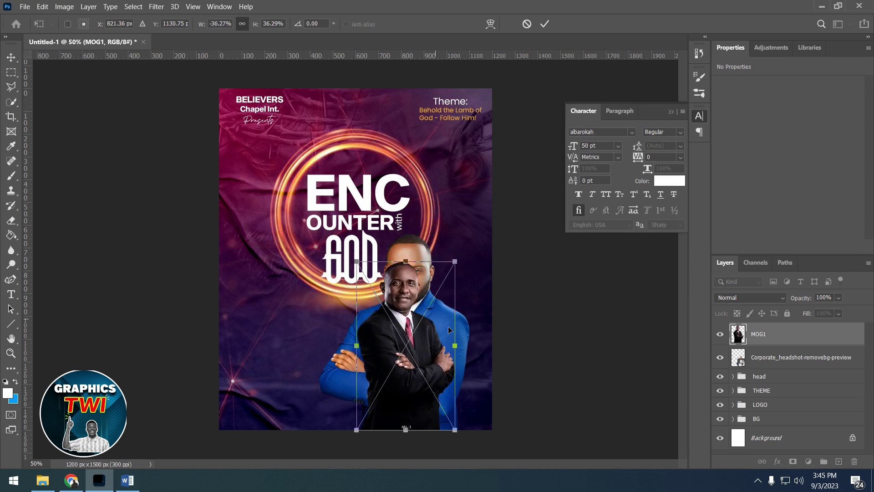
drag(444, 333, 499, 335)
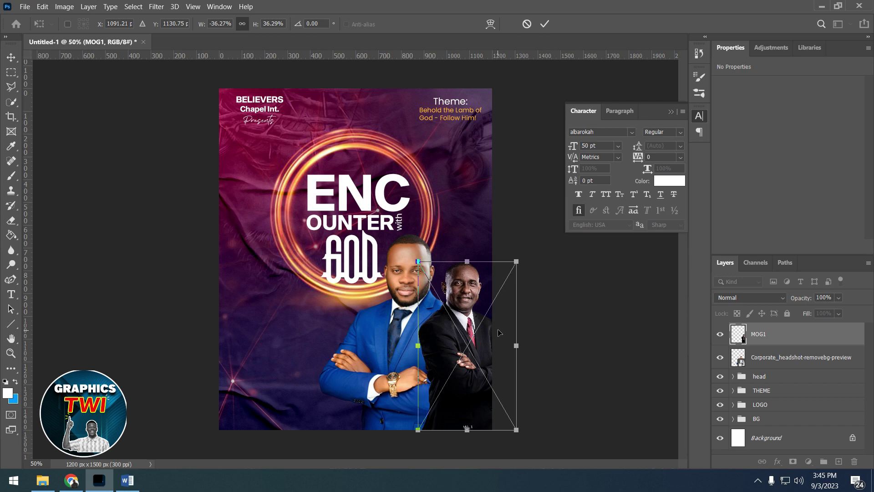
drag(416, 260, 413, 253)
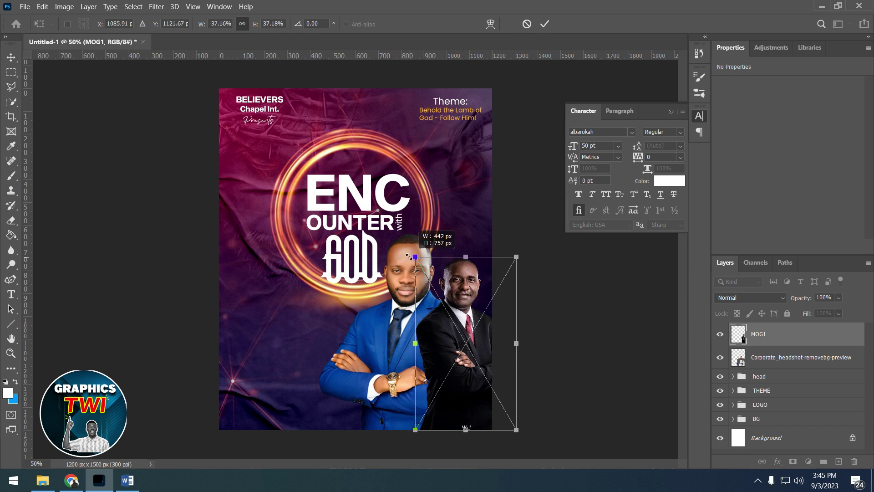
drag(472, 328, 474, 334)
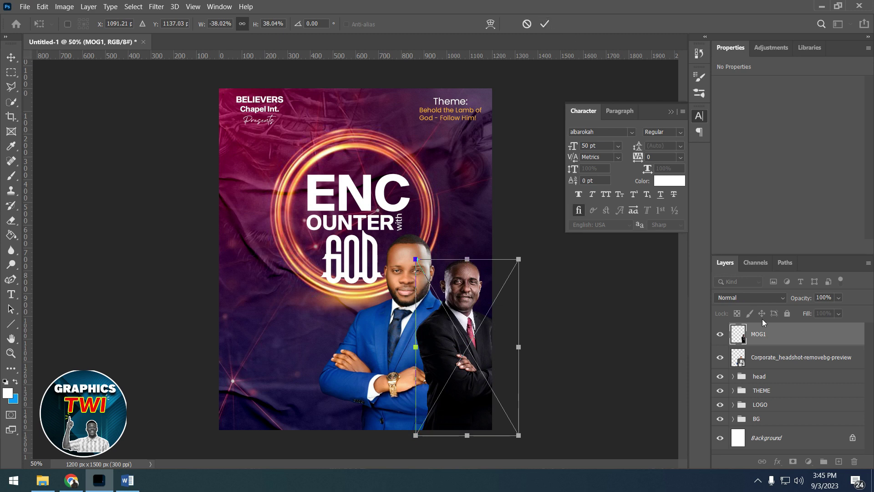
click(545, 24)
Move MOG1 behind the headshot, enlarge it slightly, and merge both photos into one layer.
drag(815, 336, 815, 365)
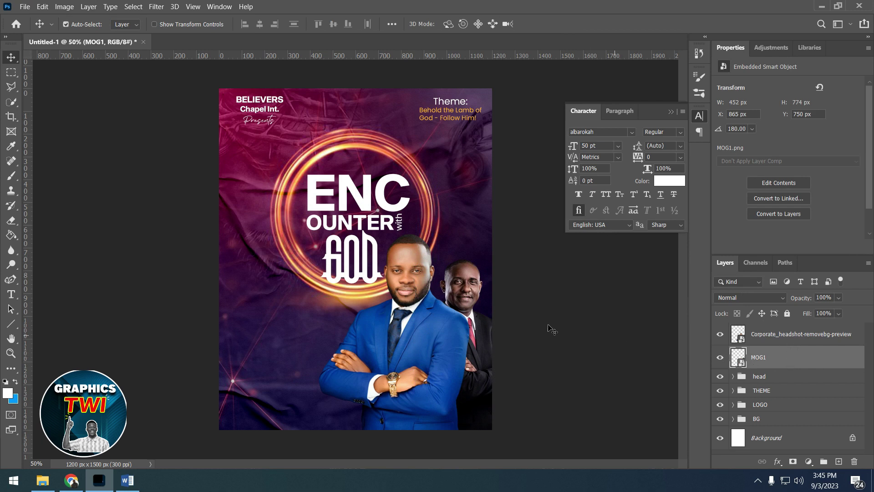
key(ctrl+t)
drag(416, 260, 411, 252)
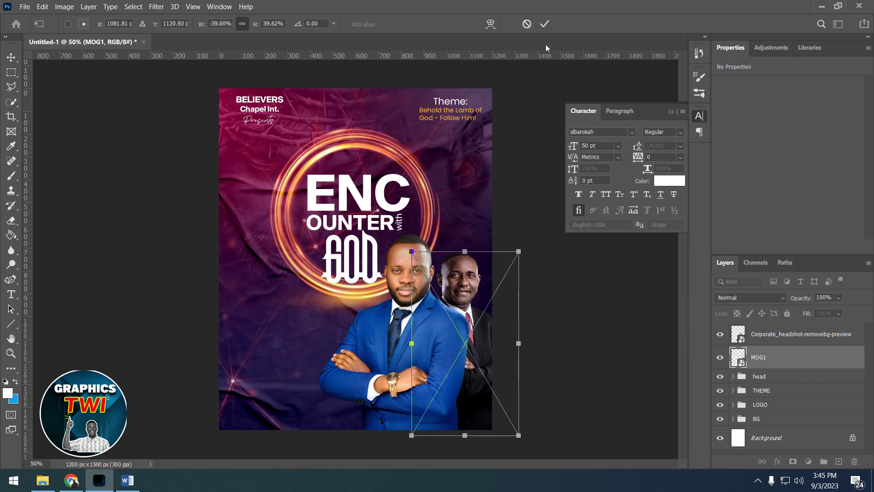
click(544, 24)
shift+click(777, 334)
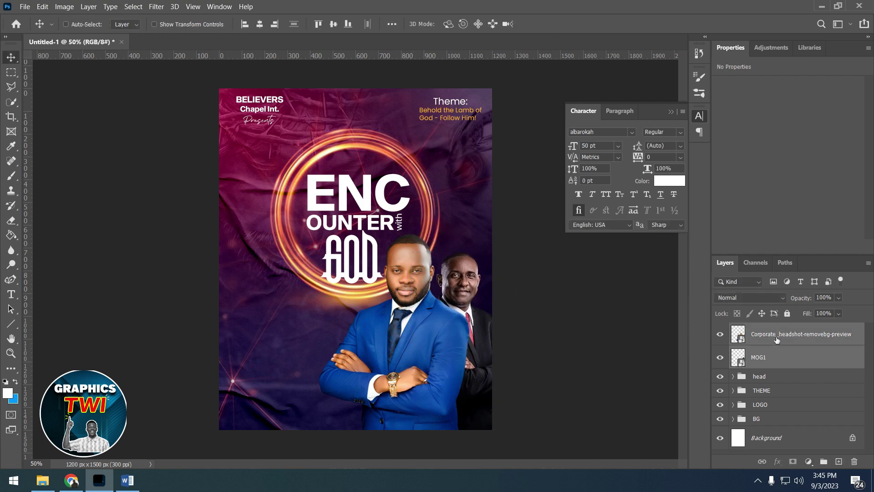
right_click(776, 334)
click(652, 347)
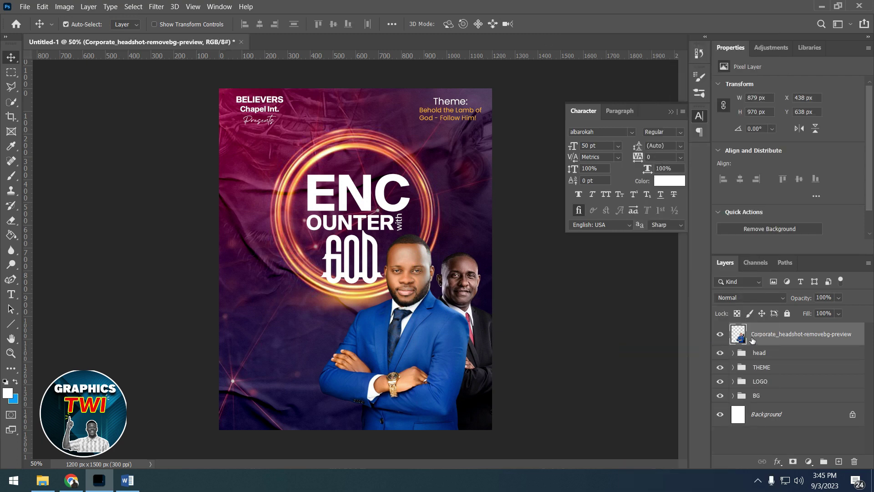
key(ctrl+t)
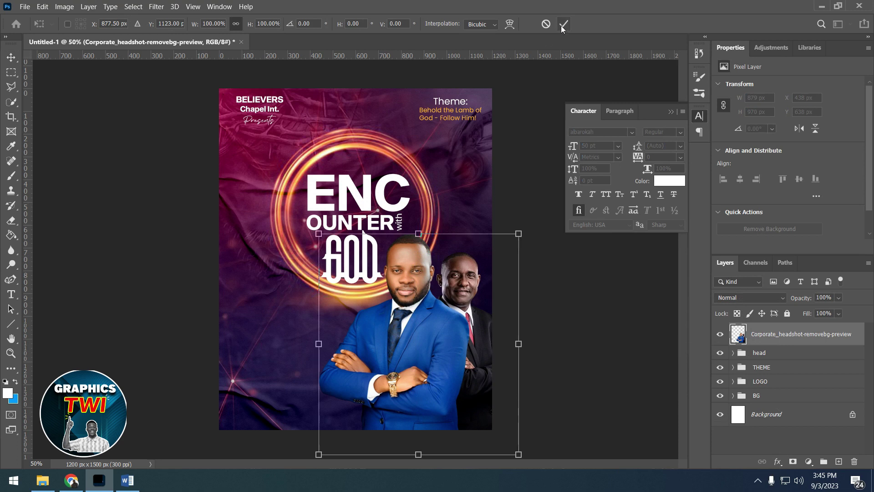
Desaturate the pastors' photo fully to black and white with Hue/Saturation.
click(561, 24)
key(ctrl+u)
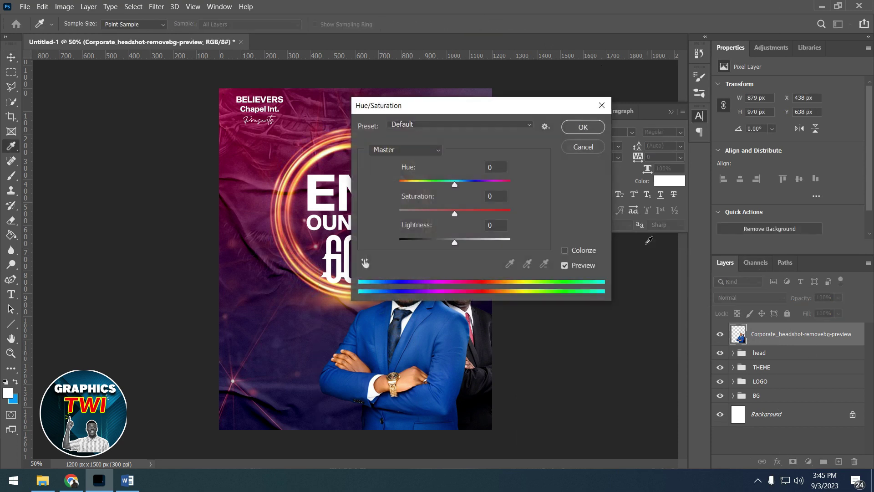
drag(455, 212, 372, 196)
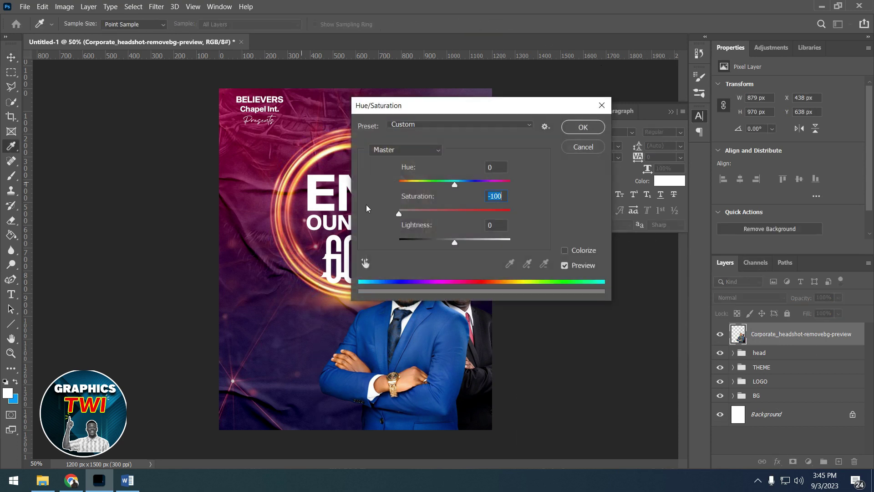
click(575, 130)
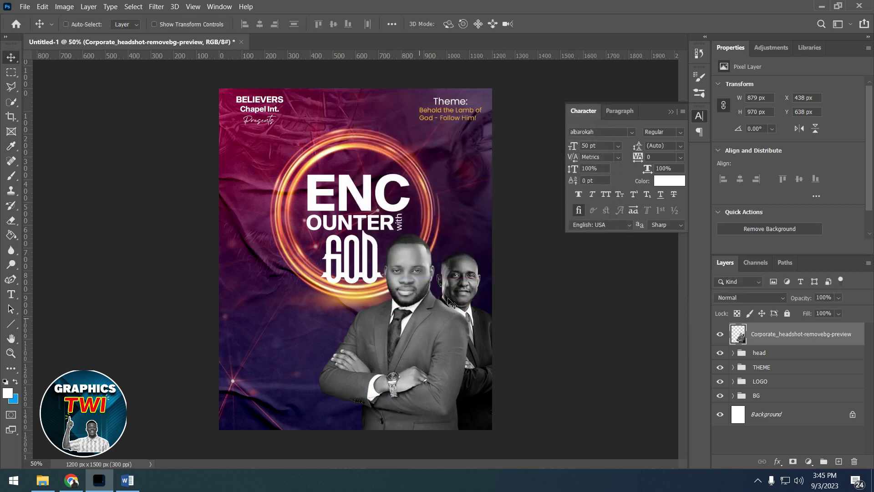
Apply Topaz Adjust to the photo with adaptive exposure lowered to about 0.61.
click(671, 112)
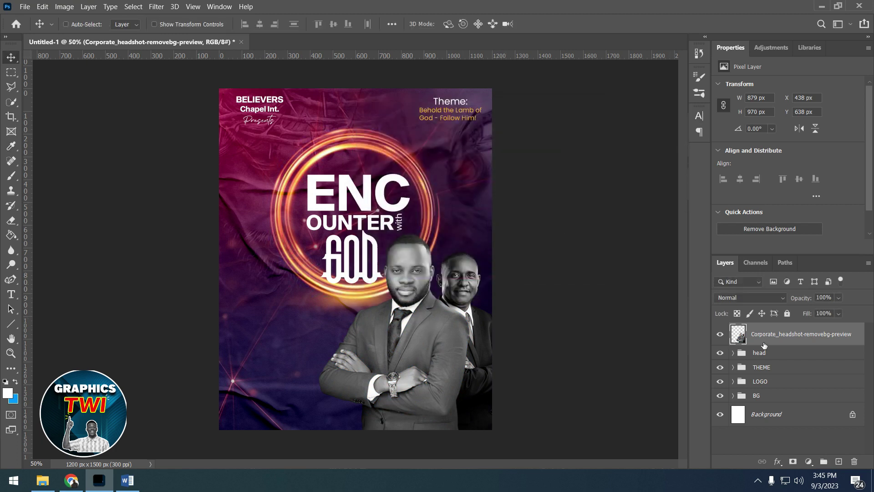
click(157, 7)
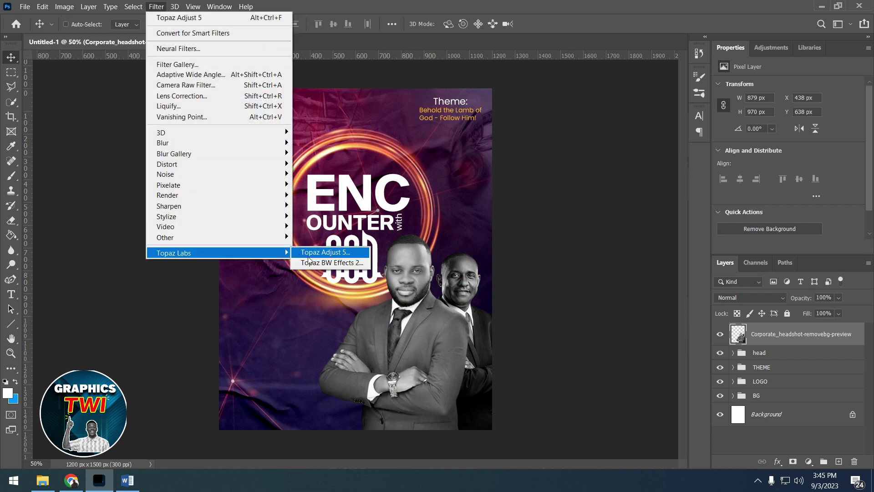
mouse_move(205, 253)
click(319, 252)
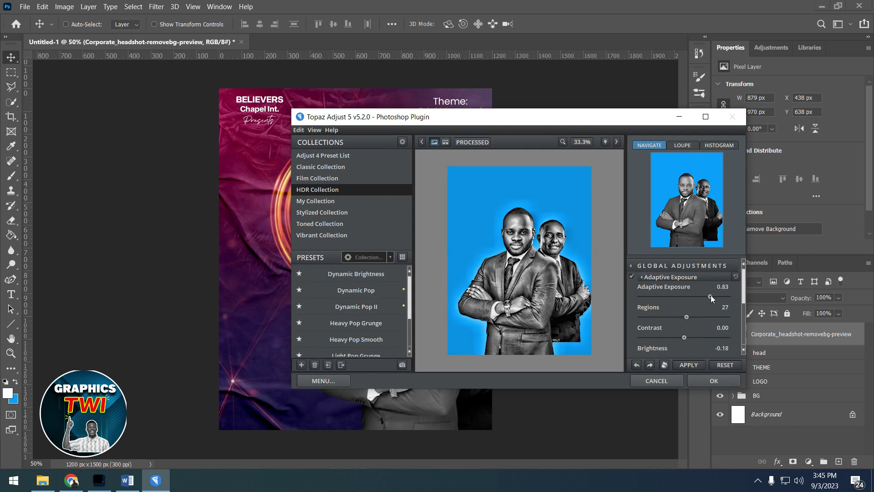
drag(710, 296, 698, 296)
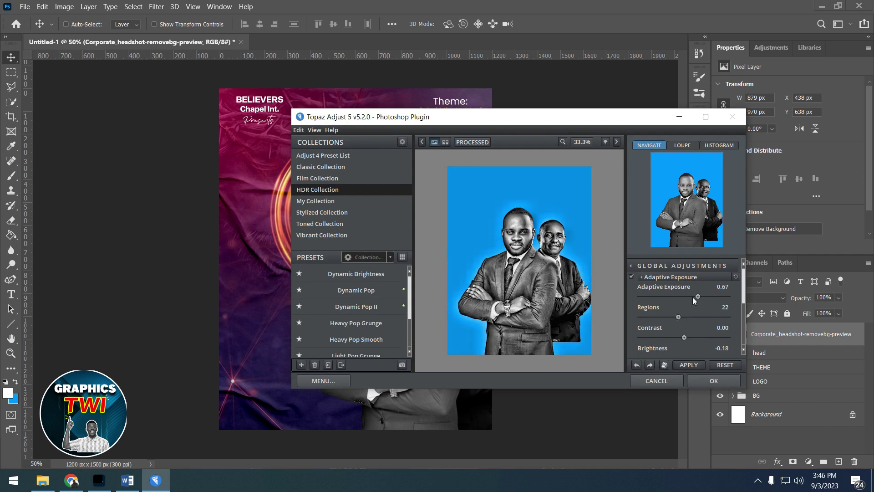
click(692, 296)
click(714, 381)
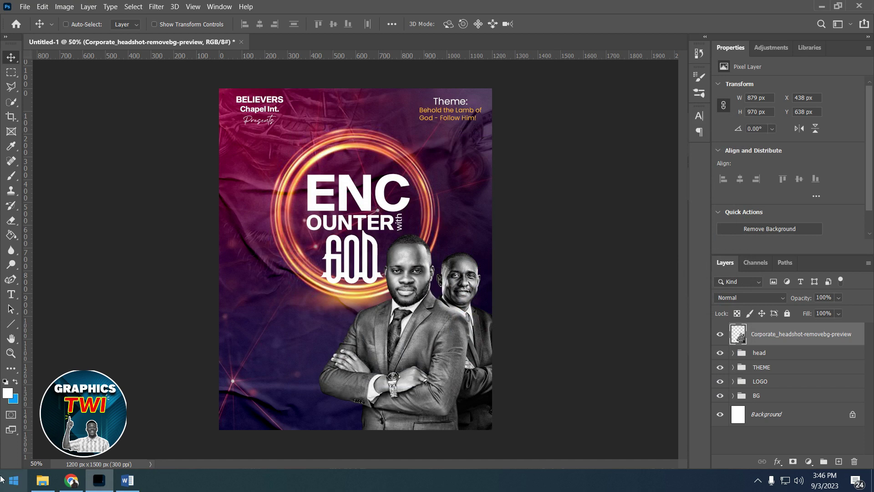
Place the Light glow image on the right pastor's shoulder in Screen blend mode.
click(45, 483)
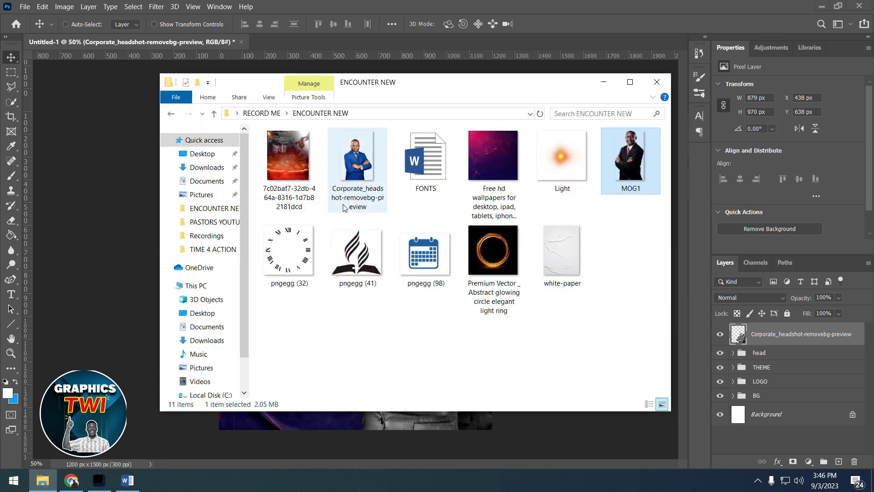
mouse_move(550, 155)
mouse_down()
mouse_move(388, 432)
mouse_move(384, 422)
mouse_up()
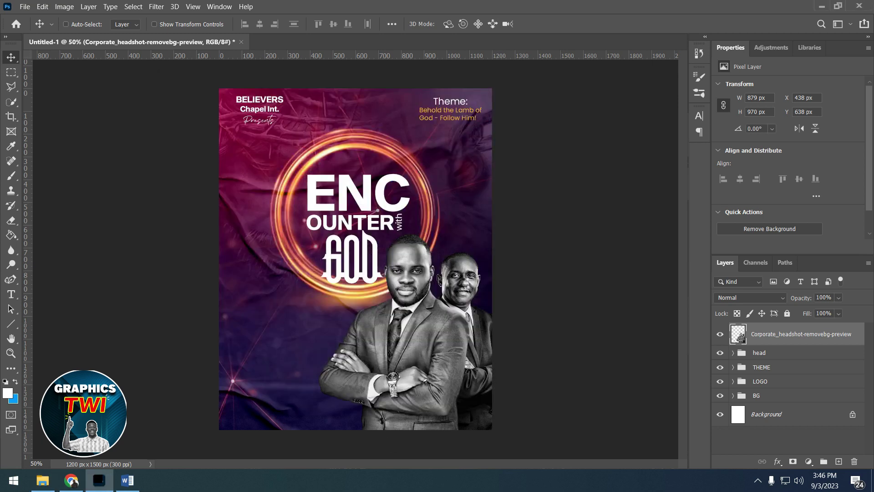
drag(419, 266, 511, 332)
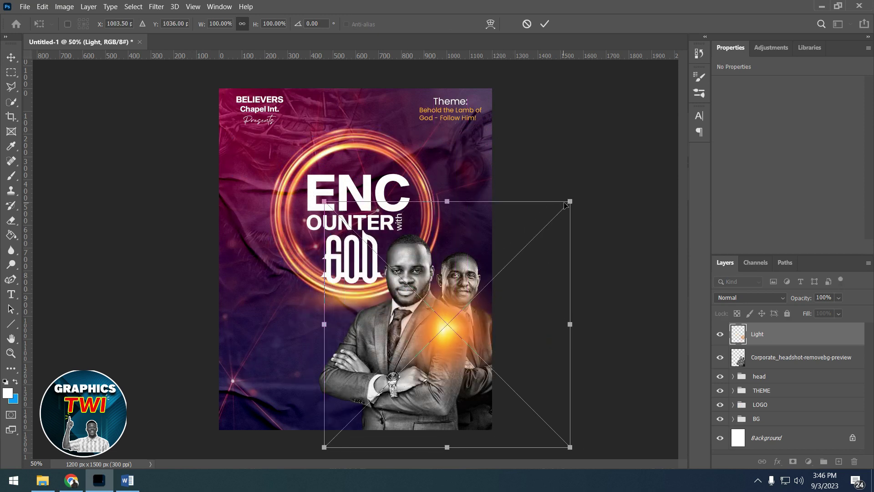
drag(570, 201, 567, 234)
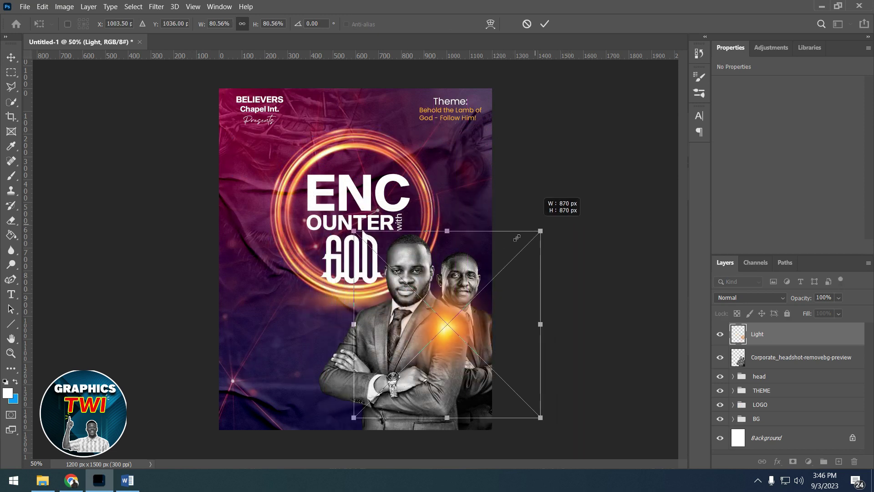
drag(487, 319, 473, 310)
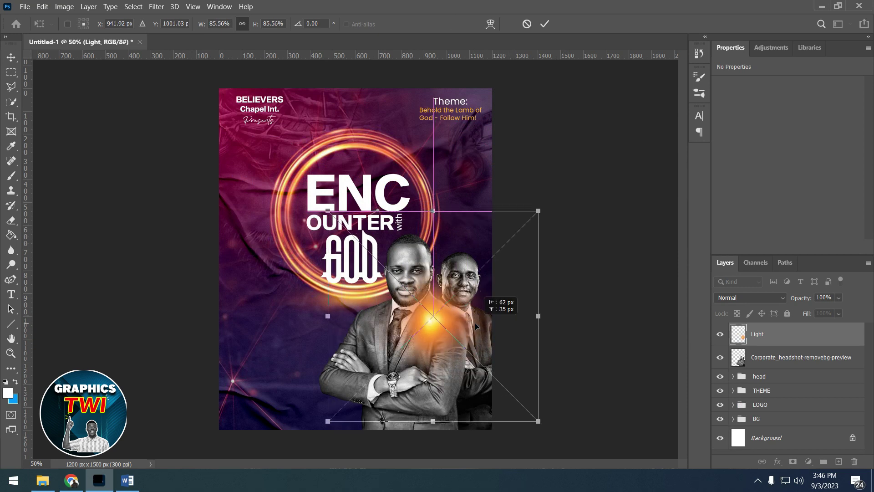
click(546, 23)
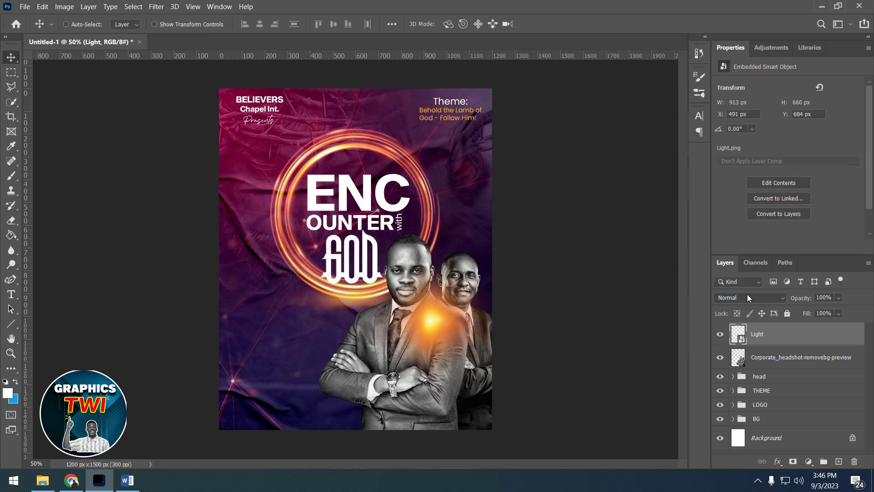
click(747, 294)
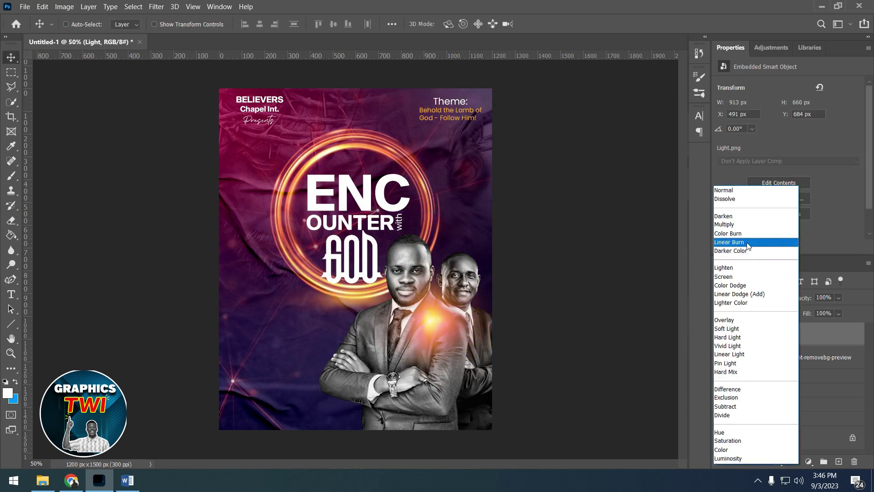
click(728, 276)
drag(446, 318, 449, 310)
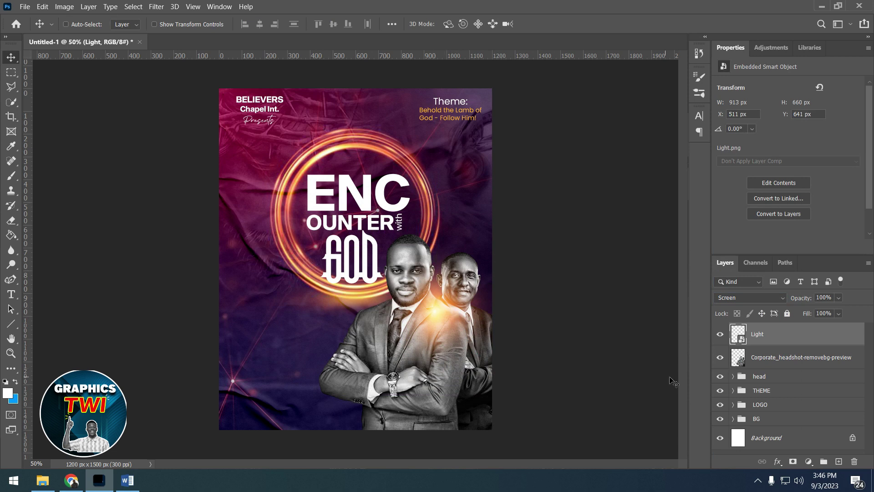
Group the glow and the pastors' photo layer as 'pastors'.
ctrl+click(765, 356)
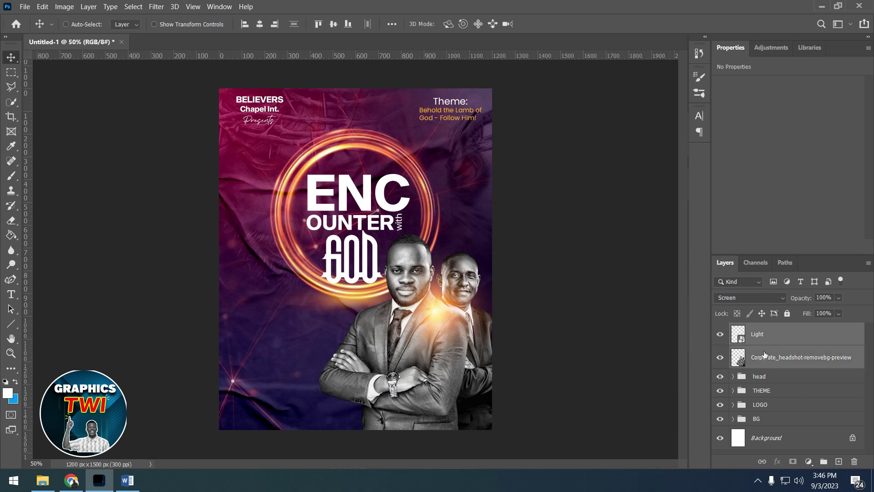
key(ctrl+g)
double_click(760, 330)
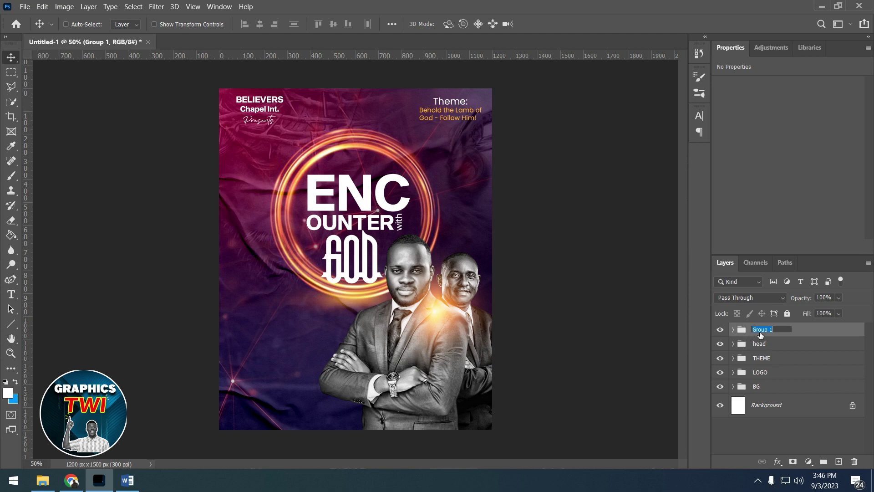
text(p)
key(Return)
click(788, 347)
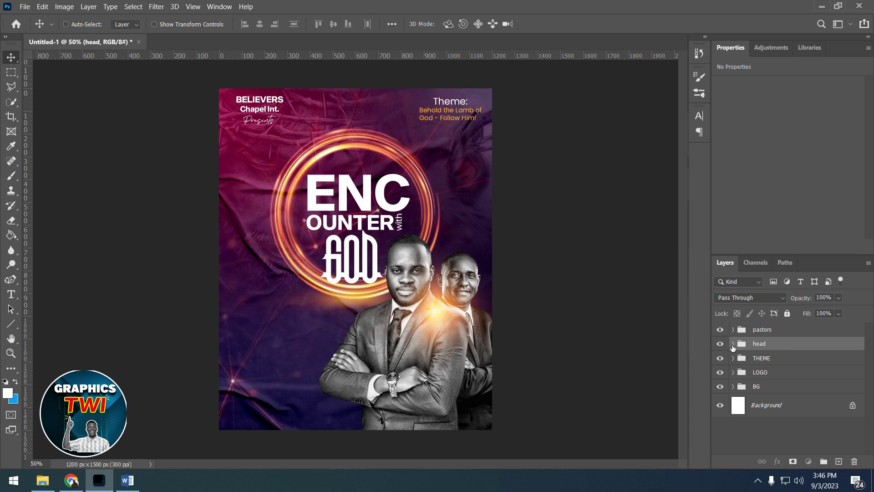
Place the church logo pngegg (41) into the head group, scaled small above ENC.
click(733, 344)
click(769, 364)
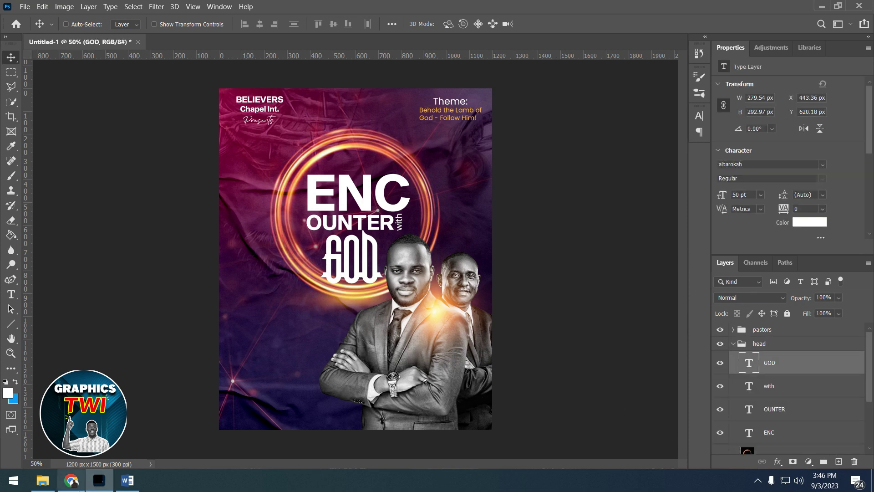
click(43, 480)
click(357, 255)
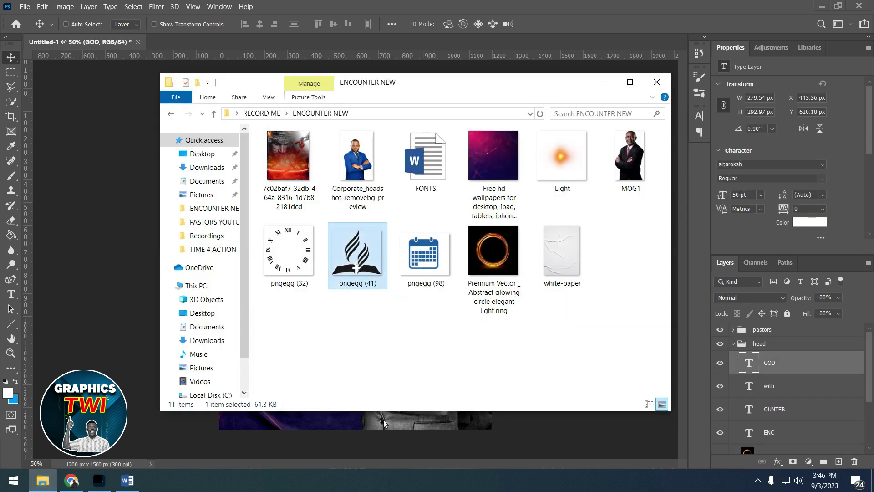
click(382, 426)
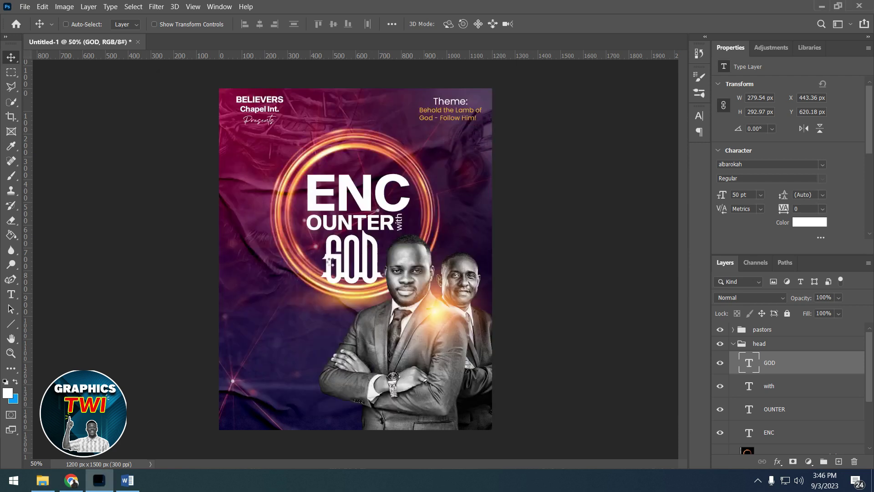
drag(381, 426, 355, 259)
drag(493, 134, 320, 292)
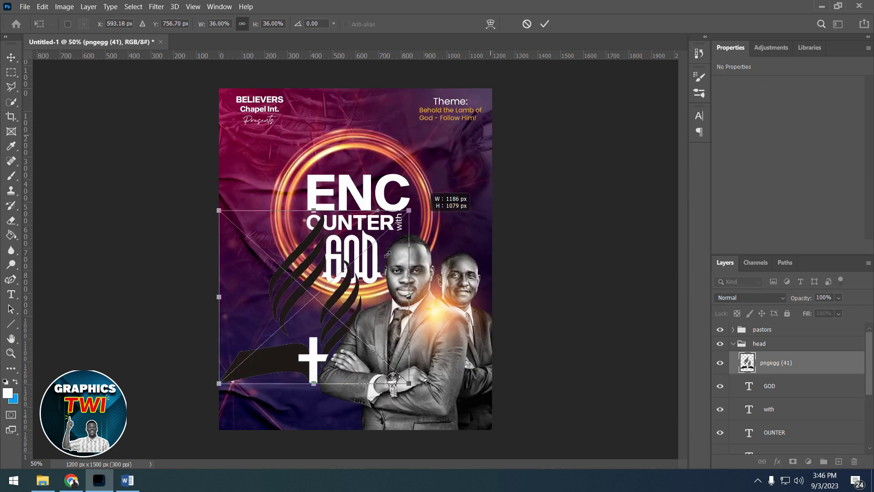
drag(301, 344, 388, 137)
drag(409, 78, 387, 97)
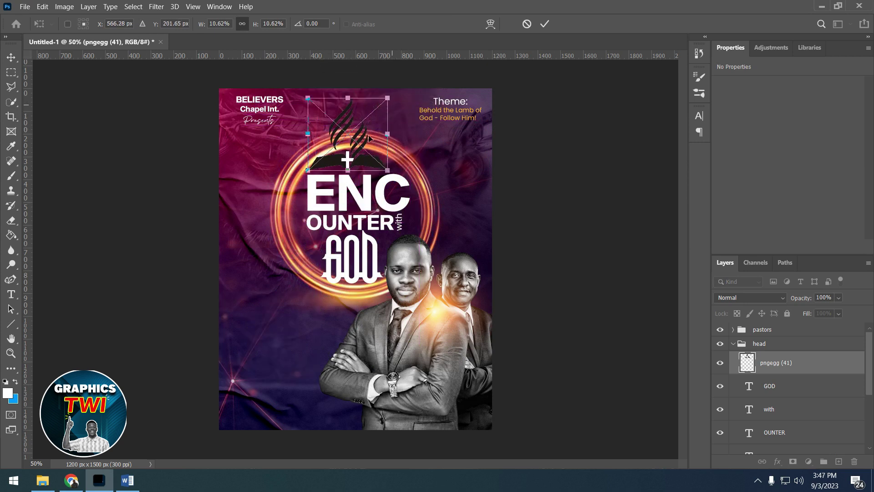
drag(367, 139, 371, 140)
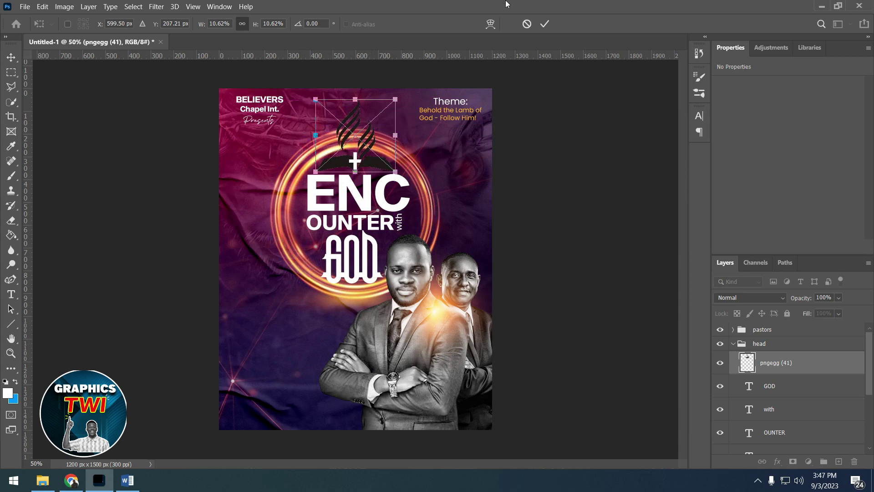
click(545, 23)
Centre the logo horizontally on the canvas using Align Horizontal Centers.
key(ctrl+a)
click(261, 25)
key(ctrl+d)
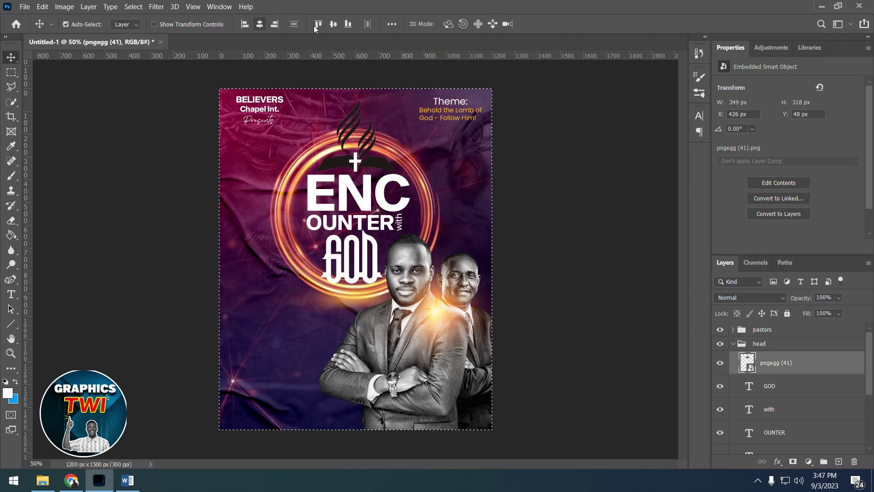
Add a white Color Overlay layer style to the logo.
double_click(844, 367)
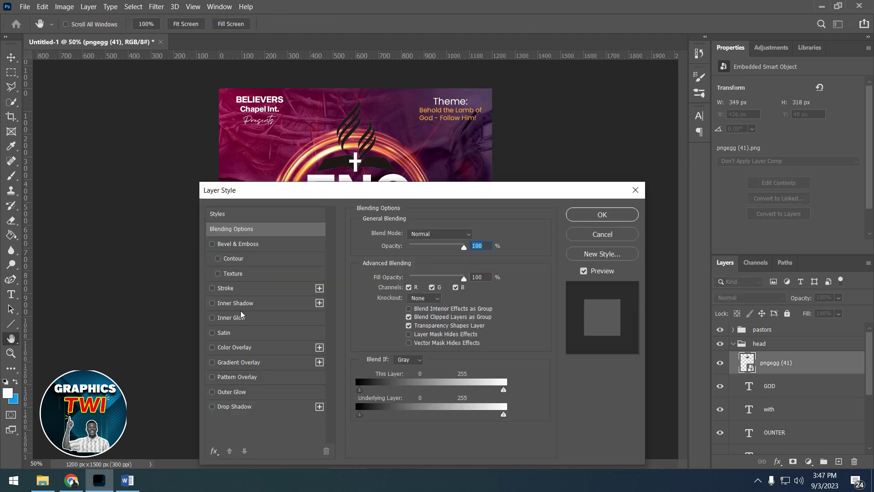
click(242, 348)
click(473, 245)
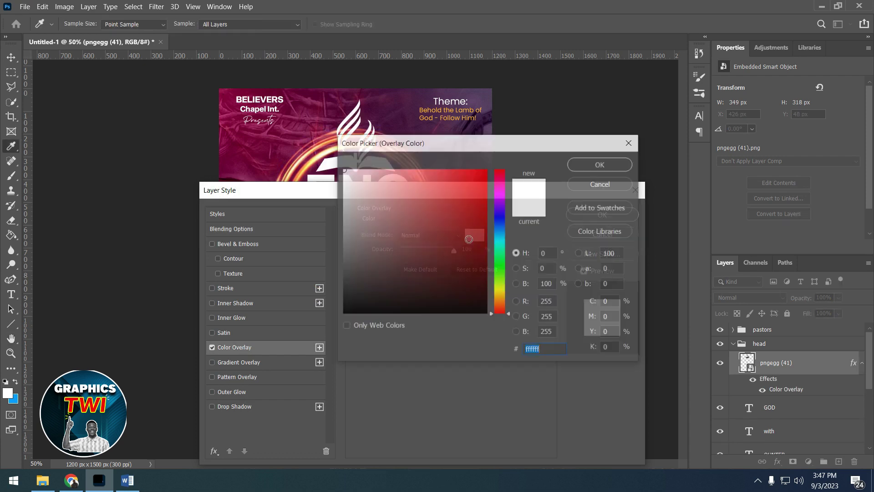
click(618, 170)
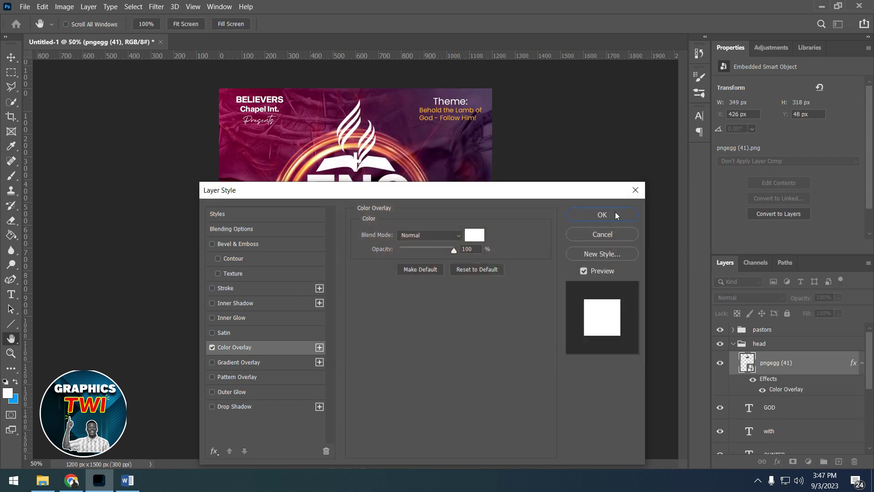
click(601, 215)
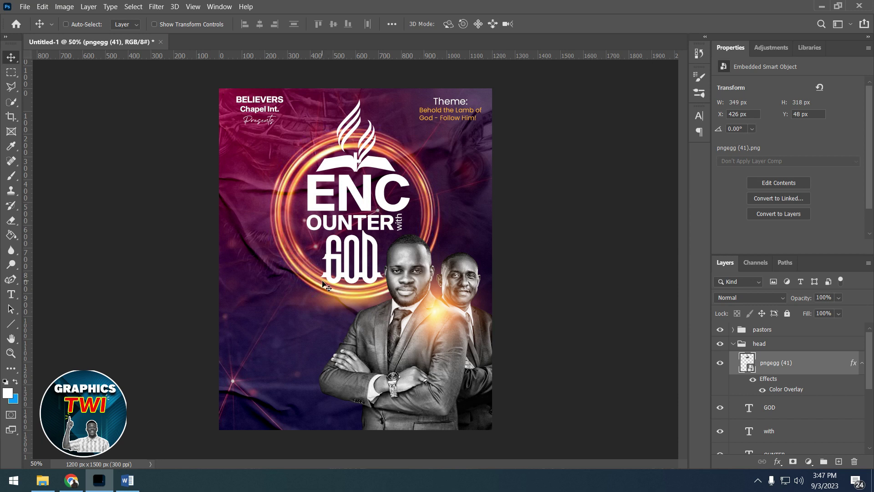
Return to the EXPO Graphics Institute Facebook page and open its red admissions cover photo.
click(42, 480)
click(71, 480)
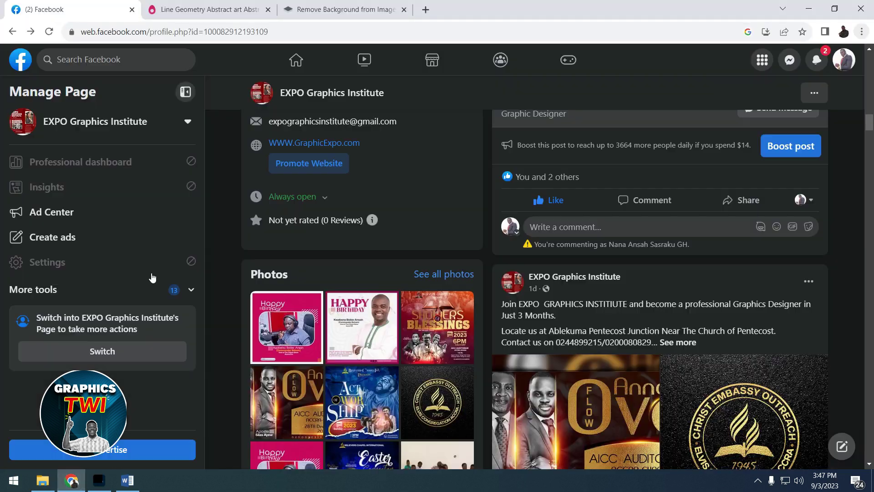
scroll(531, 236, up, 5)
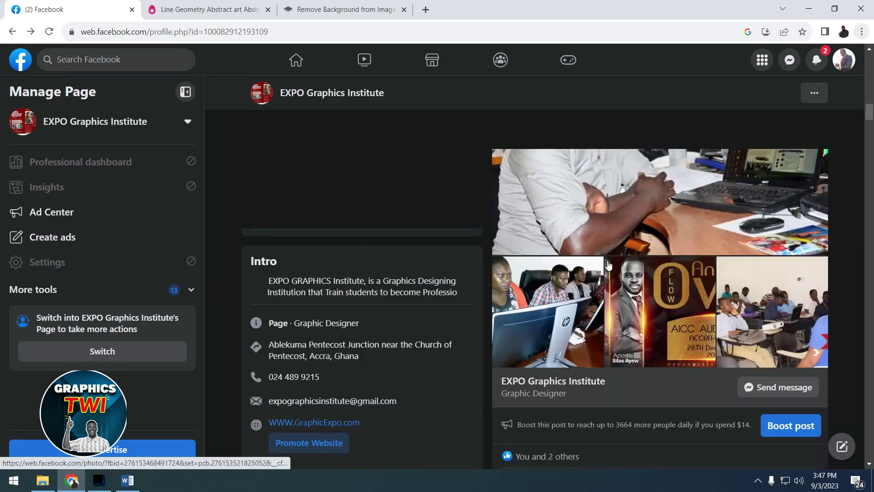
scroll(592, 241, up, 3)
scroll(679, 247, up, 3)
scroll(774, 205, up, 5)
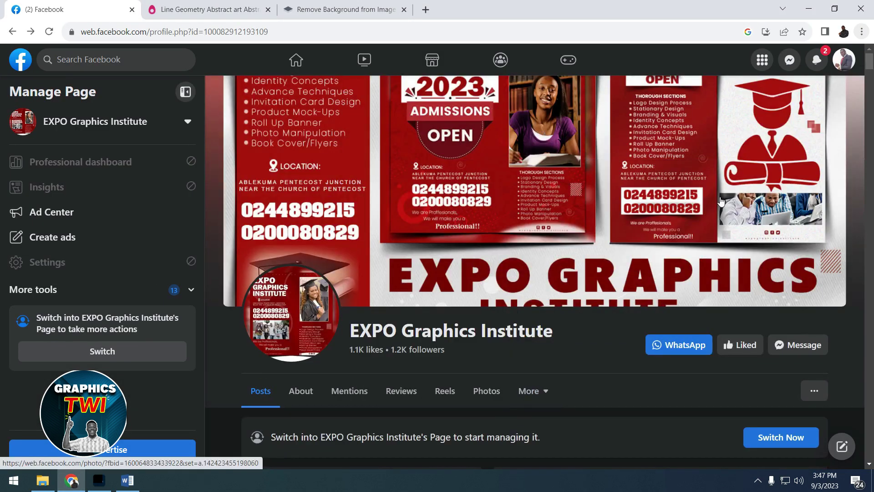
click(556, 282)
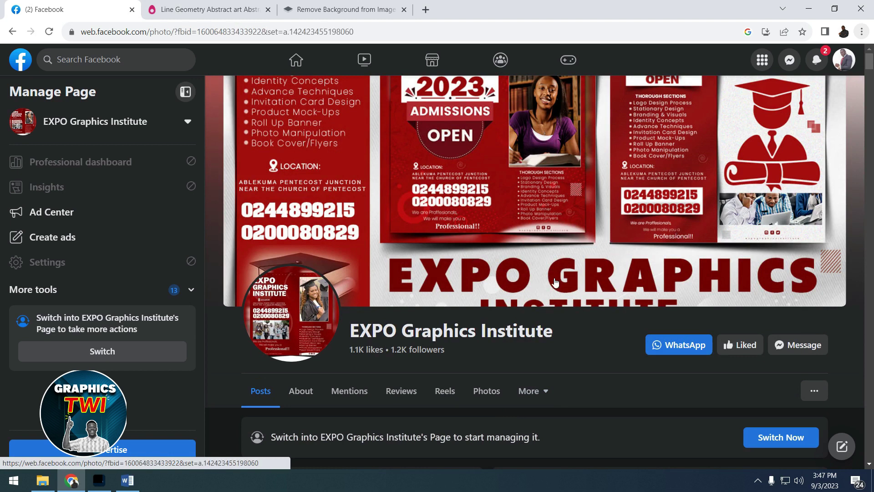
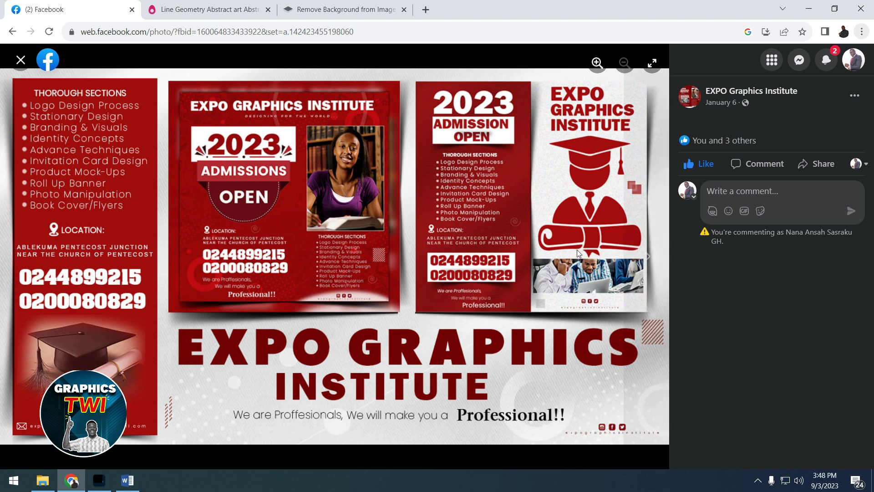
Close the photo viewer and scroll through the EXPO Graphics Institute page's posts.
click(21, 59)
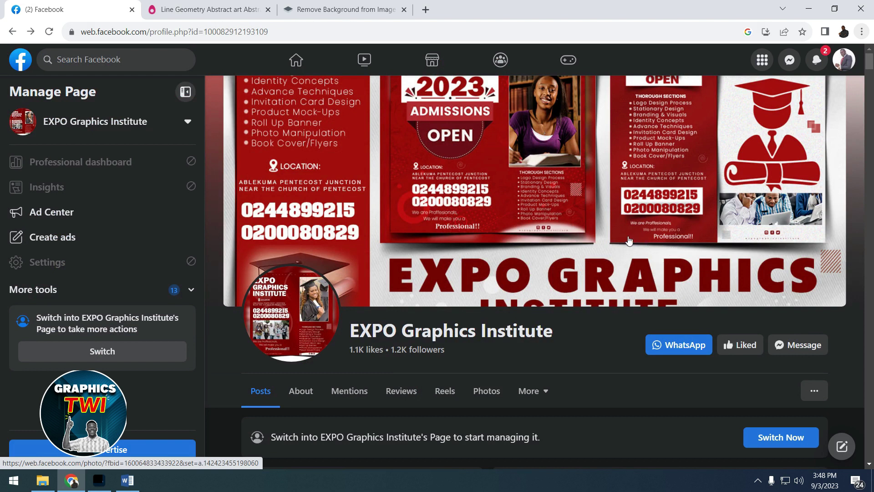
scroll(629, 241, down, 3)
scroll(620, 229, down, 2)
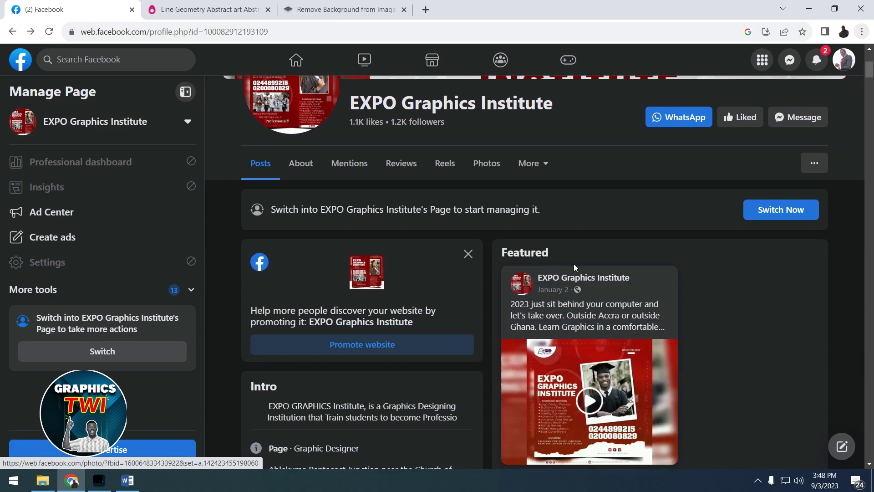
mouse_move(521, 281)
scroll(511, 276, down, 2)
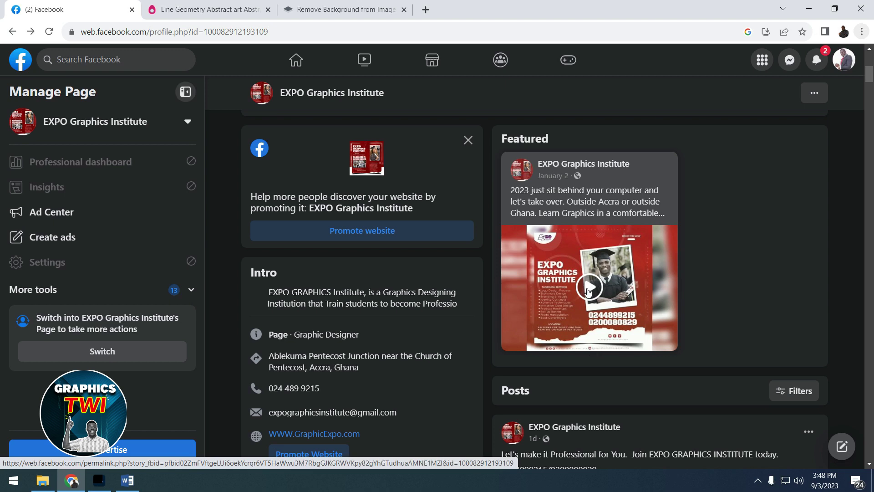
scroll(592, 296, down, 4)
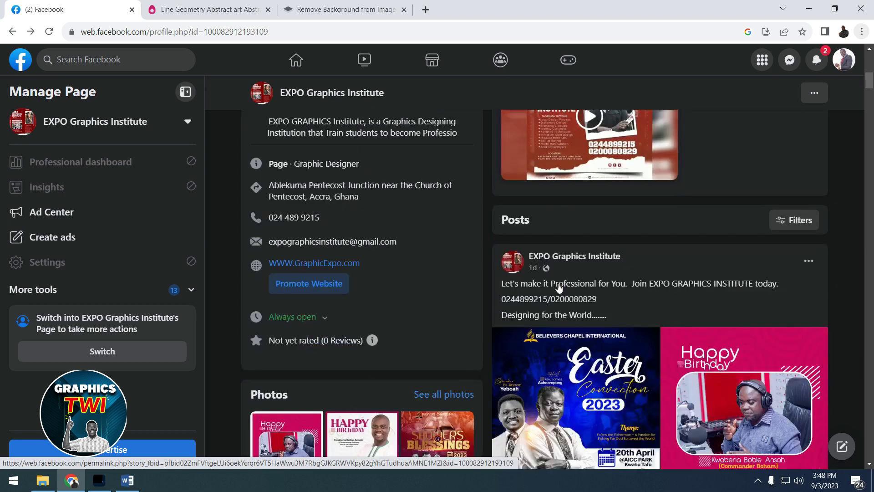
scroll(628, 336, down, 2)
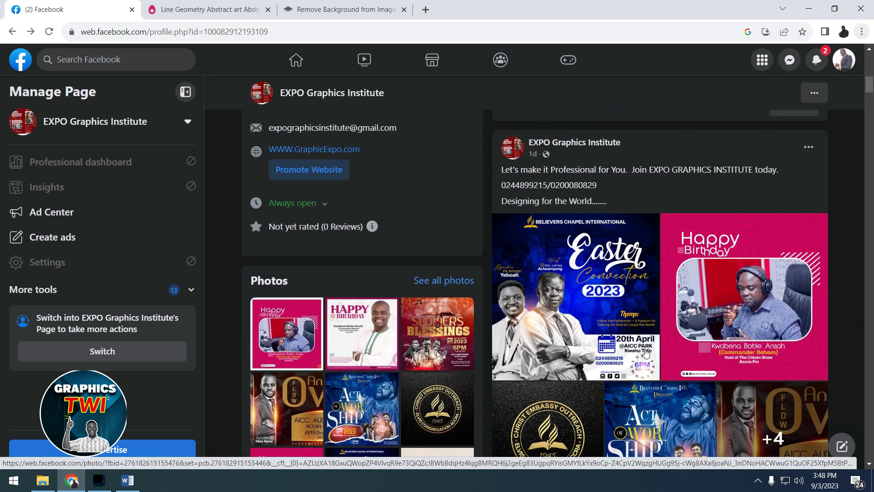
scroll(655, 313, down, 3)
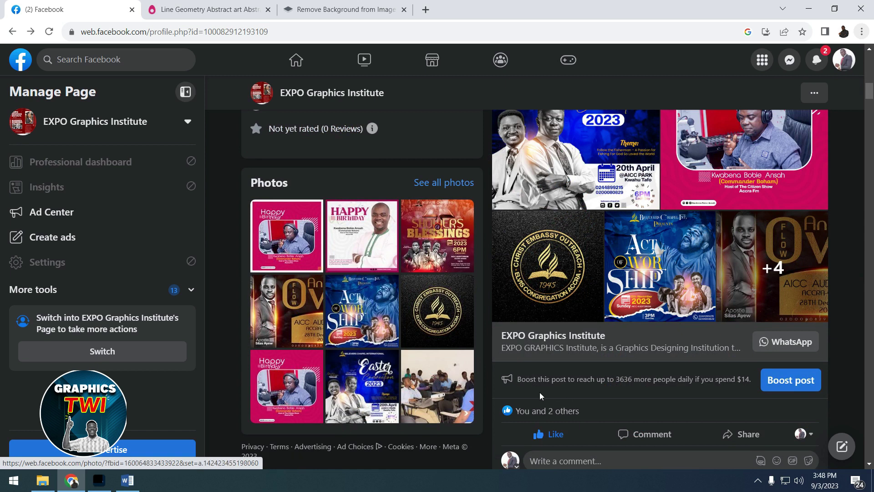
scroll(611, 373, down, 4)
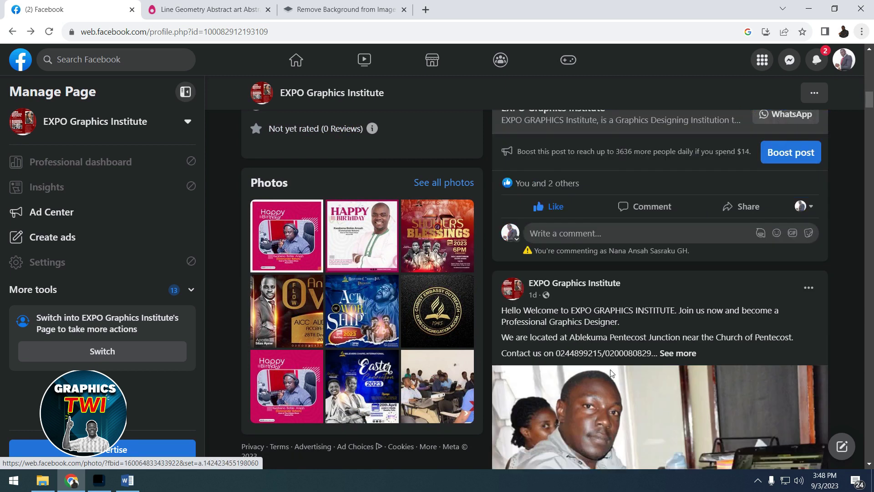
scroll(610, 373, down, 3)
scroll(610, 373, down, 2)
scroll(607, 371, down, 1)
scroll(606, 368, up, 1)
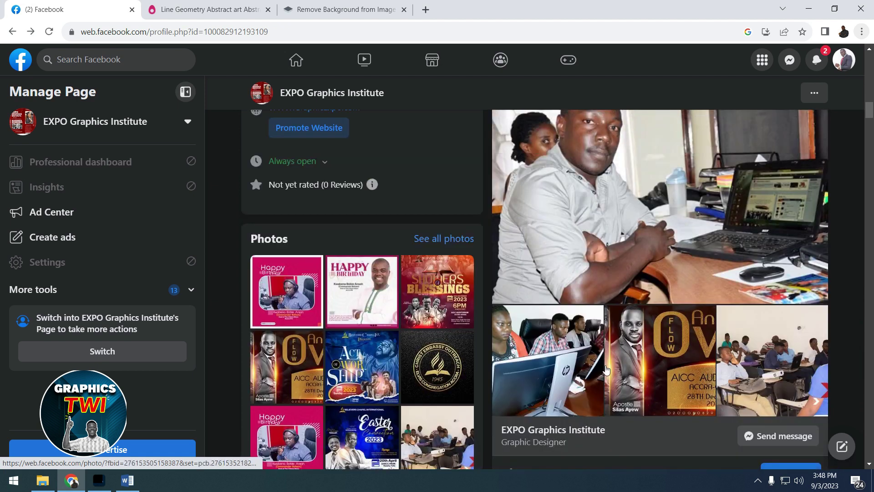
View the Annointed Over flyer photo, scroll further down, then minimize Chrome.
click(606, 369)
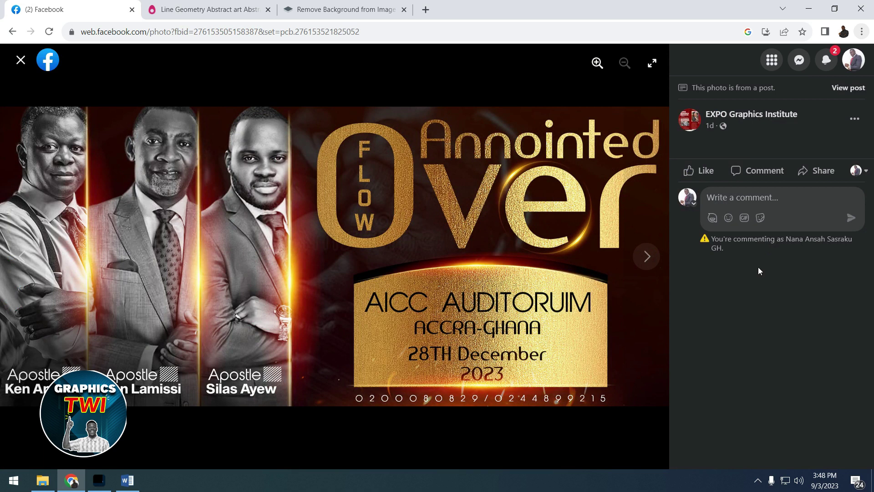
click(20, 59)
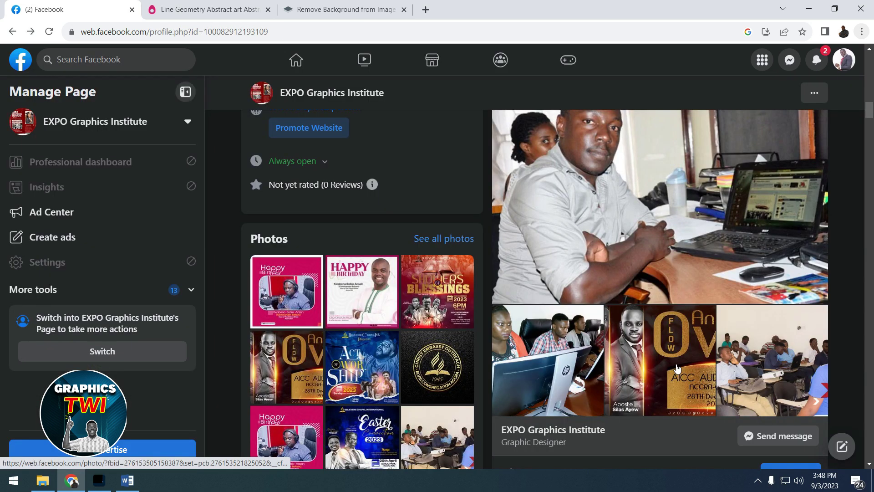
scroll(677, 368, down, 2)
scroll(678, 369, down, 6)
scroll(678, 368, down, 6)
scroll(677, 369, down, 3)
scroll(677, 369, down, 5)
scroll(677, 369, down, 5)
scroll(676, 369, down, 5)
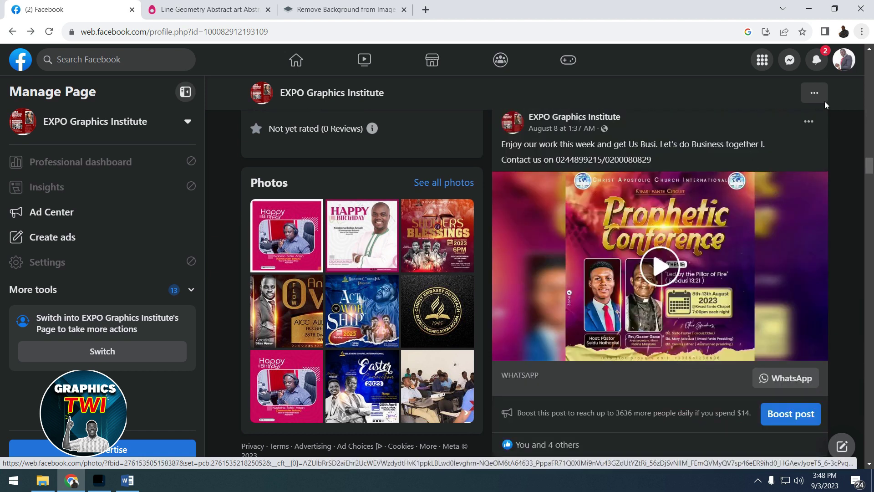
click(808, 9)
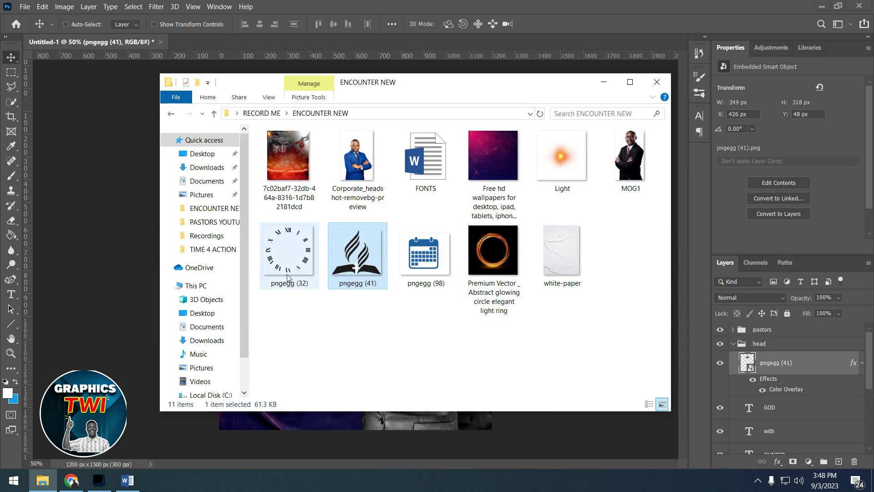
Collapse the head layer group in the flyer and bring back the folder window.
click(603, 82)
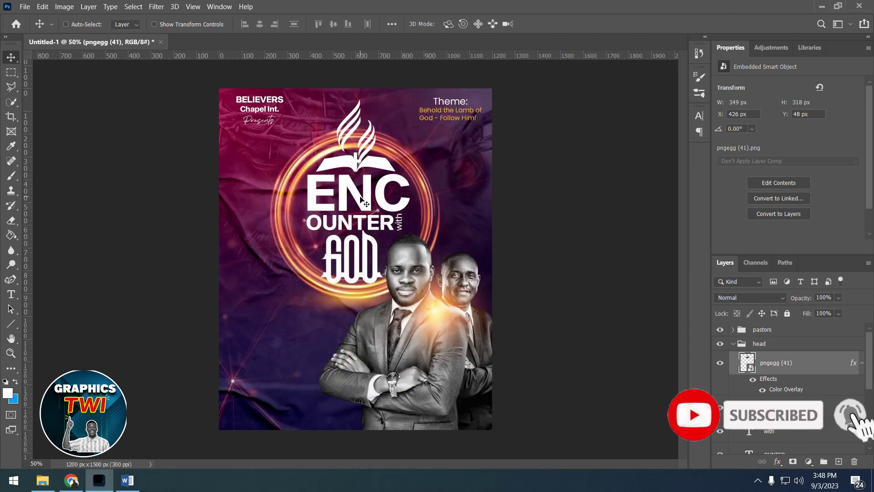
click(733, 344)
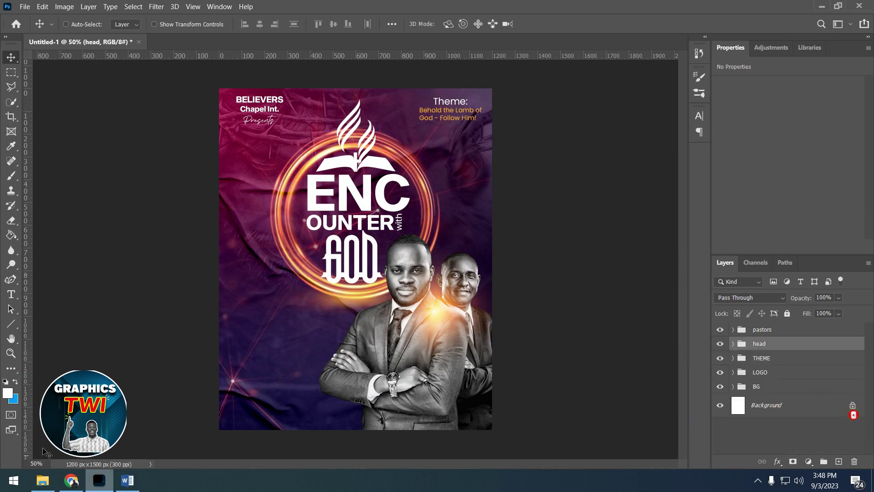
click(42, 480)
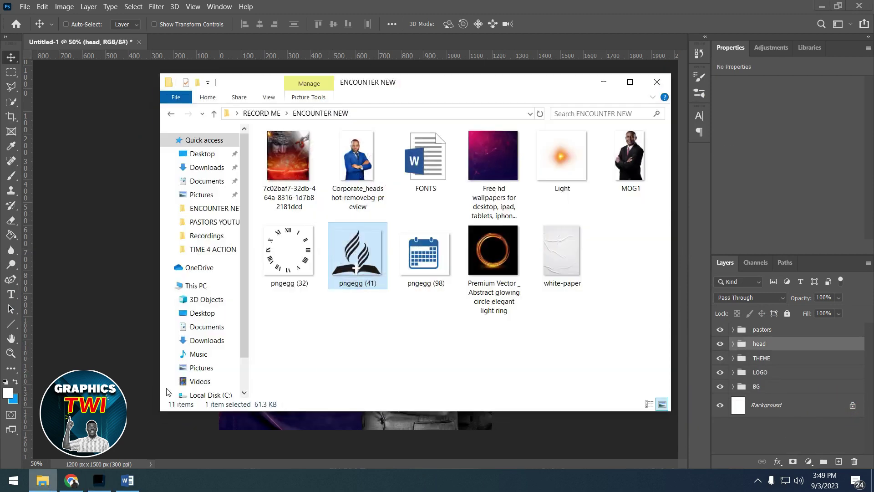
Look inside the JESUS SAVES folder, then return to RECORD ME.
click(171, 113)
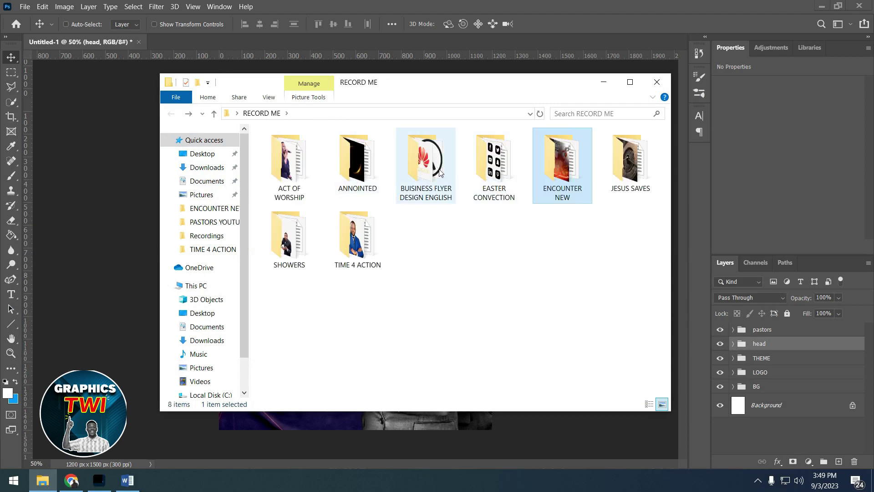
click(620, 174)
double_click(619, 174)
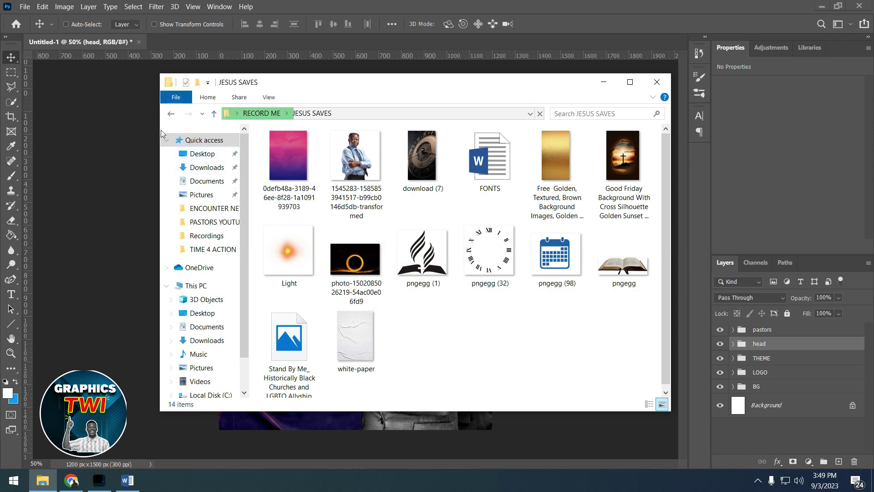
click(171, 113)
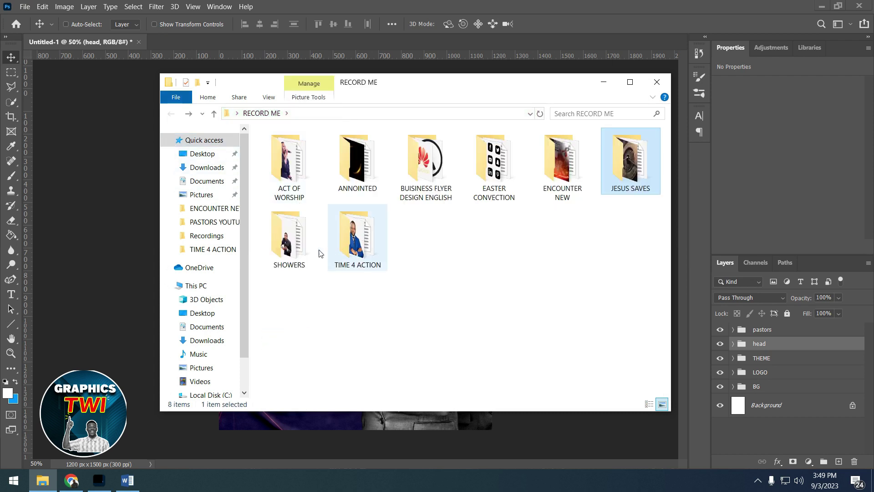
Copy the Particles image from SHOWERS and paste it into ENCOUNTER NEW.
double_click(291, 241)
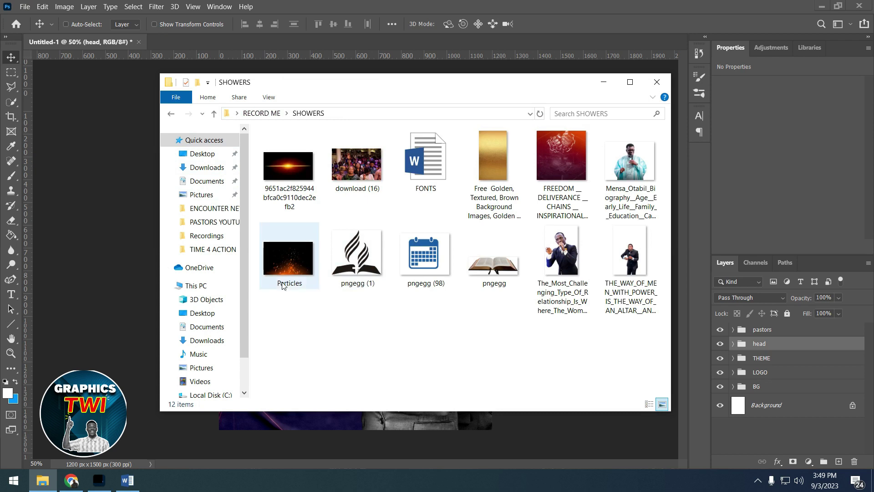
right_click(283, 285)
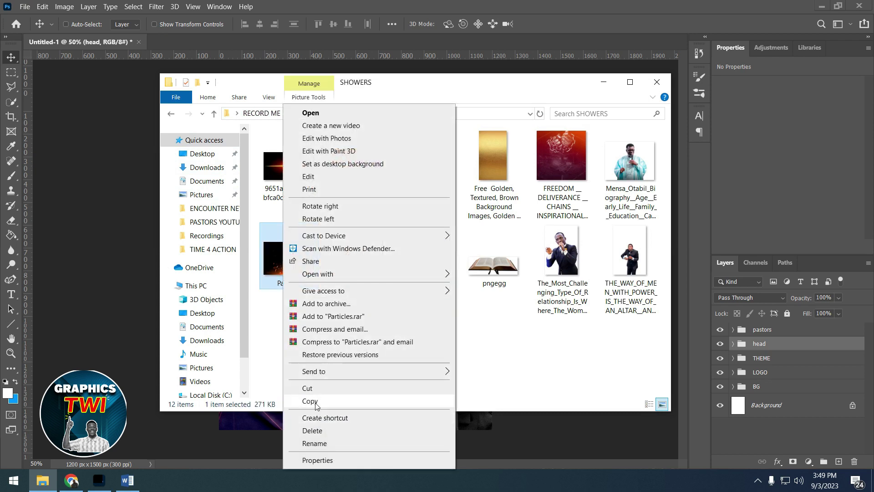
click(316, 403)
click(171, 114)
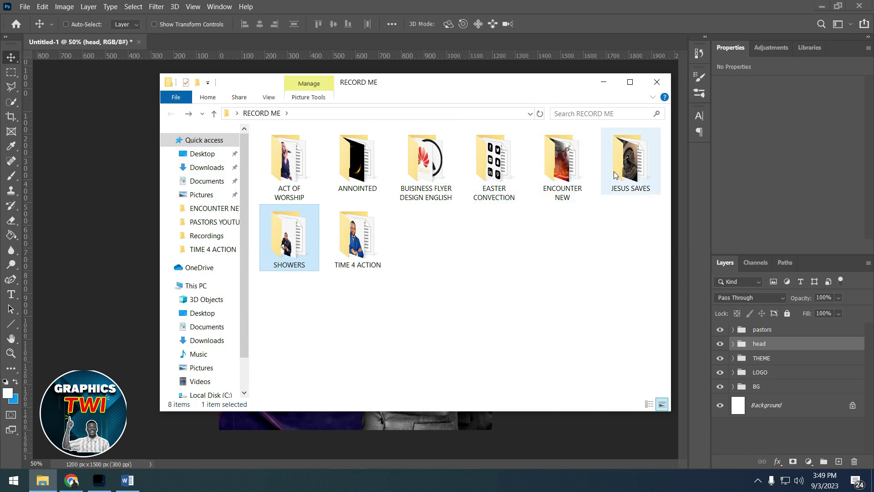
double_click(565, 170)
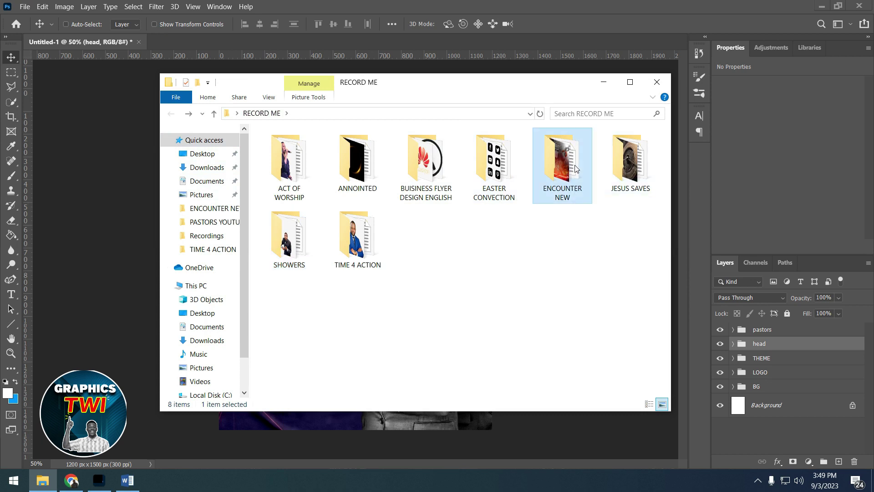
right_click(631, 332)
click(646, 355)
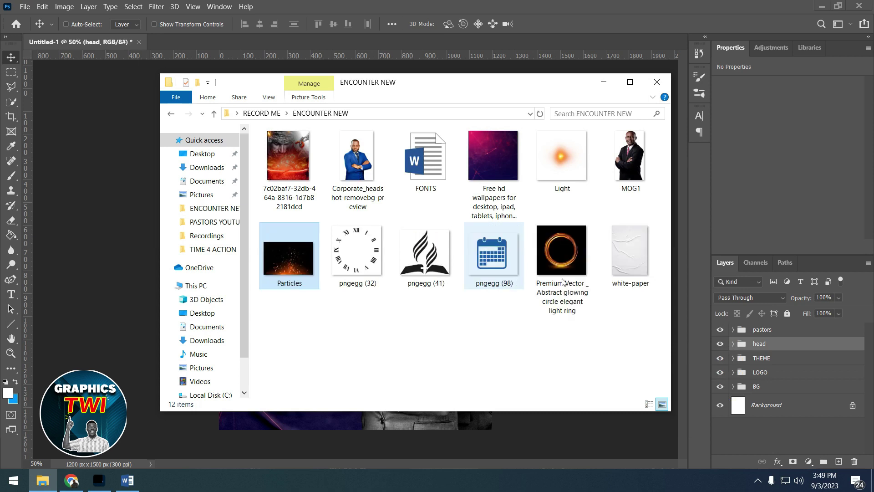
Place the Particles image above the pastors group, shifted toward the lower right.
drag(411, 427, 427, 416)
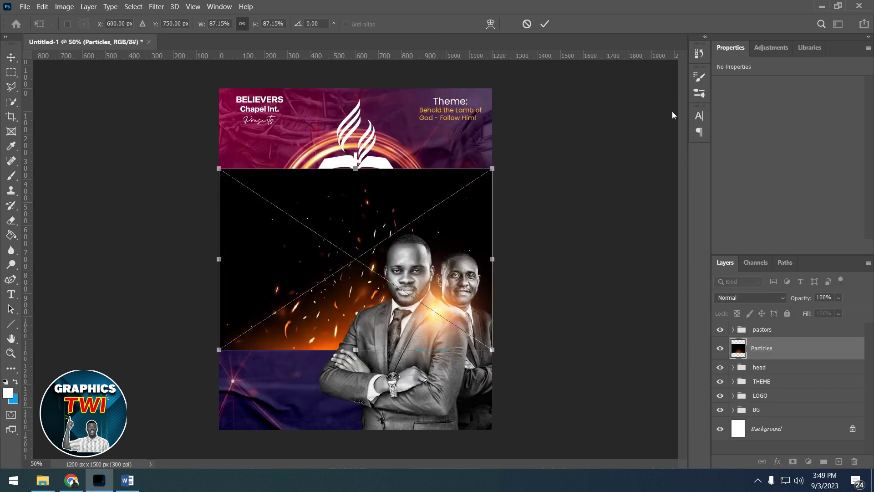
key(Return)
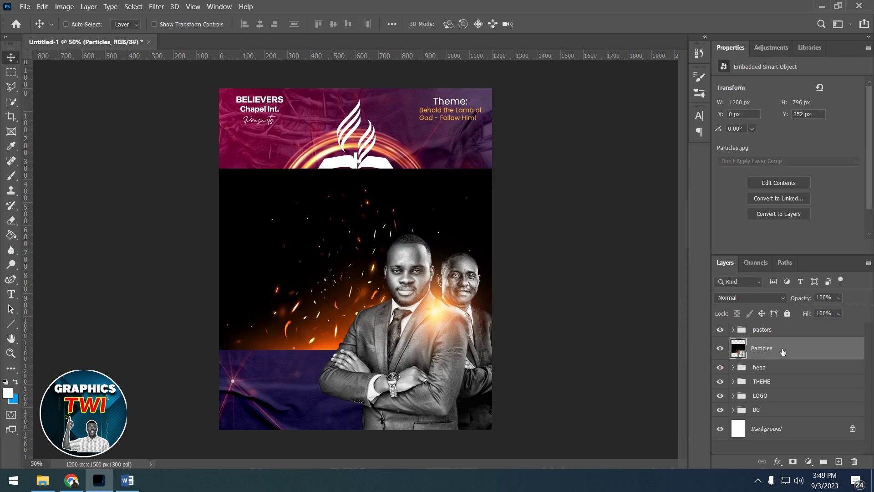
drag(783, 354, 779, 324)
drag(395, 302, 450, 390)
Scale the Particles image to about 69% and move it to the bottom edge.
key(ctrl)
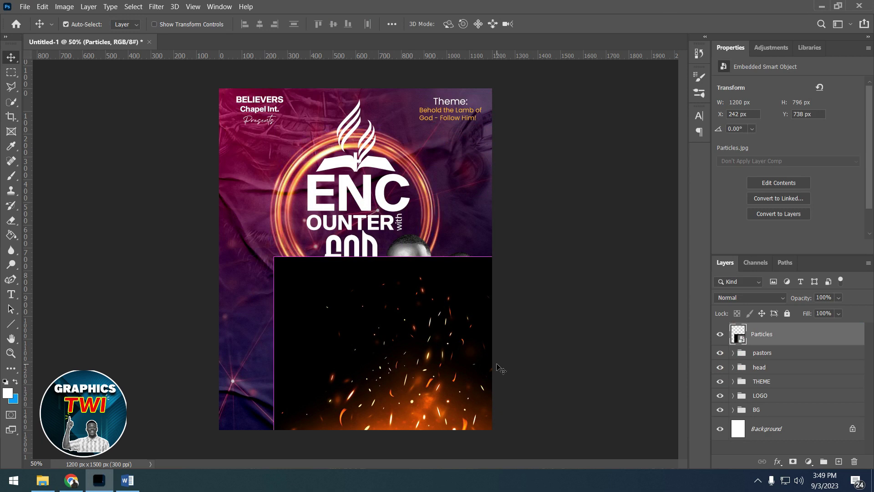
key(ctrl+t)
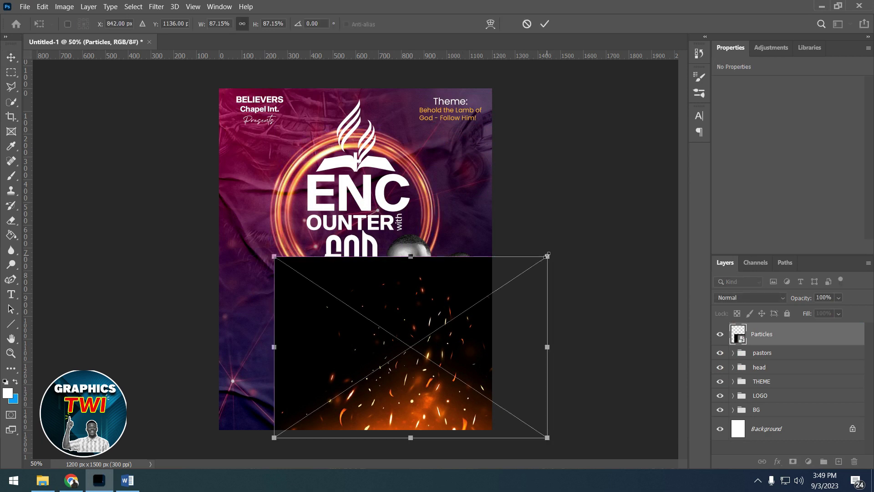
drag(548, 255, 518, 276)
drag(473, 348, 472, 368)
click(546, 24)
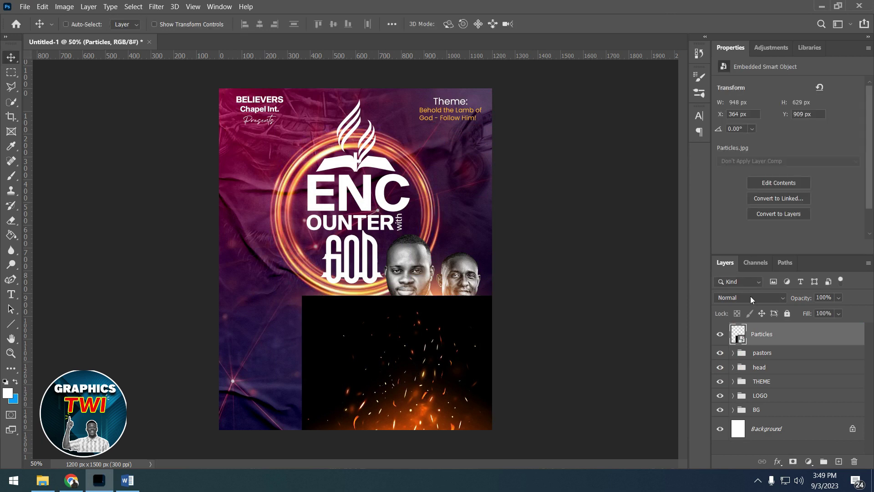
Set the Particles layer to Screen blend mode and nudge the sparks over the pastors.
click(751, 297)
click(742, 277)
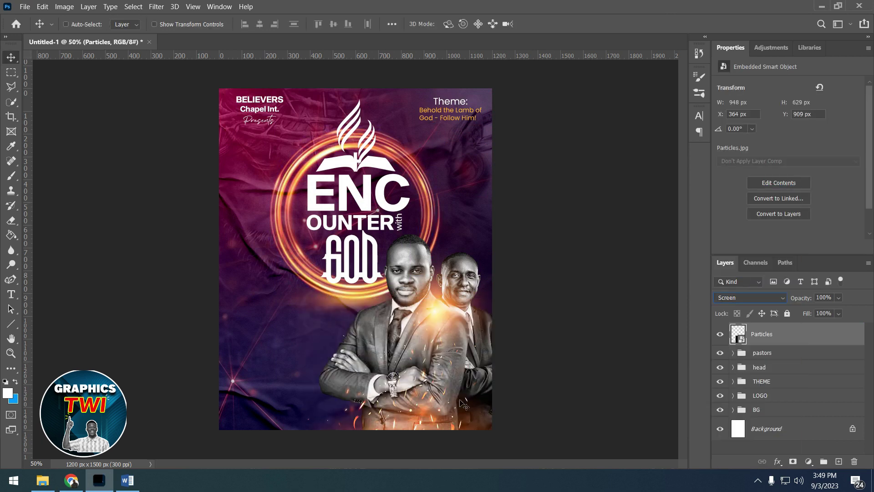
drag(460, 371, 455, 382)
drag(469, 329, 472, 329)
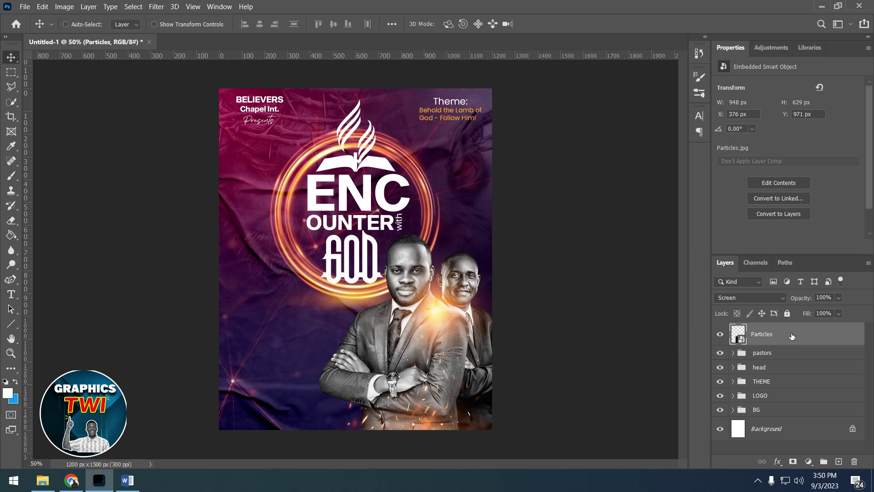
Place the calendar image on the flyer, shrunk toward the lower left.
click(42, 480)
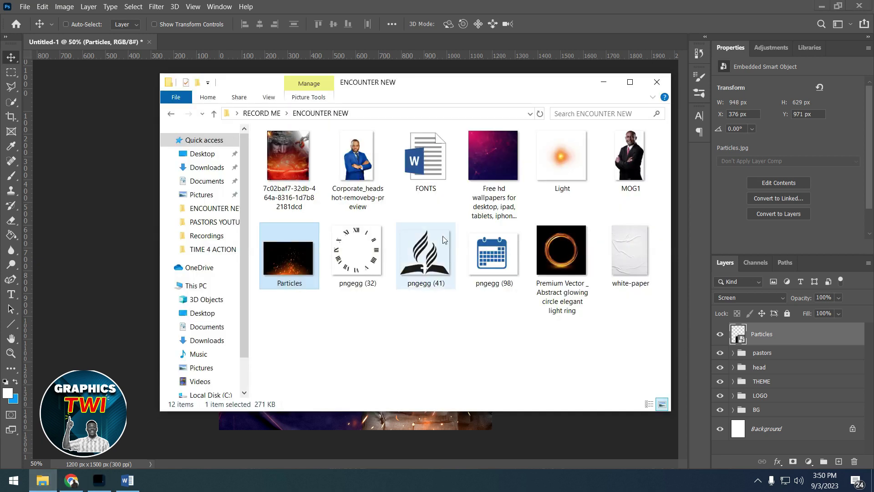
click(383, 423)
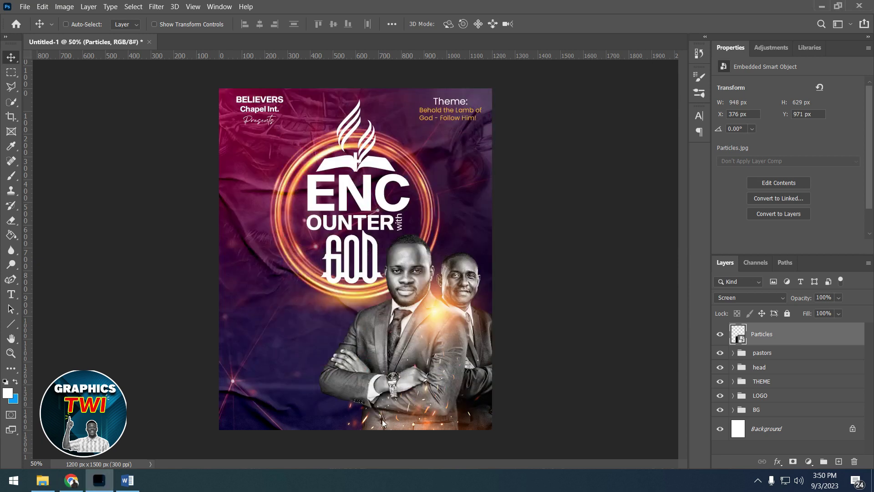
drag(423, 368, 422, 368)
mouse_move(480, 160)
mouse_down()
mouse_move(283, 341)
mouse_move(260, 302)
mouse_up()
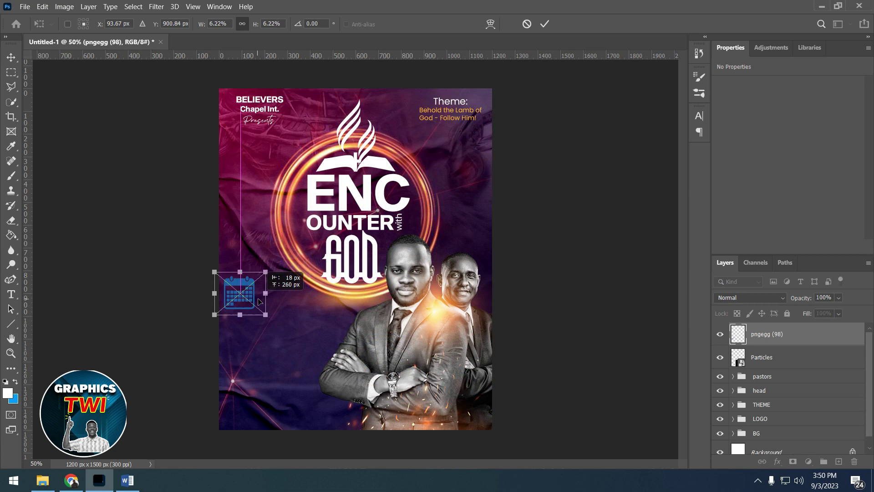
click(544, 24)
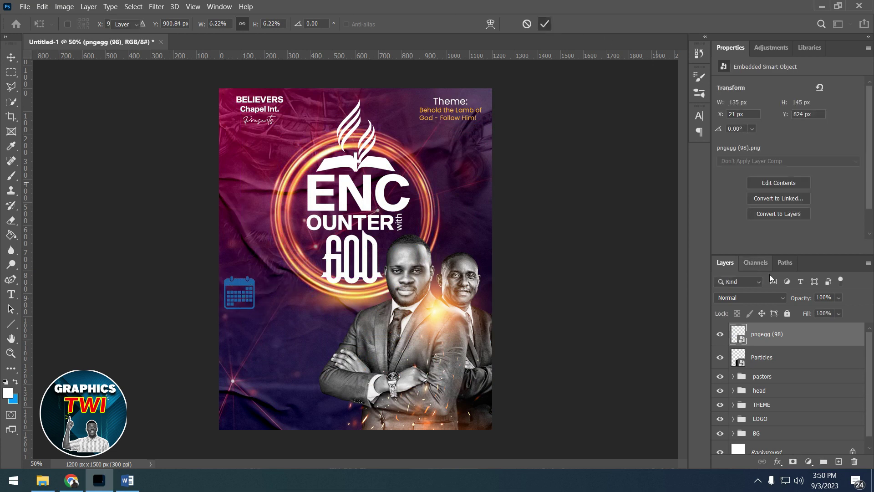
Give the calendar icon a white Color Overlay, shrink it slightly and shift it left.
double_click(840, 336)
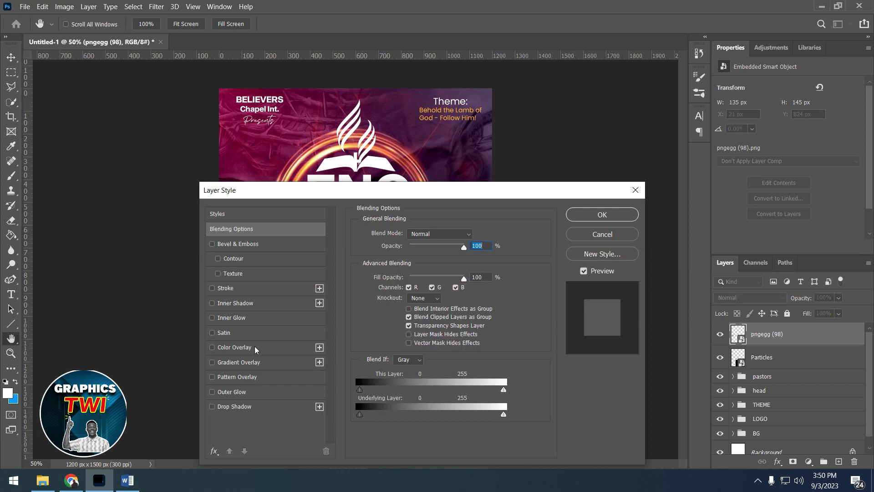
click(234, 348)
click(602, 214)
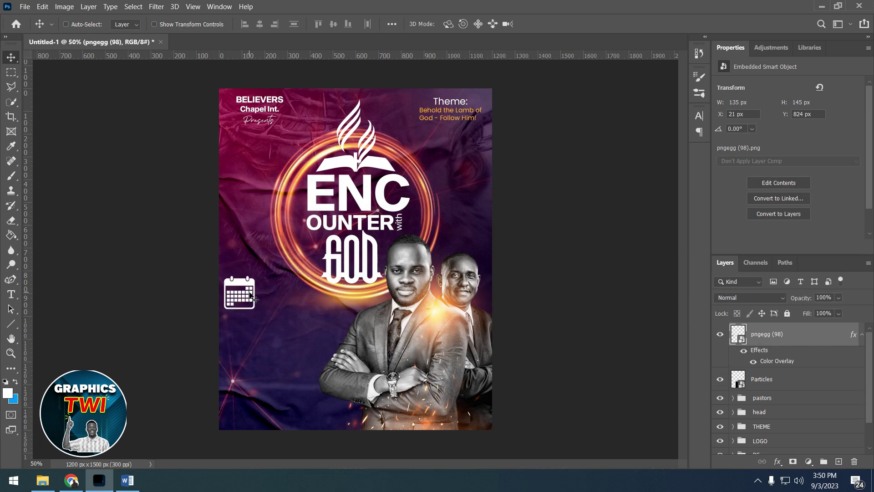
key(ctrl+t)
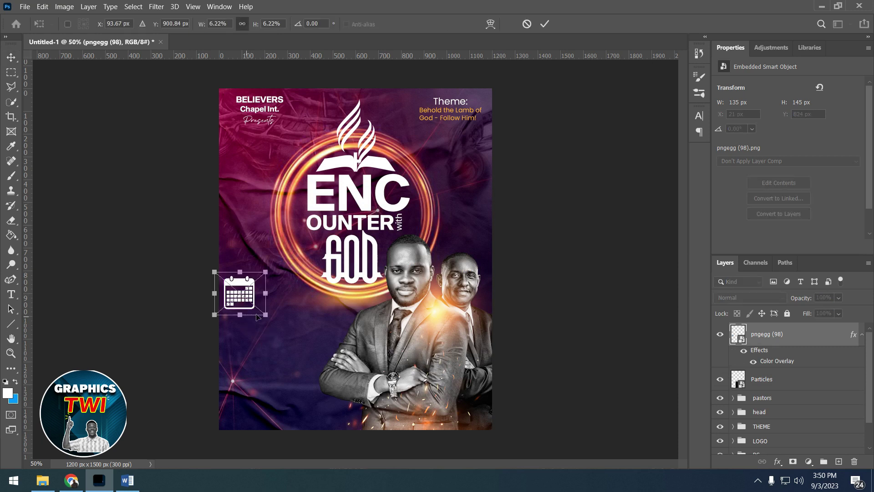
drag(258, 316, 252, 312)
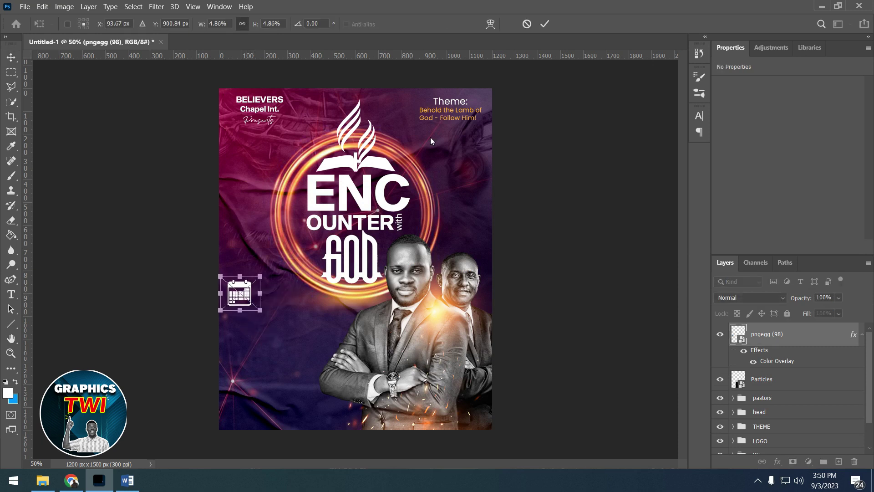
click(545, 26)
drag(236, 294, 233, 299)
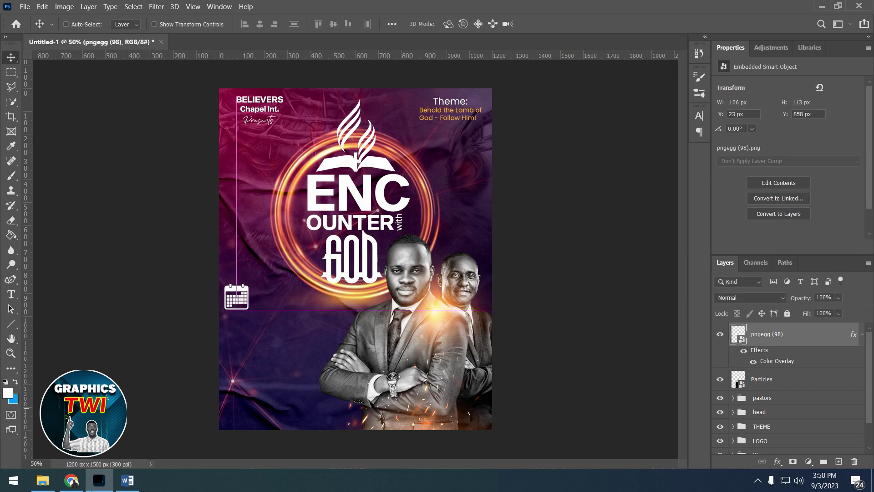
Copy the text 30TH from the Word font notes.
click(127, 480)
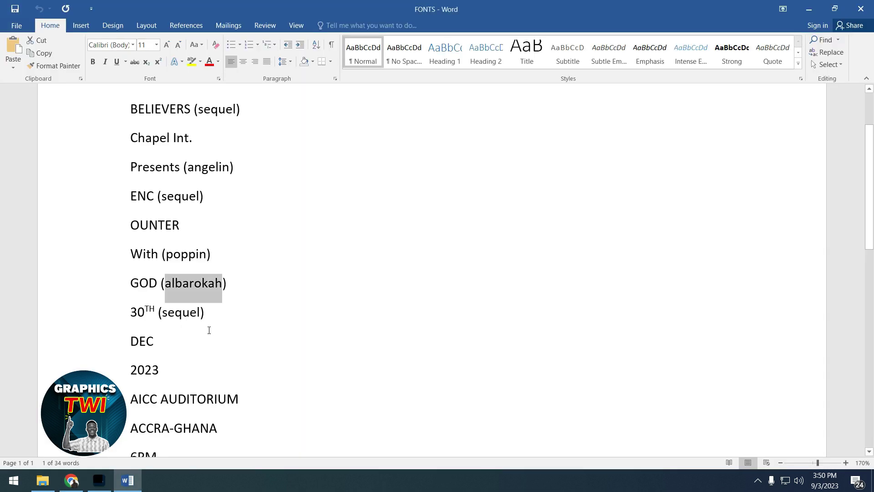
drag(156, 311, 144, 312)
right_click(144, 311)
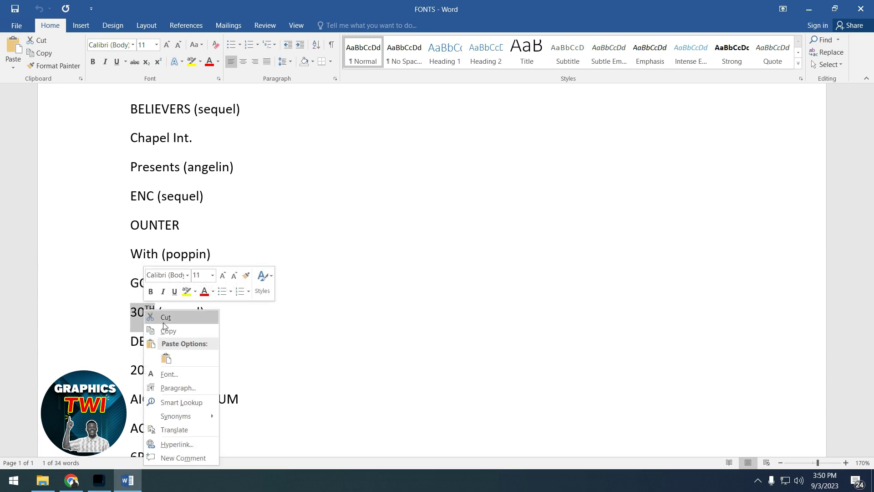
click(167, 331)
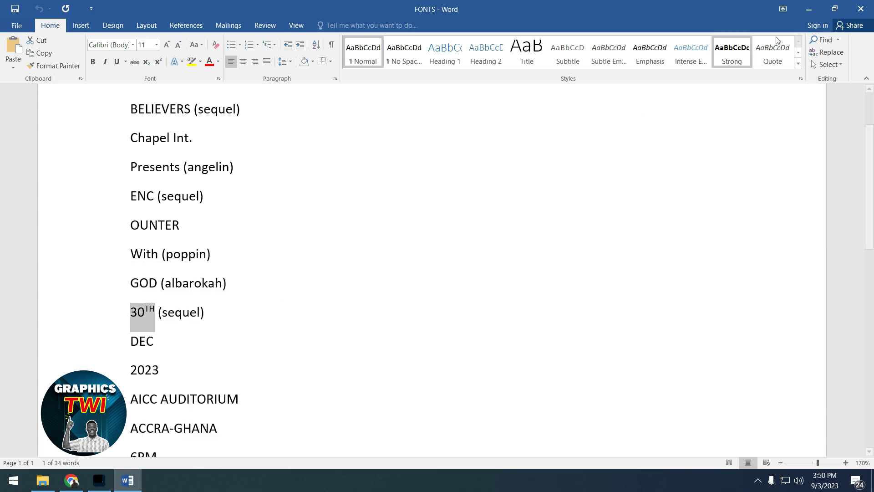
click(806, 10)
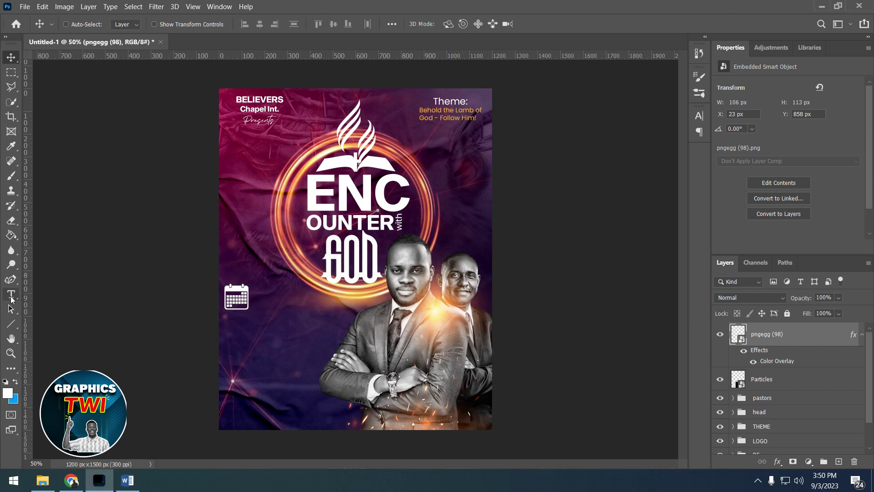
Paste 30TH as a new text layer in Sequel Sans Bold Head.
click(11, 294)
click(251, 353)
key(ctrl+v)
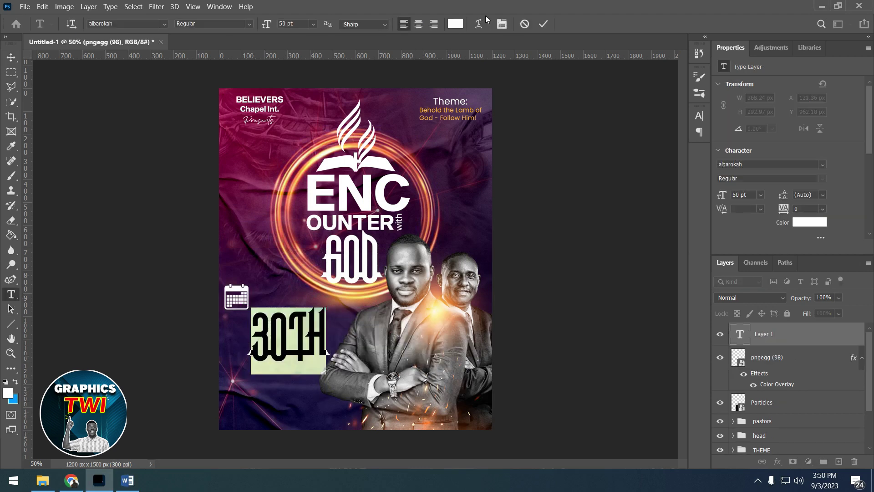
click(502, 24)
click(588, 145)
click(605, 133)
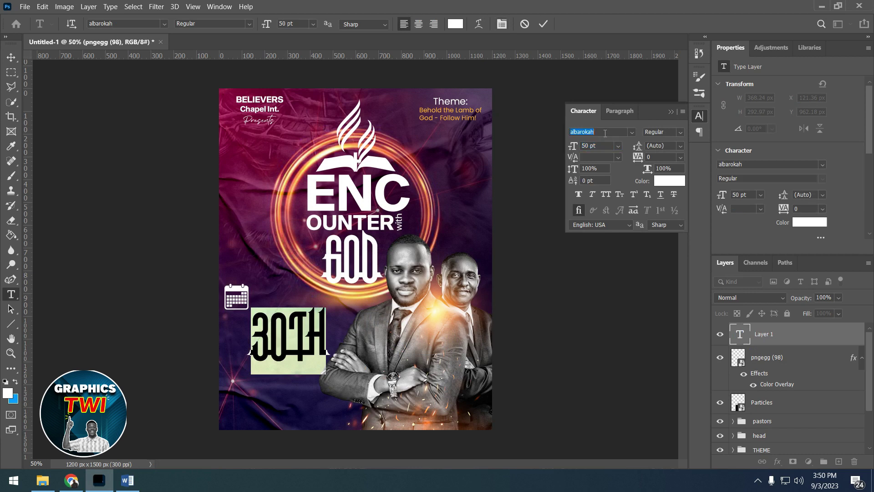
text(arial)
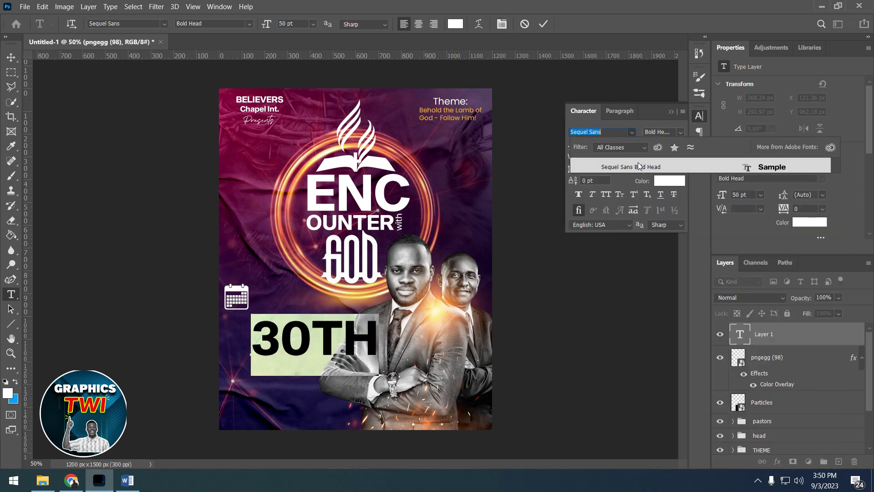
click(599, 164)
Reduce 30TH to 10 pt, commit it, and move it up beside the calendar icon.
key(shift+Down)
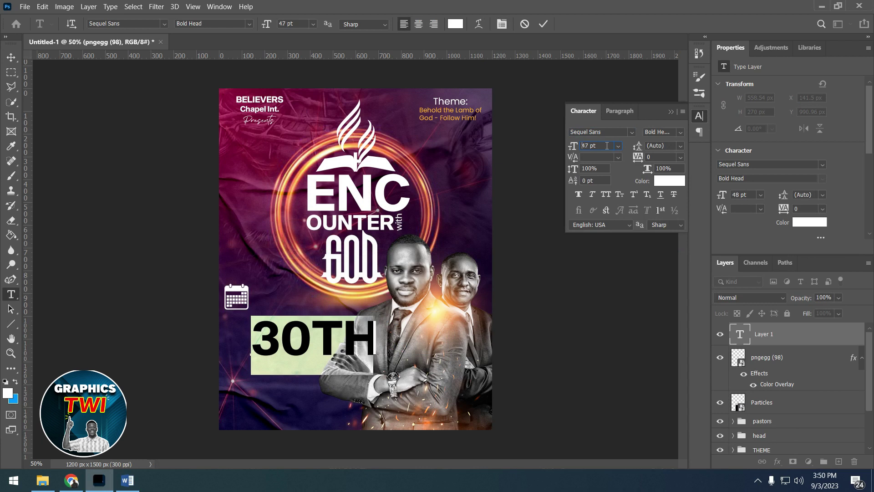
scroll(607, 146, down, 2)
scroll(607, 146, down, 2)
scroll(607, 151, down, 4)
scroll(608, 156, down, 3)
scroll(608, 156, down, 3)
scroll(608, 156, down, 3)
scroll(606, 157, down, 3)
scroll(606, 159, down, 3)
scroll(606, 159, down, 2)
scroll(606, 159, down, 1)
scroll(605, 159, down, 2)
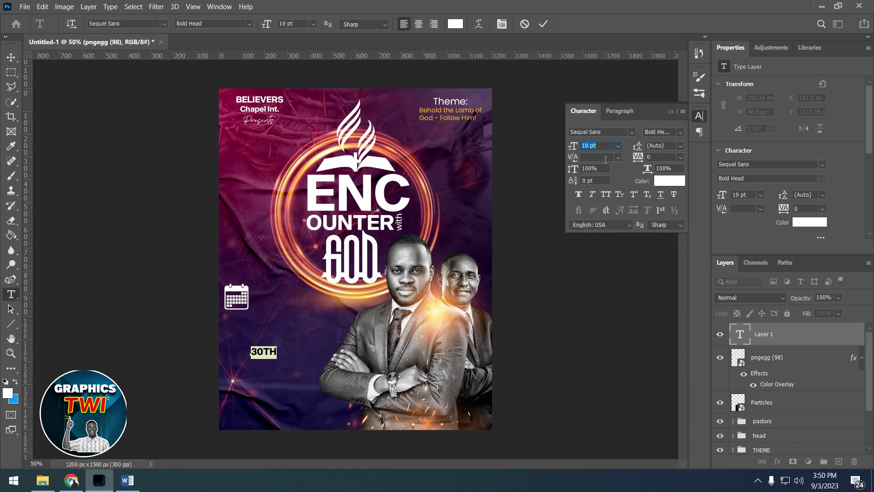
click(543, 24)
click(12, 60)
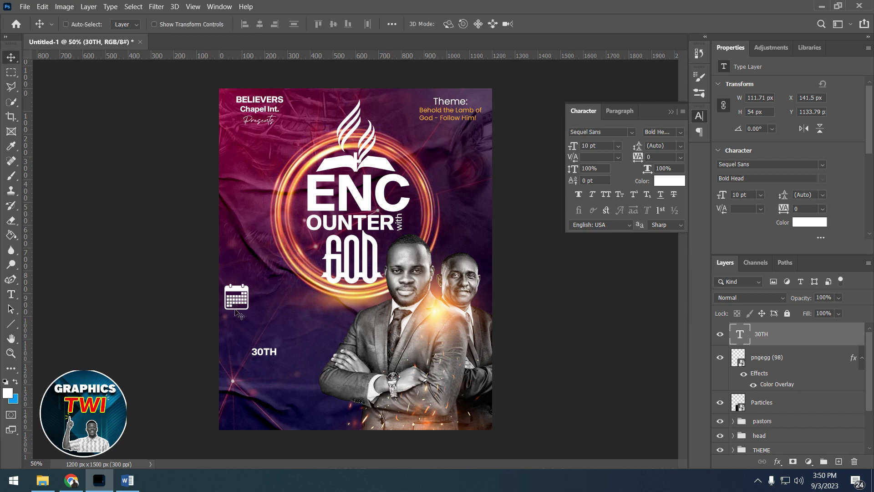
drag(272, 355, 271, 298)
key(Up)
key(Up)
key(Up)
key(Up)
key(Up)
key(Up)
key(Up)
key(Up)
key(Up)
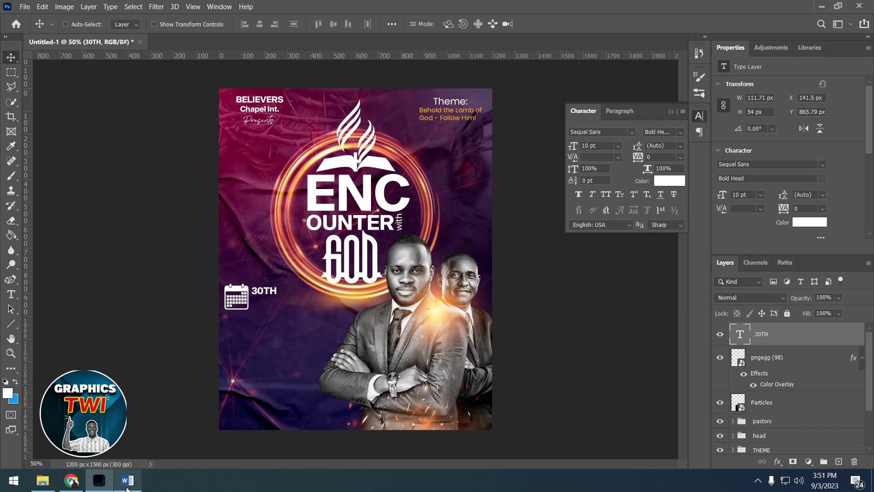
Copy the word DEC from the Word font notes.
click(127, 480)
double_click(134, 343)
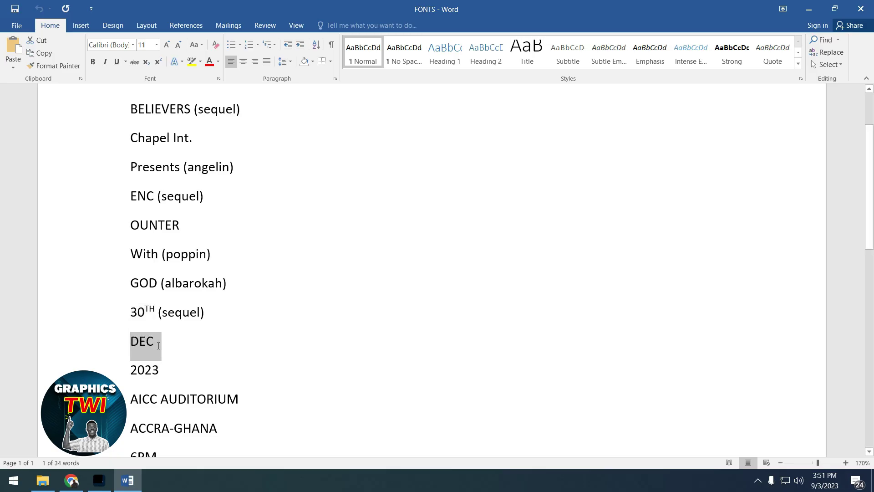
right_click(147, 342)
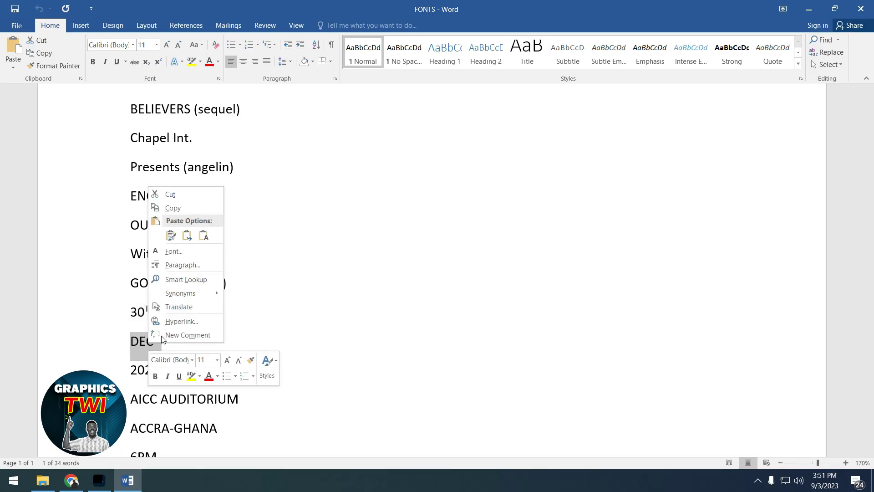
click(180, 208)
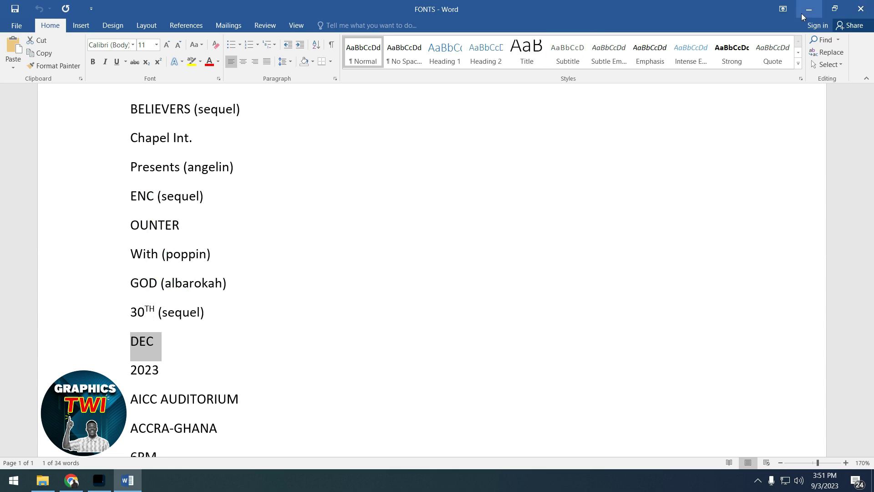
click(809, 9)
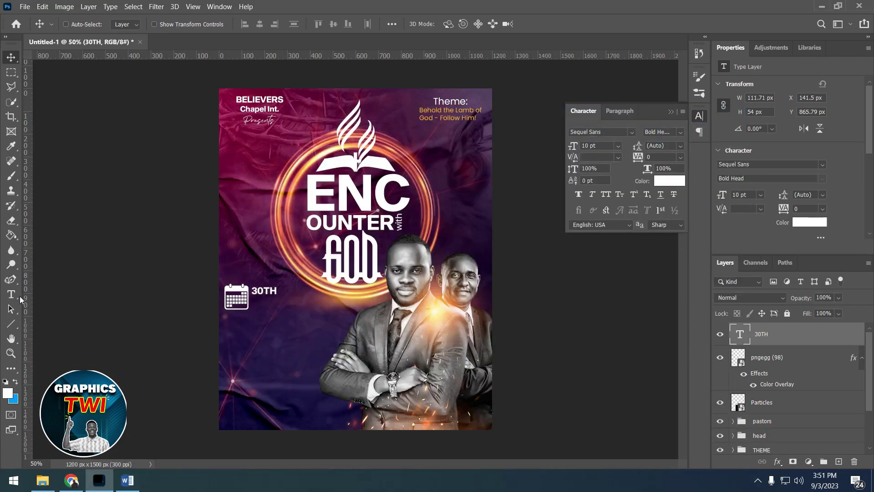
Paste DEC as a new 12 pt text layer.
click(19, 297)
click(249, 329)
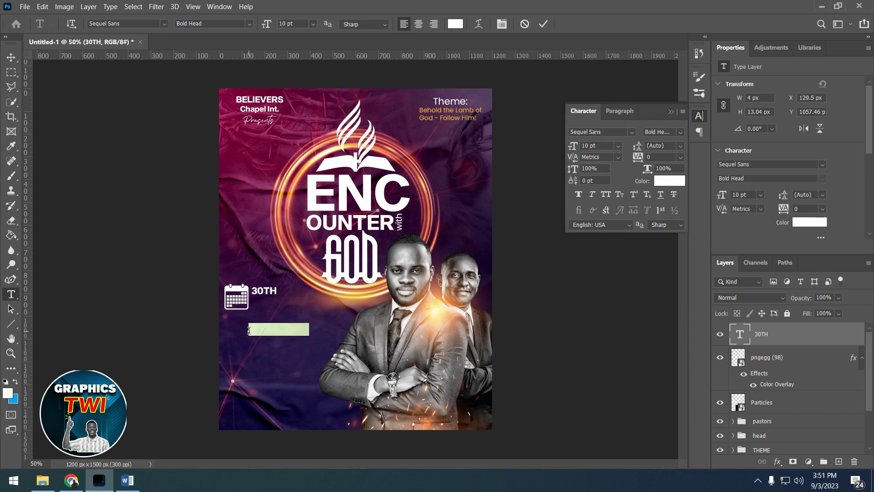
key(ctrl+v)
key(ctrl+a)
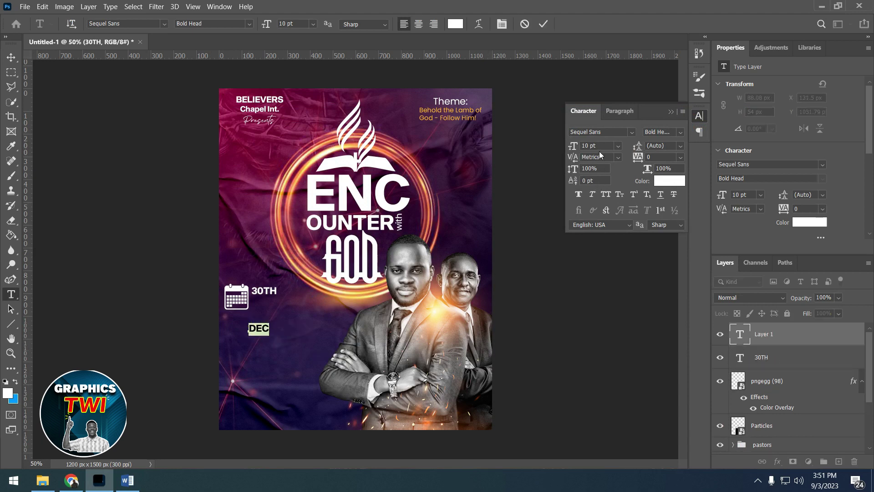
key(Up)
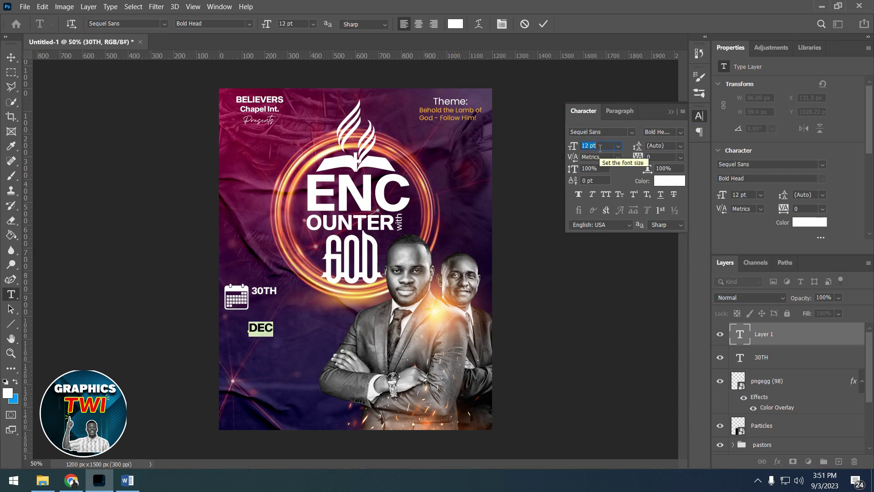
click(543, 24)
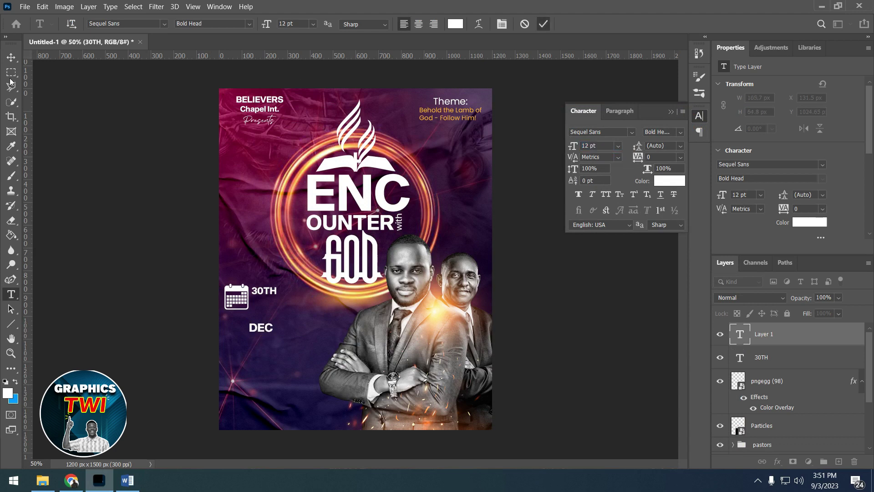
Position DEC under 30TH beside the calendar icon and nudge both lines into place.
click(11, 57)
drag(276, 333, 280, 312)
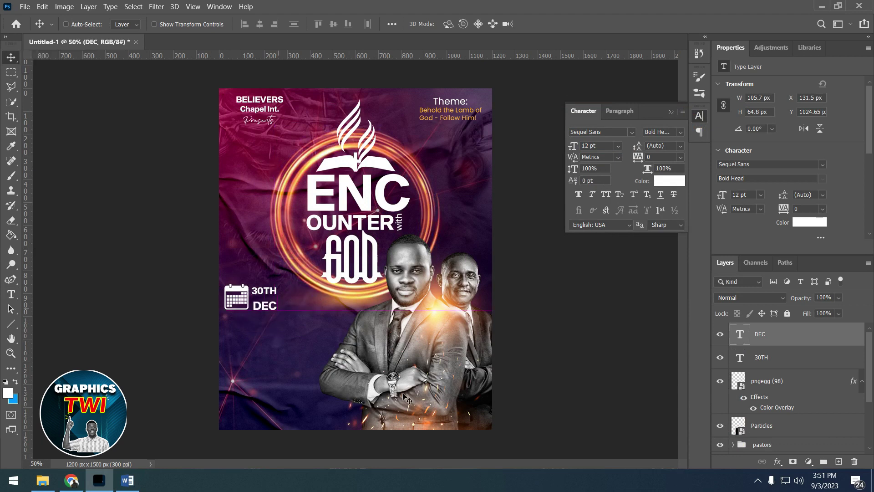
key(Up)
key(Up)
key(Up)
key(Up)
key(Up)
key(Up)
key(Up)
key(Up)
key(Up)
key(Left)
key(Left)
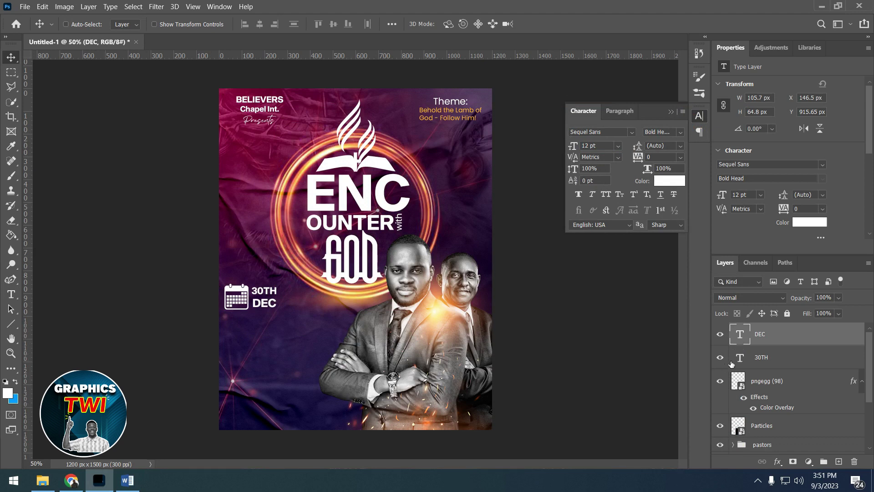
ctrl+click(759, 357)
key(Down)
key(Down)
key(Down)
key(Up)
key(Up)
Copy the year 2023 from the Word font notes.
click(128, 480)
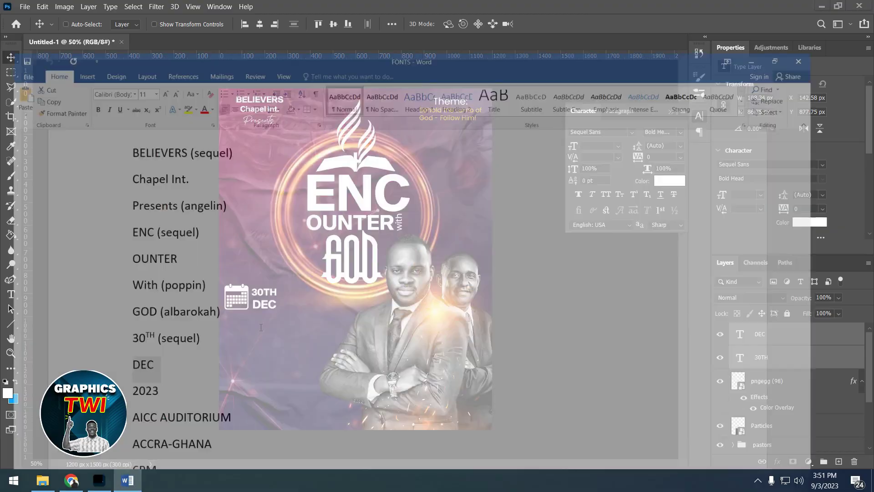
double_click(159, 371)
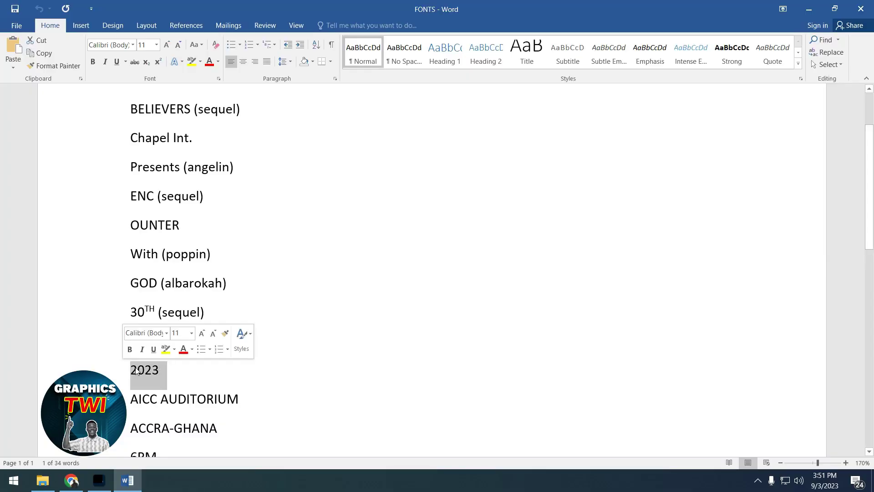
right_click(142, 371)
click(172, 235)
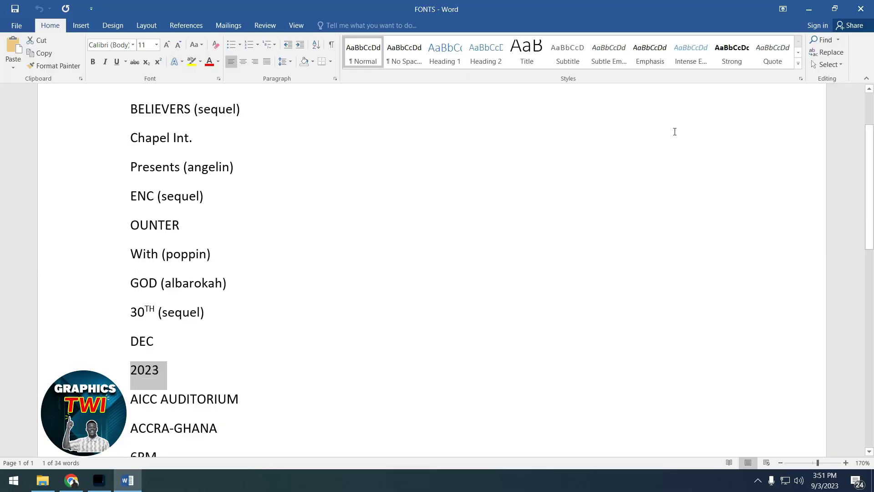
key(alt+Tab)
Paste 2023 as a new text layer and enlarge it to 24 pt.
click(11, 294)
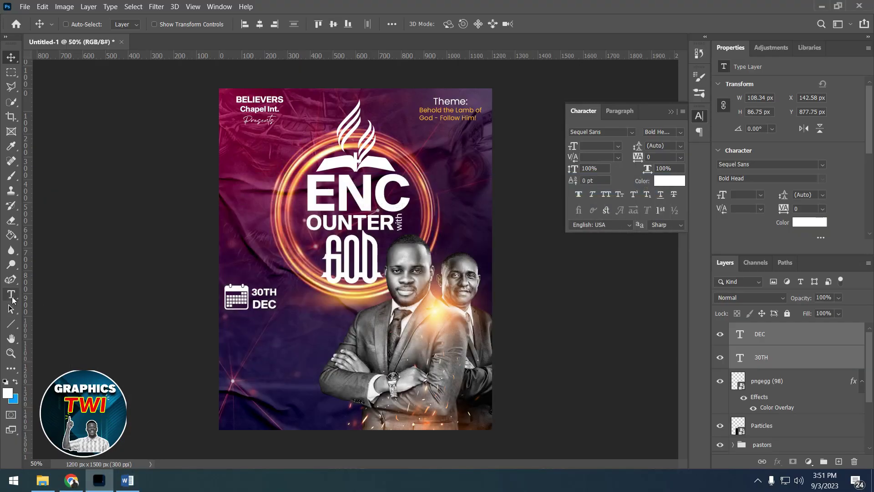
click(245, 345)
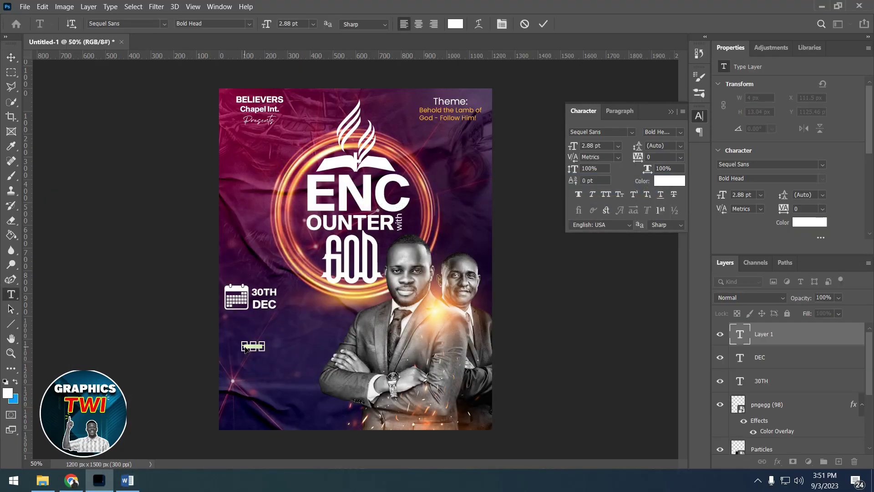
key(ctrl+v)
key(ctrl)
scroll(608, 147, up, 2)
scroll(607, 147, up, 3)
scroll(607, 148, up, 3)
scroll(606, 149, up, 4)
scroll(607, 148, up, 2)
scroll(607, 149, up, 2)
scroll(606, 148, up, 2)
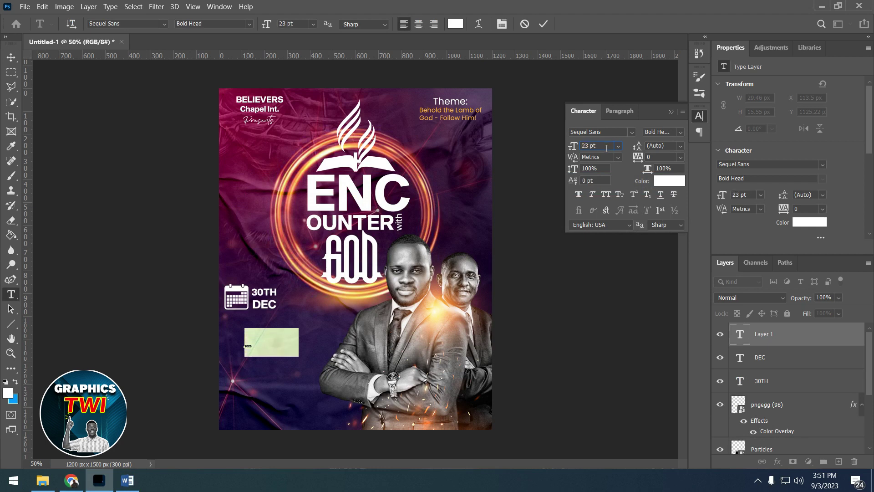
scroll(607, 148, up, 3)
Color 2023 golden yellow and place it directly beneath DEC.
click(681, 181)
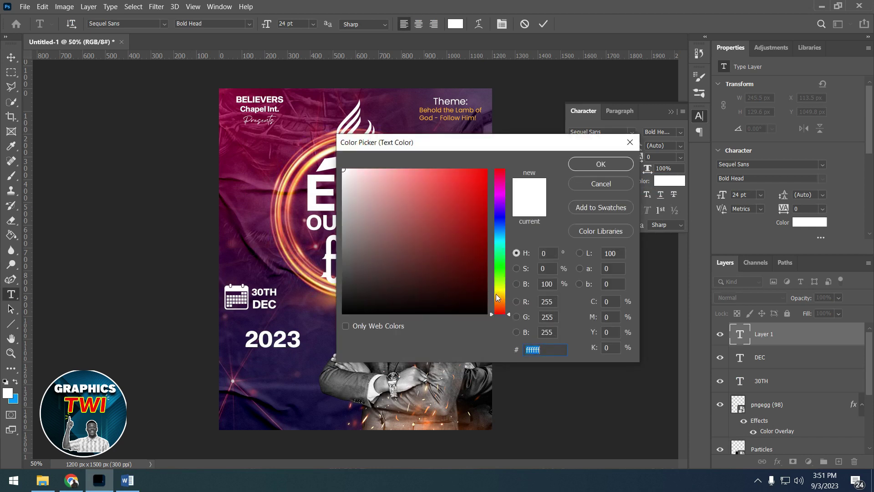
click(496, 294)
click(473, 194)
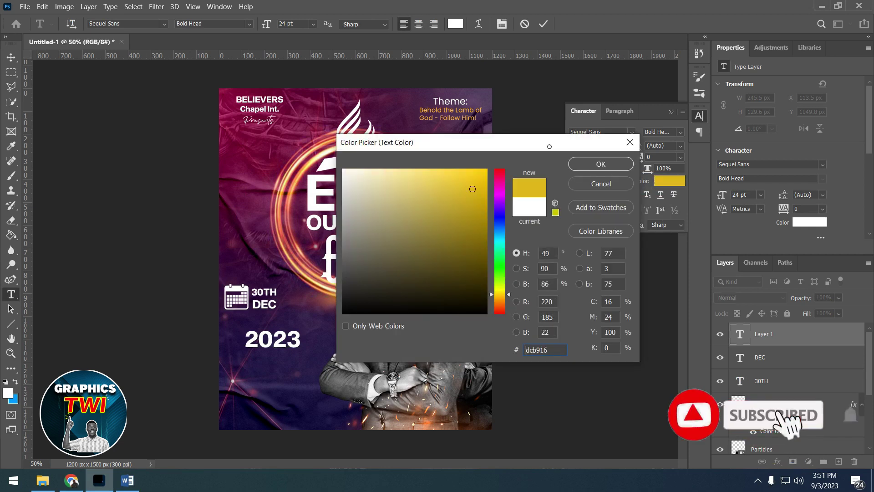
key(Return)
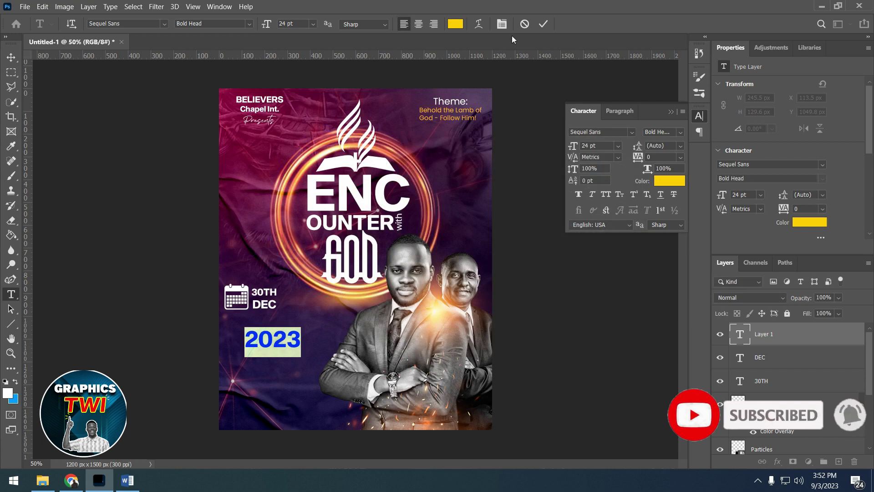
click(543, 24)
click(11, 56)
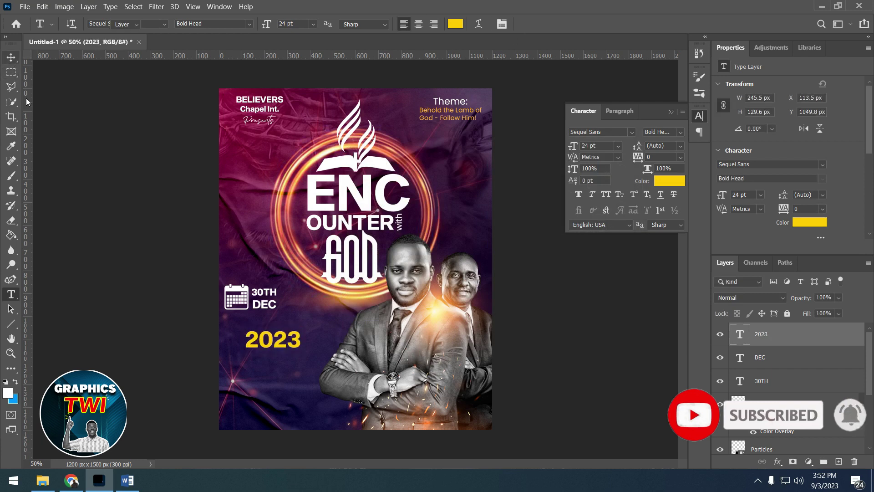
drag(291, 339, 271, 320)
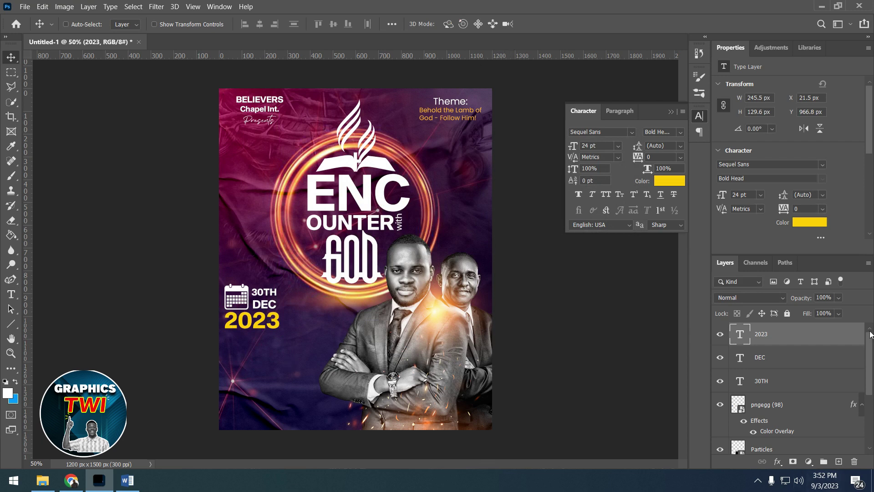
Group the 2023, DEC and 30TH text layers into a group named 'date'.
shift+click(794, 358)
shift+click(797, 387)
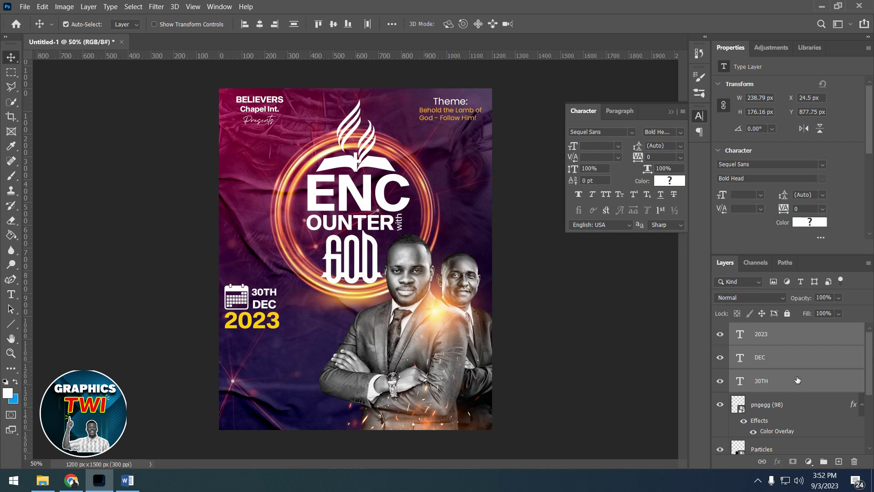
key(ctrl+g)
double_click(766, 328)
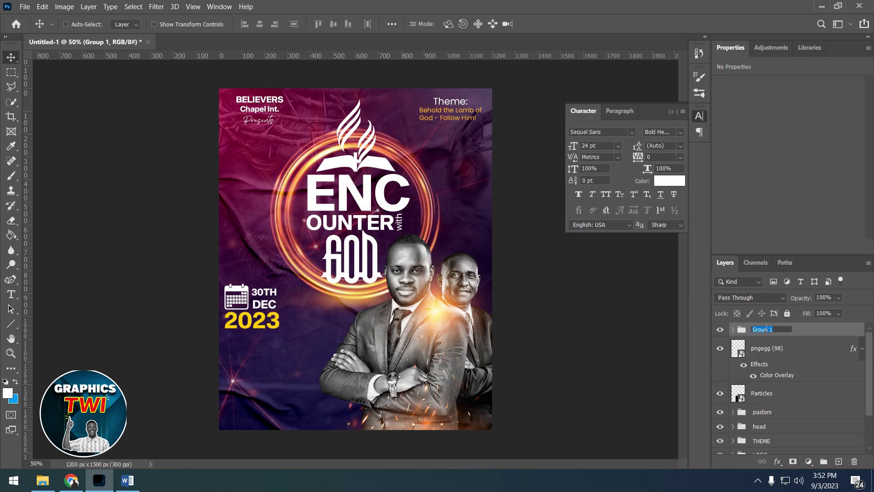
text(date)
key(Return)
Move the calendar icon layer into the date group.
key(ctrl)
key(ctrl+t)
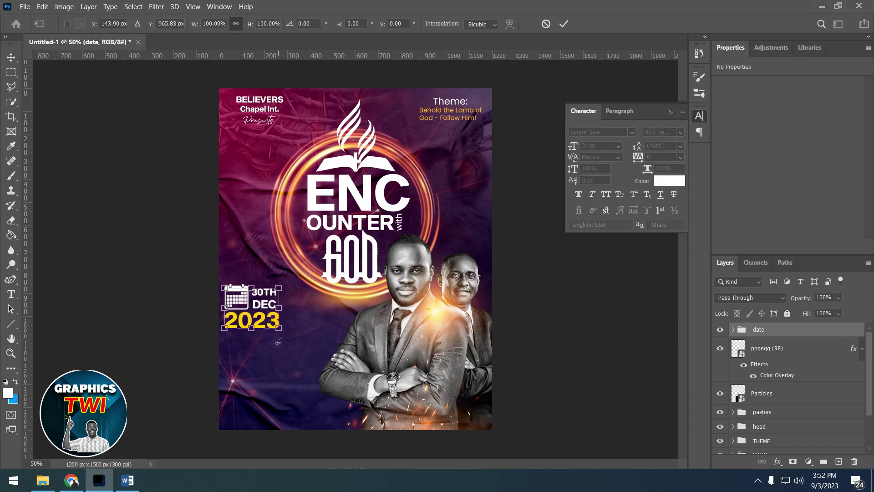
drag(283, 334, 298, 345)
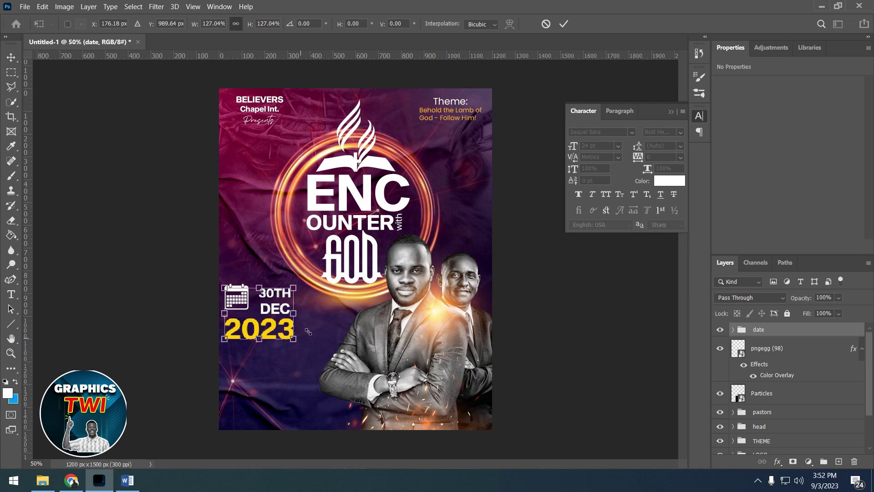
click(546, 24)
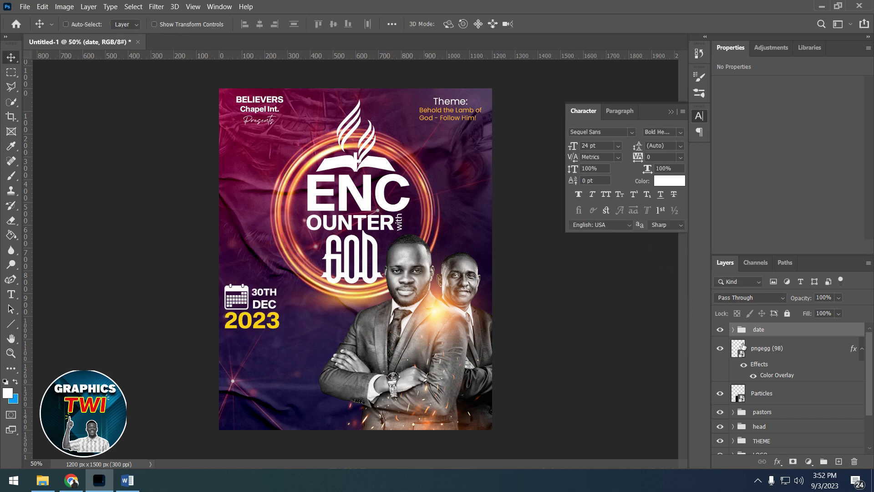
click(760, 350)
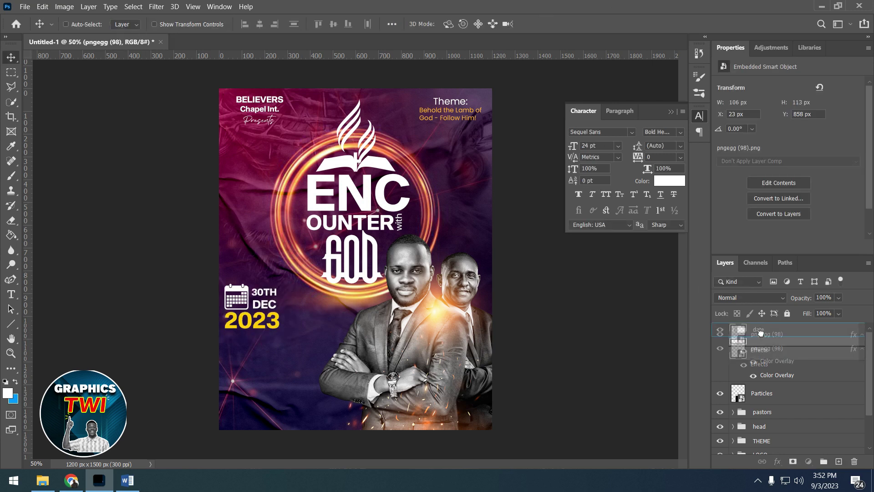
drag(761, 350, 762, 336)
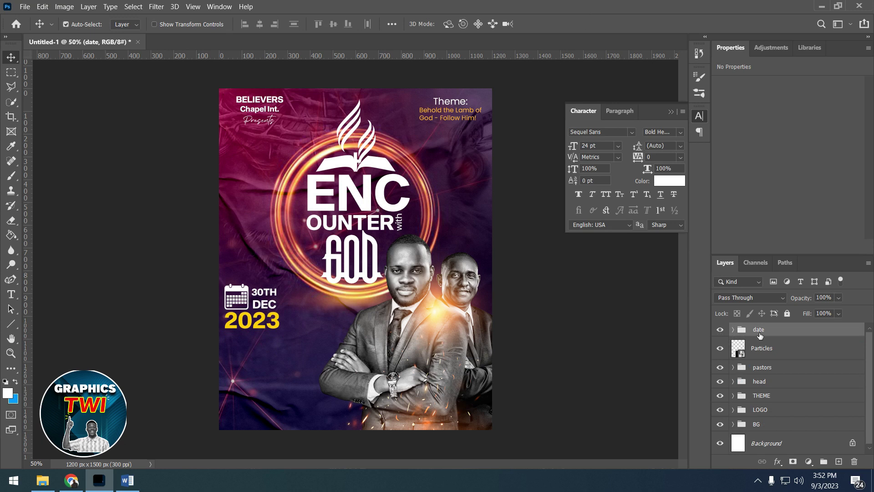
Enlarge the date group to about 125% and nudge it down.
key(ctrl+t)
mouse_move(279, 334)
mouse_down()
mouse_move(306, 346)
mouse_move(298, 340)
mouse_up()
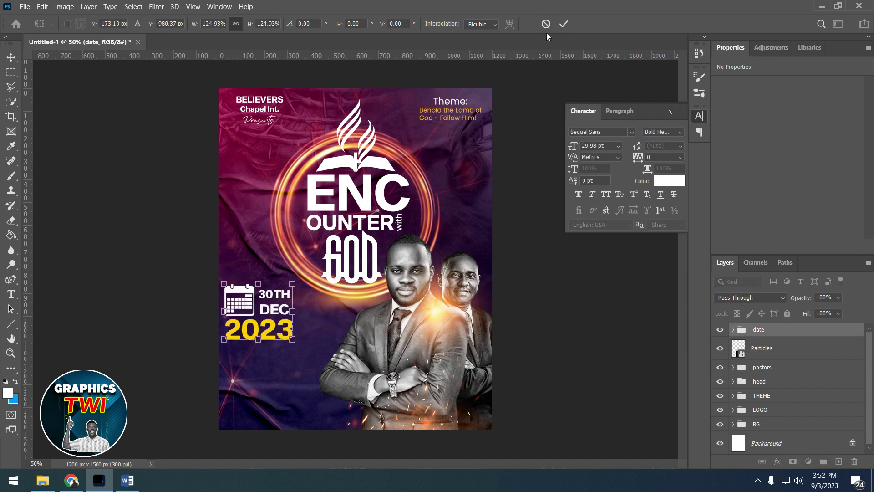
click(563, 24)
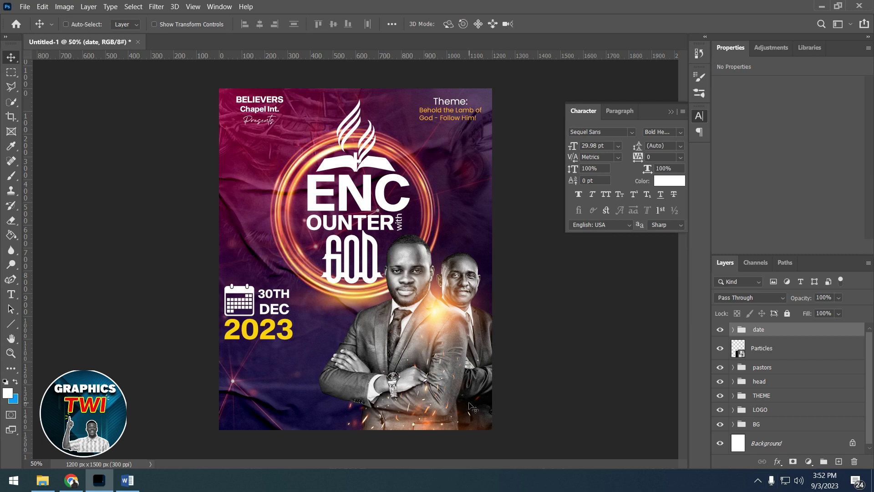
key(shift+Down)
key(shift+Down)
key(shift+Down)
key(shift+Down)
key(Down)
key(Down)
key(Down)
key(Down)
key(Down)
key(Down)
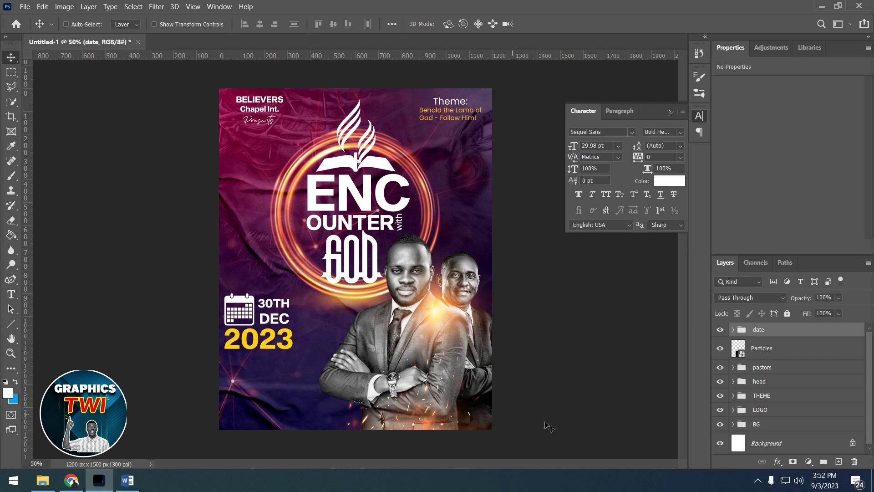
Copy 'AICC AUDITORIUM' from the Word font notes and return to the flyer.
click(133, 484)
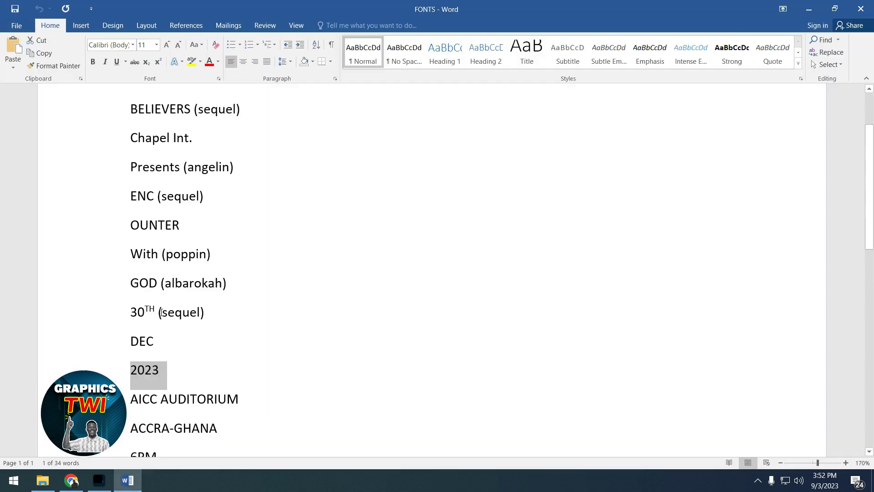
scroll(160, 314, down, 2)
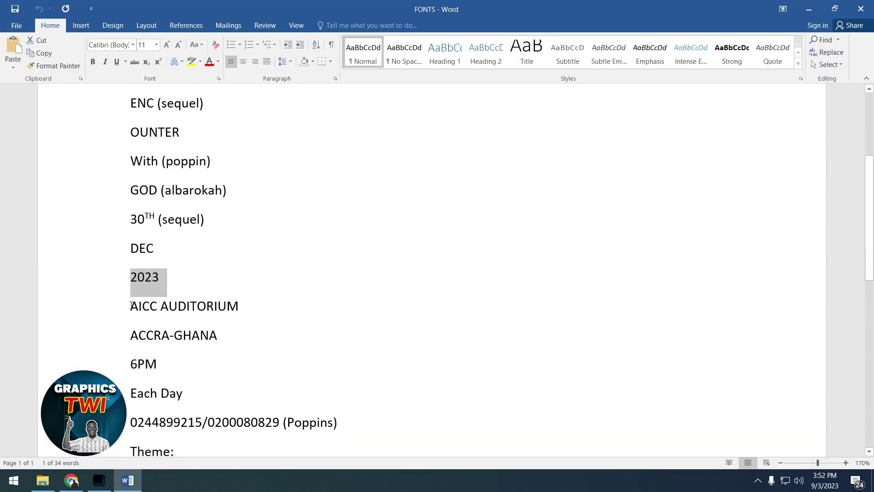
drag(132, 306, 226, 308)
right_click(226, 308)
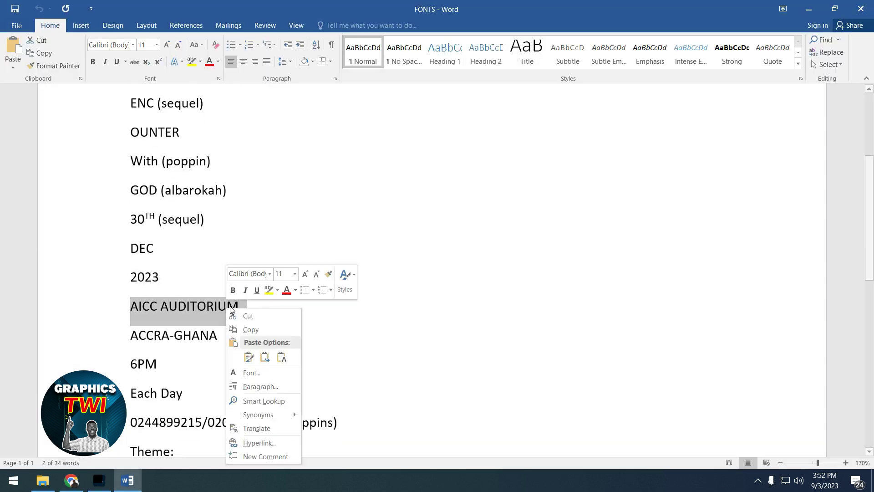
click(264, 329)
click(808, 10)
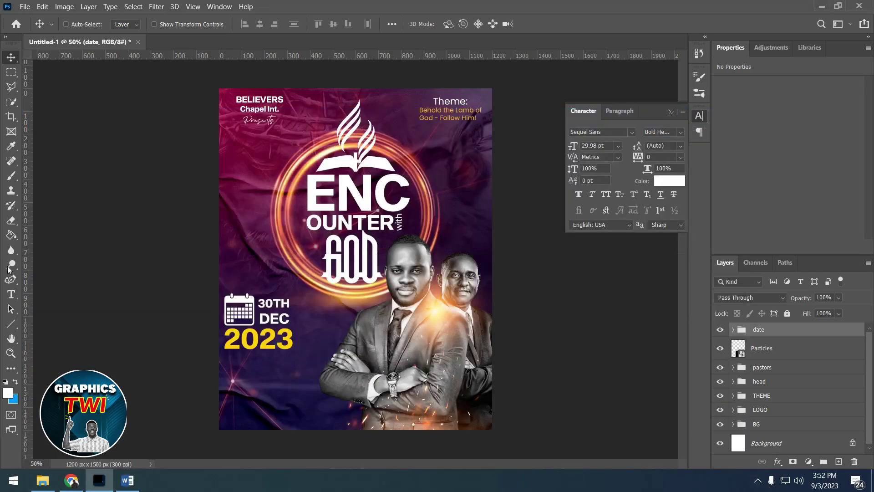
Paste 'AICC AUDITORIUM' as new text on the flyer at 10 pt.
click(11, 294)
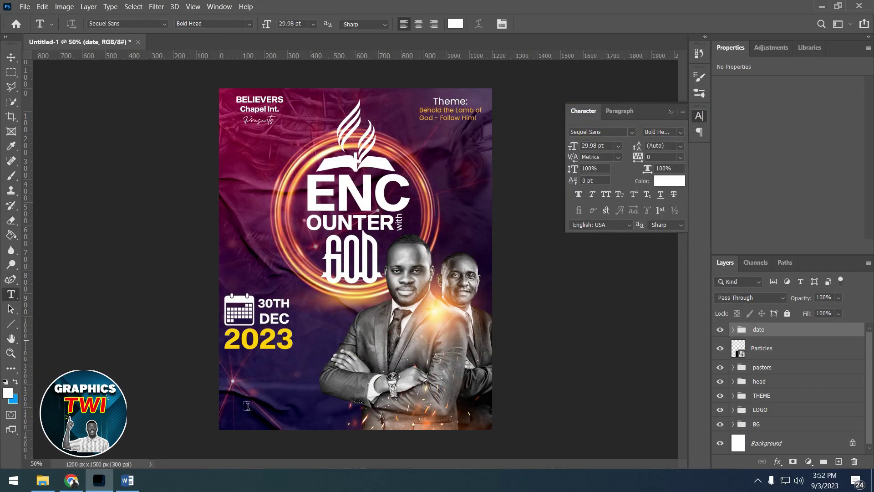
click(231, 372)
key(ctrl+v)
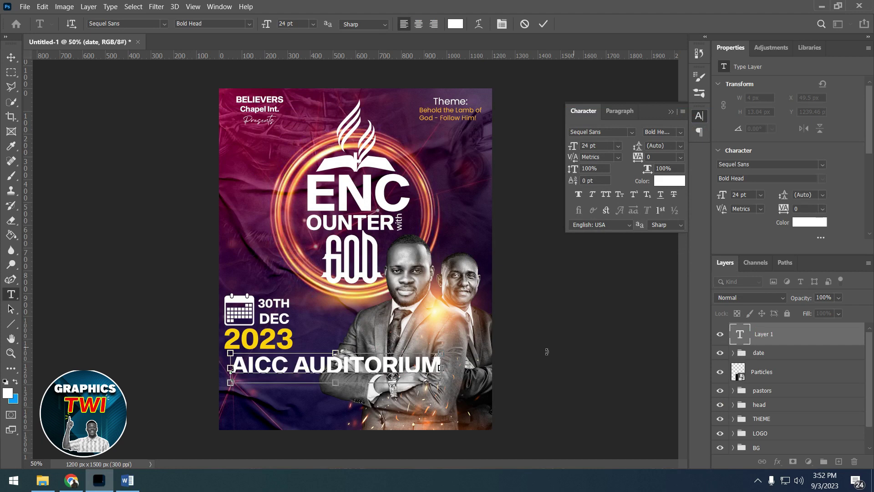
key(ctrl+a)
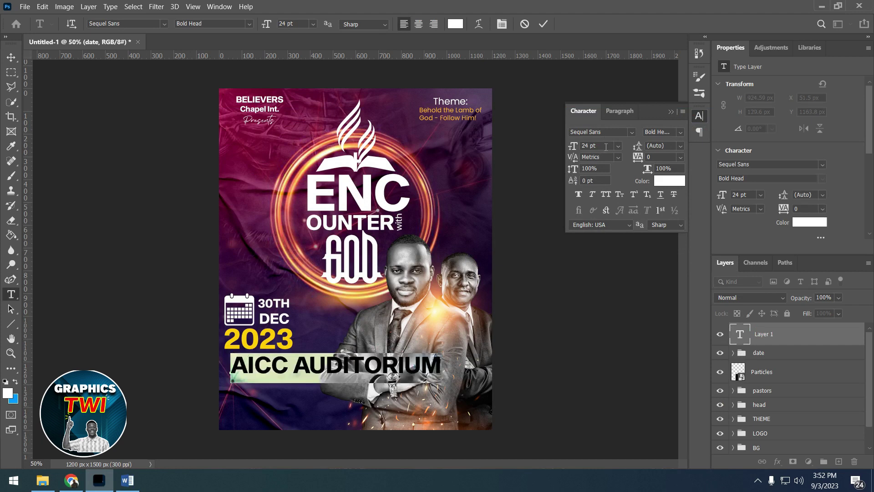
scroll(606, 146, down, 2)
scroll(606, 146, down, 2)
scroll(606, 146, down, 2)
scroll(606, 146, down, 1)
scroll(606, 146, down, 2)
scroll(606, 146, down, 2)
scroll(606, 145, down, 2)
scroll(606, 146, down, 3)
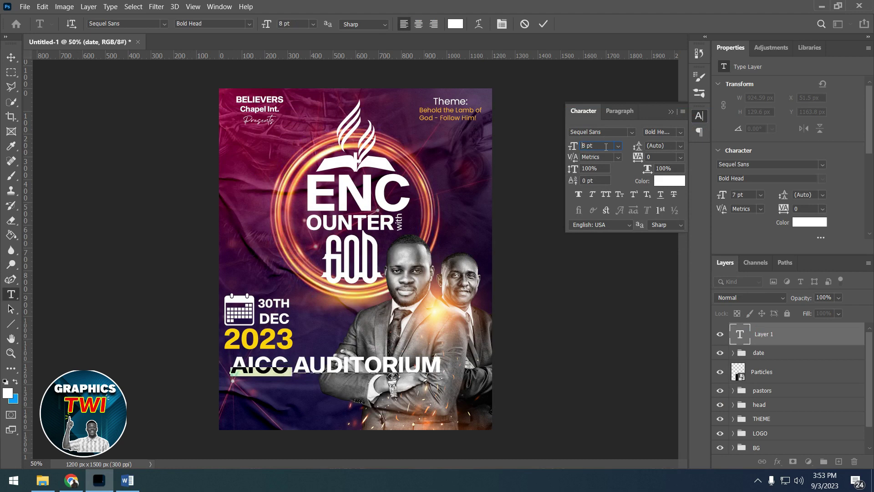
scroll(606, 146, up, 2)
scroll(606, 146, up, 1)
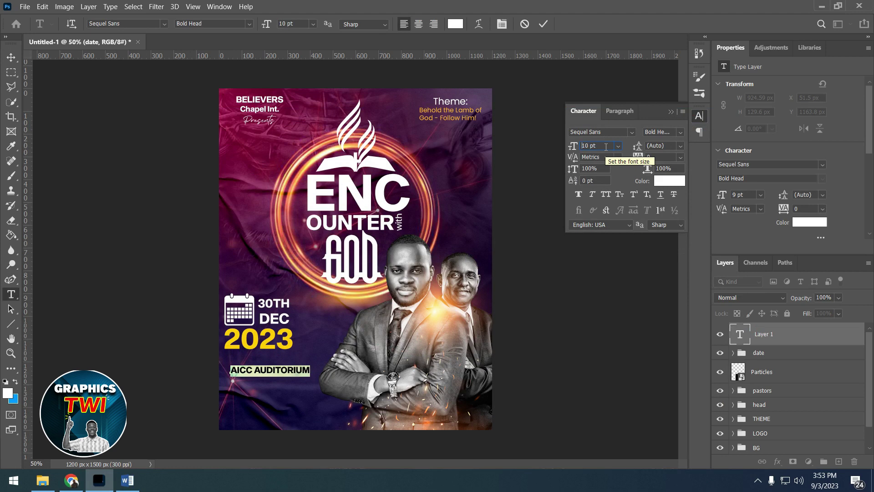
click(543, 23)
Position the venue text directly under 2023.
key(v)
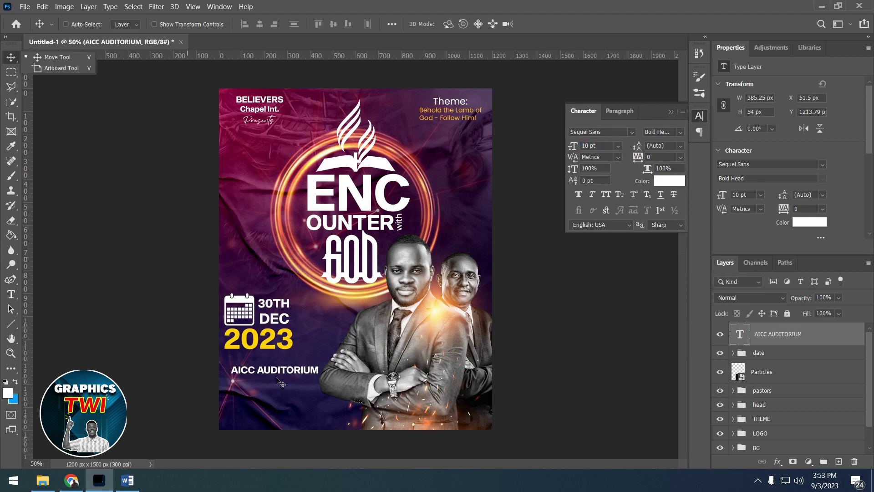
drag(279, 373, 274, 362)
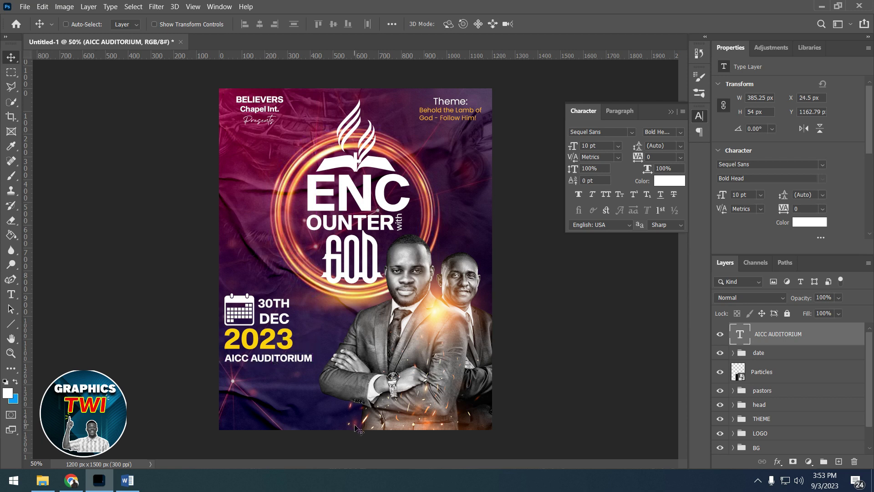
key(Up)
key(Up)
Select the ACCRA-GHANA line in the Word notes and return to the flyer.
click(128, 480)
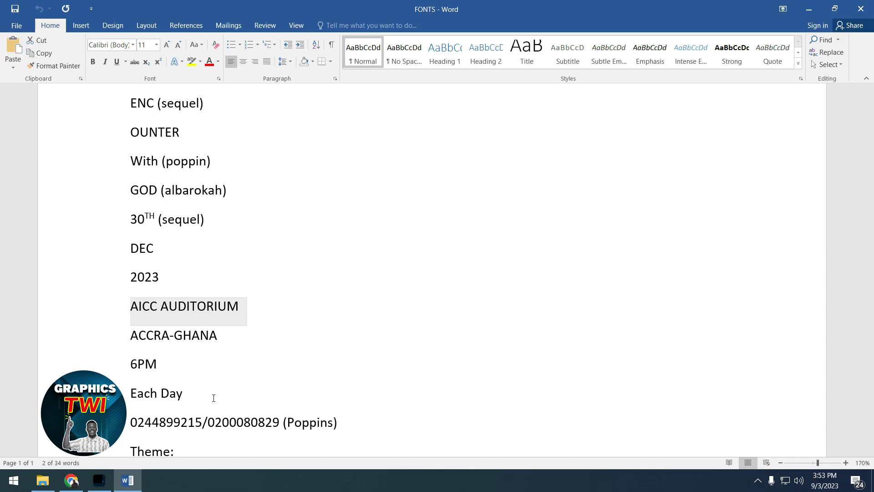
drag(132, 333, 222, 337)
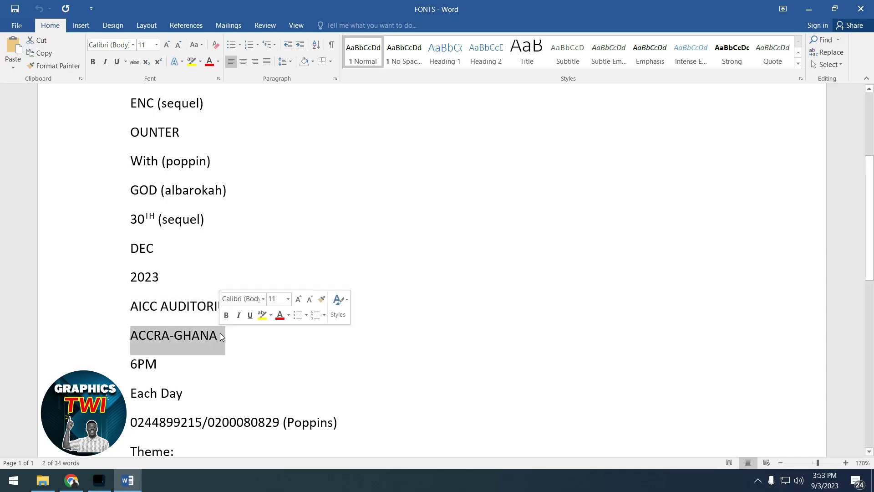
click(809, 9)
Paste ACCRA-GHANA as new text below the venue line at 7 pt.
click(11, 294)
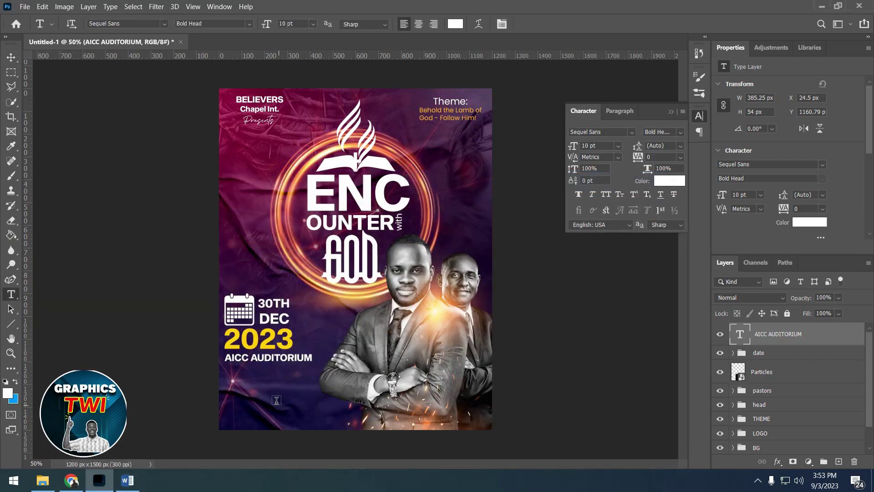
click(271, 394)
key(ctrl+v)
text(a)
click(592, 145)
text(7)
key(Return)
Remove the stray extra 'a' from ACCRA-GHANA and keep it at 7 pt.
double_click(737, 338)
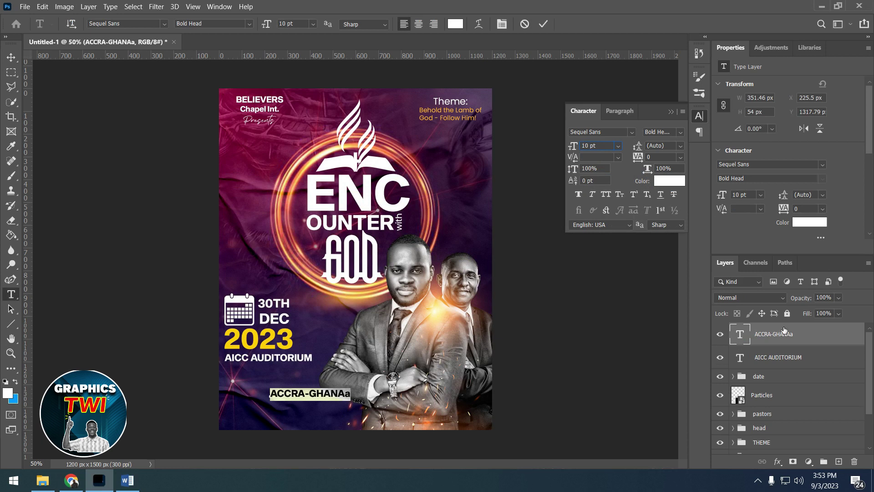
click(348, 393)
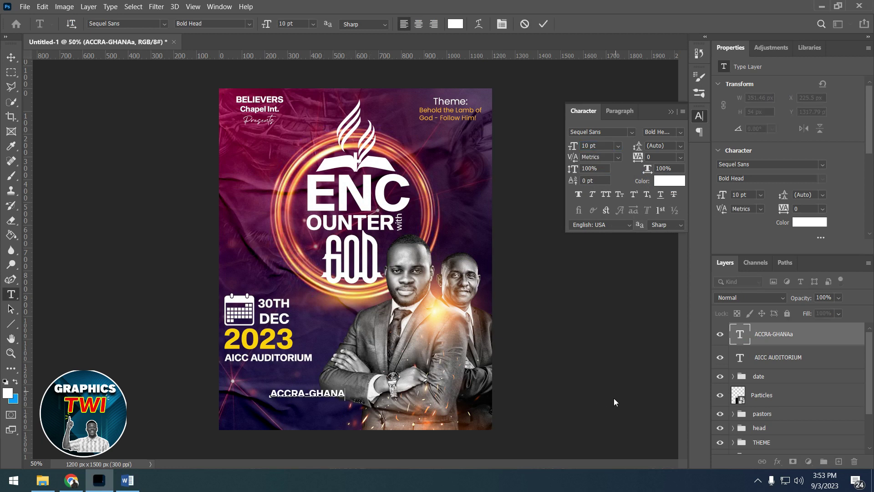
key(ctrl)
key(ctrl+a)
click(600, 146)
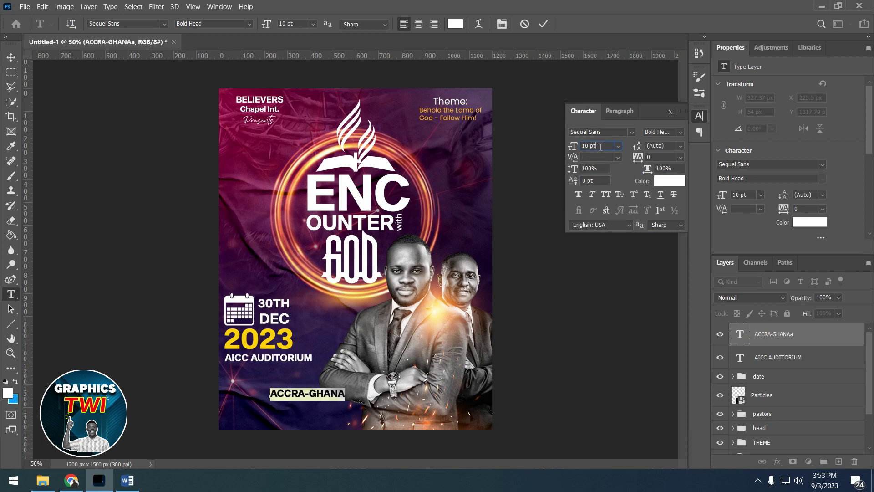
key(Down)
key(Down)
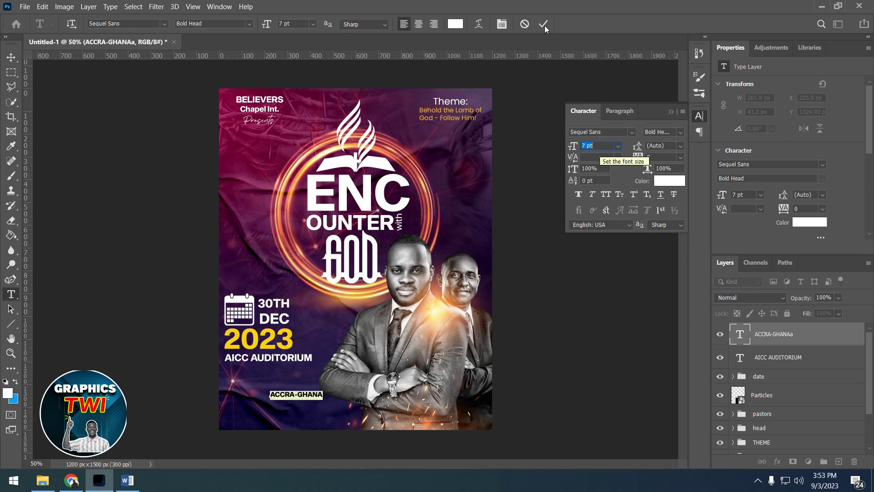
click(544, 26)
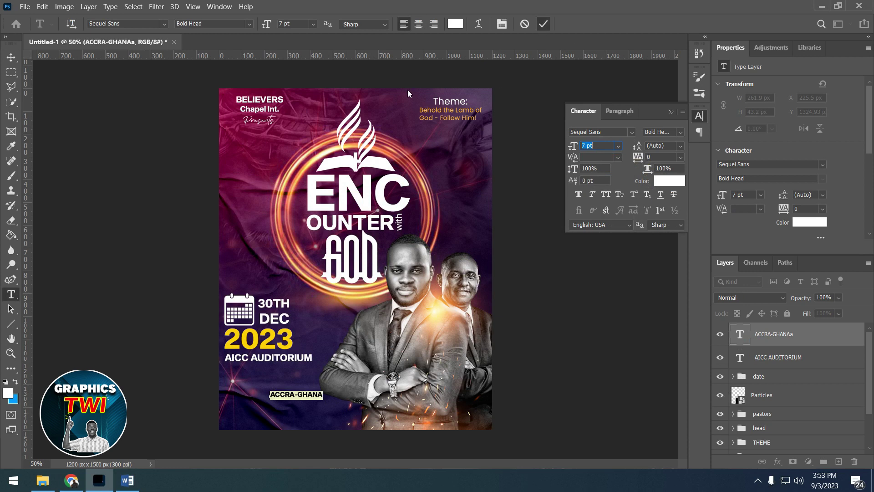
Move ACCRA-GHANA to sit just beneath AICC AUDITORIUM.
click(13, 58)
drag(302, 392, 425, 329)
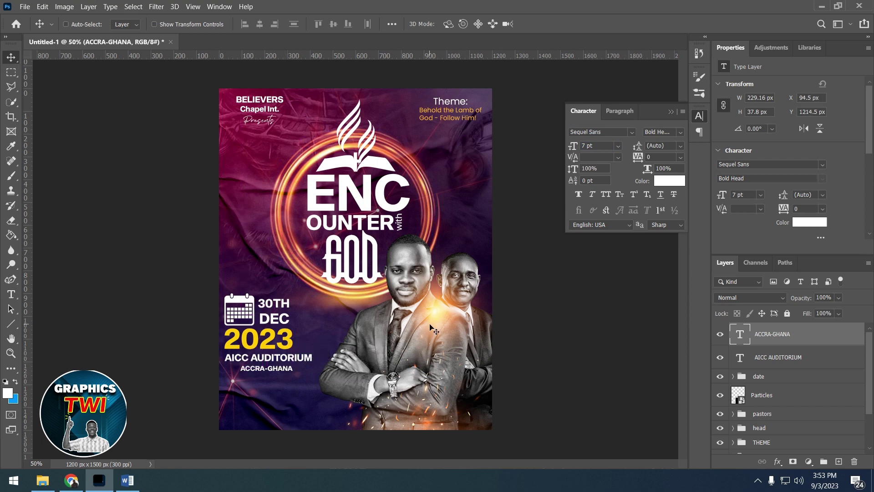
key(Up)
key(Up)
Colour ACCRA-GHANA the same yellow (ffd200) as the 2023 text.
click(670, 181)
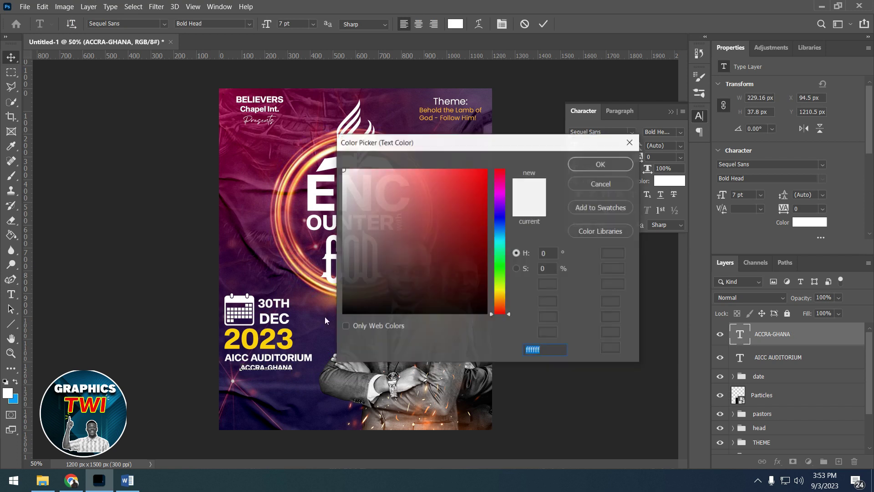
click(258, 341)
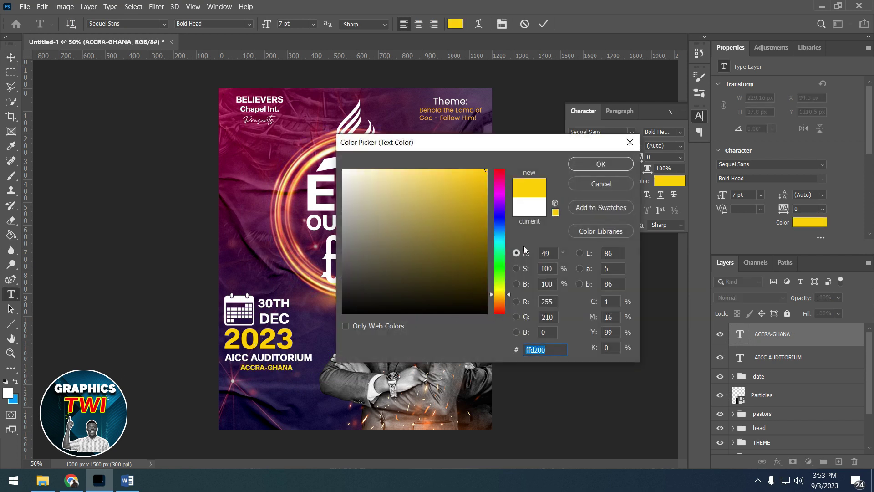
click(601, 164)
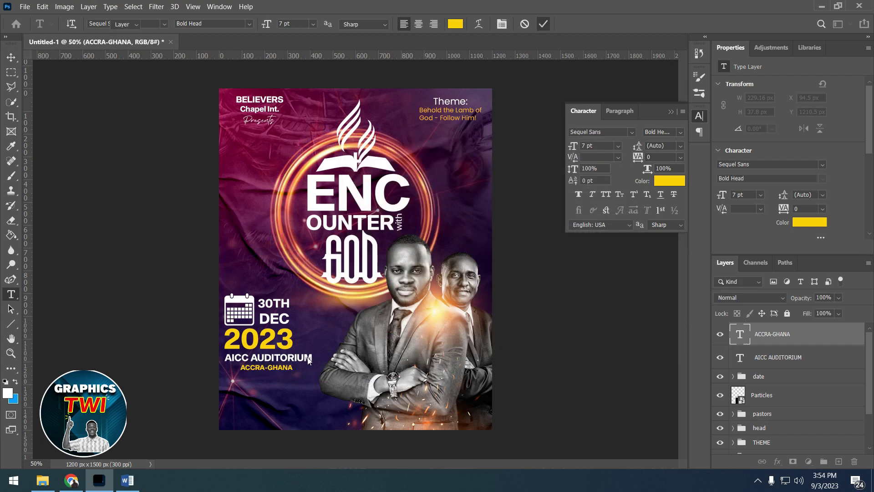
key(Escape)
key(v)
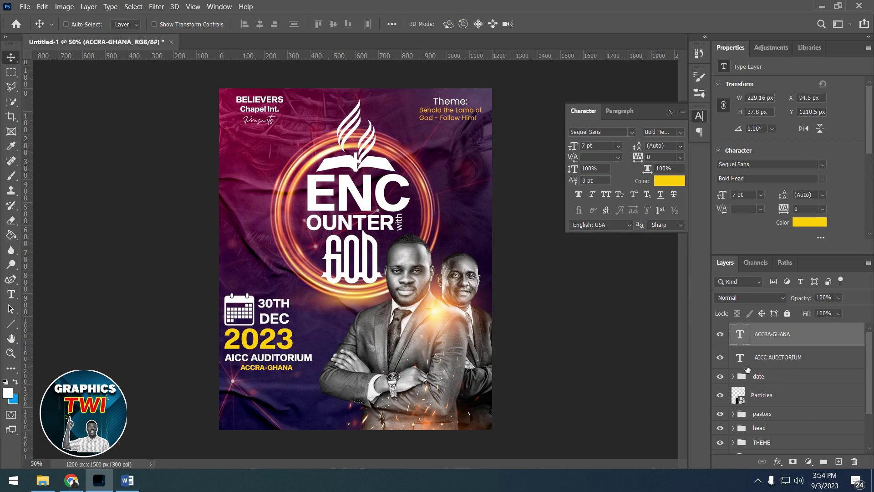
Place the pngegg (32) clock numerals image on the flyer, shrunk to a small dial.
click(42, 481)
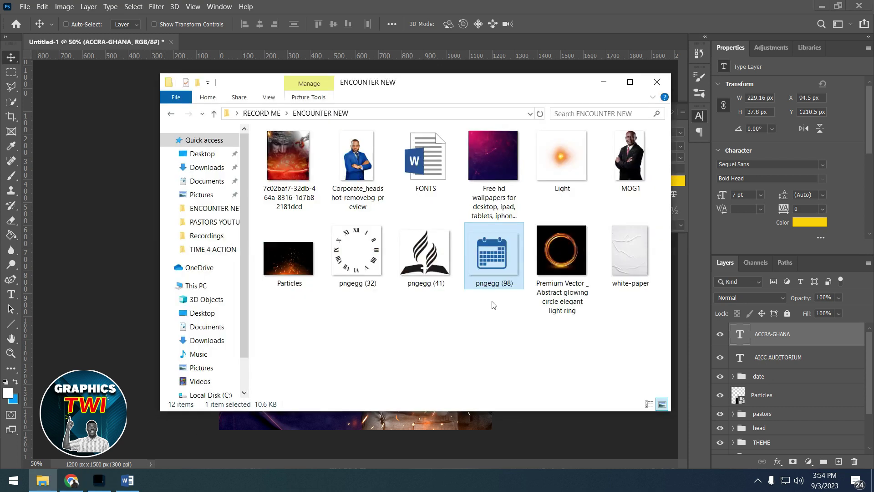
drag(357, 264, 348, 345)
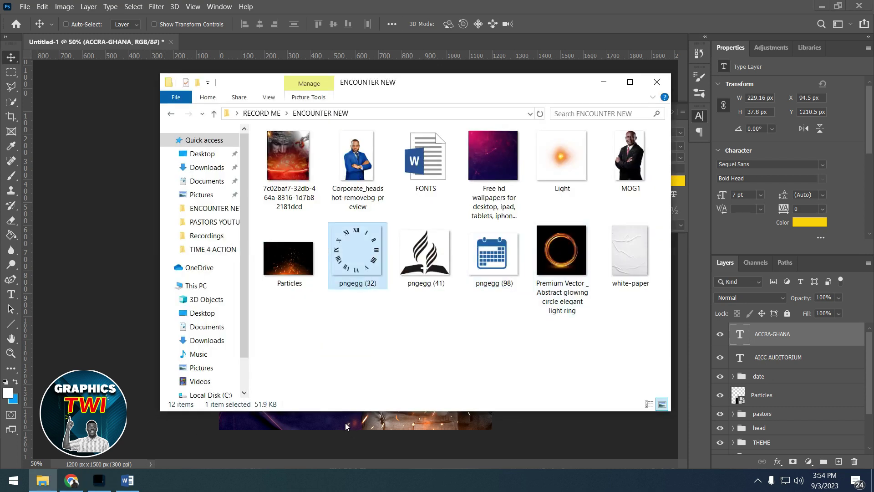
click(345, 423)
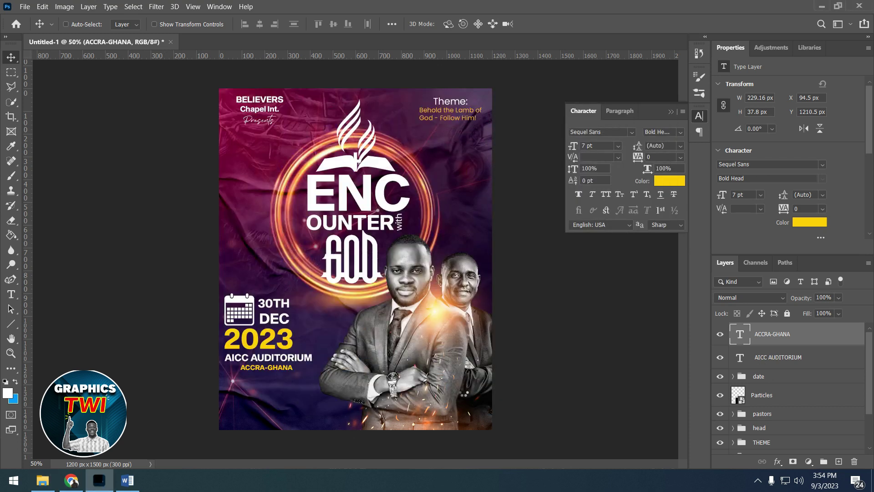
mouse_move(496, 123)
mouse_down()
mouse_move(274, 376)
mouse_move(318, 399)
mouse_up()
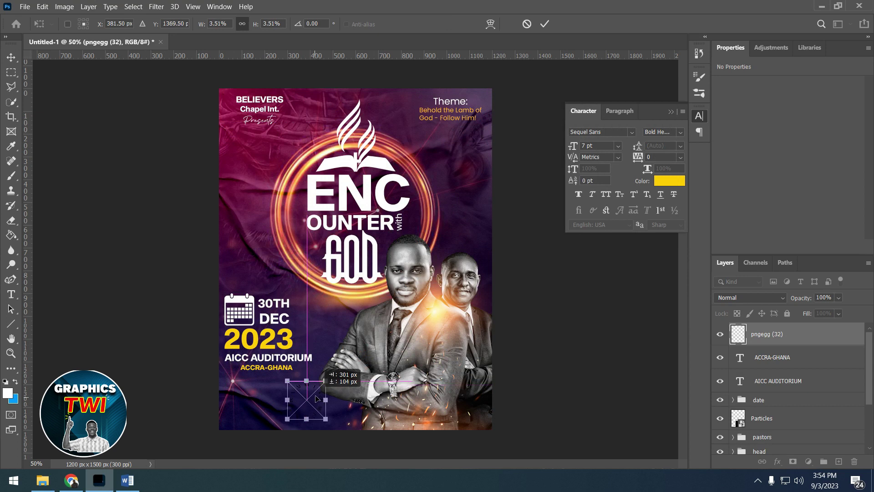
click(545, 24)
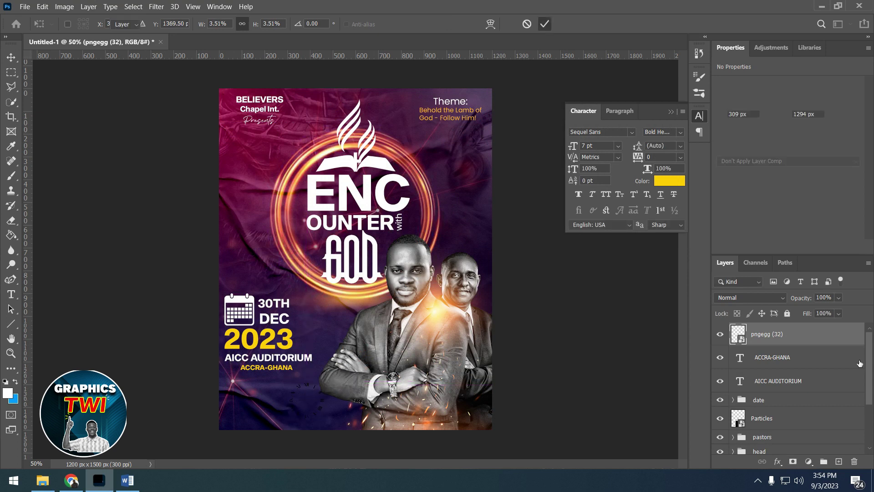
Give the clock dial a white Color Overlay and set it at the bottom left.
double_click(844, 329)
click(237, 348)
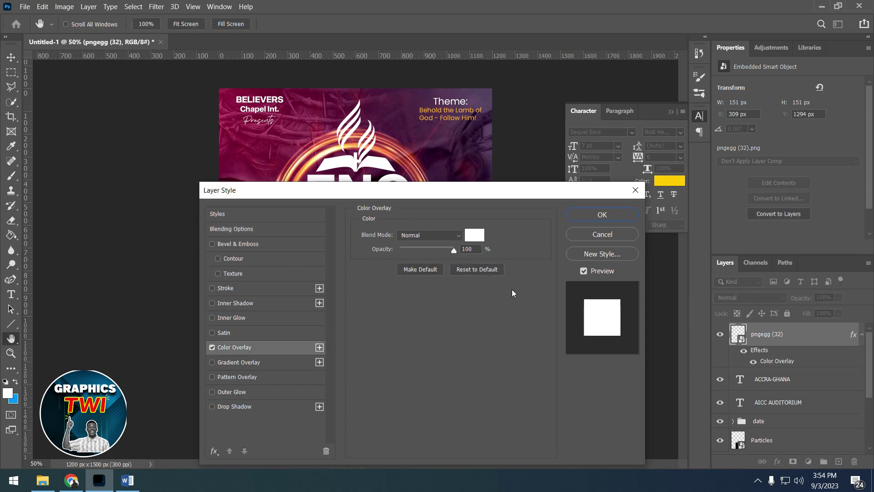
click(602, 215)
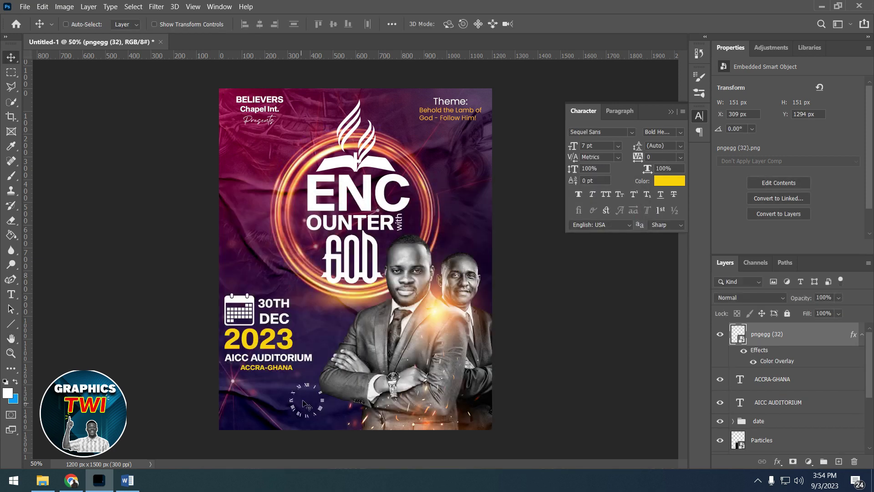
drag(310, 401, 303, 397)
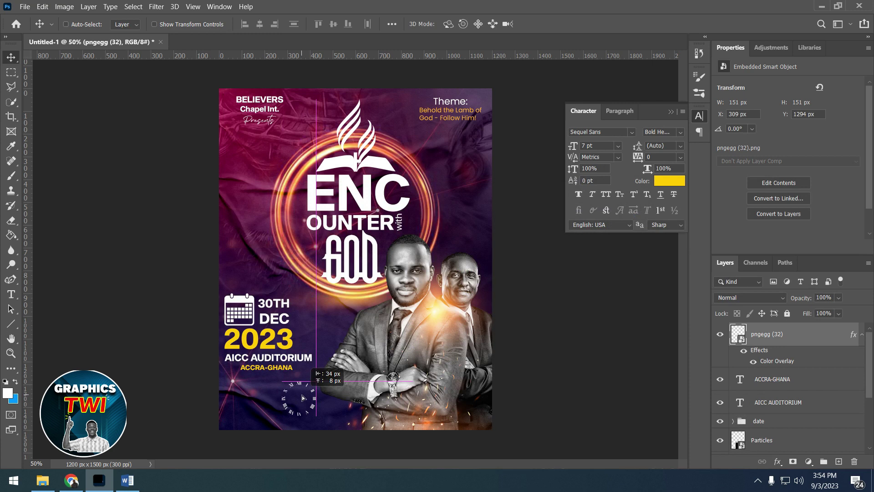
drag(303, 397, 303, 398)
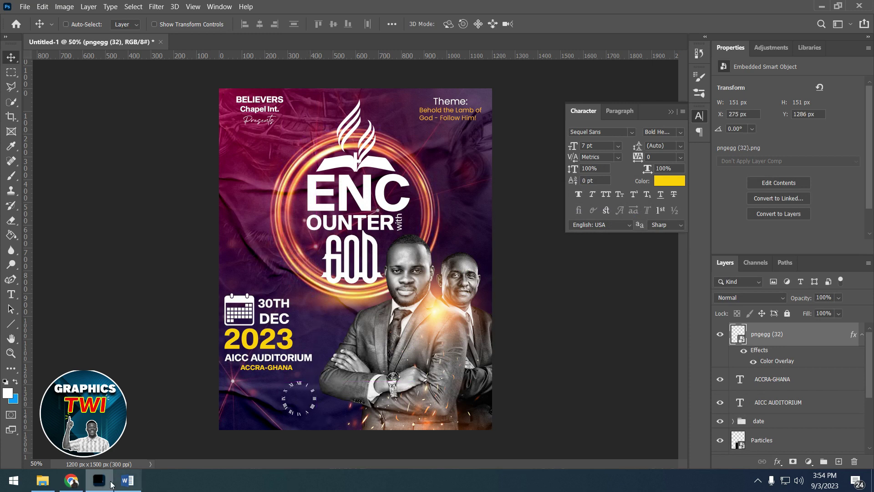
Copy '6PM' from the Word FONTS notes and return to the flyer.
click(127, 480)
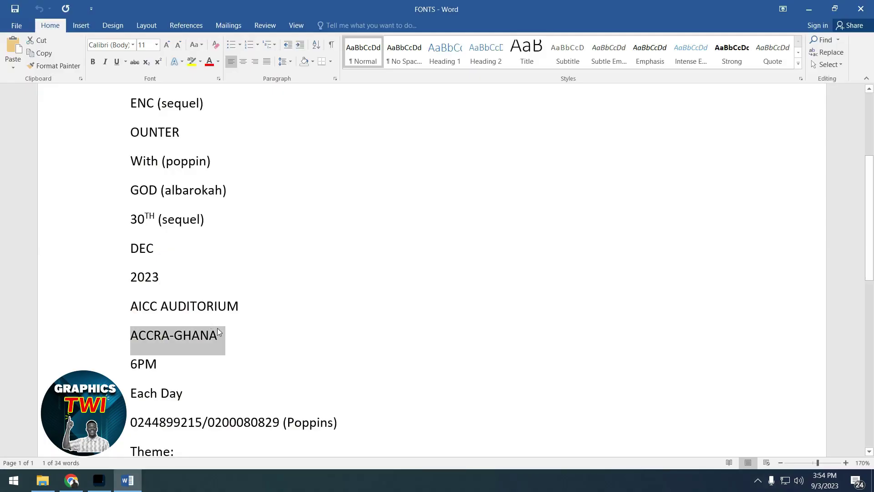
triple_click(151, 368)
right_click(146, 368)
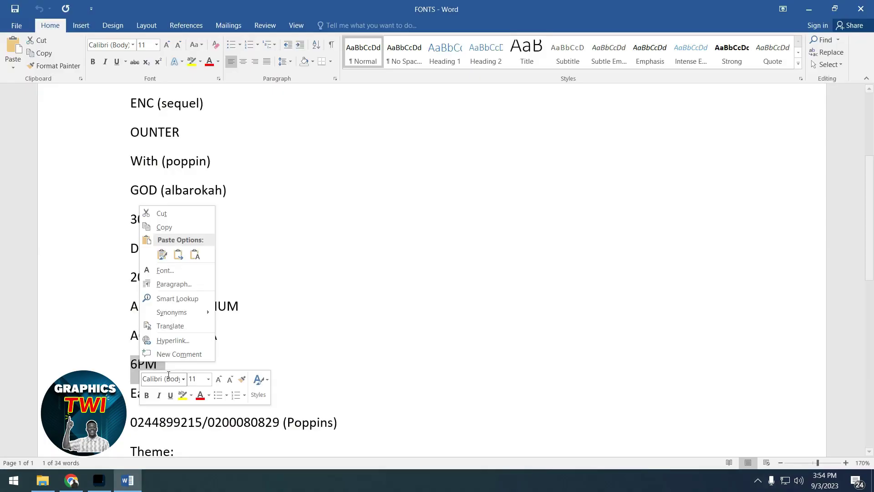
click(164, 227)
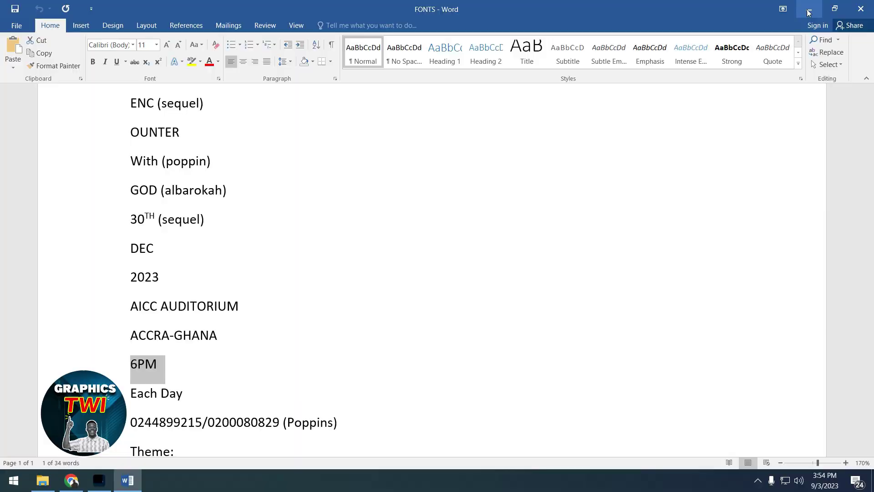
click(809, 9)
Paste '6PM' as new text and move it into the centre of the clock dial.
key(t)
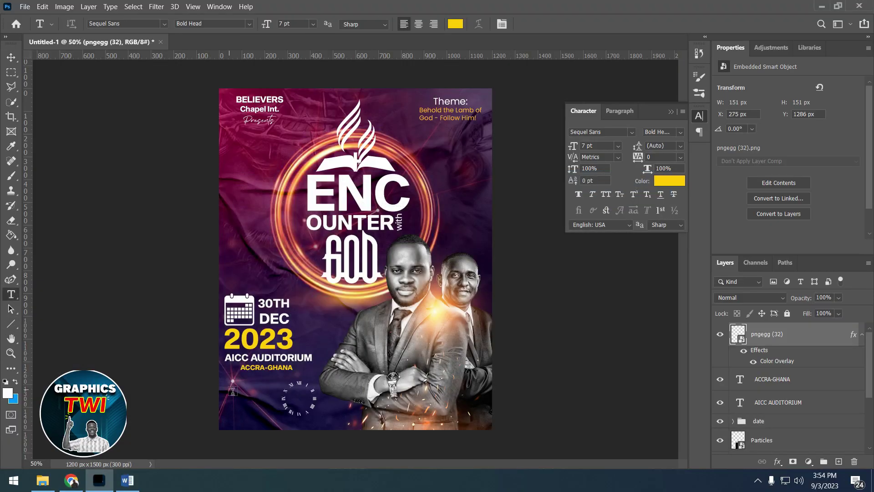
click(237, 397)
key(ctrl+v)
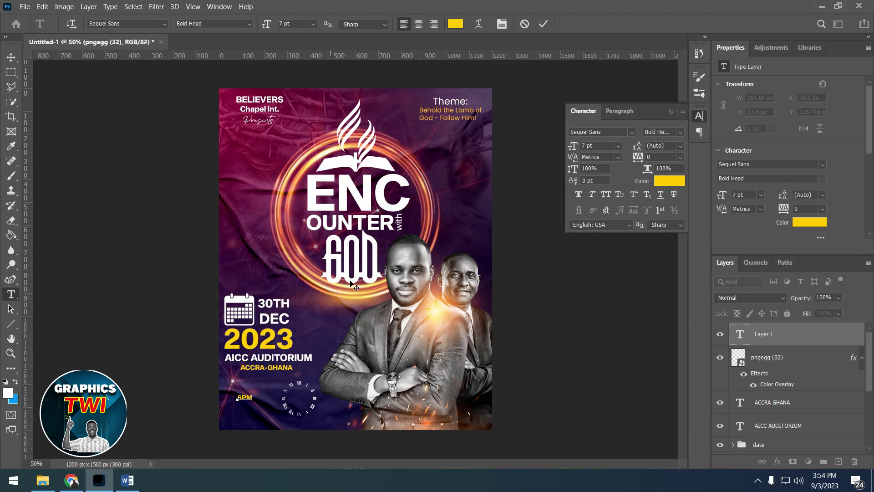
click(543, 24)
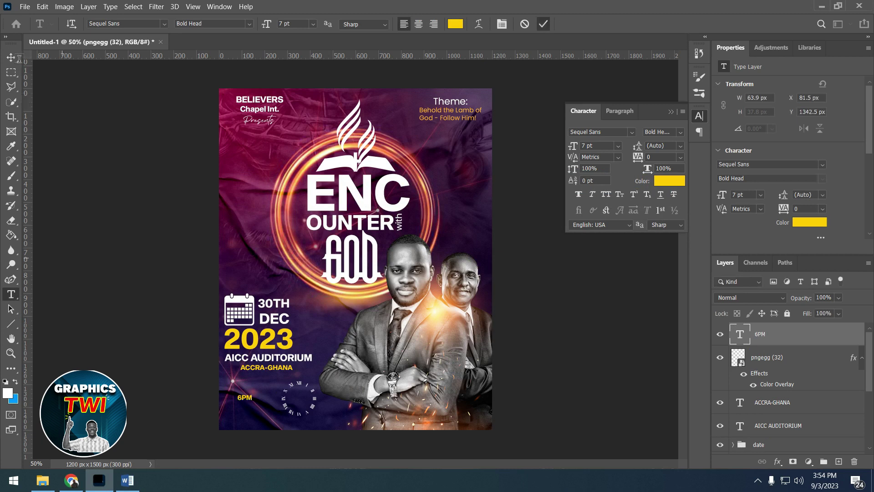
key(v)
drag(260, 402, 313, 401)
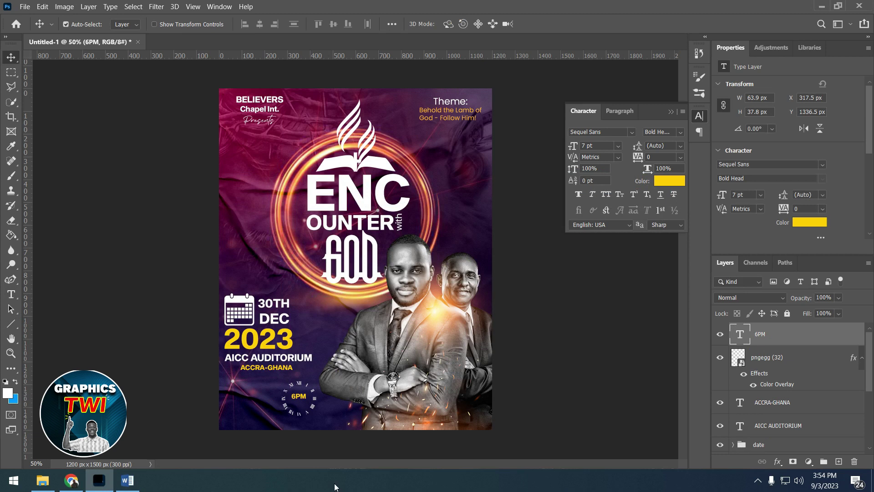
Scale 6PM up slightly within the dial, then bring back the Word notes.
key(ctrl+t)
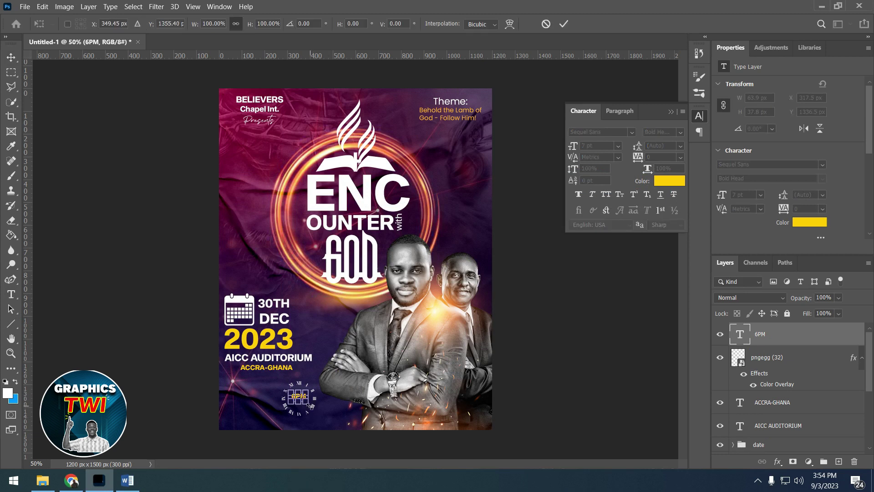
drag(311, 404, 313, 407)
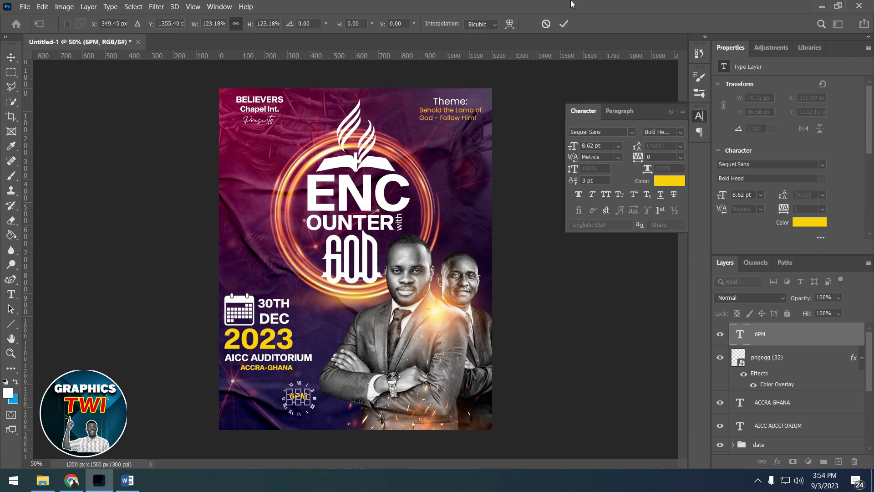
click(566, 24)
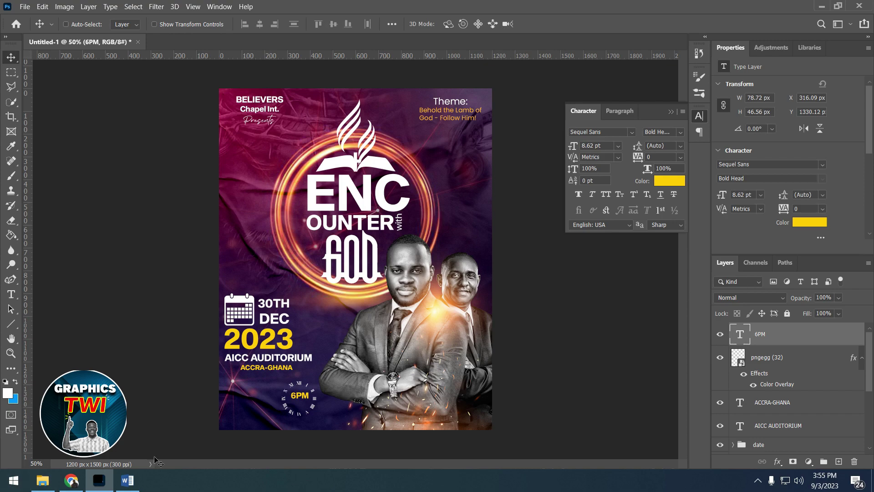
click(136, 480)
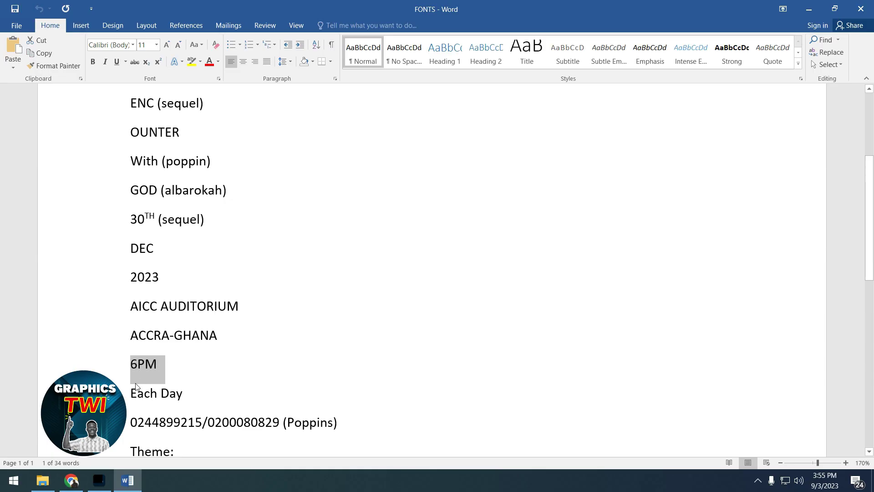
Copy 'Each Day' from the Word notes and paste it as new flyer text.
drag(132, 392, 183, 396)
right_click(178, 397)
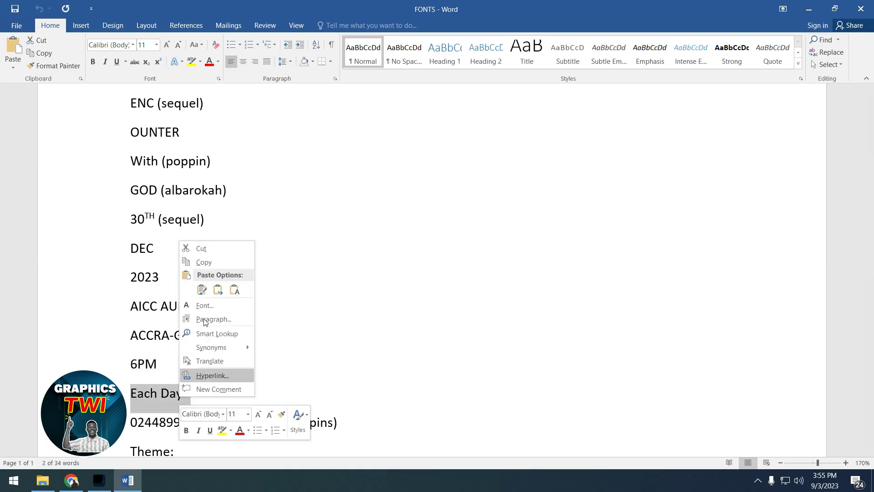
click(209, 262)
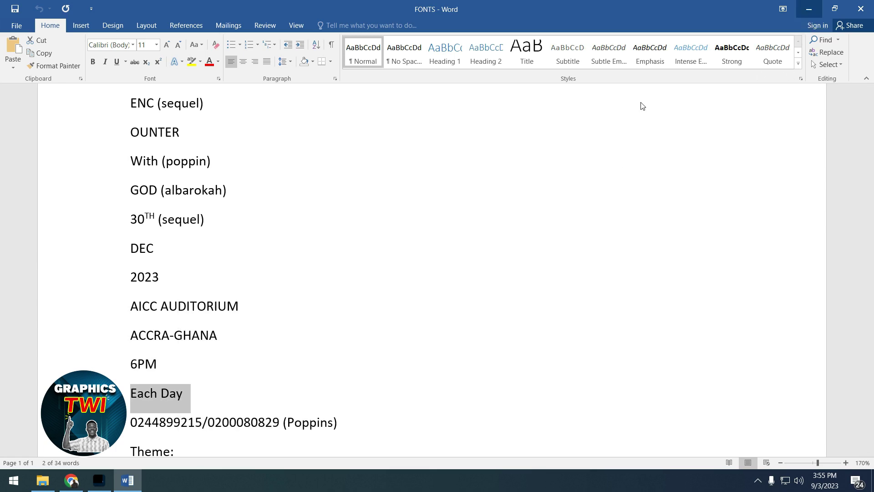
key(alt+Tab)
click(11, 294)
click(238, 400)
key(ctrl+v)
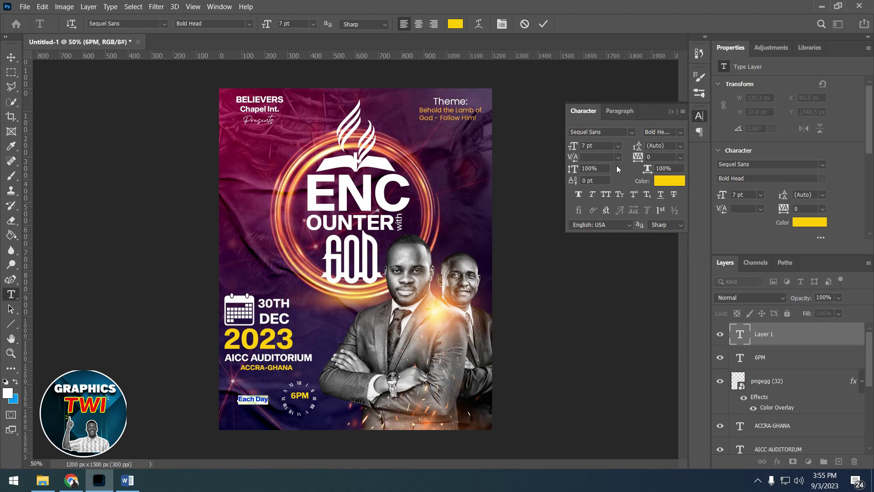
Make the Each Day text white at 5 pt.
click(660, 181)
drag(406, 186, 344, 170)
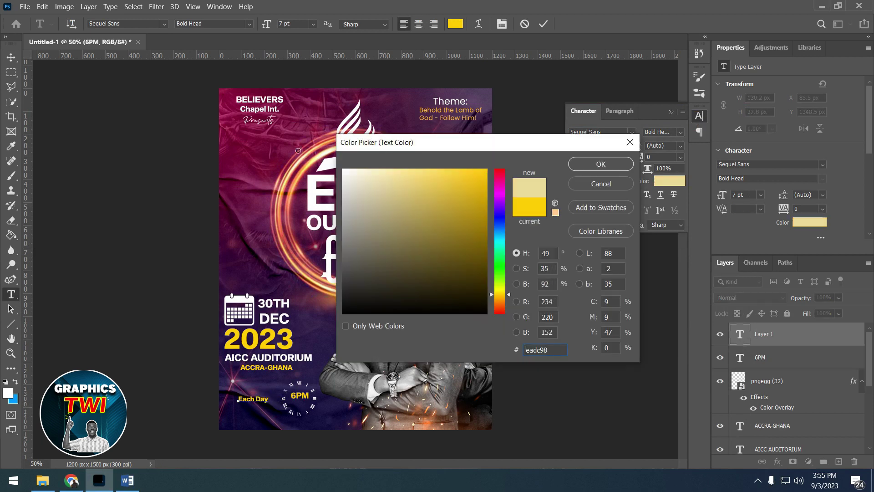
click(613, 167)
click(594, 146)
text(6)
key(Return)
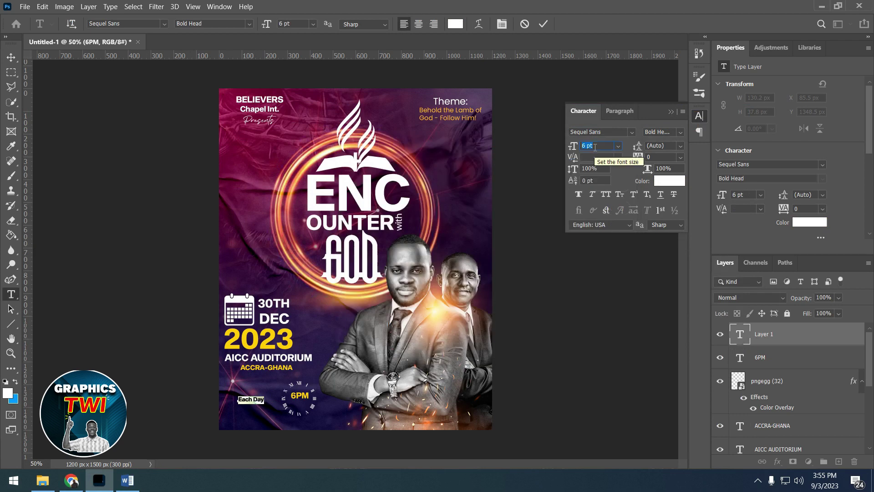
key(Down)
click(543, 24)
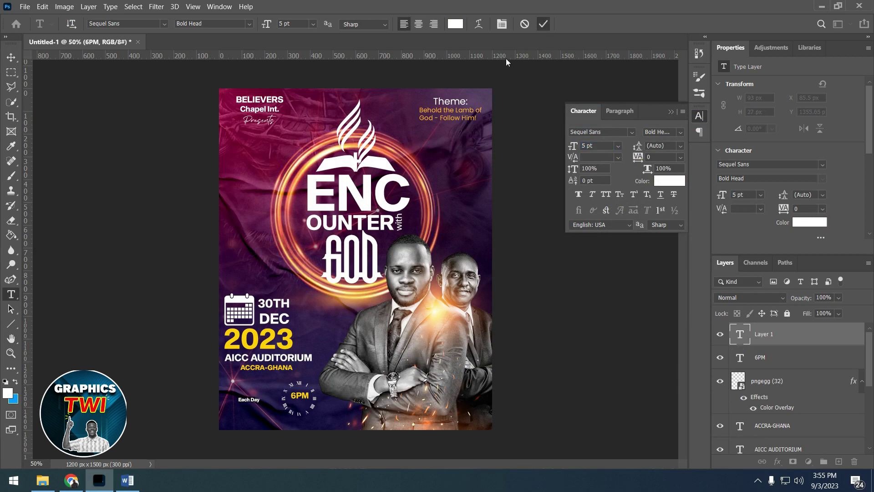
Move Each Day to sit just below the 6PM label.
click(9, 57)
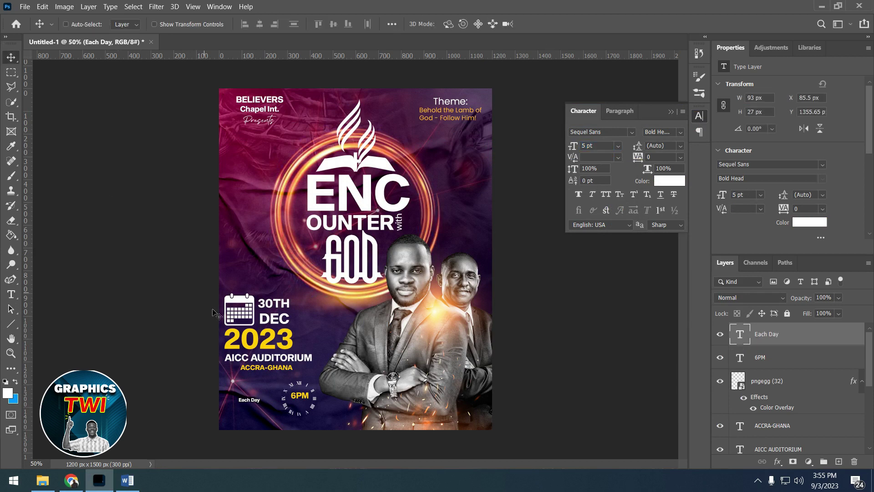
drag(255, 404, 308, 406)
key(Down)
key(Down)
key(Down)
Drag the social media icons PNG from the Downloads folder onto the flyer.
click(43, 479)
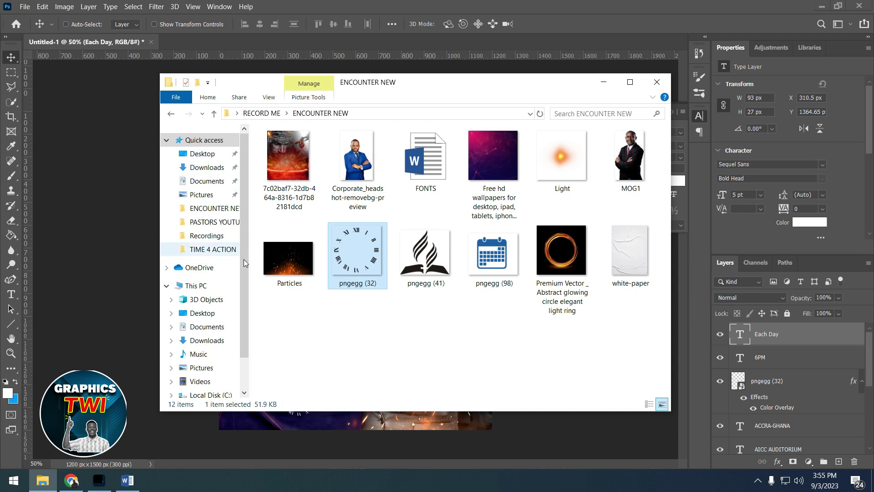
click(205, 167)
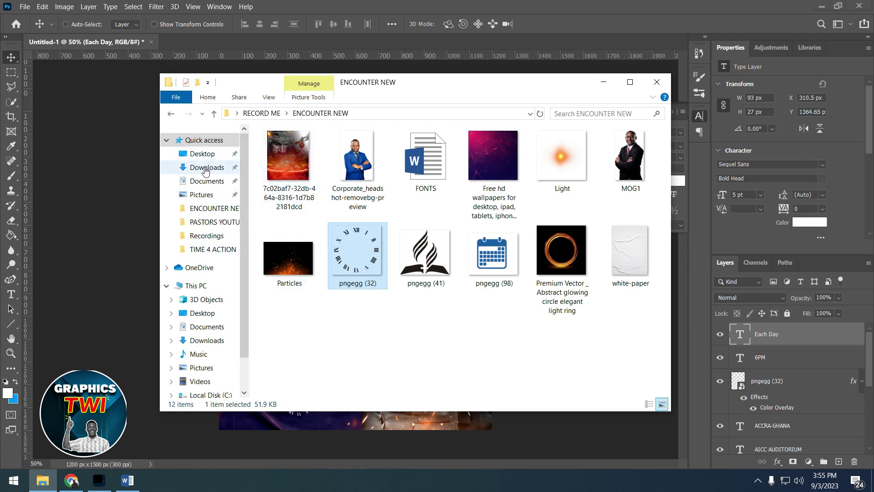
scroll(563, 305, down, 1)
scroll(495, 309, down, 5)
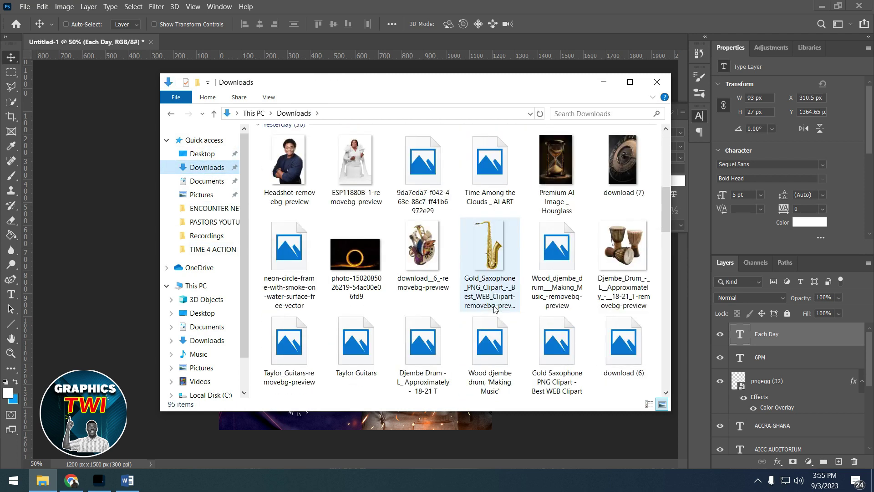
scroll(495, 308, down, 3)
scroll(501, 307, down, 2)
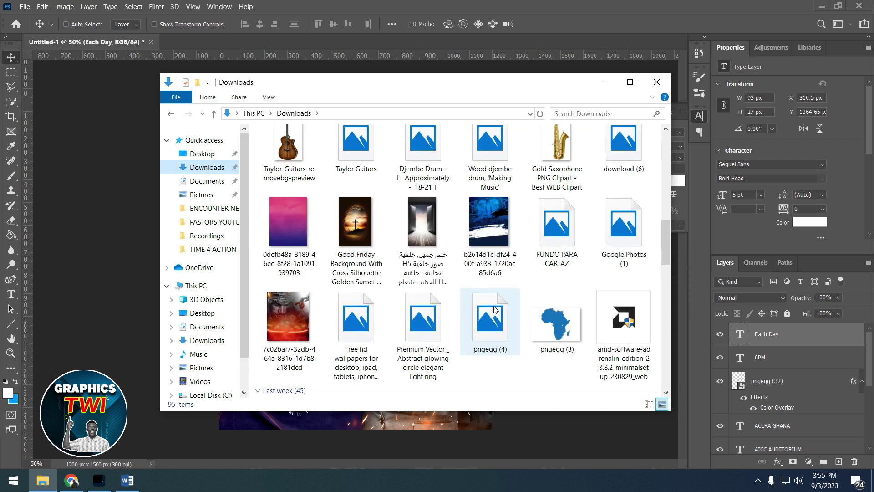
drag(664, 232, 668, 184)
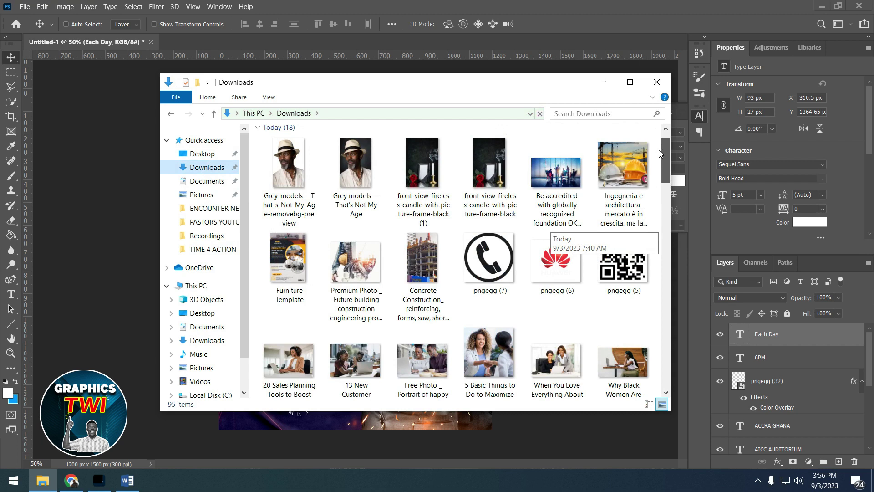
mouse_move(667, 184)
mouse_down()
mouse_move(649, 210)
mouse_move(642, 254)
mouse_up()
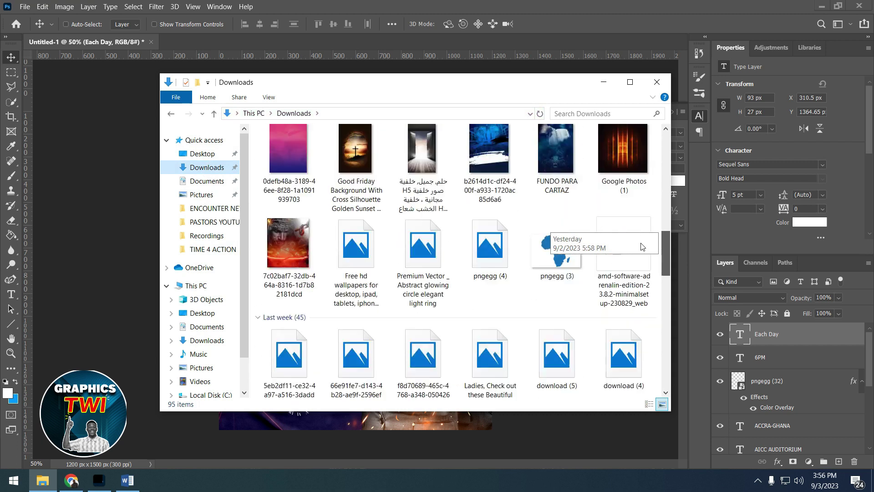
mouse_move(490, 380)
mouse_down()
mouse_move(452, 421)
mouse_move(337, 387)
mouse_up()
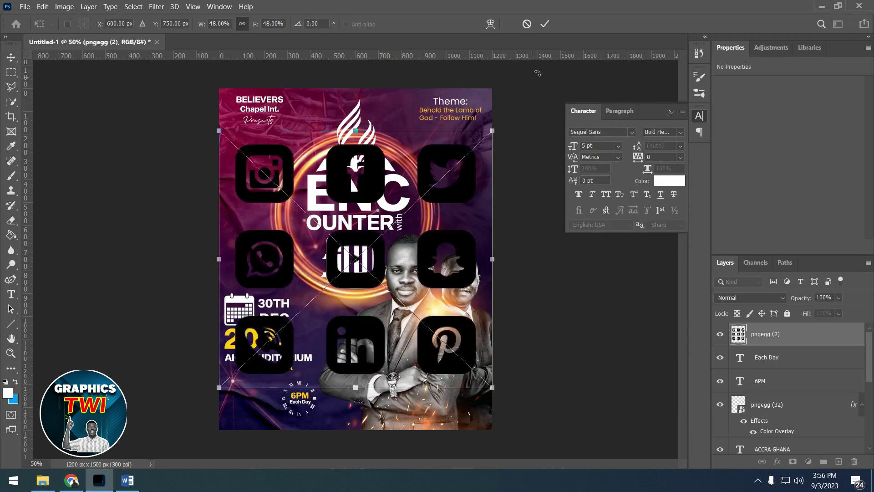
Rasterize the icons and keep only the Instagram, Facebook and Twitter row on its own layer.
key(Return)
right_click(790, 339)
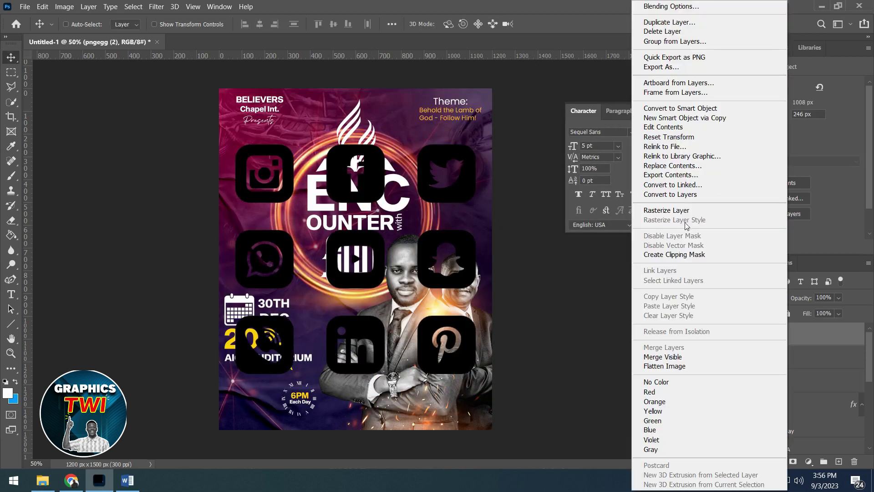
click(666, 210)
click(11, 71)
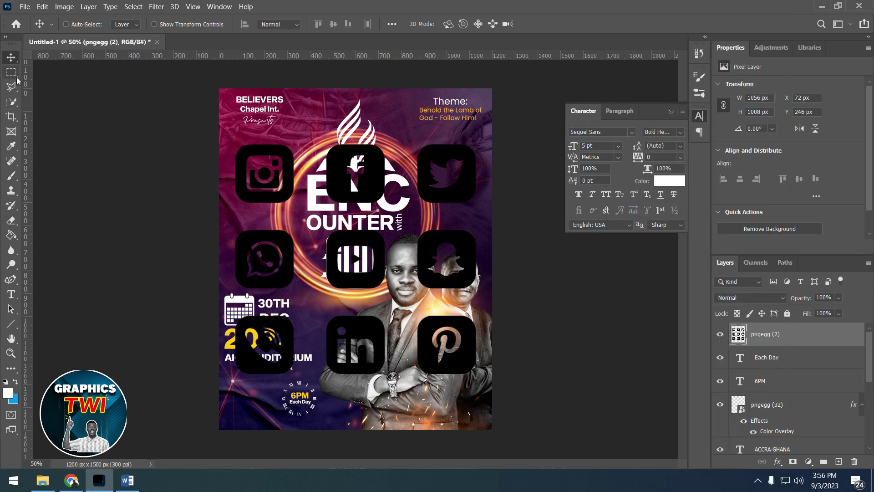
drag(225, 122, 494, 224)
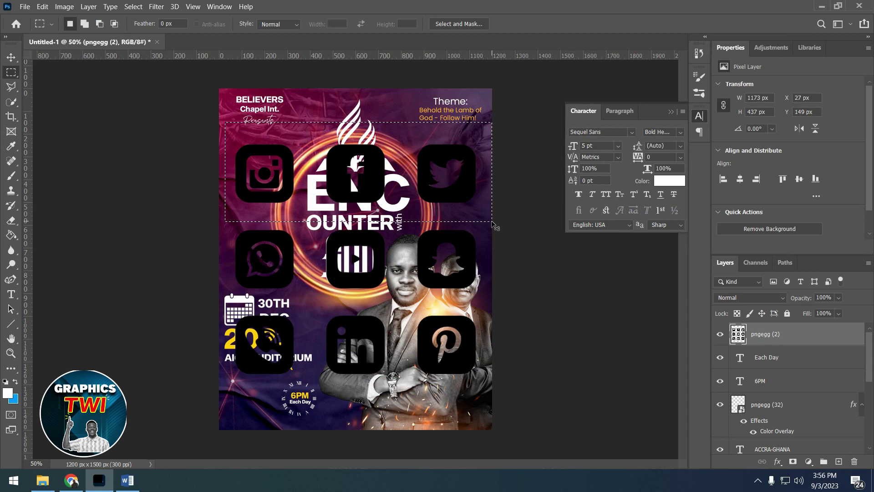
key(ctrl+j)
click(775, 359)
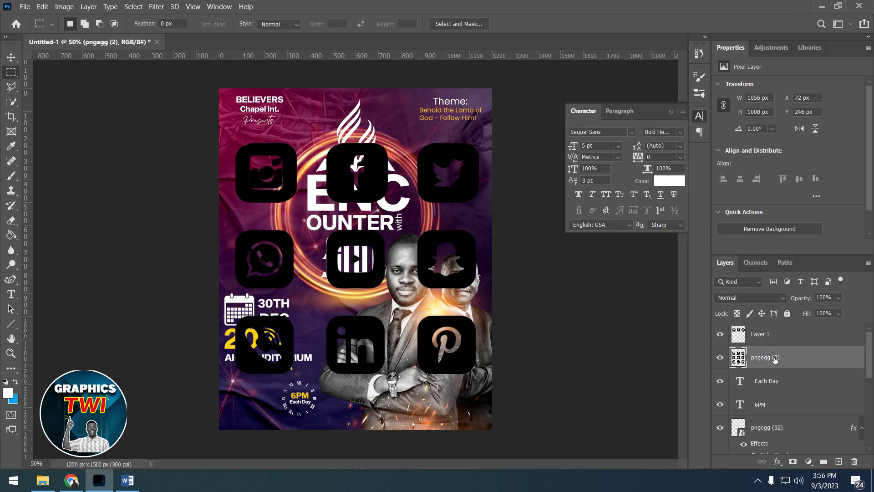
key(Delete)
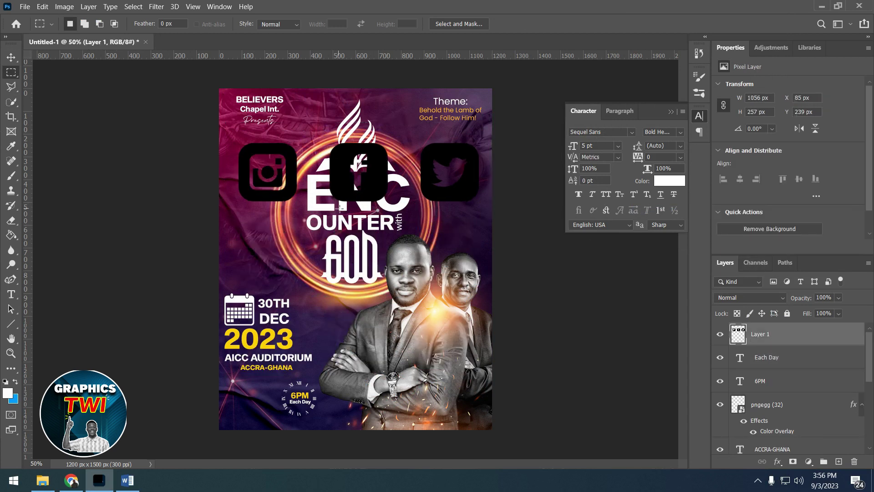
Scale the icon row down to about 12%.
click(11, 57)
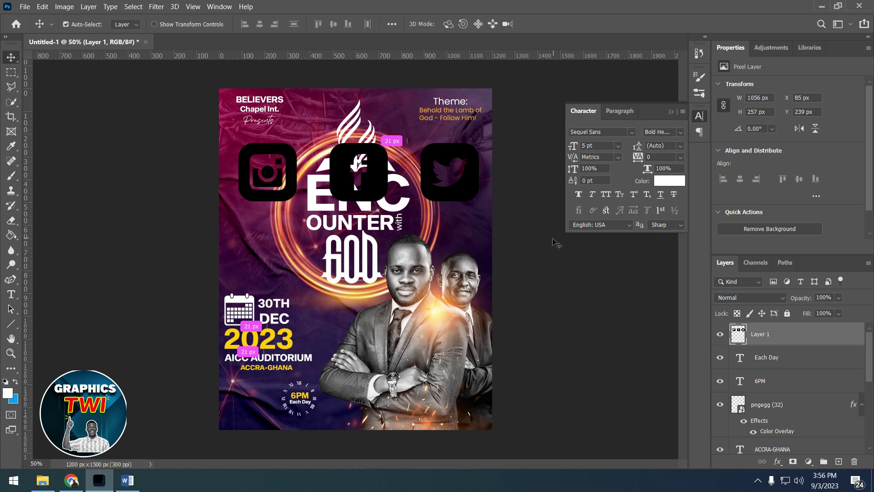
key(ctrl+t)
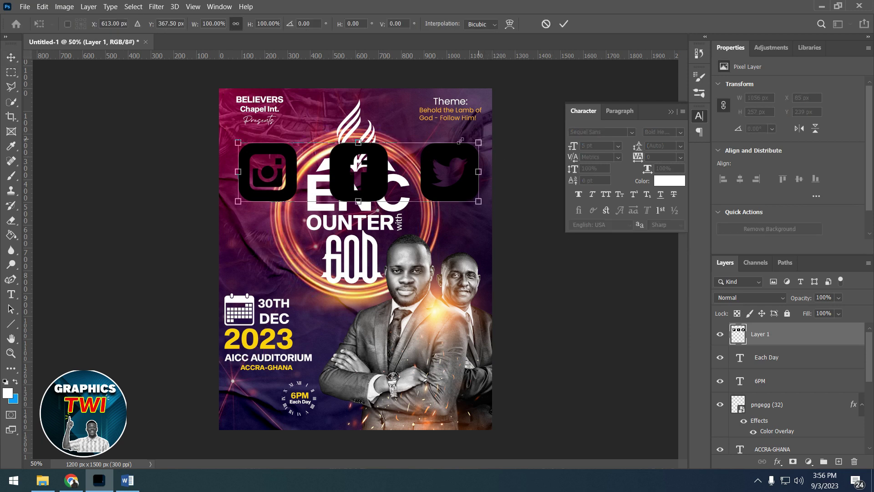
drag(461, 141, 376, 152)
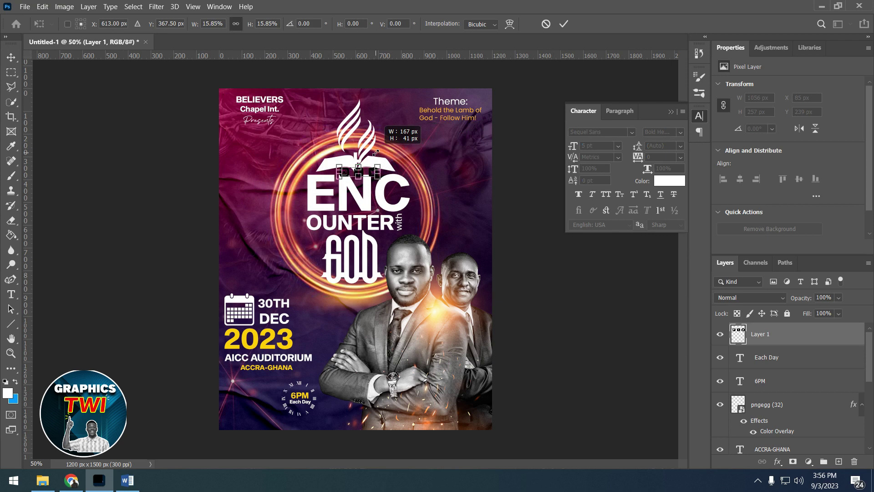
drag(376, 153, 255, 419)
click(563, 24)
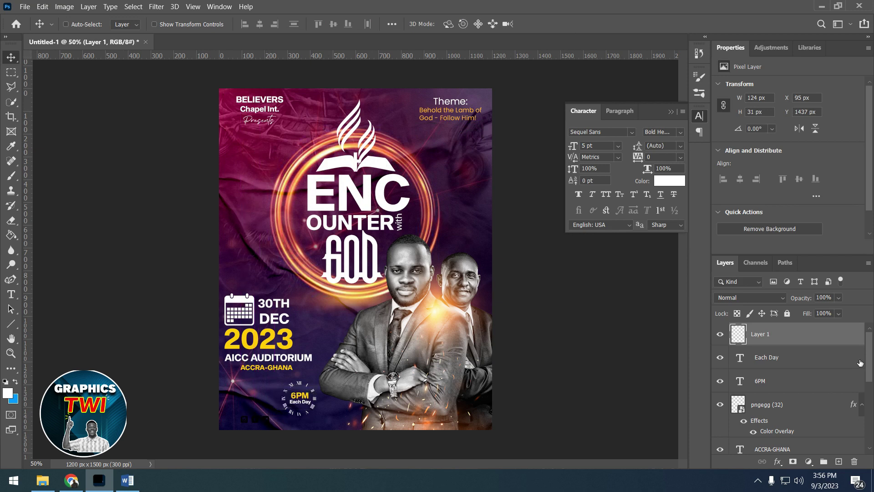
Tint the three social icons white with a Color Overlay and place them below Each Day.
double_click(846, 337)
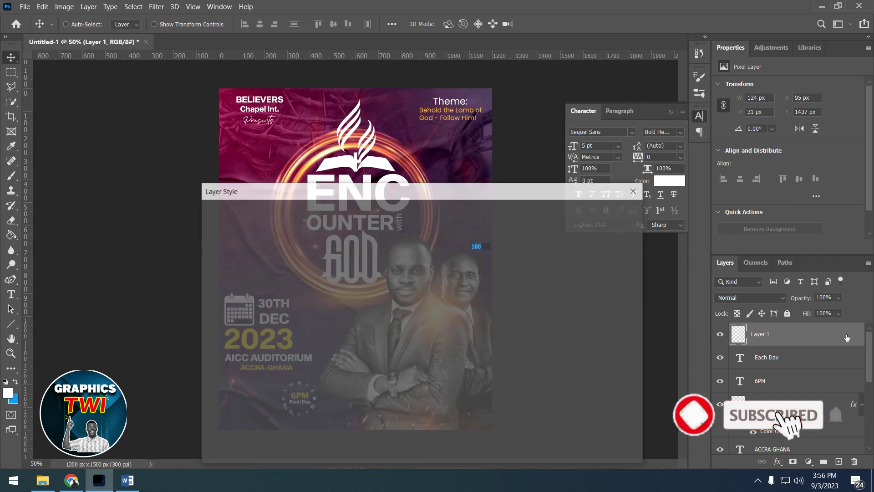
click(258, 349)
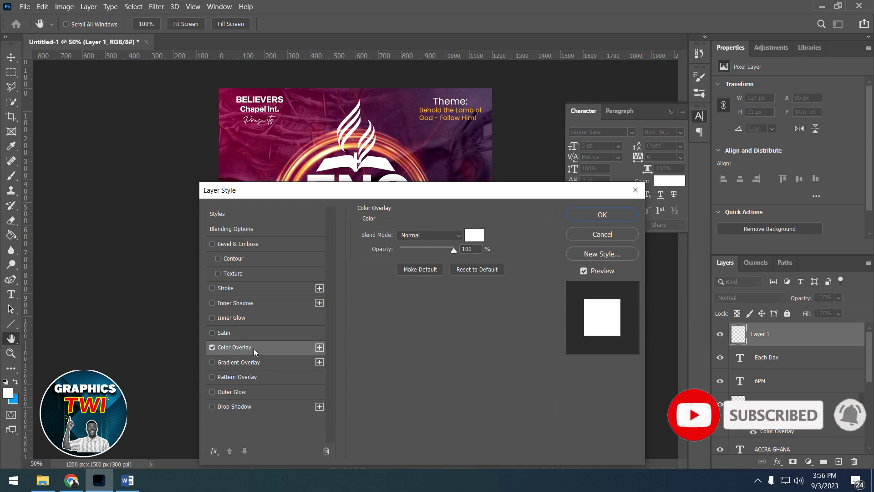
click(601, 214)
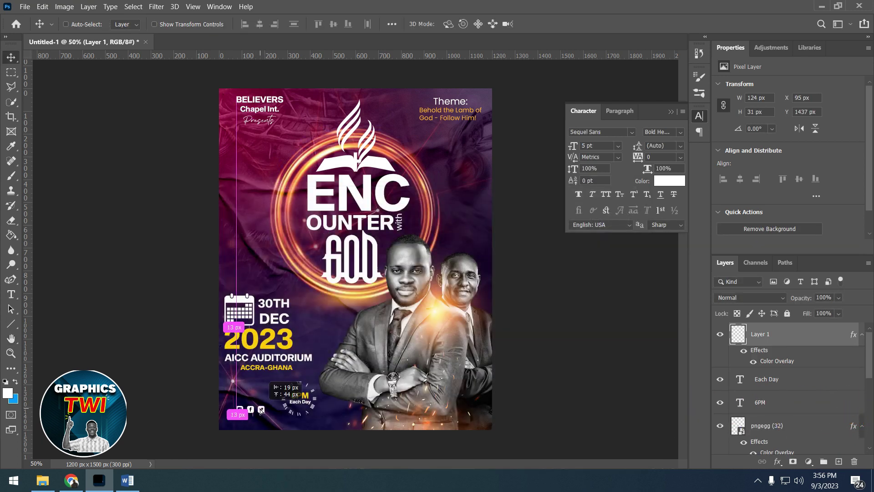
drag(266, 424, 261, 413)
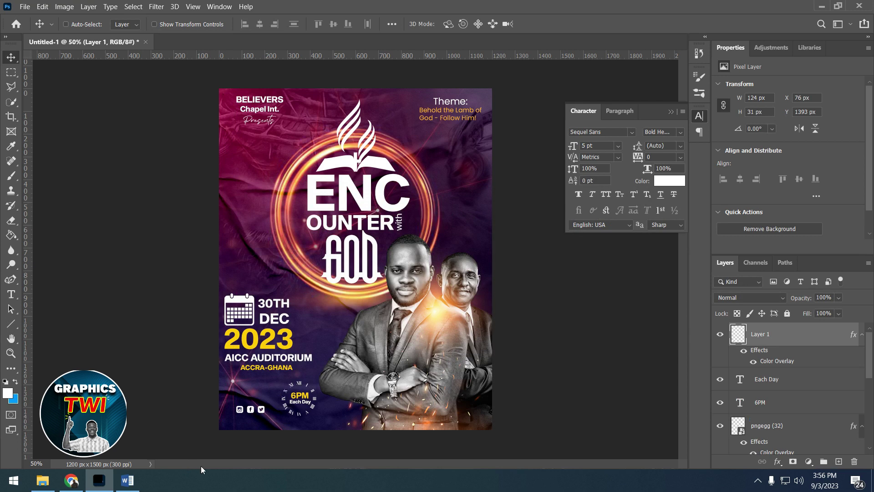
Recheck the Word font notes, then minimize Word and File Explorer to reveal the Photoshop flyer.
click(42, 481)
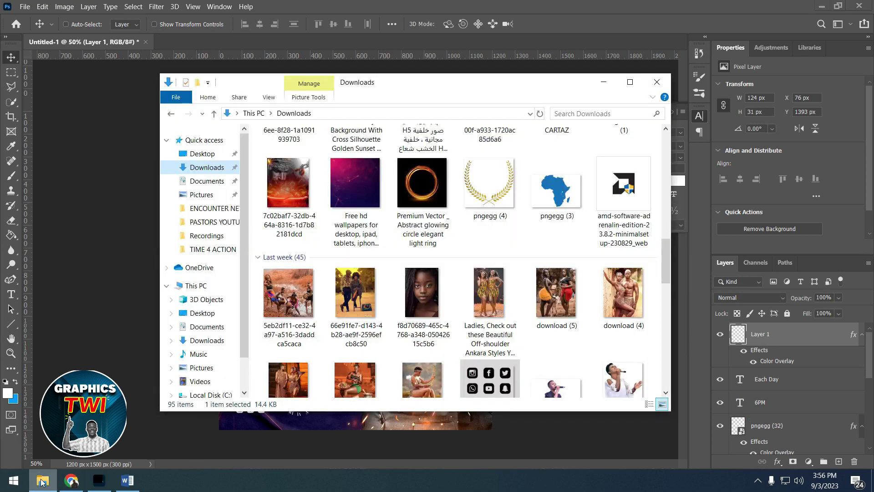
click(128, 480)
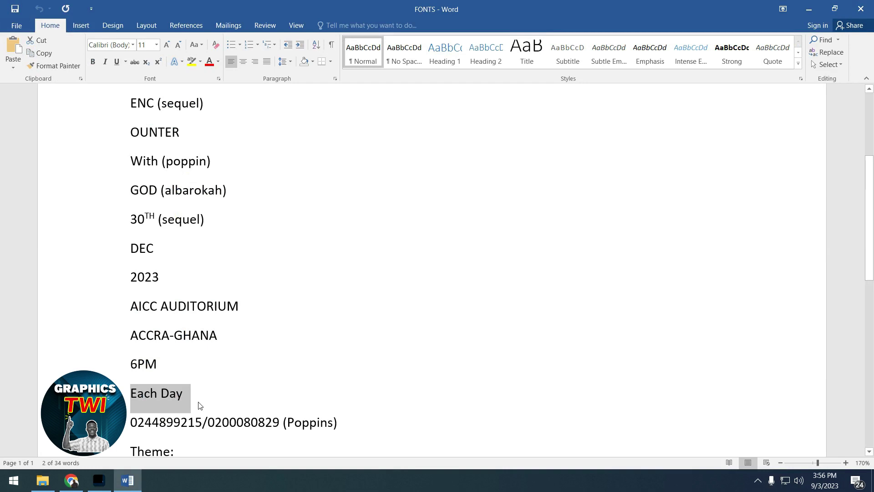
scroll(199, 406, down, 2)
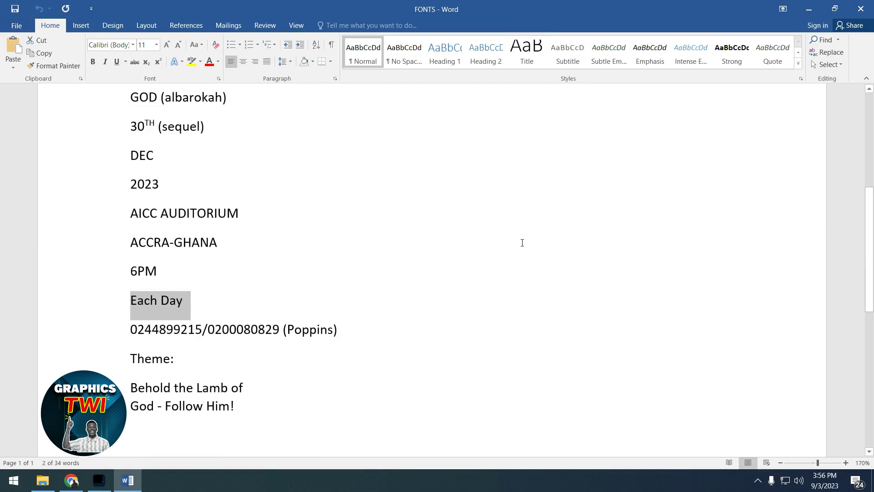
click(809, 9)
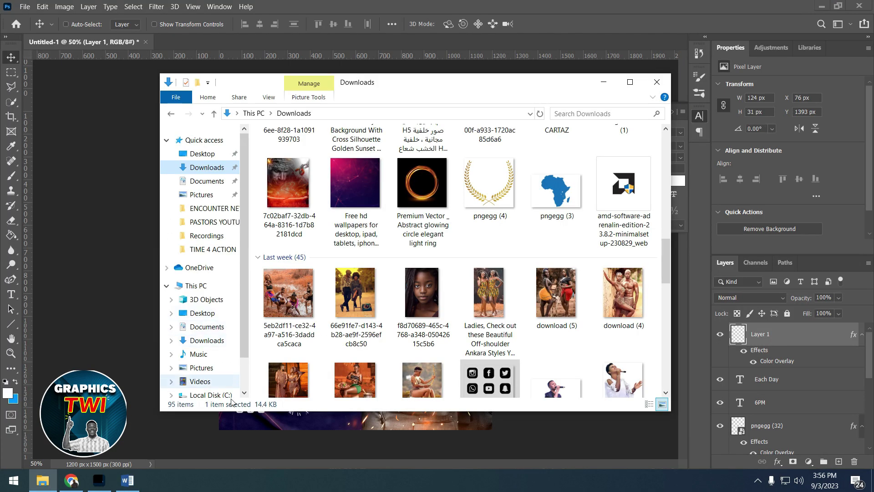
click(71, 302)
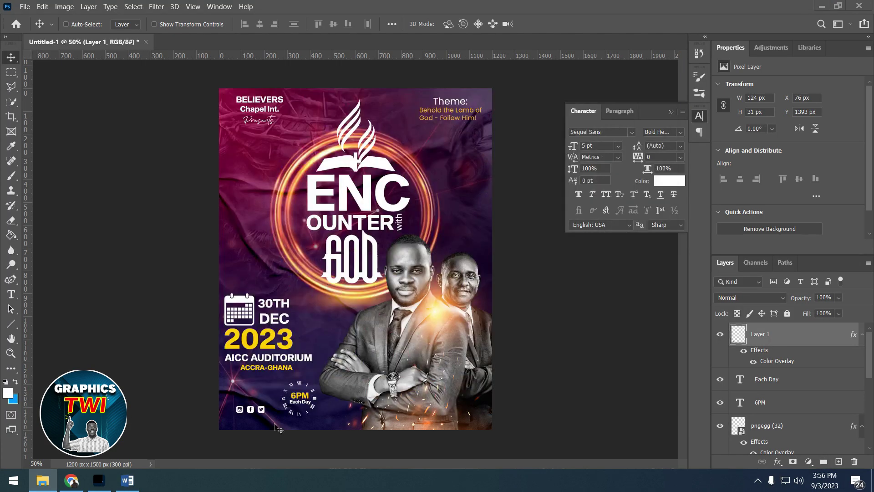
click(11, 294)
Set the new Believers Chapel Int. label to Poppins Regular at 3 pt.
click(239, 162)
text(Believers Chapel Int.)
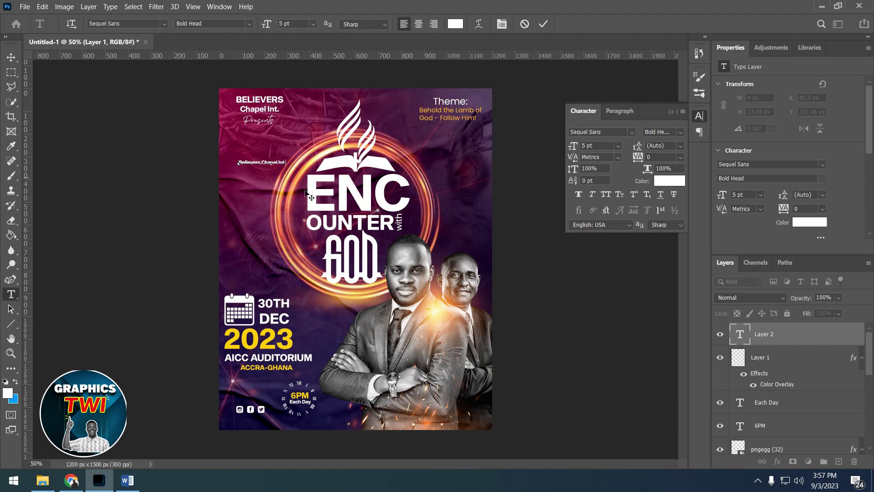
key(ctrl+a)
click(612, 132)
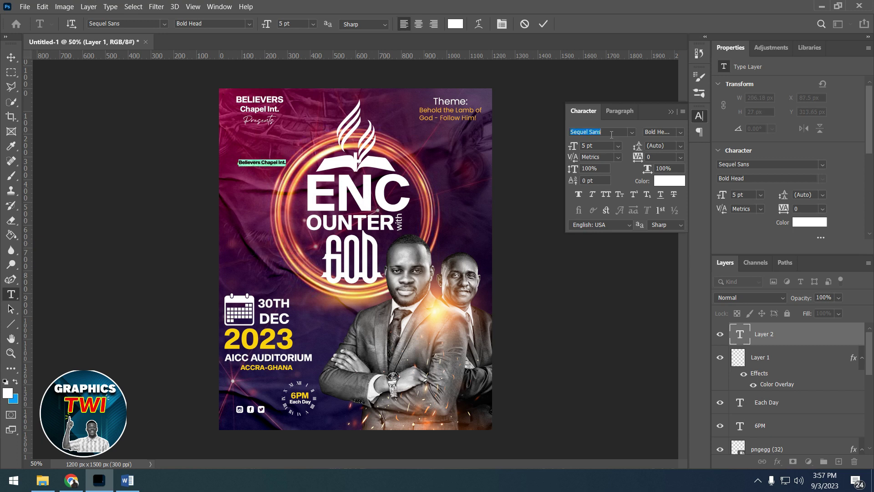
text(Poppins)
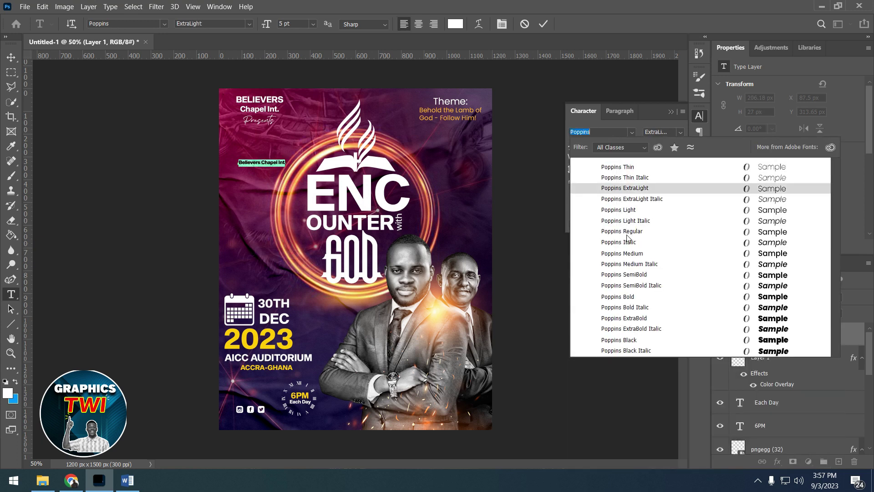
click(627, 232)
click(606, 145)
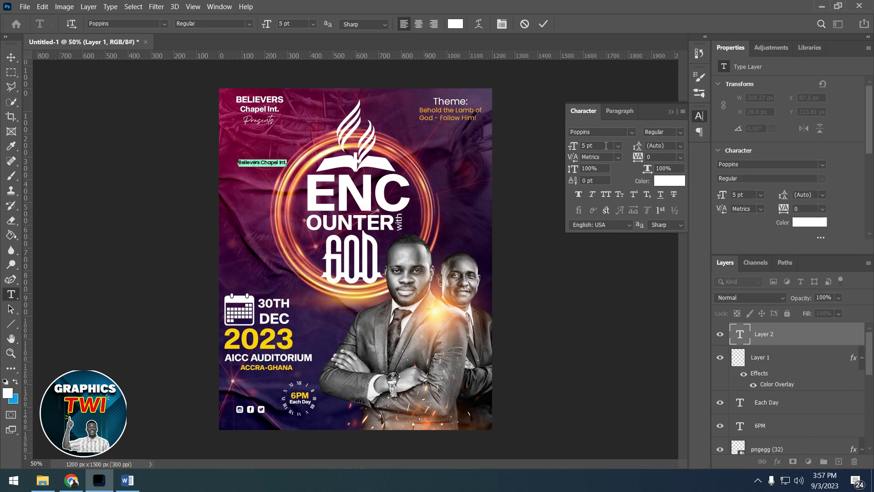
key(Down)
key(Down)
Commit the label and move it beneath the social icons at the flyer's bottom.
click(543, 24)
key(v)
drag(235, 172, 272, 424)
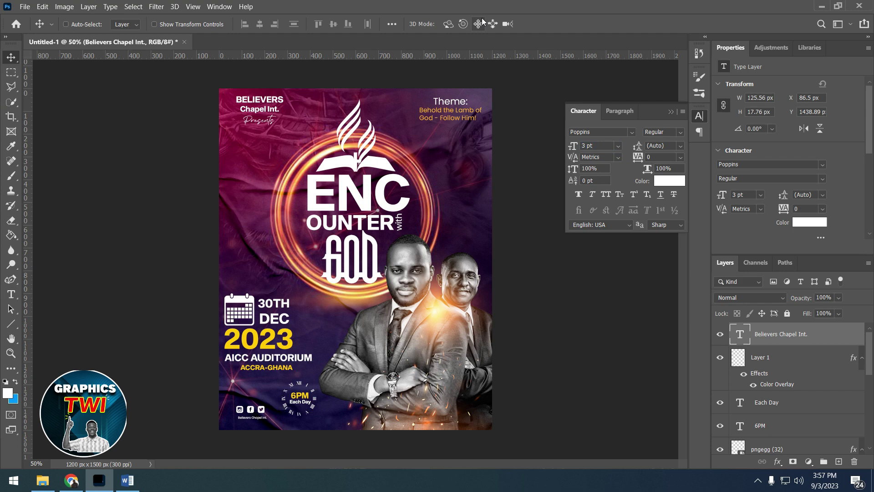
click(127, 480)
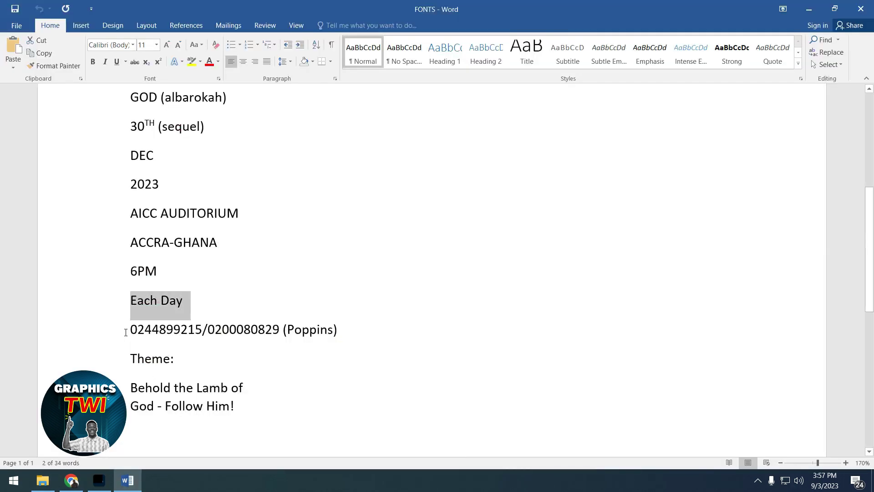
Copy the contact phone-number line from the Word notes and minimize Word.
drag(125, 332, 282, 330)
right_click(270, 332)
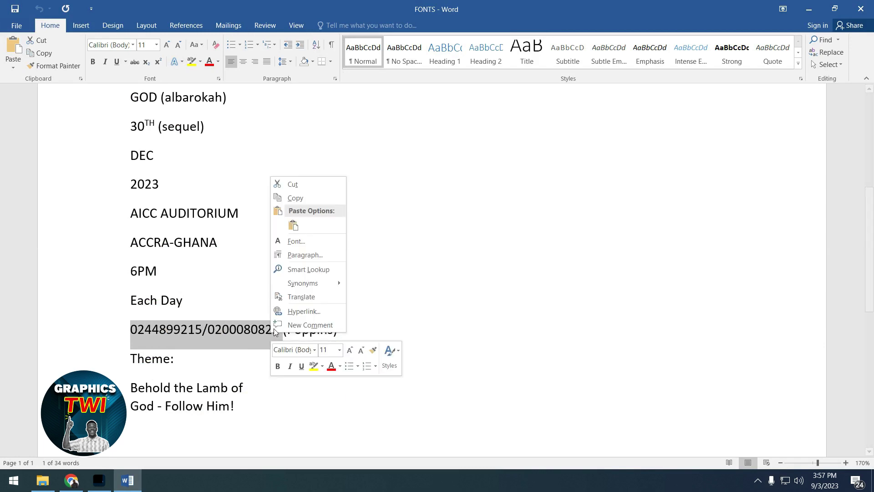
click(287, 199)
click(809, 10)
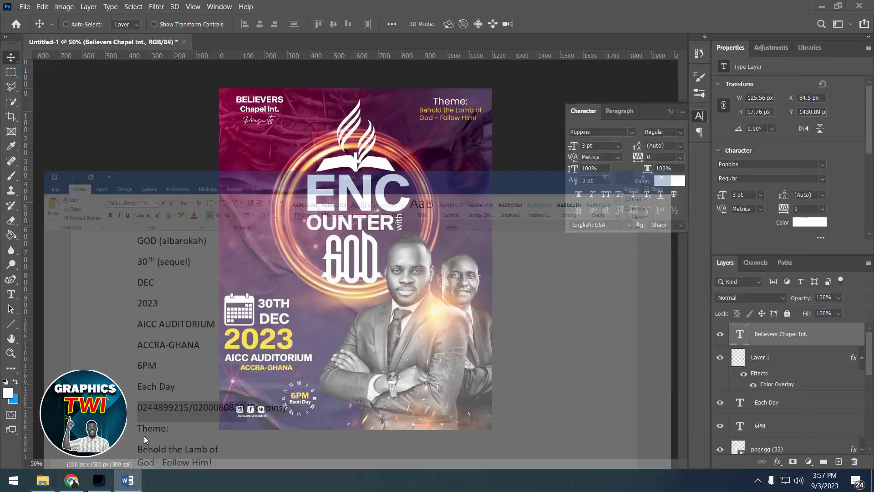
click(11, 294)
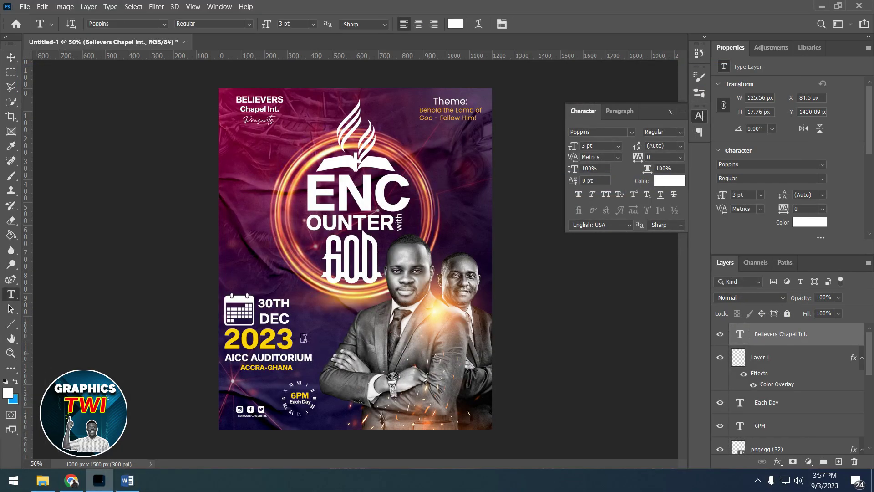
Paste the copied phone number into a new text box near the bottom at 10 pt.
drag(236, 380, 278, 391)
key(ctrl+v)
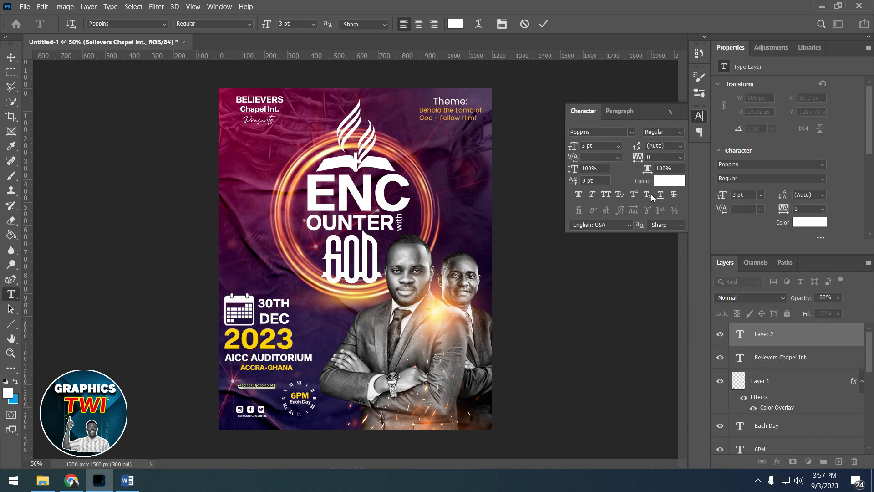
click(597, 145)
key(Up)
key(Up)
key(Up)
key(Up)
key(Up)
key(Up)
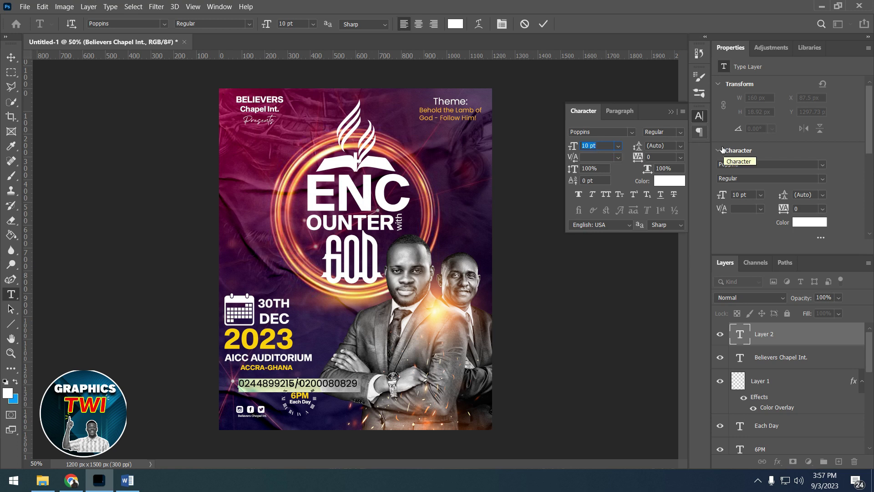
Colour the phone number with the 2023 yellow, reduce it to 8 pt and commit.
click(669, 181)
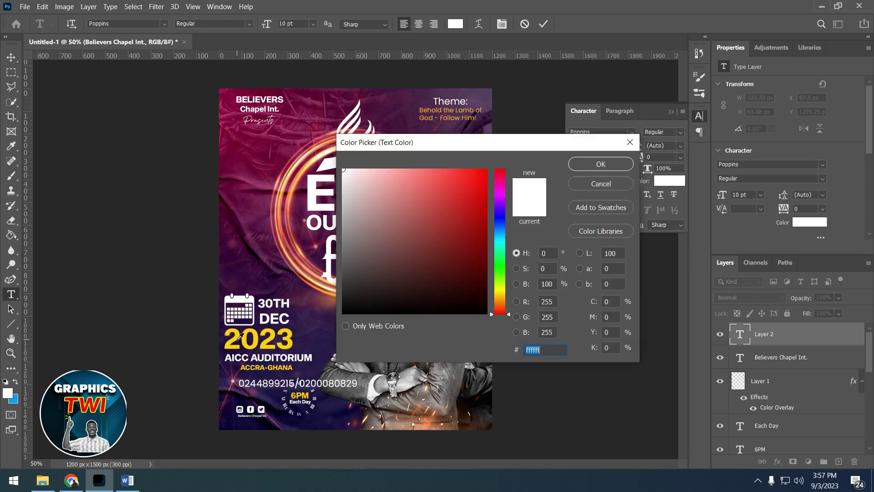
click(237, 337)
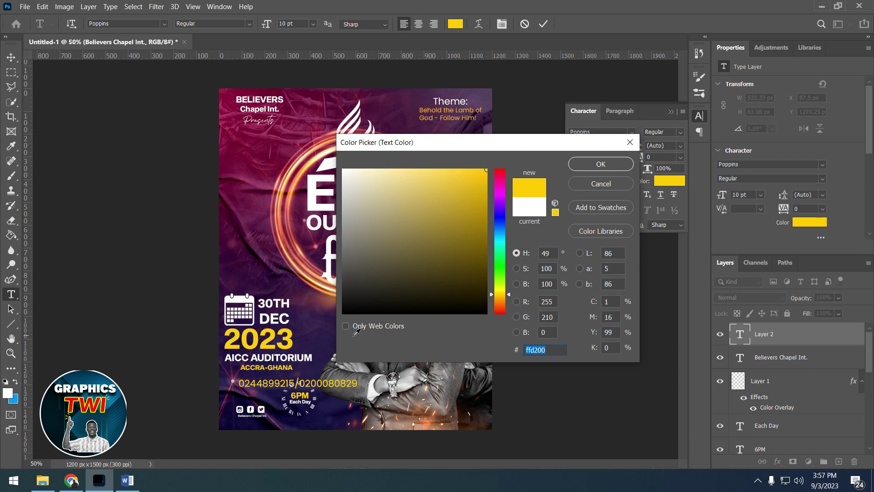
click(597, 167)
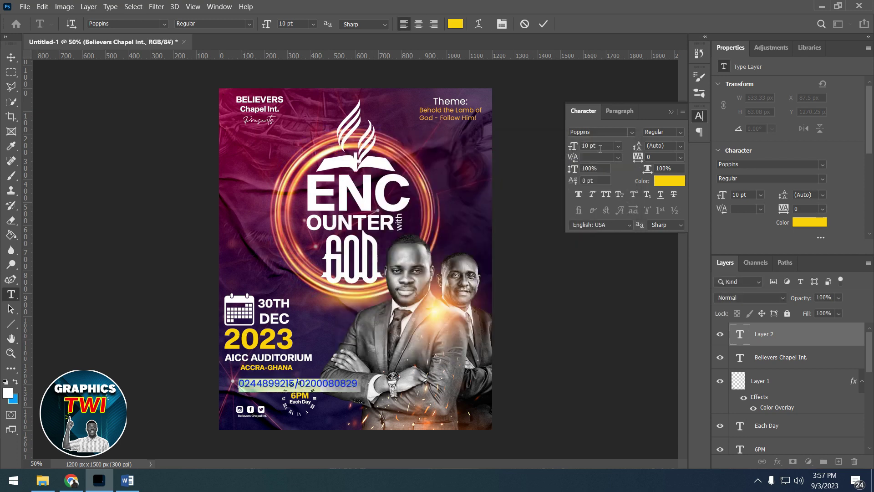
key(Down)
key(Down)
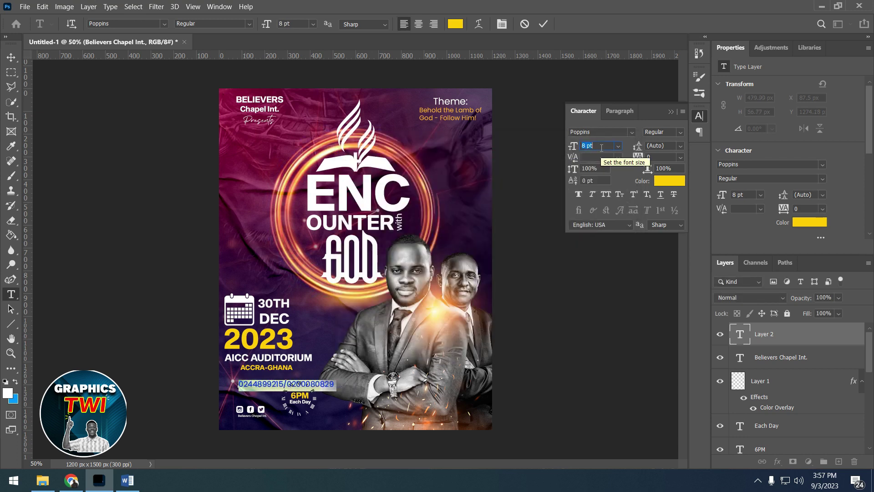
click(543, 24)
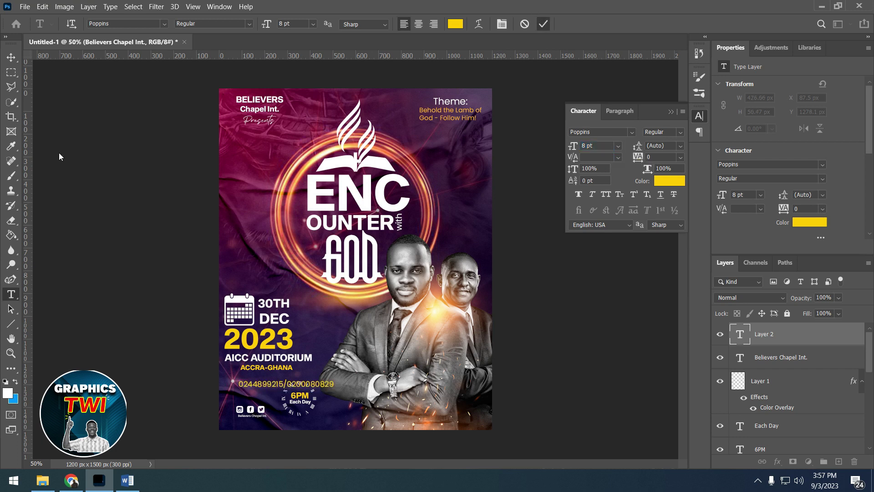
Move the yellow phone number down to the flyer's bottom edge.
click(12, 57)
drag(313, 382, 319, 424)
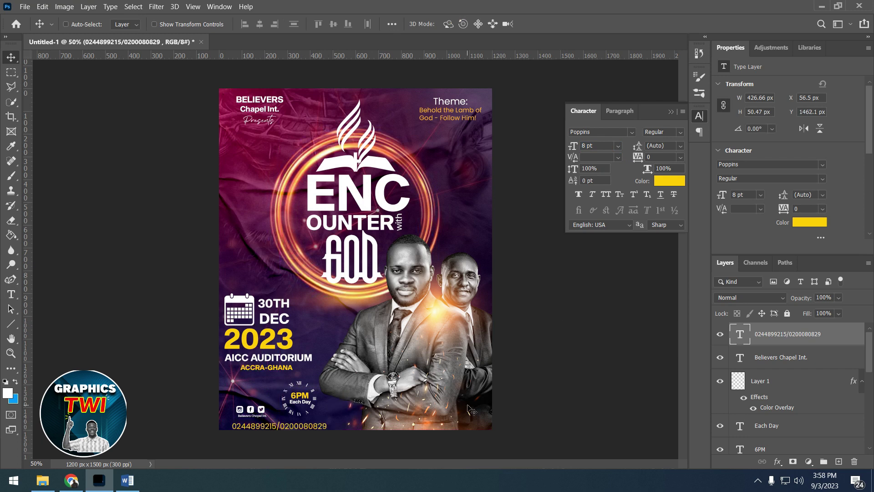
key(Up)
key(Up)
key(Up)
key(Up)
key(Up)
key(Up)
key(Up)
key(Up)
key(Up)
key(Right)
key(Right)
key(Right)
key(Right)
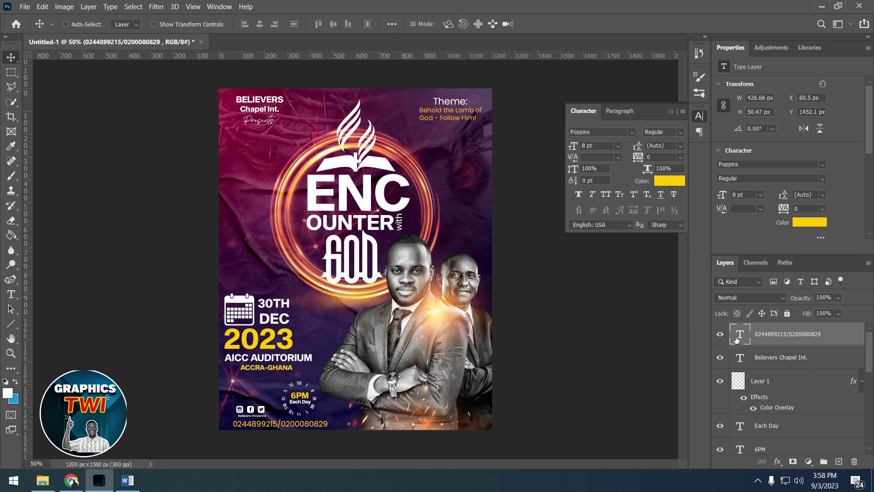
Widen the phone number's letter spacing to 200 and nudge it slightly left.
double_click(740, 337)
click(662, 157)
text(60)
key(Return)
key(Up)
key(Up)
key(Up)
key(Up)
key(Up)
key(Up)
key(Up)
key(Up)
key(Up)
key(Up)
key(Up)
key(Up)
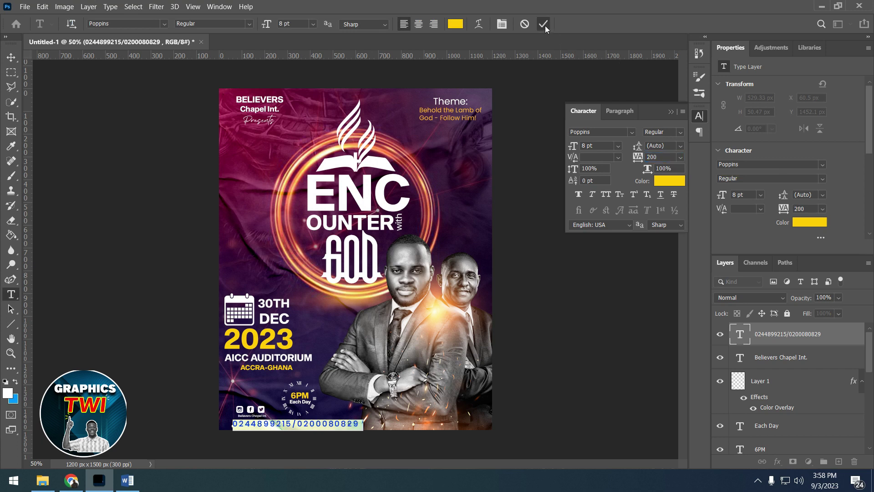
click(545, 25)
key(v)
key(Left)
key(Left)
key(Left)
key(Left)
key(Left)
key(Left)
key(Left)
key(Left)
key(Left)
key(Left)
key(Left)
key(Left)
key(Left)
key(Left)
key(Left)
key(Left)
key(Left)
key(Left)
key(Left)
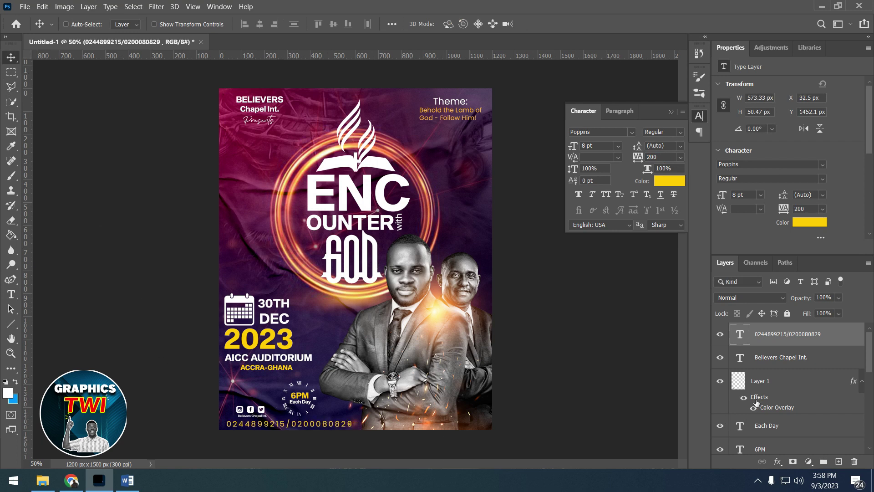
Nudge the clock graphic, 6PM and Each Day layers down and slightly right.
scroll(777, 387, down, 2)
scroll(772, 406, down, 1)
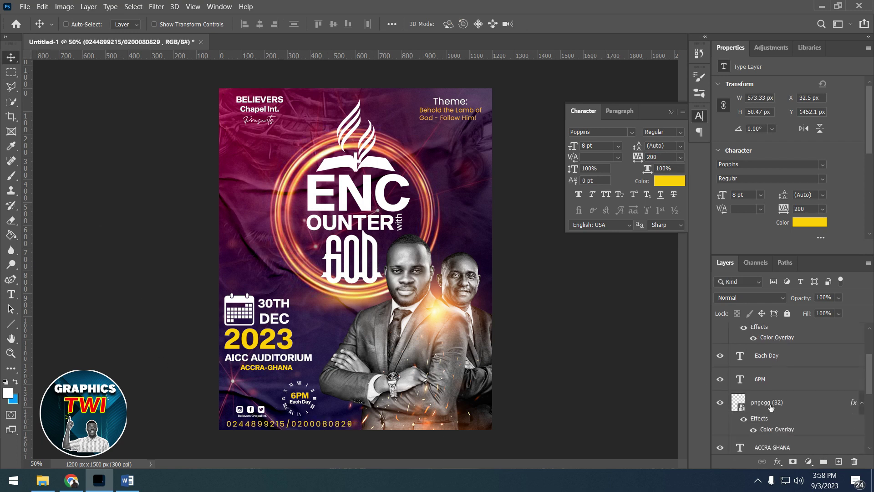
click(769, 403)
shift+click(769, 379)
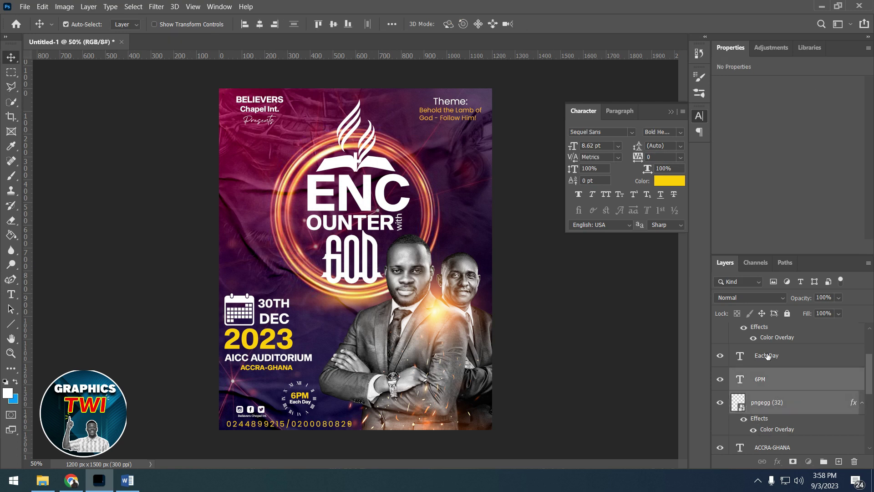
shift+click(768, 357)
key(Down)
key(Down)
key(Down)
key(Down)
key(Down)
key(Down)
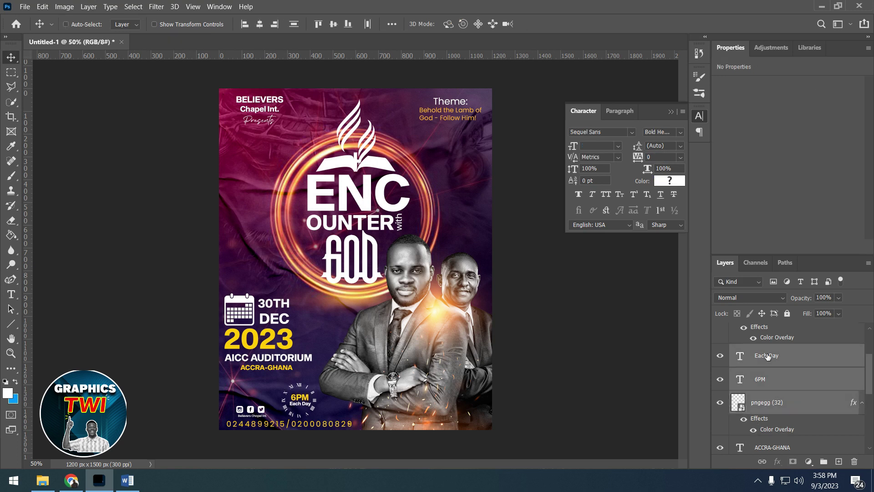
key(Down)
key(Down)
key(Right)
key(Right)
key(Right)
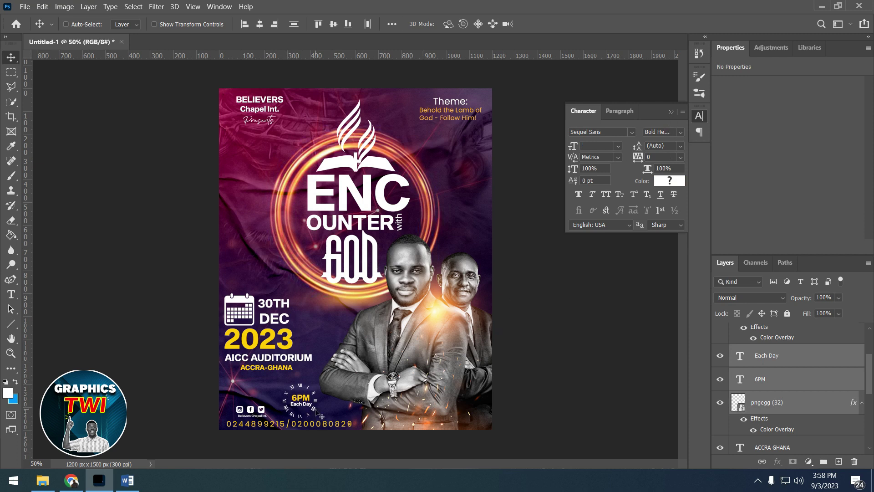
Group the phone number, Believers Chapel Int., ACCRA-GHANA and AICC AUDITORIUM layers as 'down'.
scroll(804, 377, up, 2)
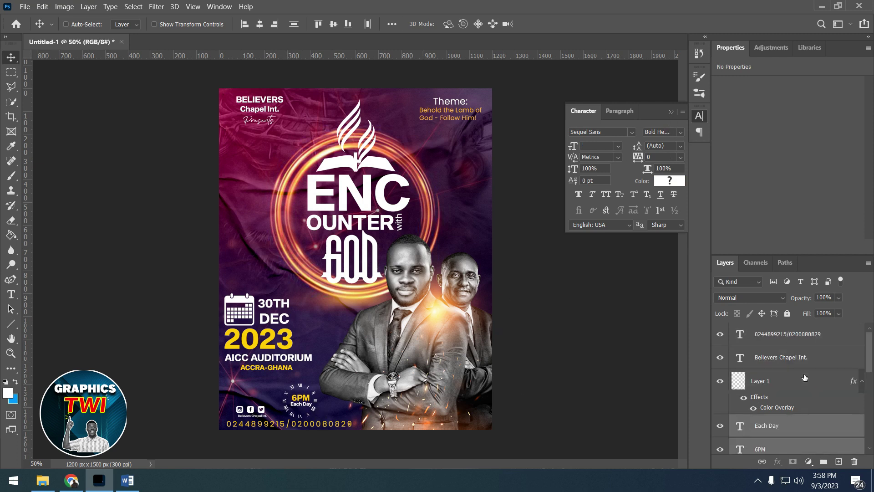
ctrl+click(783, 338)
ctrl+click(776, 360)
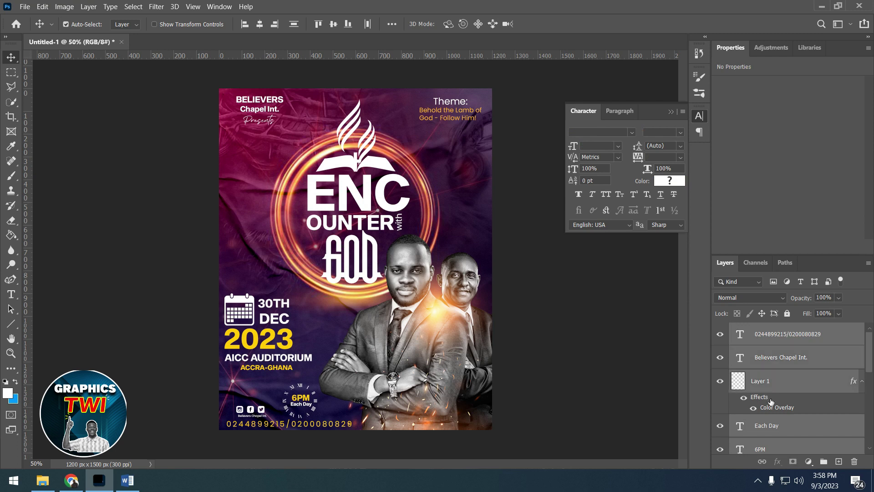
scroll(766, 392, down, 2)
scroll(769, 430, down, 2)
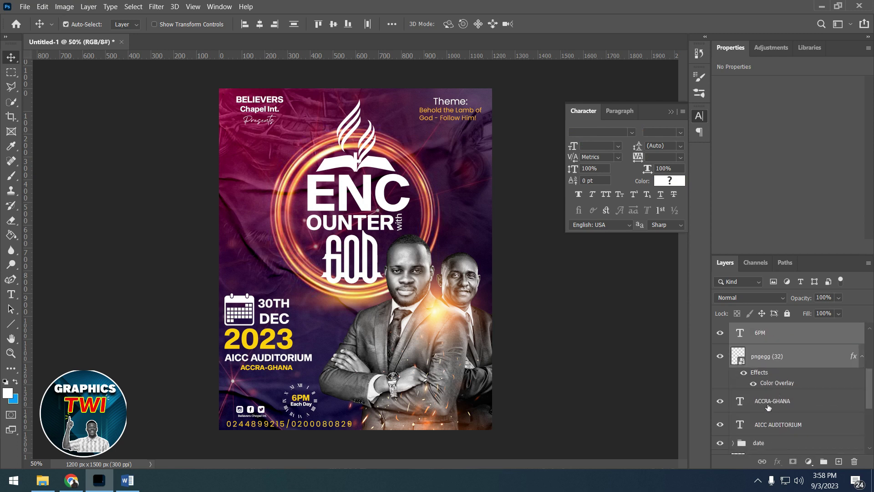
ctrl+click(769, 403)
ctrl+click(774, 424)
scroll(790, 409, up, 1)
scroll(790, 405, down, 1)
scroll(789, 399, down, 2)
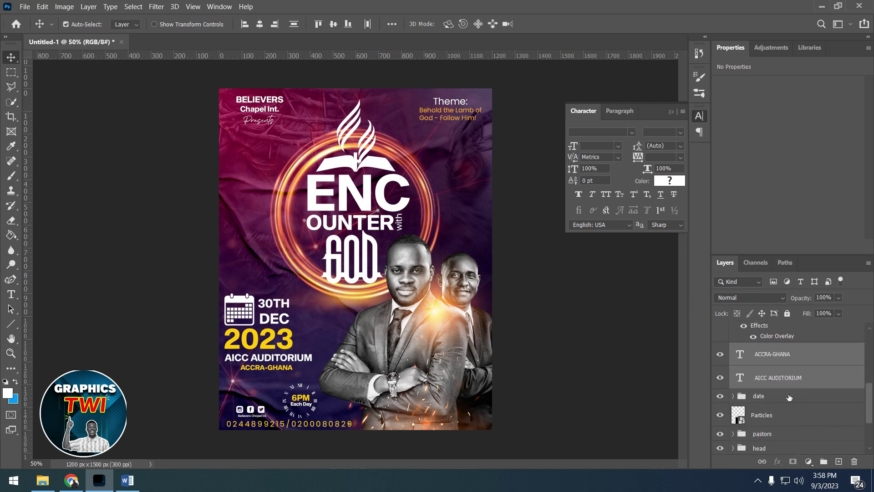
key(ctrl+g)
double_click(759, 330)
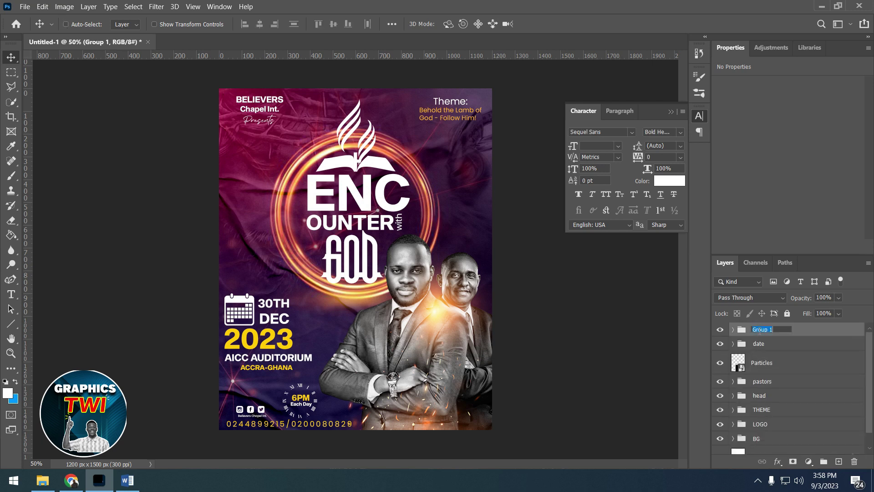
text(down)
key(Return)
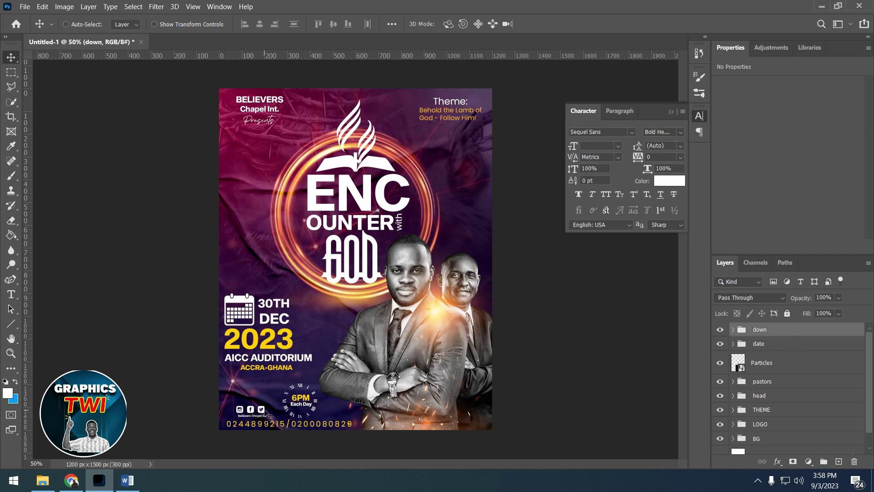
Nudge the Believers Chapel Int. label and Layer 1 social icons up inside the down group.
click(733, 330)
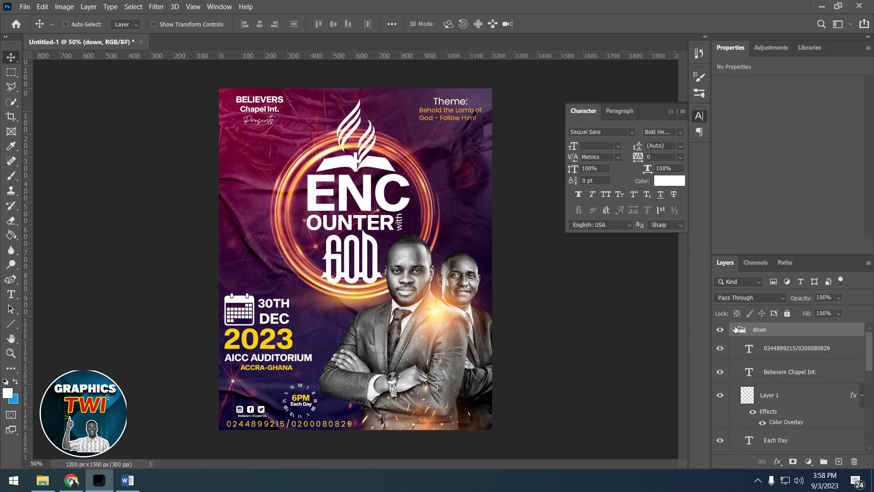
click(783, 373)
shift+click(783, 403)
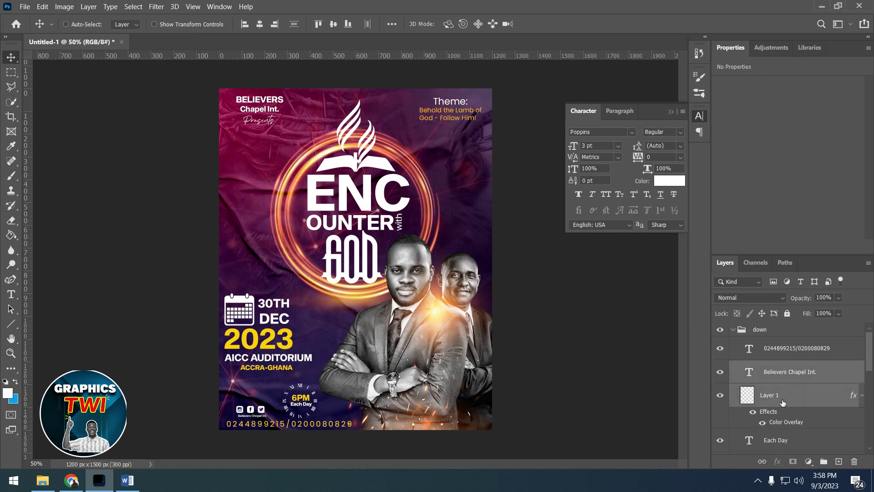
click(720, 396)
key(Up)
key(Up)
key(Up)
key(Up)
key(Up)
key(Up)
key(Up)
key(Up)
key(Up)
click(733, 335)
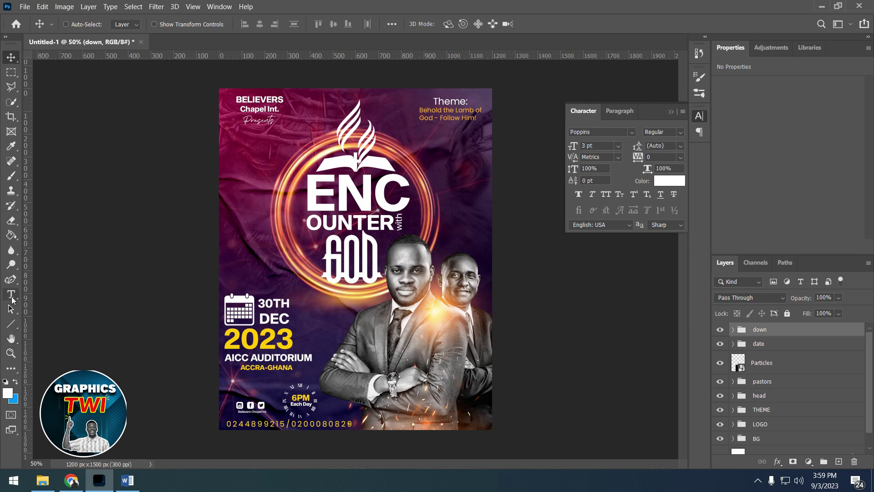
click(11, 293)
Restyle the Host text in the Angelin script font, coloured yellow #ffd200.
click(235, 266)
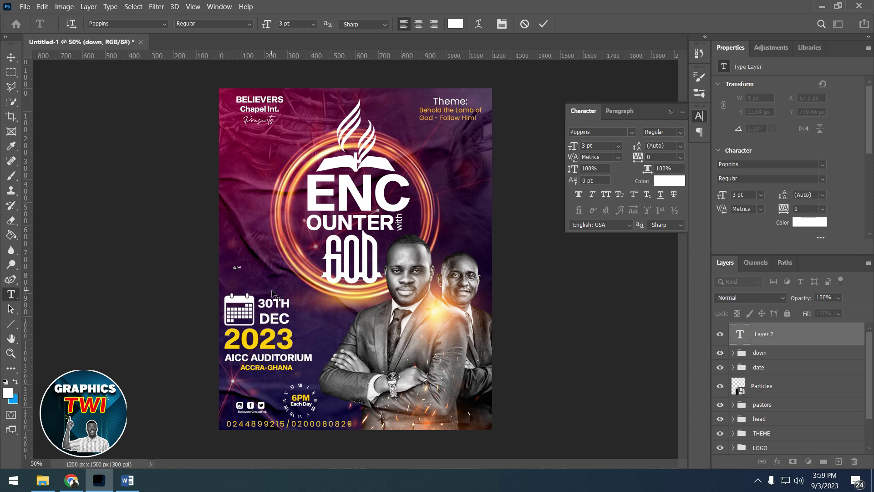
key(ctrl+a)
scroll(600, 145, up, 3)
scroll(600, 146, up, 2)
click(594, 133)
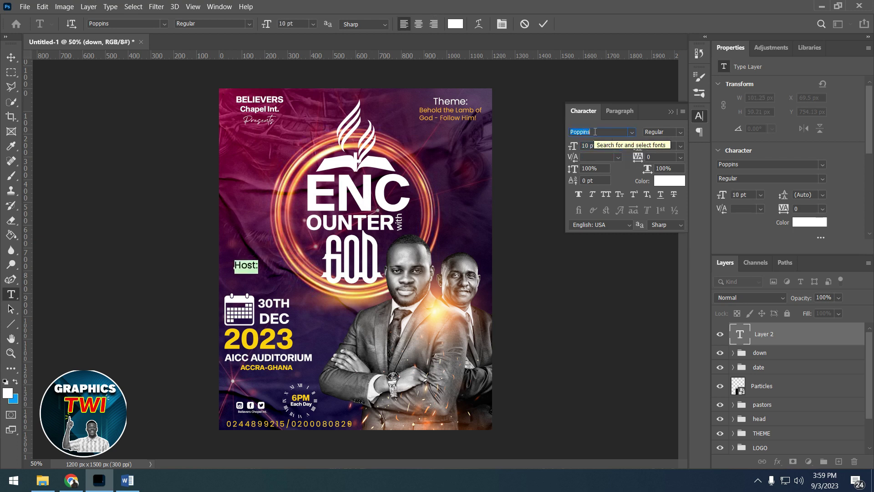
text(an)
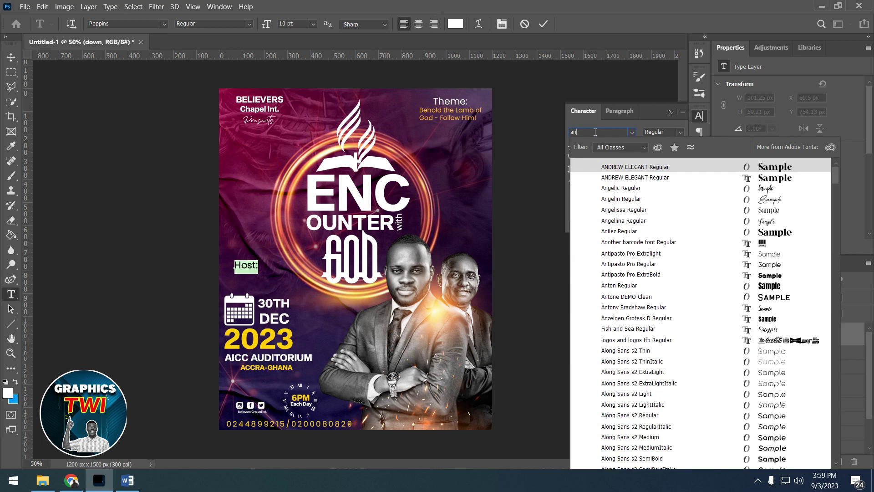
text(geli)
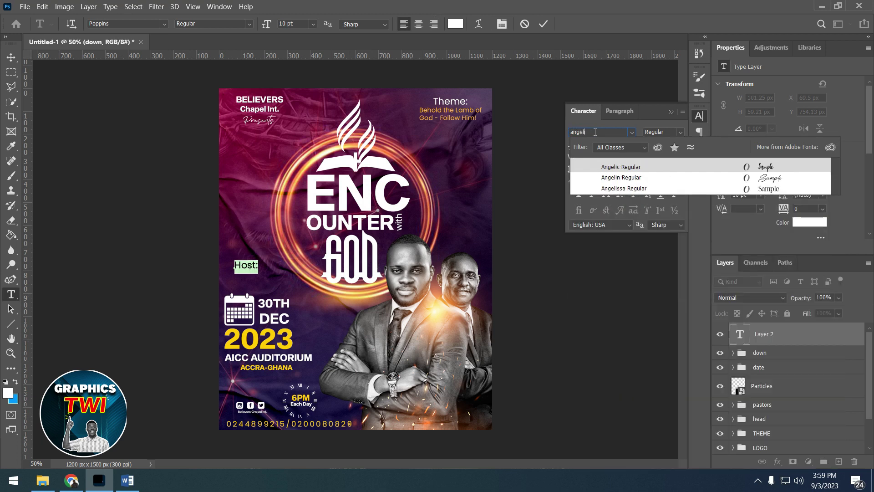
text(c)
key(Escape)
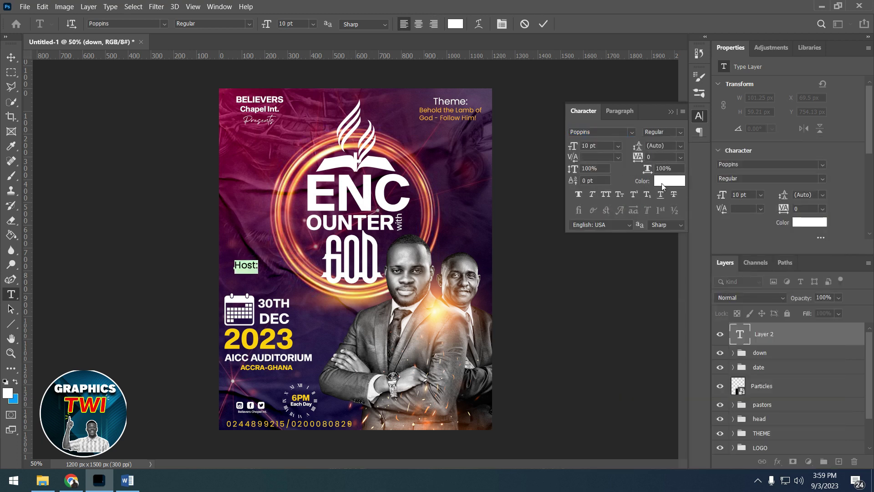
click(662, 184)
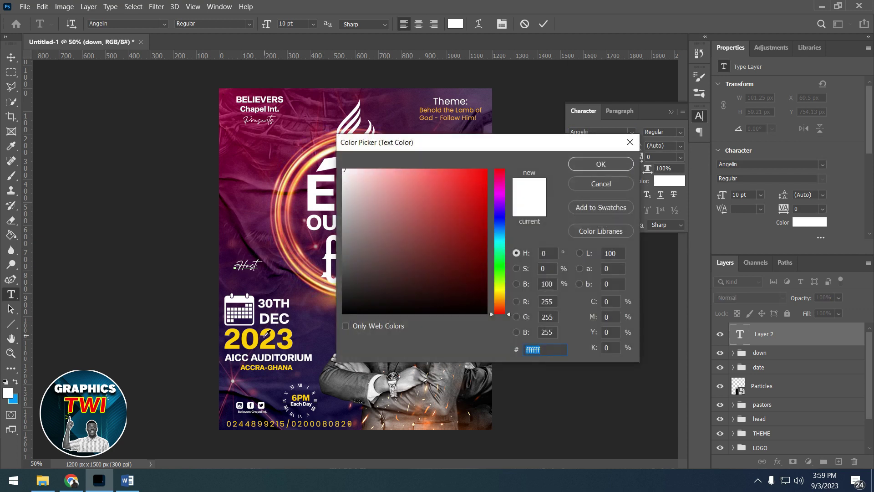
text(ffd200)
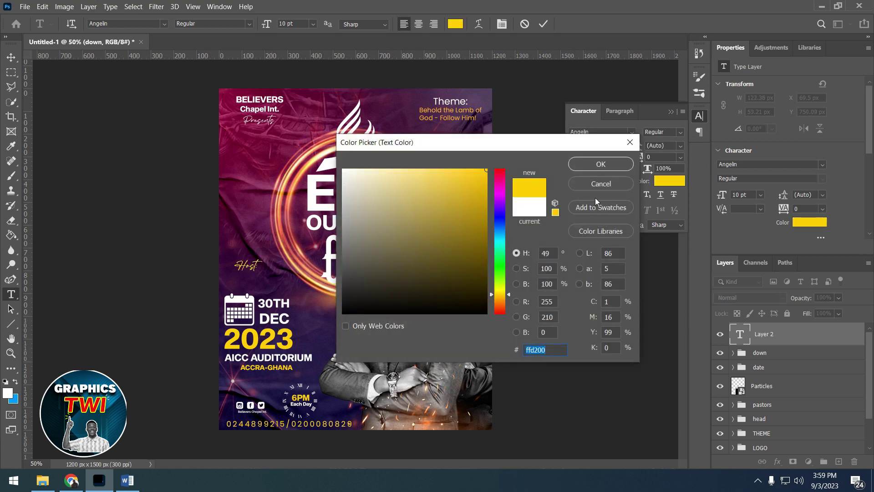
click(597, 170)
click(544, 24)
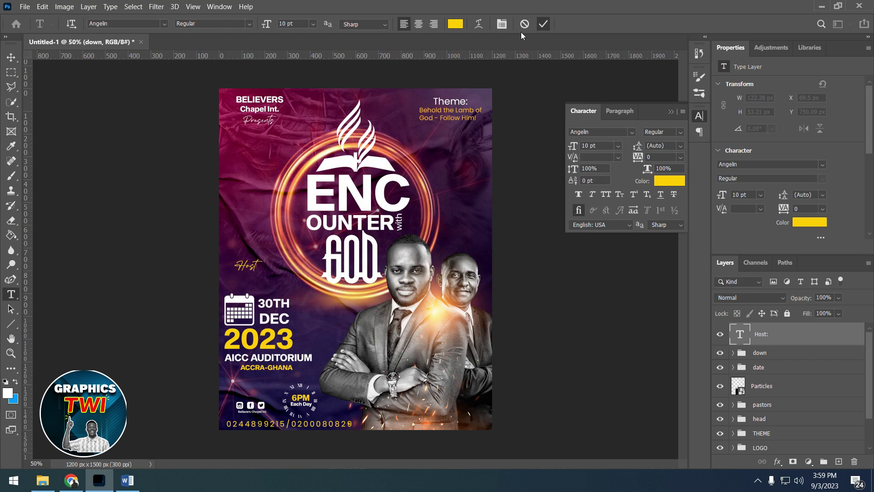
Move the Host label beside the 30TH DEC date block.
click(11, 56)
drag(267, 270, 347, 325)
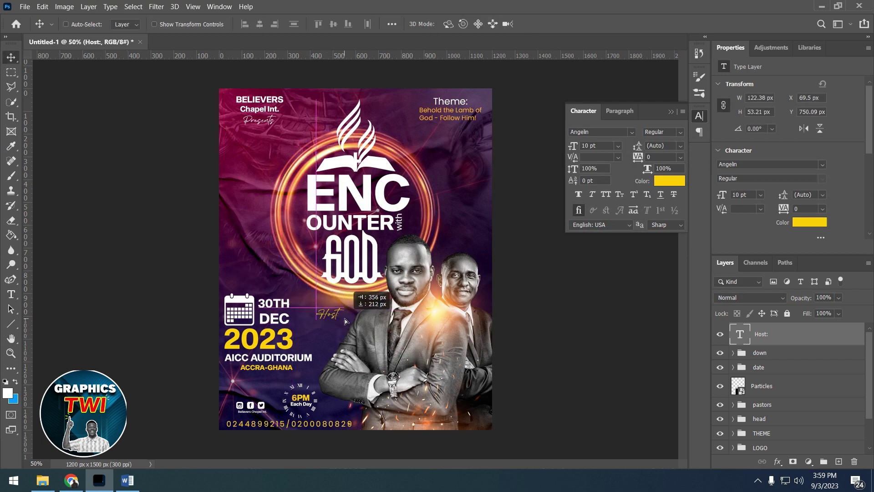
key(Right)
key(Right)
key(Right)
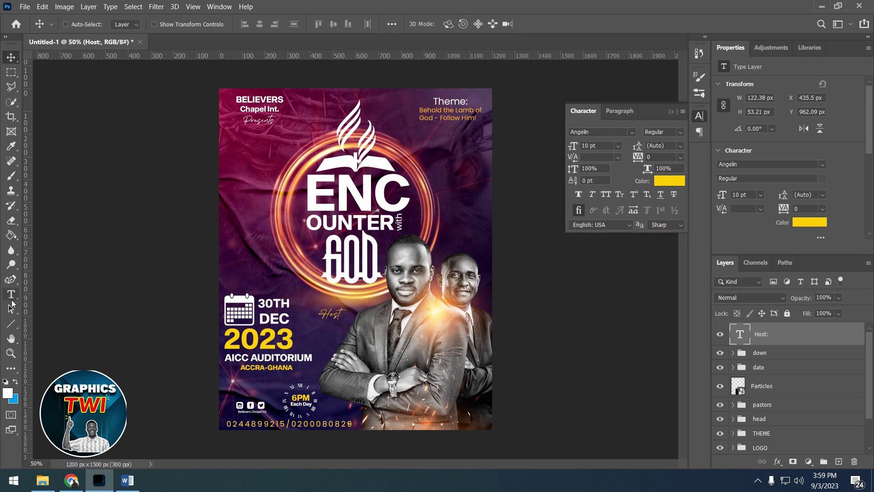
Add a new 'Ps Steve' text line left of GOD.
click(11, 295)
click(246, 269)
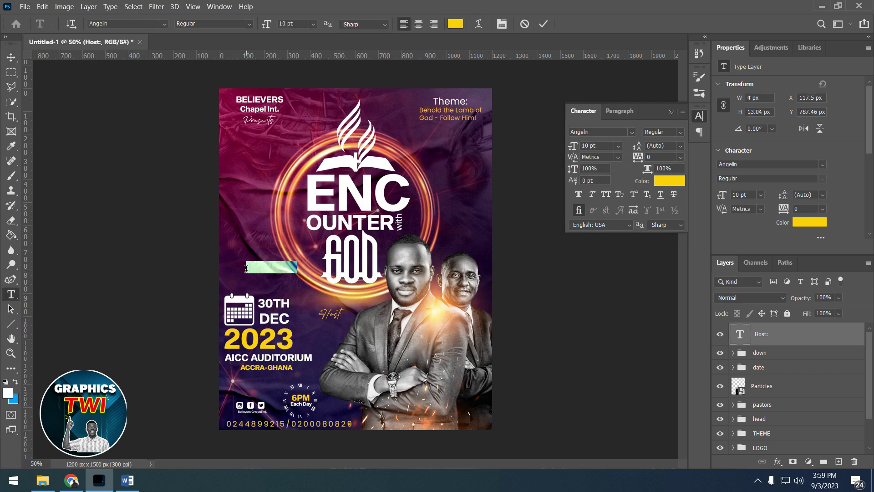
key(BackSpace)
text(Re)
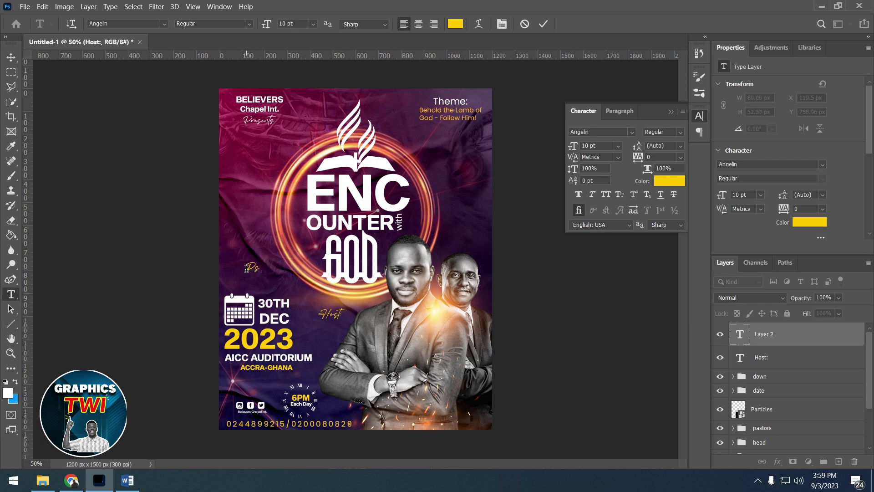
text(S.)
Set Ps Steve to Poppins Regular in white #ffffff.
key(ctrl+a)
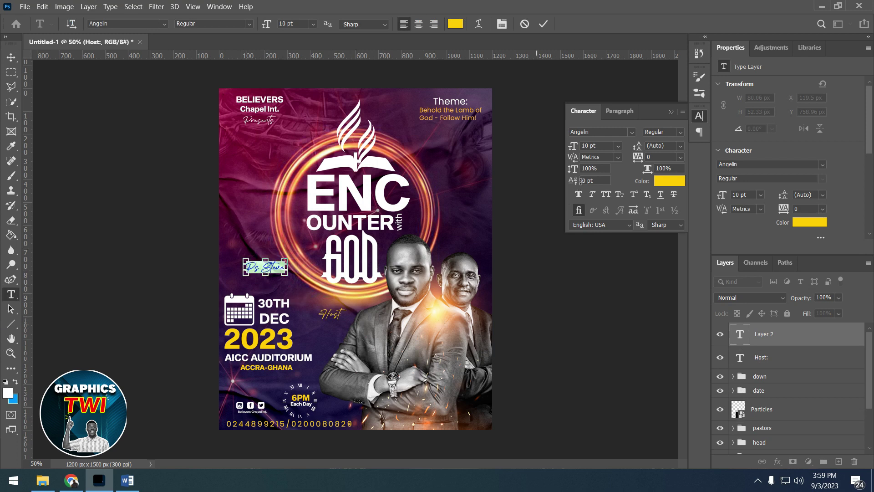
click(598, 133)
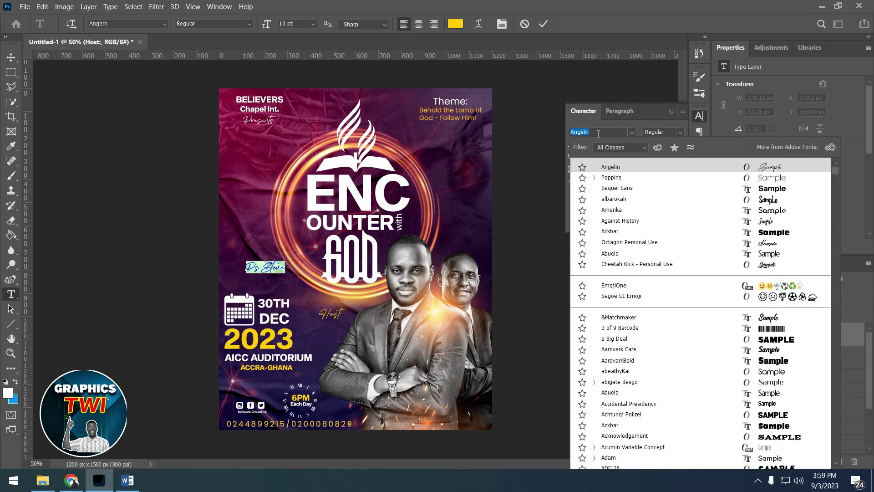
text(Poppins)
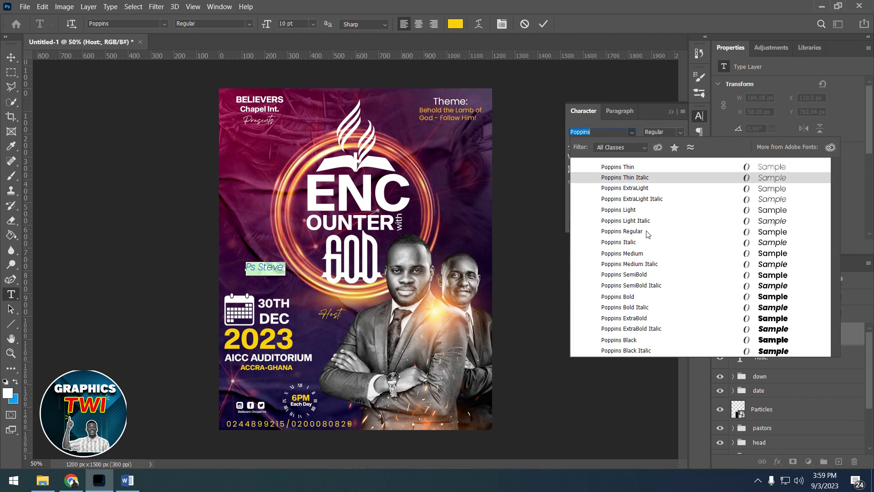
click(647, 231)
click(670, 178)
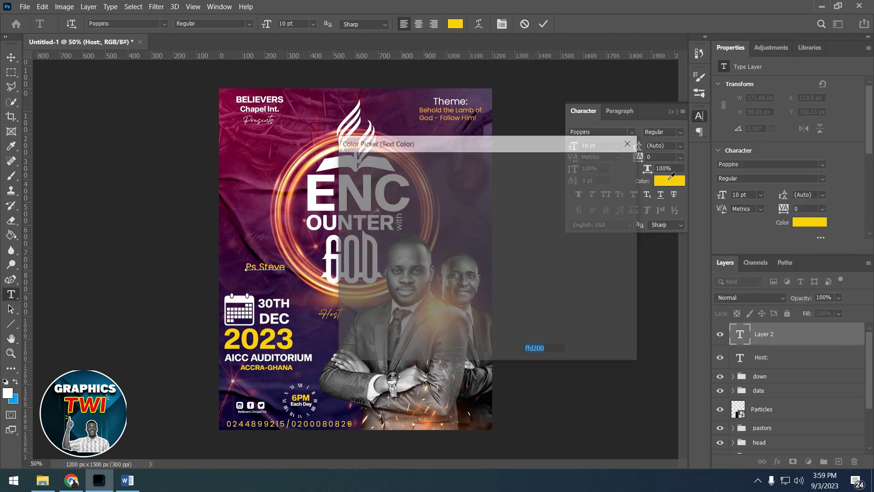
text(ffffff)
key(Return)
click(541, 24)
Place Ps Steve under the Host label and scale it to about 80%.
click(11, 57)
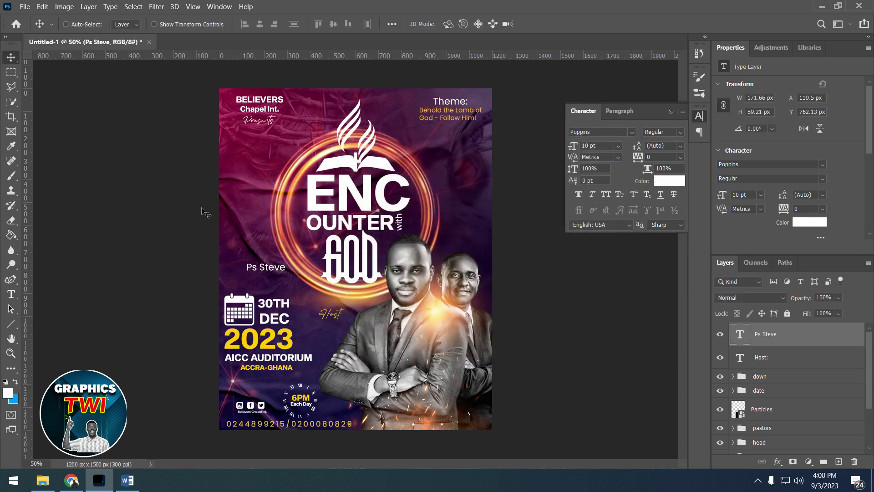
drag(291, 276, 352, 334)
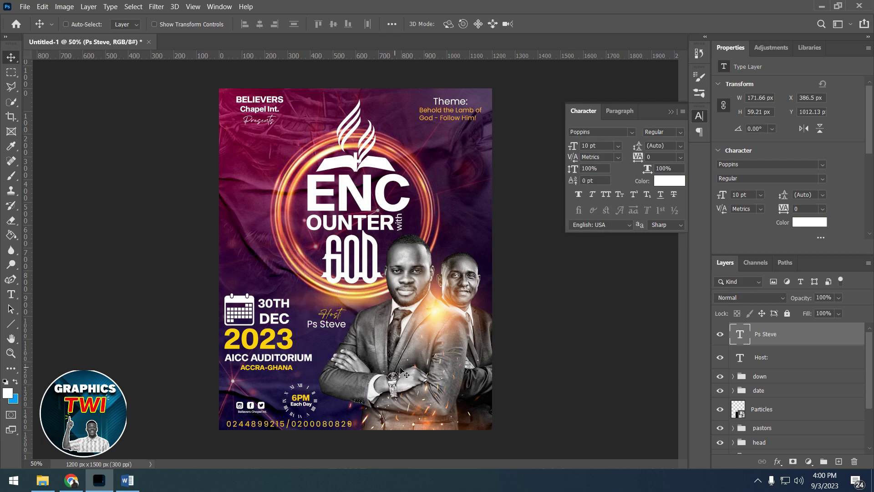
key(ctrl+t)
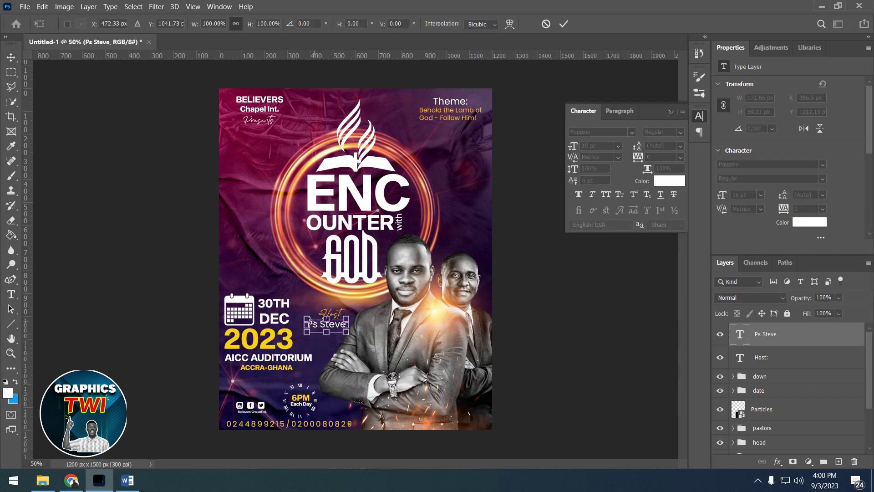
drag(304, 315, 308, 315)
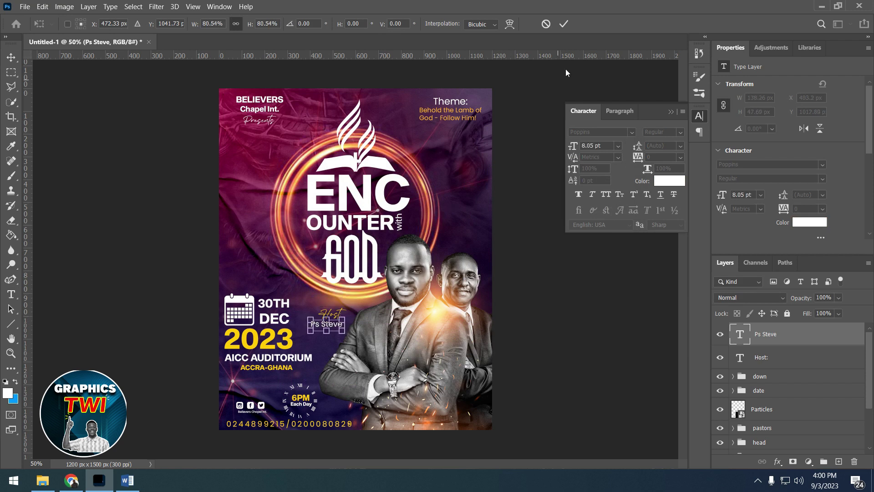
click(563, 26)
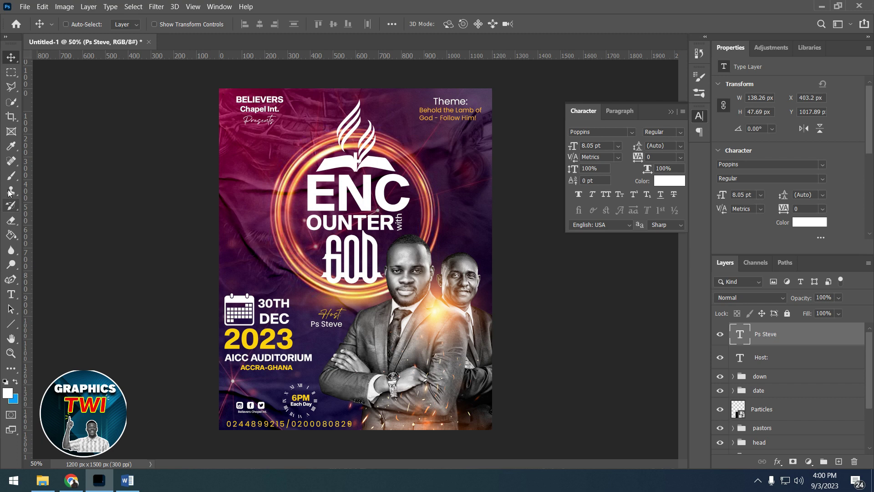
Add an 'Asante' text line in Sequel Sans Bold Head at 11 pt.
click(11, 294)
click(259, 263)
text(Asan)
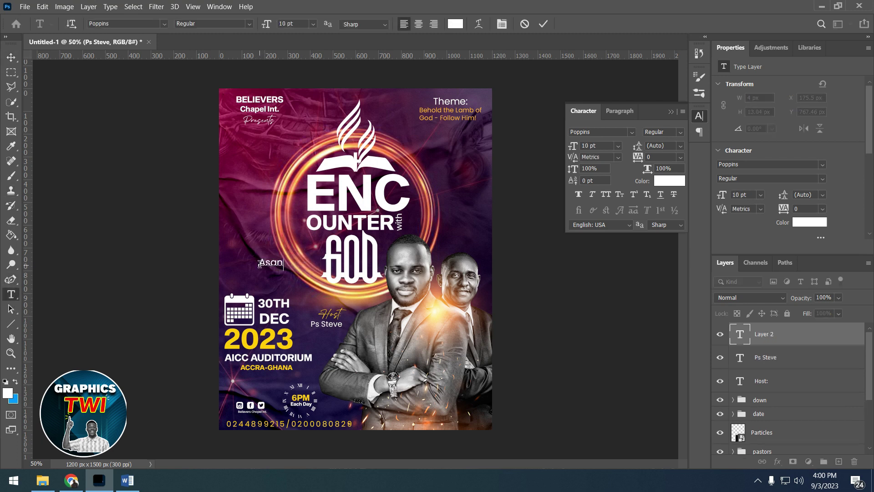
text(te)
key(ctrl+a)
click(602, 132)
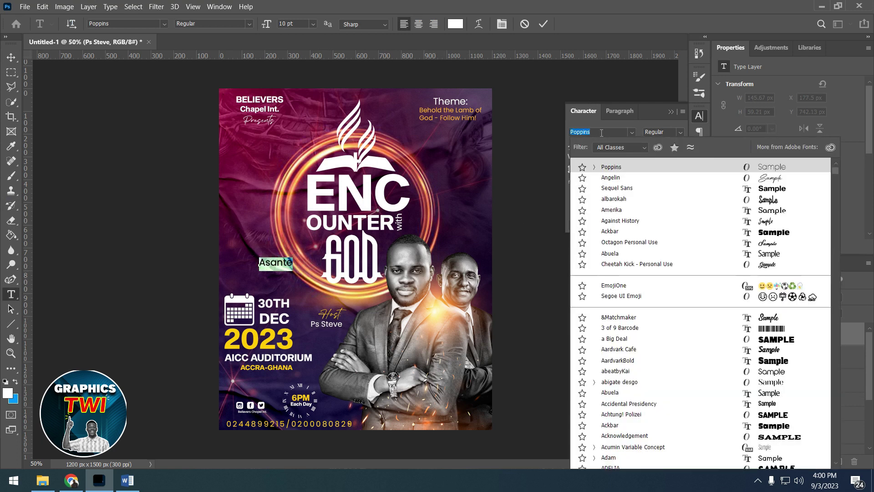
text(Sequel Sans)
click(631, 168)
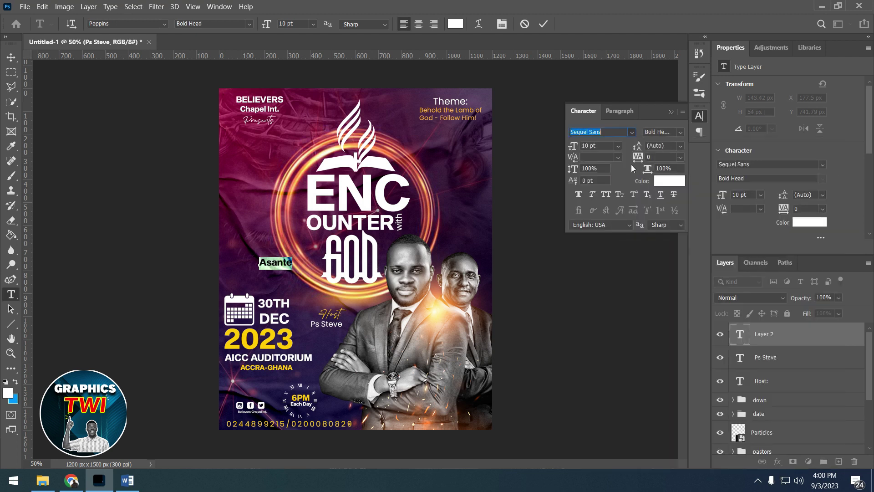
click(601, 146)
key(Up)
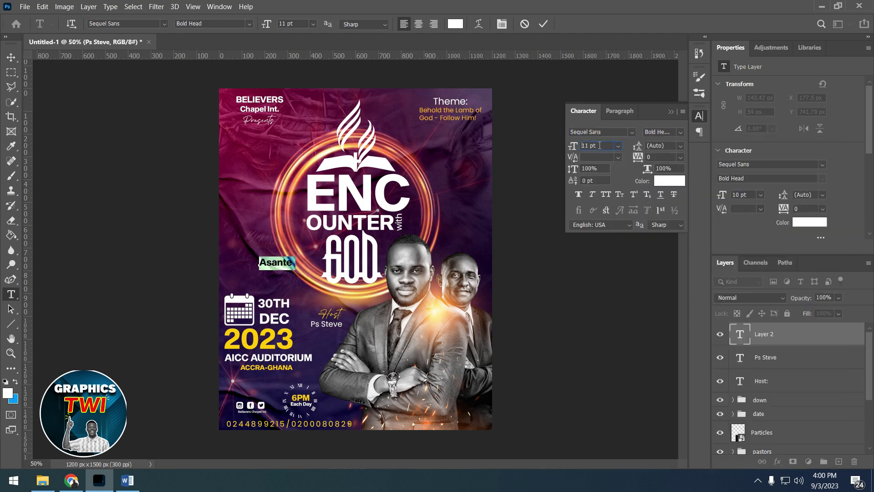
click(544, 24)
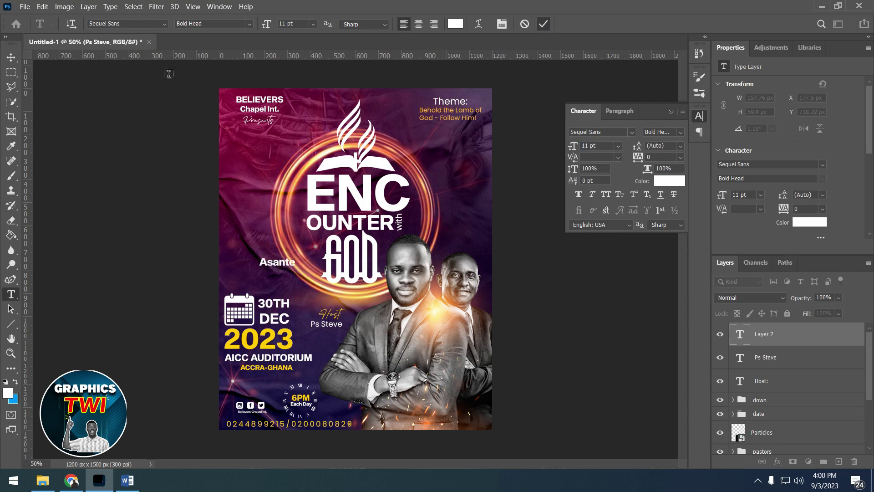
Move Asante just below Ps Steve and select it with the Ps Steve and Host layers.
click(11, 57)
drag(306, 270, 357, 339)
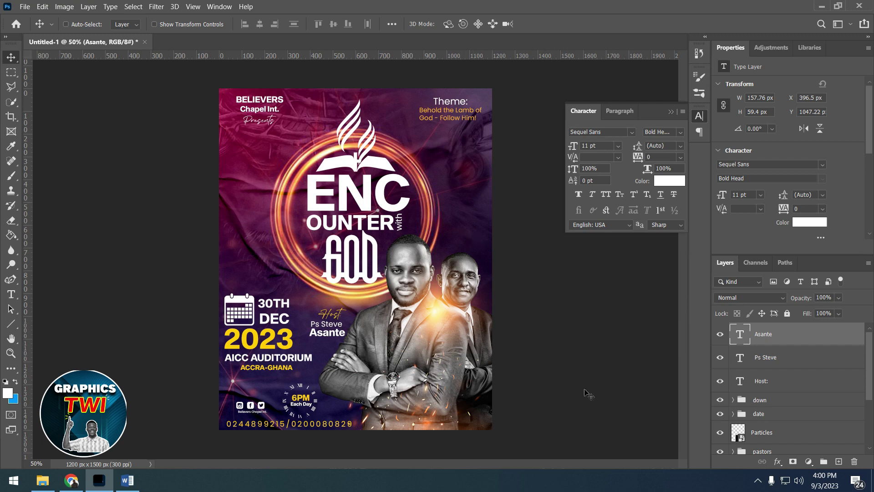
ctrl+click(765, 359)
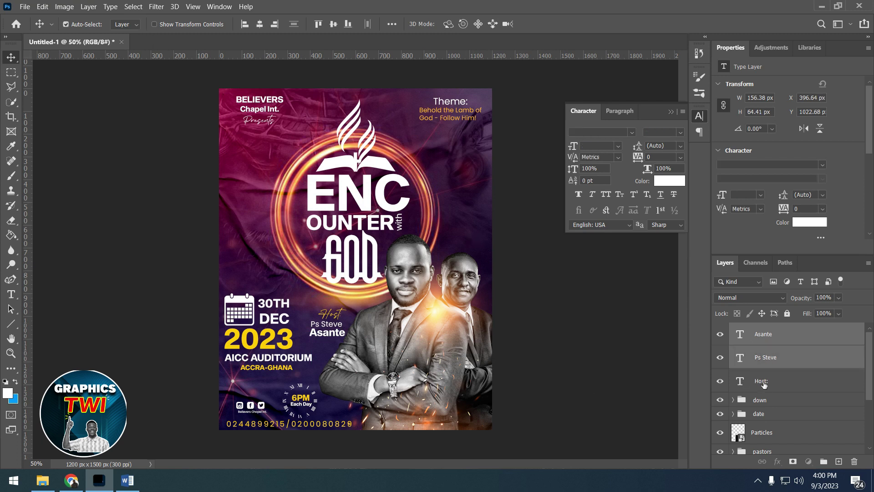
ctrl+click(763, 382)
Group the three host text layers and duplicate the group beside the second man.
key(ctrl+g)
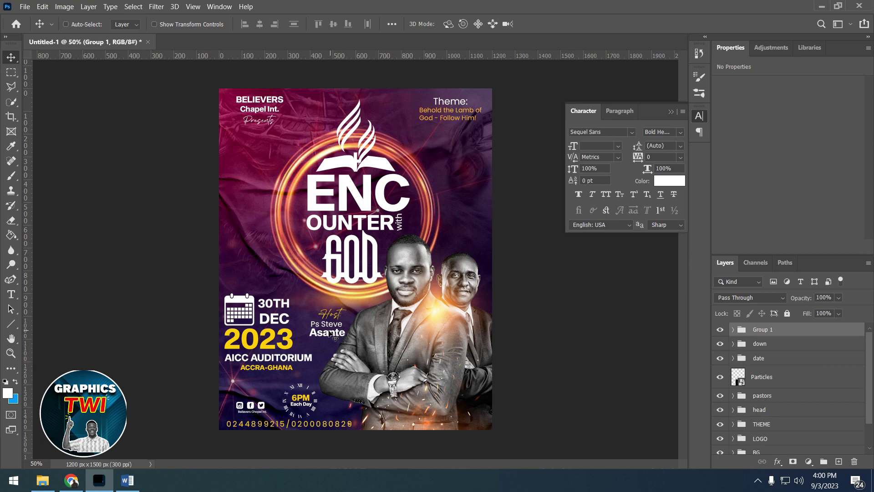
drag(328, 333, 469, 250)
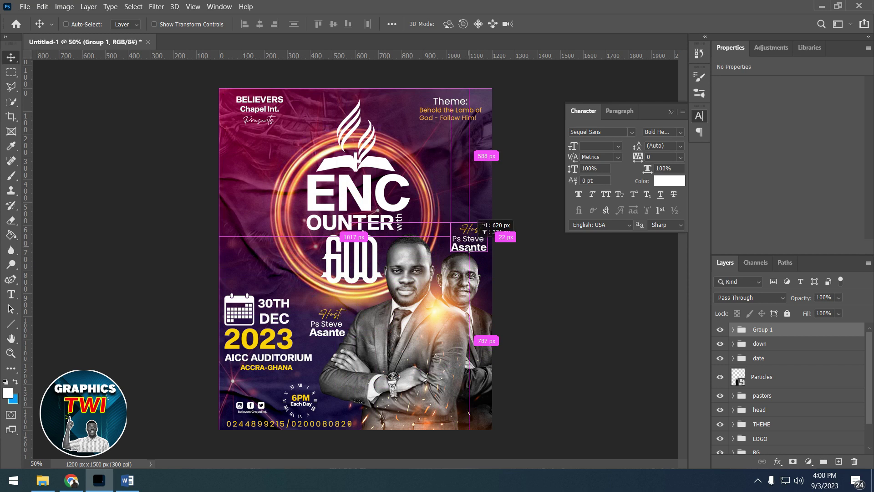
drag(469, 249, 465, 248)
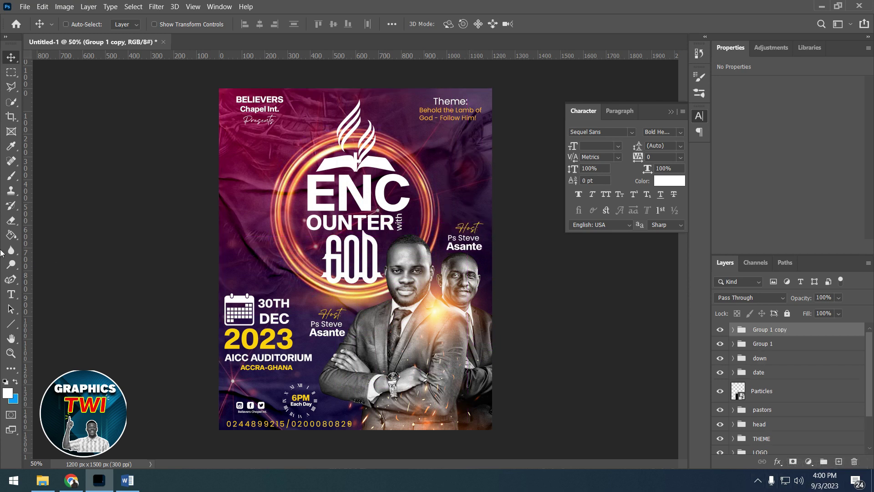
Change the copied Host heading to 'Speaker' and nudge it slightly left and up.
click(11, 294)
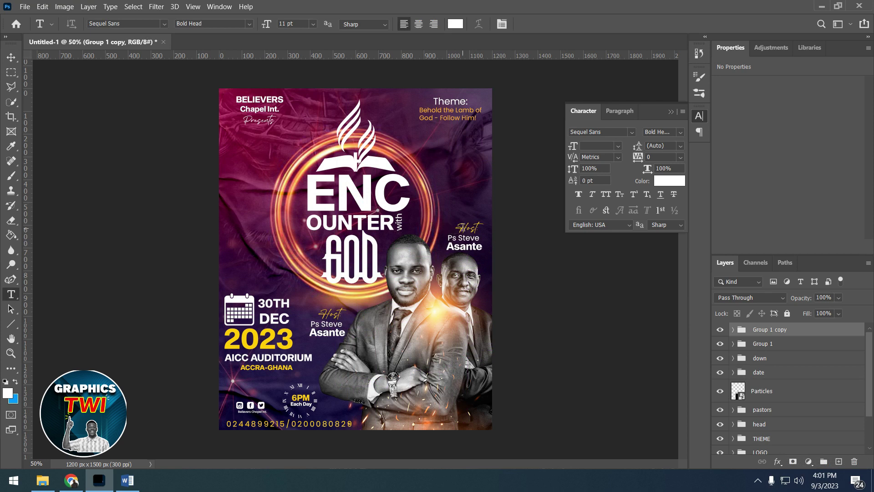
drag(461, 228, 502, 235)
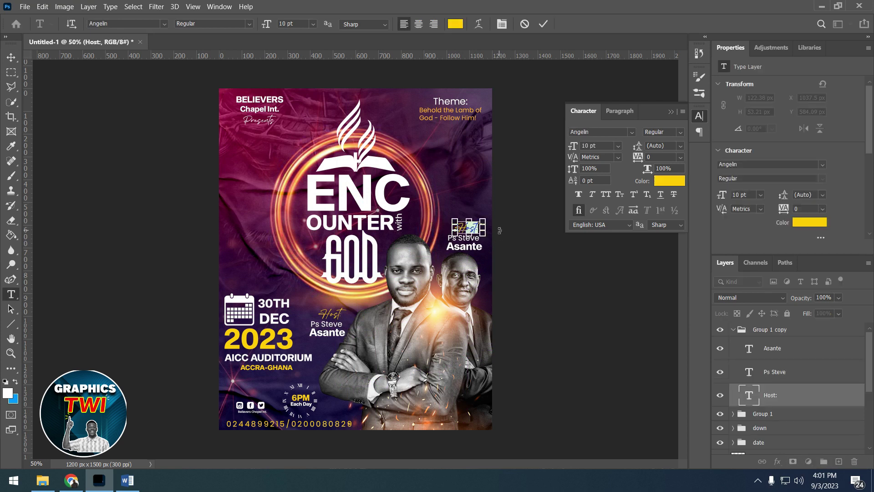
text(Spe)
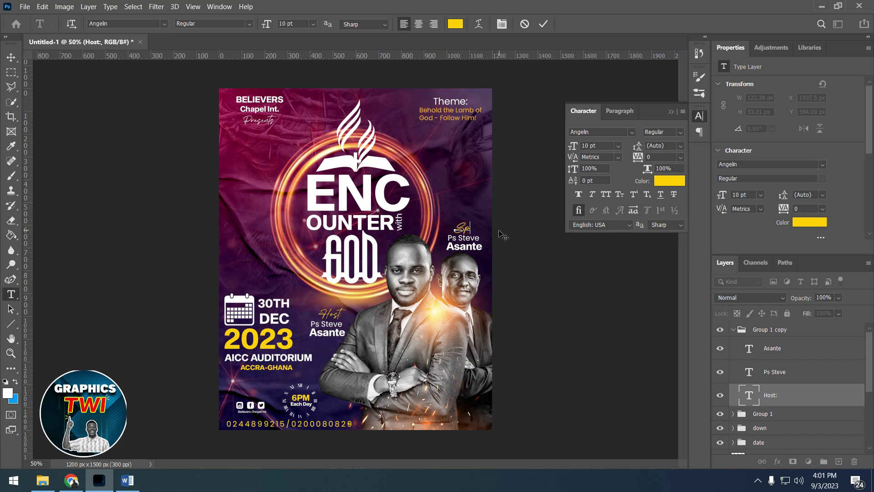
text(ak)
text(er)
key(ctrl+Return)
click(11, 57)
key(Left)
key(Left)
key(Left)
key(Left)
key(Left)
key(Left)
key(Left)
key(Left)
key(Left)
key(Left)
key(Left)
key(Left)
key(Up)
key(Up)
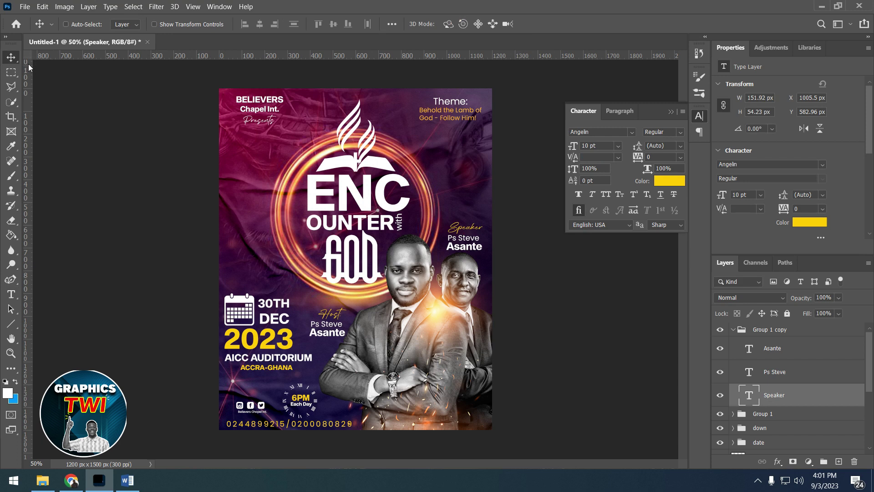
click(11, 294)
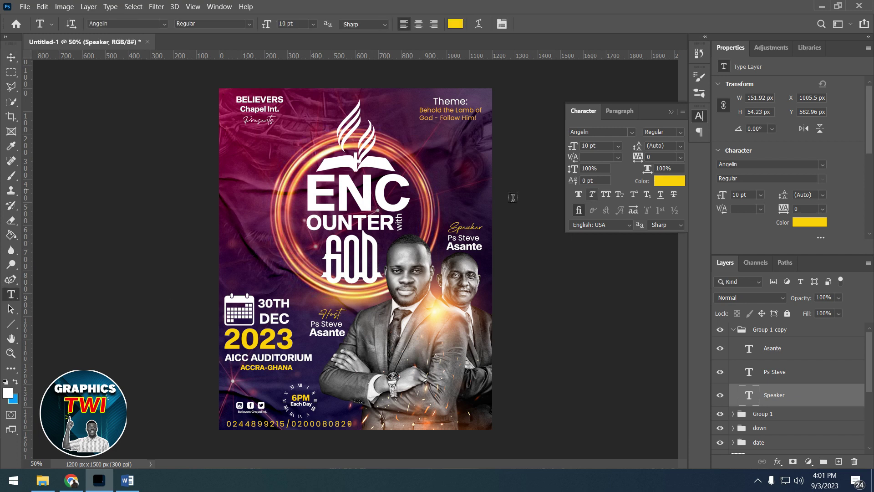
double_click(460, 237)
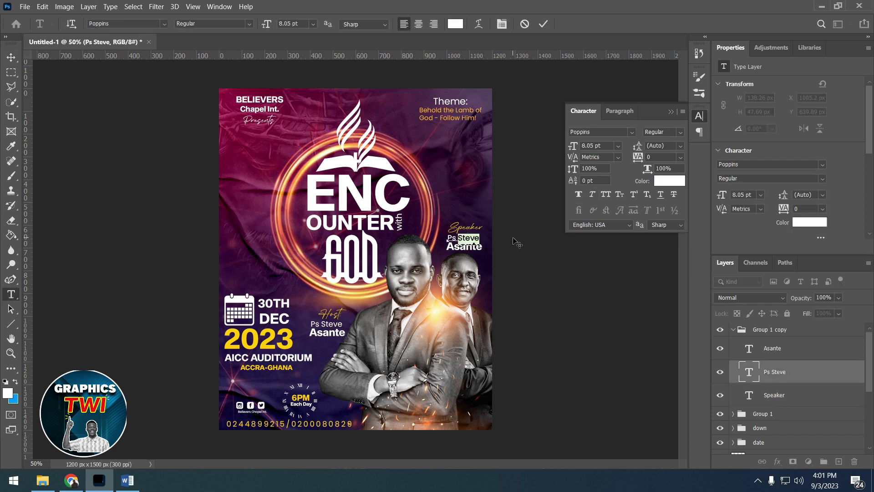
text(James)
click(543, 25)
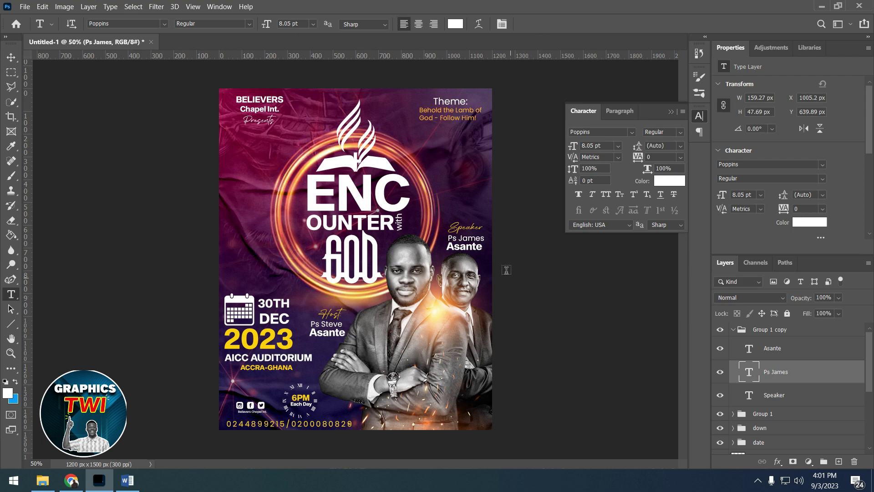
click(448, 246)
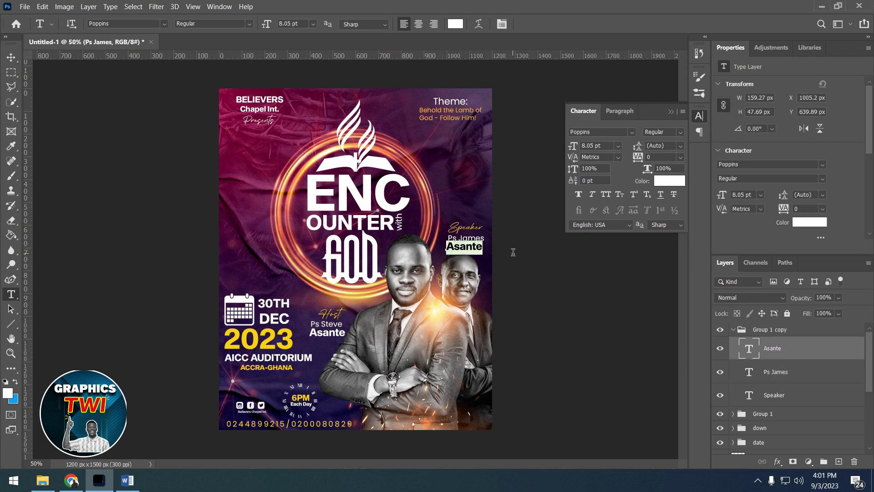
key(ctrl+a)
text(Afful)
click(542, 17)
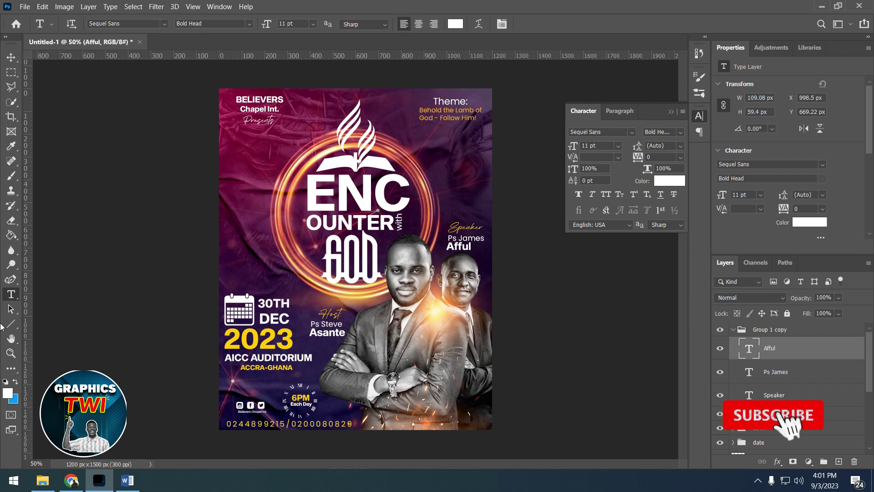
Draw a small custom-shape tile just right of 'Afful'.
click(15, 322)
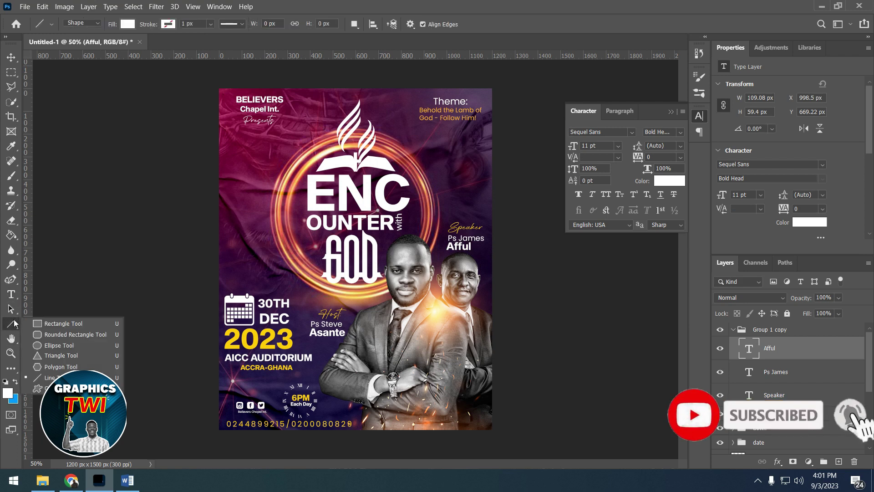
click(45, 389)
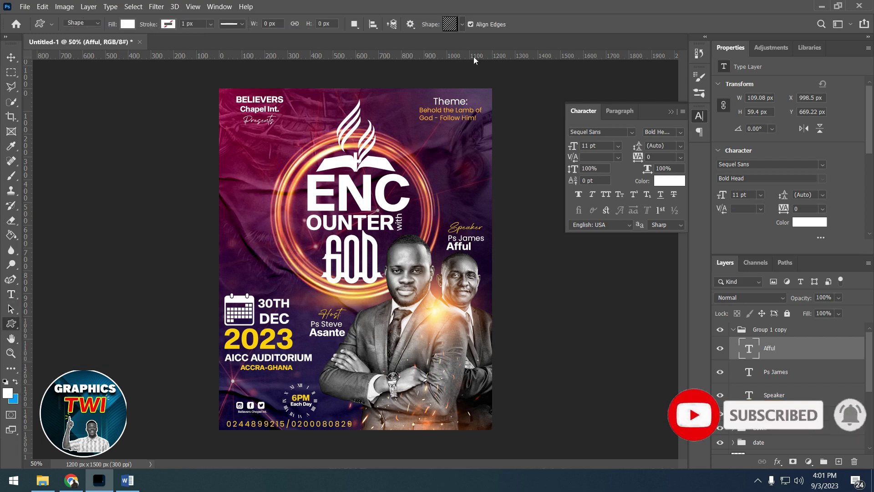
drag(474, 245, 481, 252)
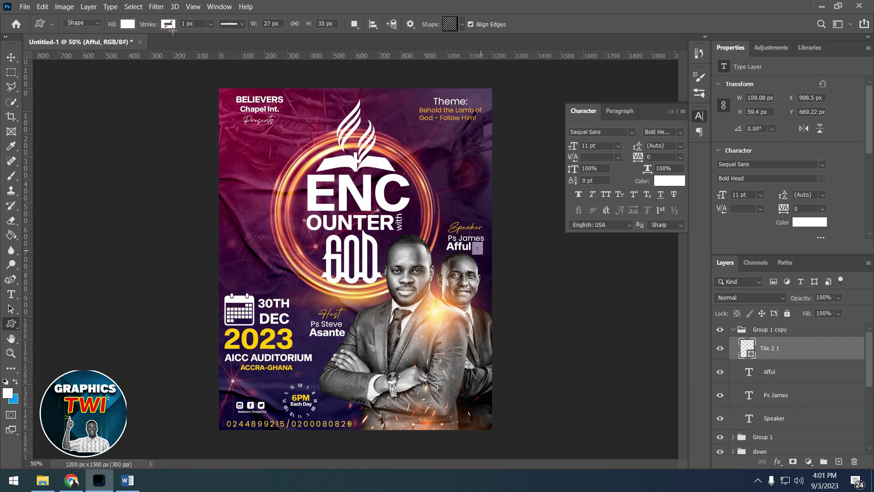
Close the Character panel and switch to the EXPO Graphics Institute Facebook page in Chrome.
click(12, 59)
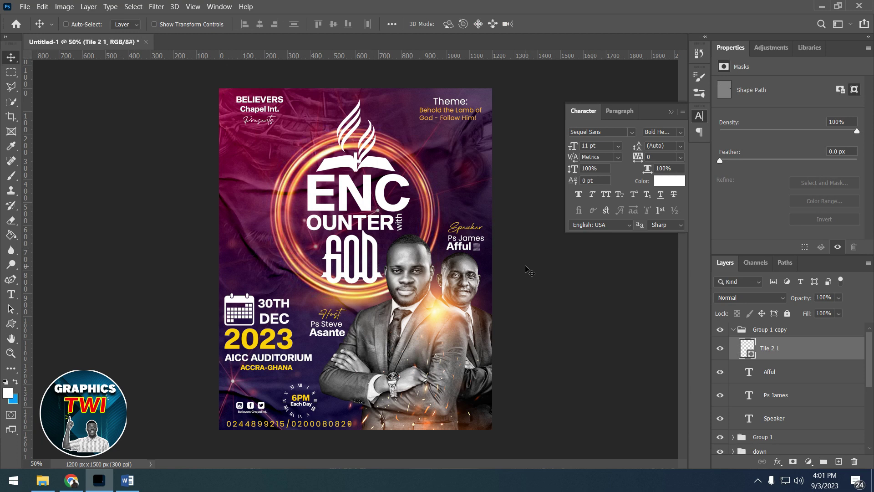
click(670, 112)
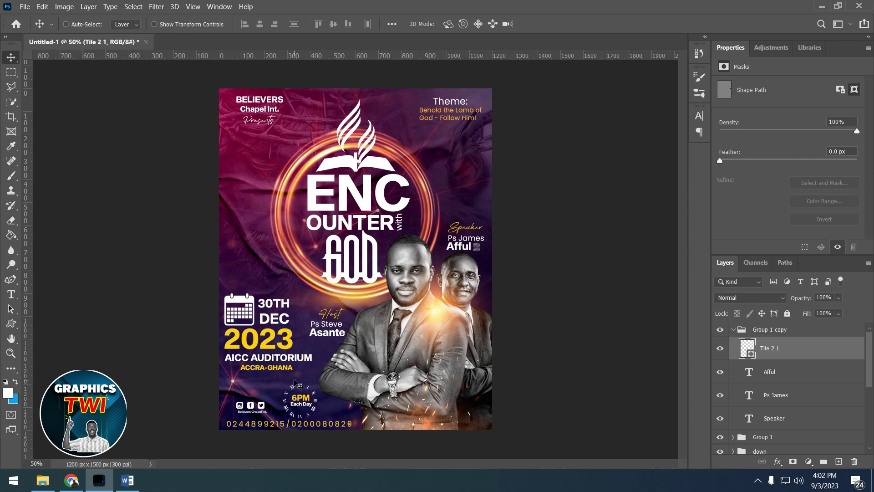
click(71, 481)
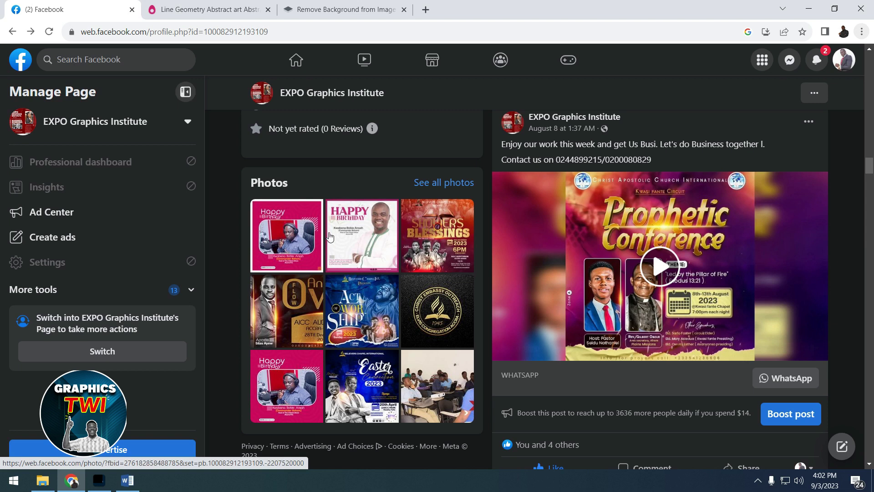
Scroll down through the flyers posted on the EXPO Graphics Institute Facebook page.
scroll(854, 135, up, 5)
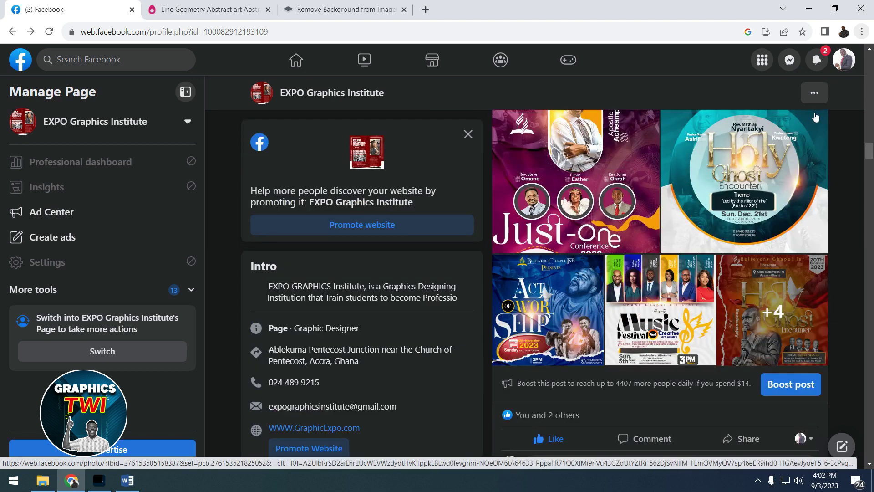
drag(869, 150, 869, 54)
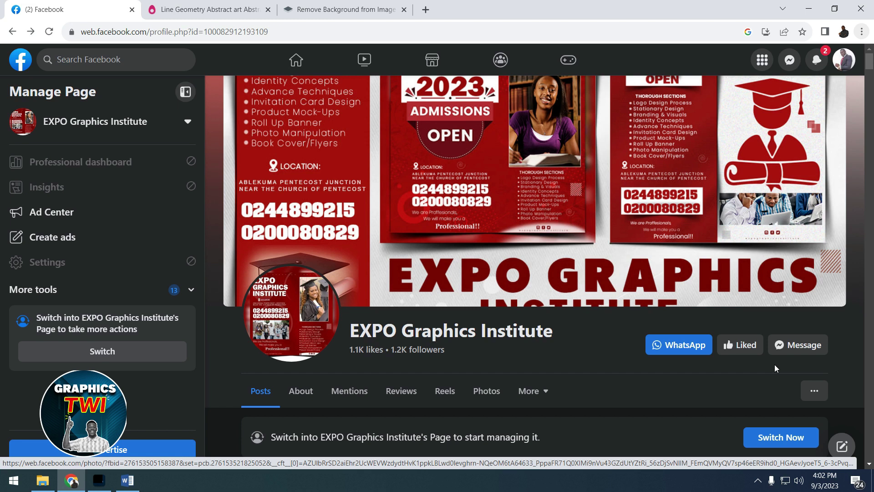
scroll(670, 326, down, 3)
scroll(668, 320, down, 3)
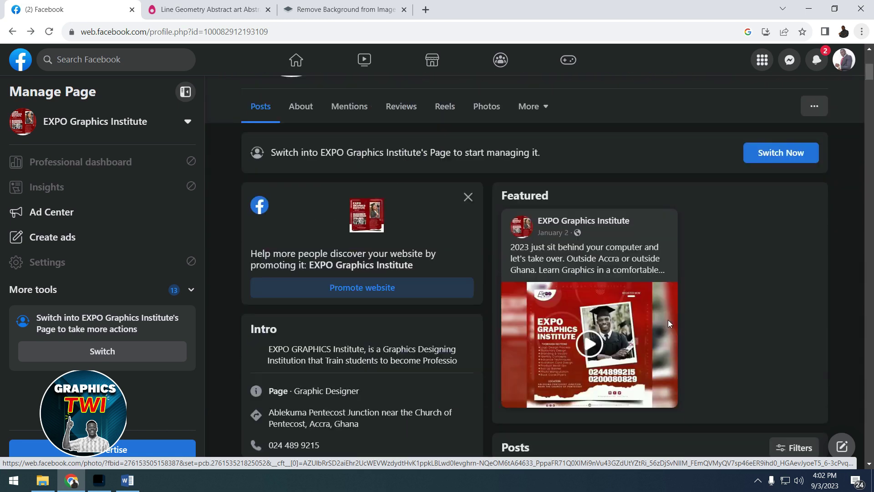
scroll(636, 324, down, 5)
scroll(536, 323, down, 3)
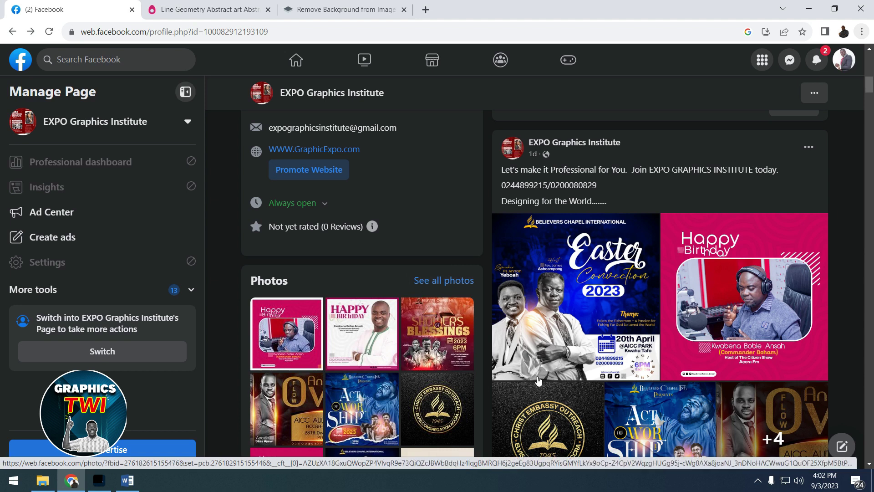
Browse more flyers, view the office photo full-size, then return to the Photoshop flyer.
scroll(541, 228, up, 10)
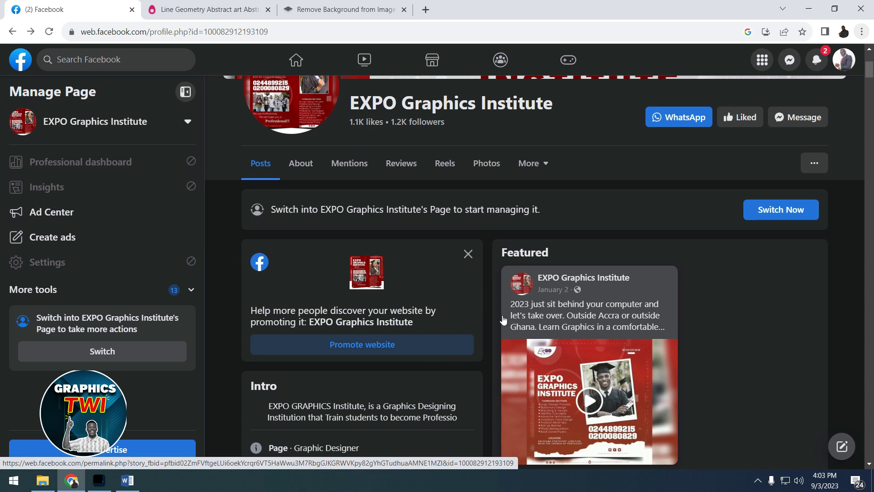
scroll(473, 315, up, 5)
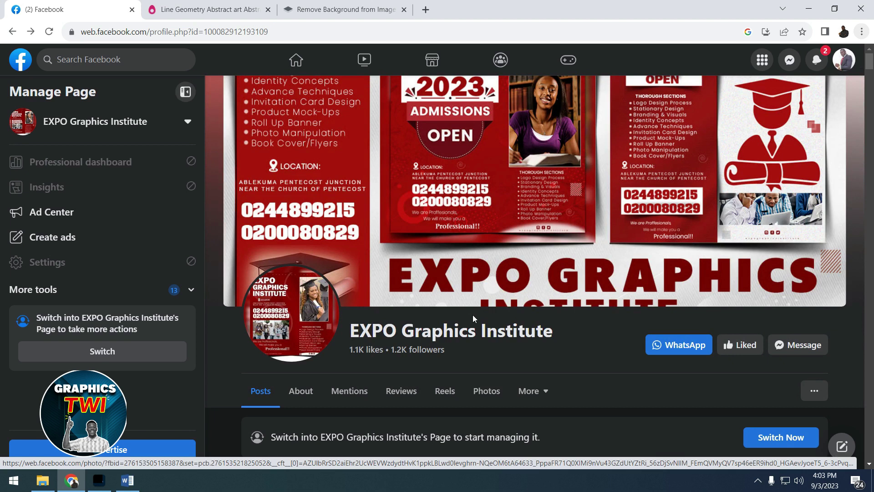
scroll(421, 314, down, 5)
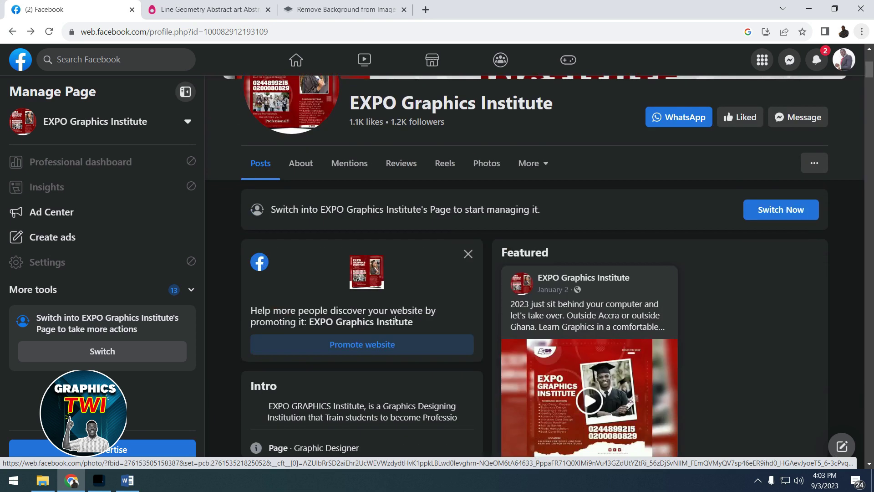
scroll(397, 322, down, 4)
scroll(455, 305, down, 6)
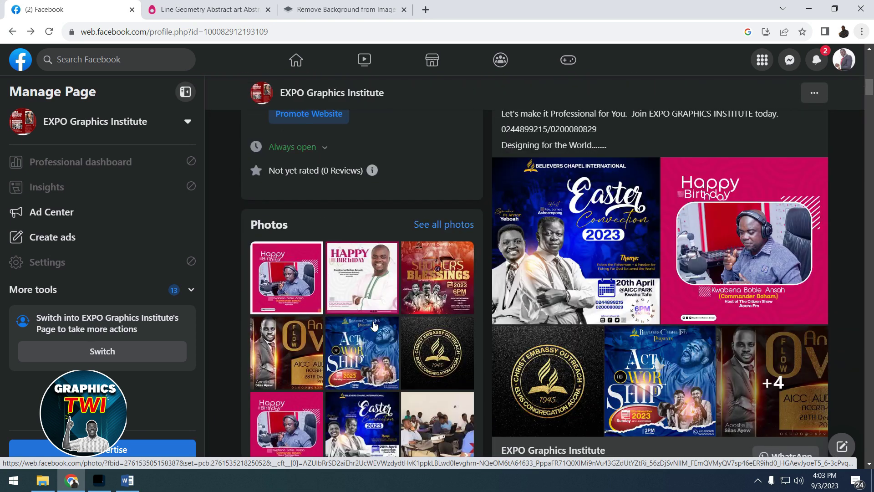
scroll(501, 293, down, 5)
scroll(524, 341, down, 5)
scroll(546, 387, down, 4)
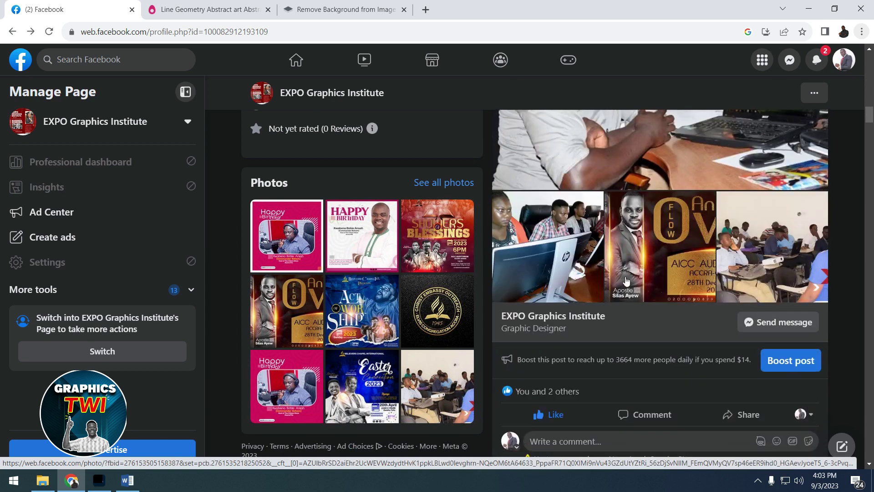
scroll(561, 434, up, 3)
click(562, 430)
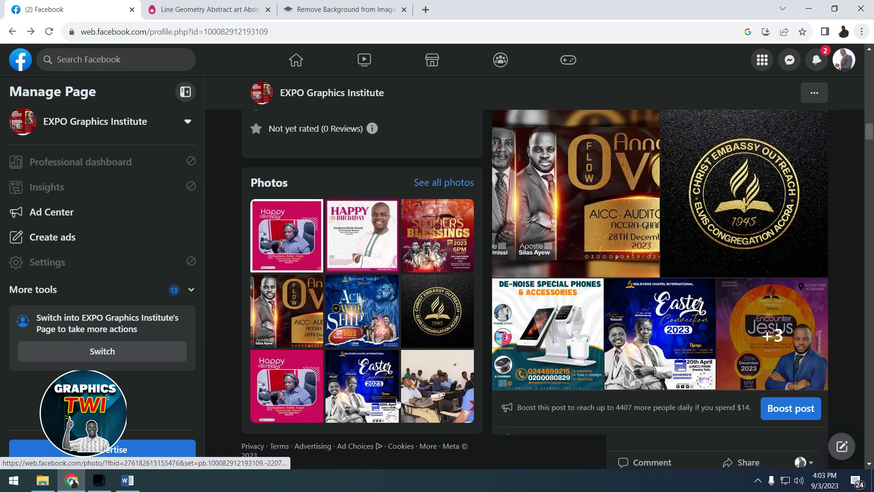
click(100, 482)
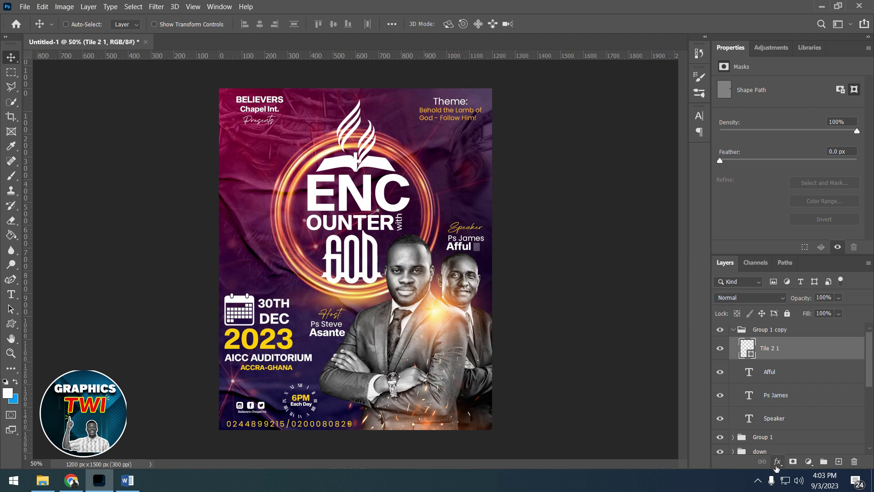
click(760, 486)
right_click(755, 457)
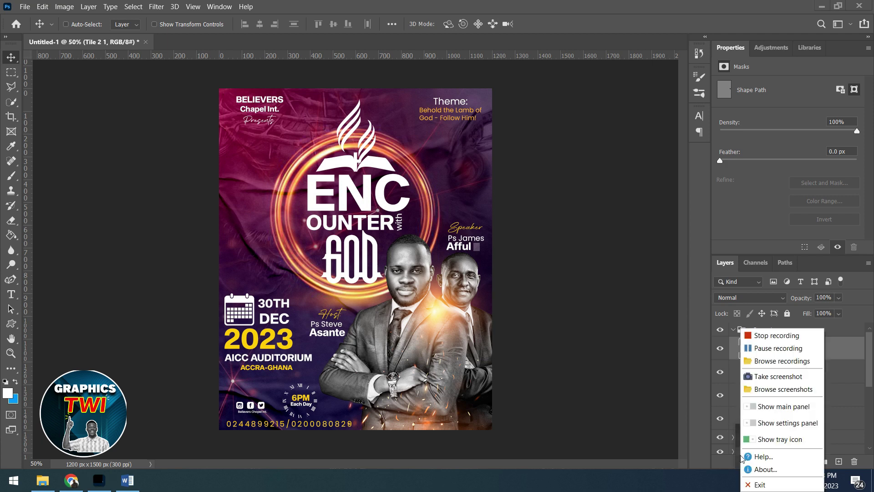